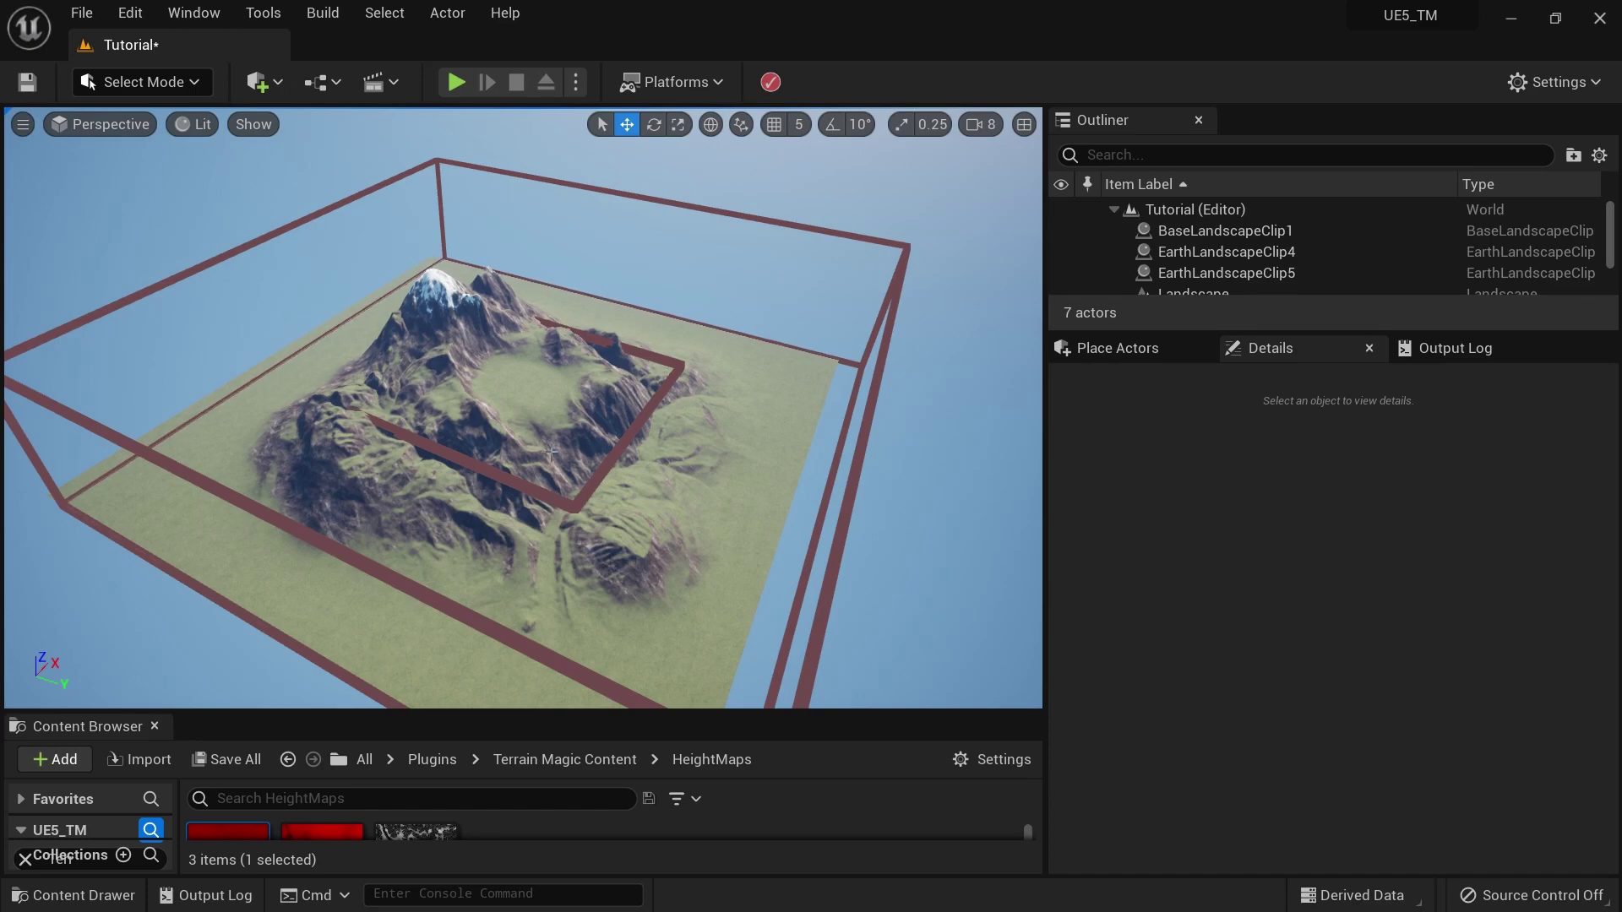
Step: Move EarthLandscapeClip4 and EarthLandscapeClip5 together along the Y axis and back again
left_click(1249, 248)
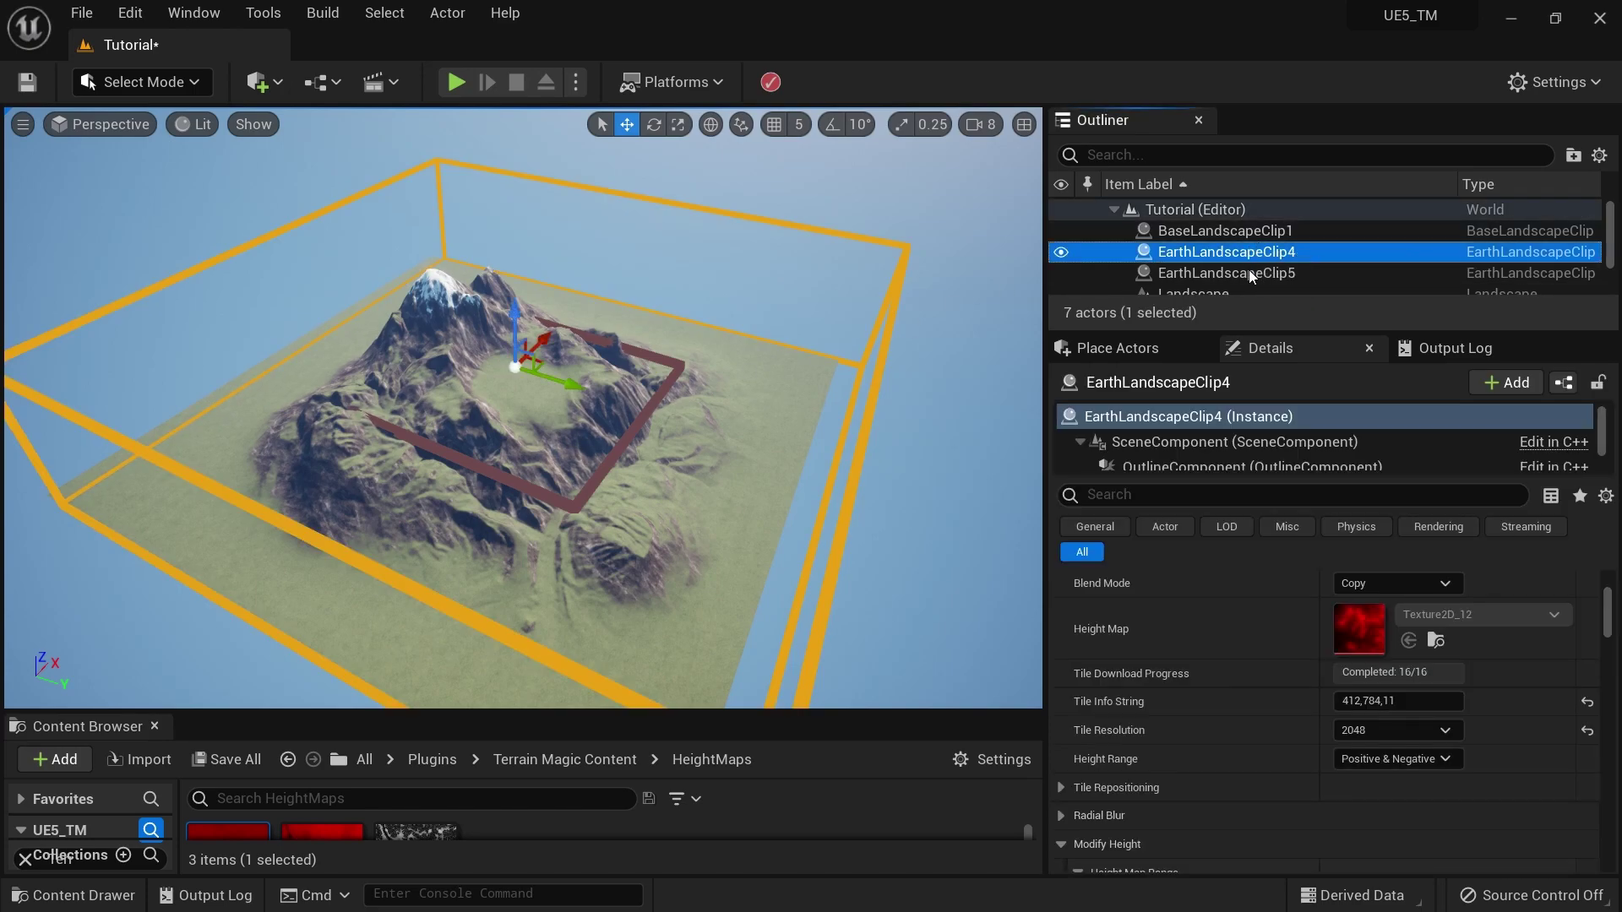
left_click(1247, 271, "ctrl")
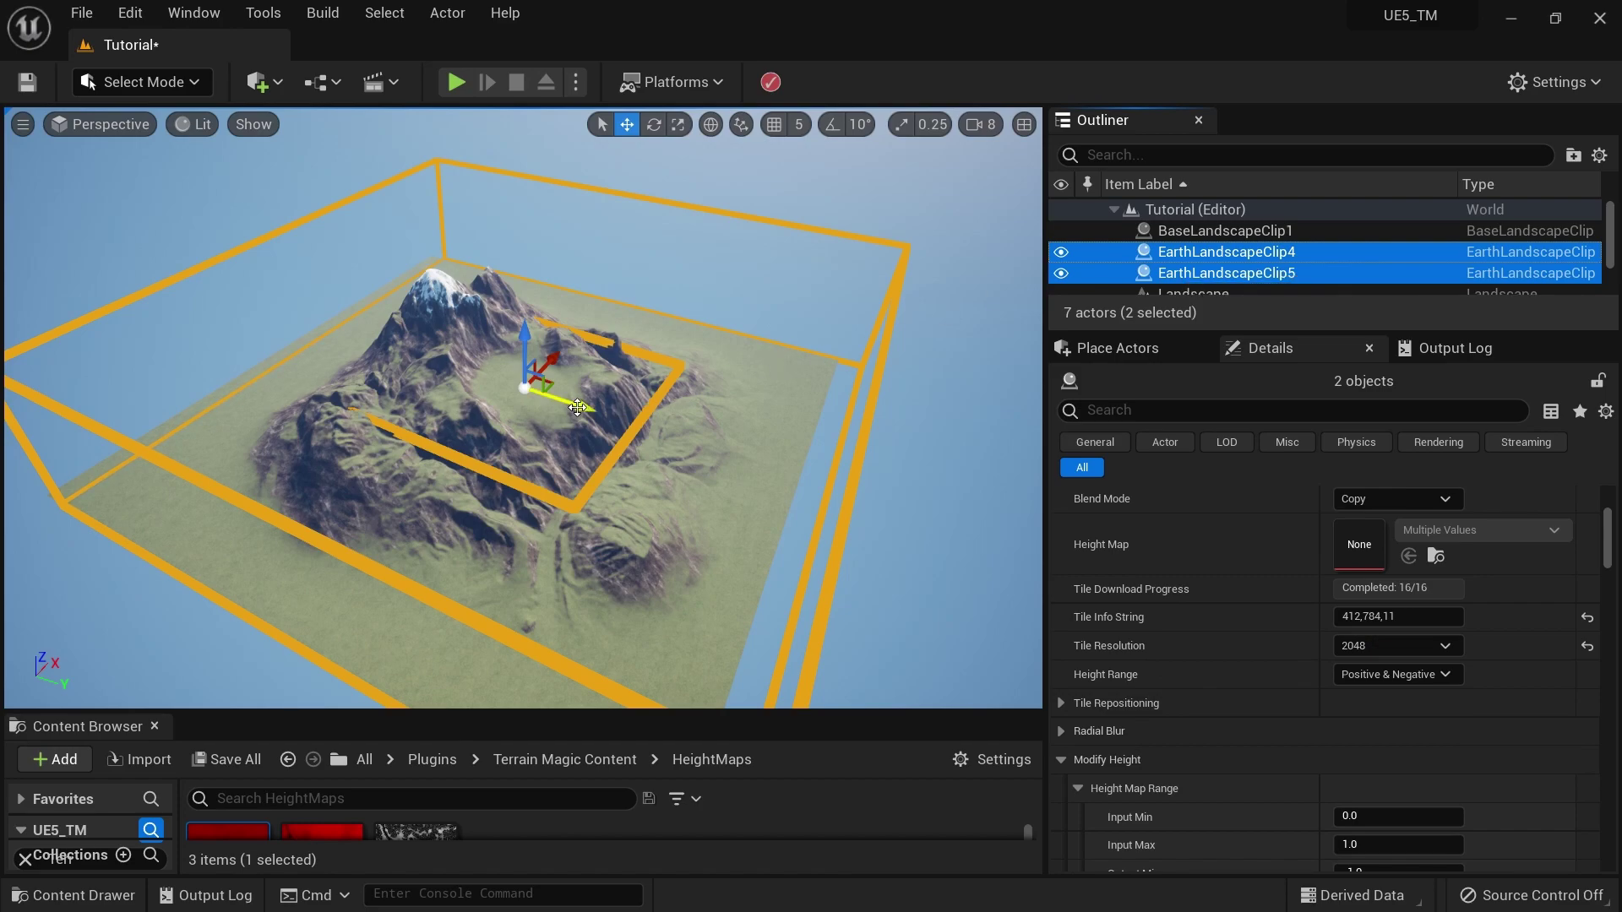
left_click_drag(577, 405, 627, 422)
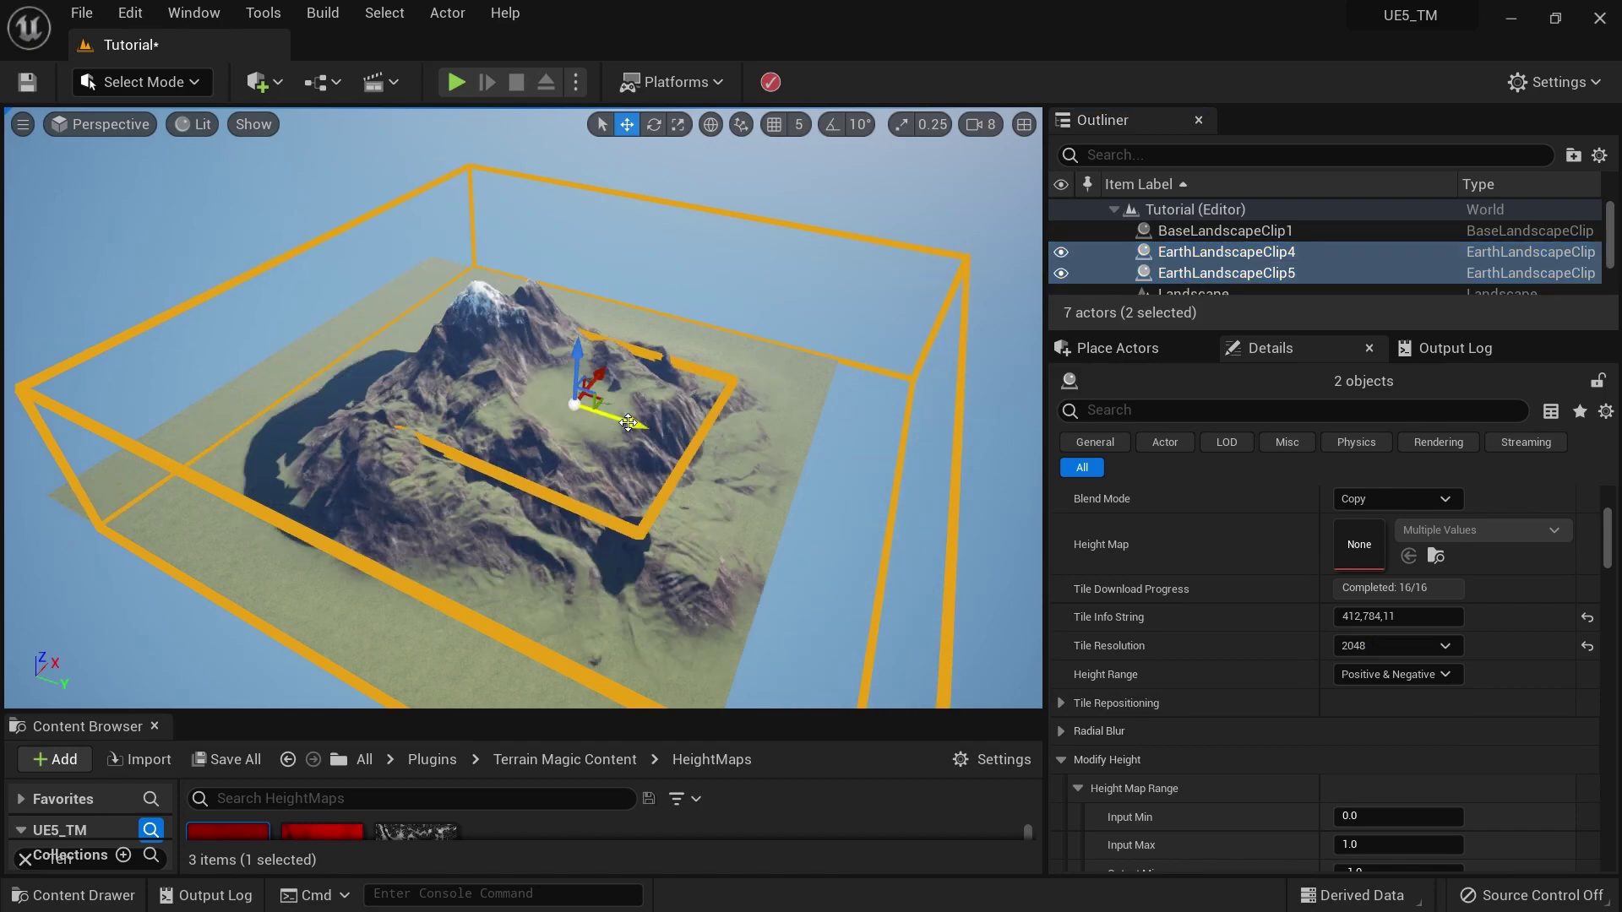
left_click_drag(631, 424, 613, 408)
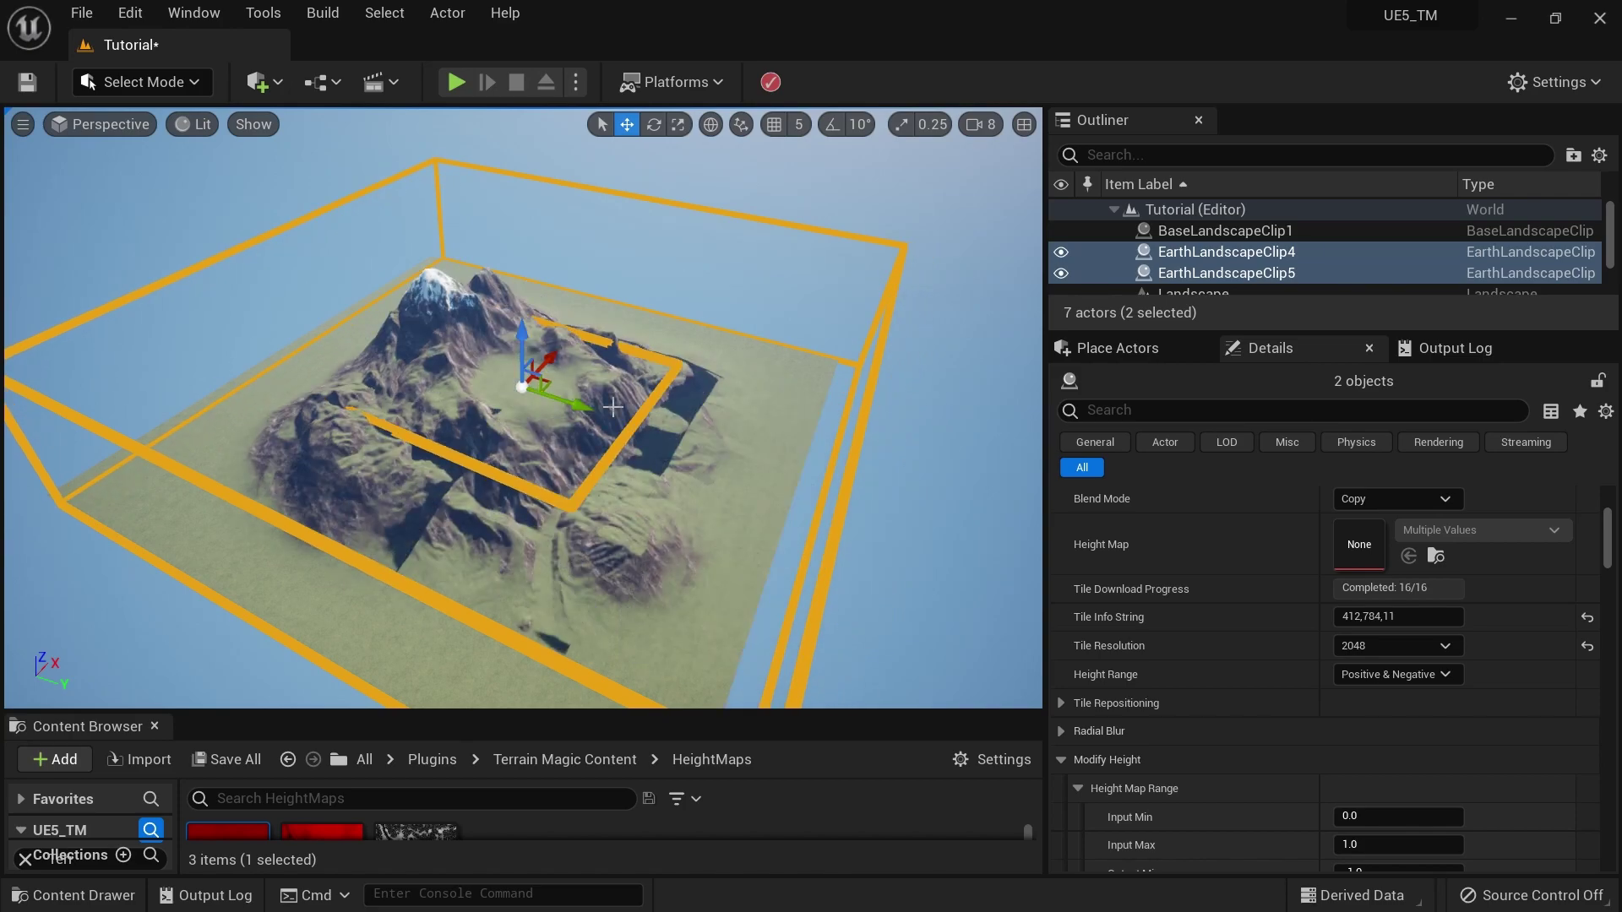
Step: Raise and lower EarthLandscapeClip5 on its own, leaving it lowered, and widen its Fade Mask Span to about 1.09
left_click(1220, 274)
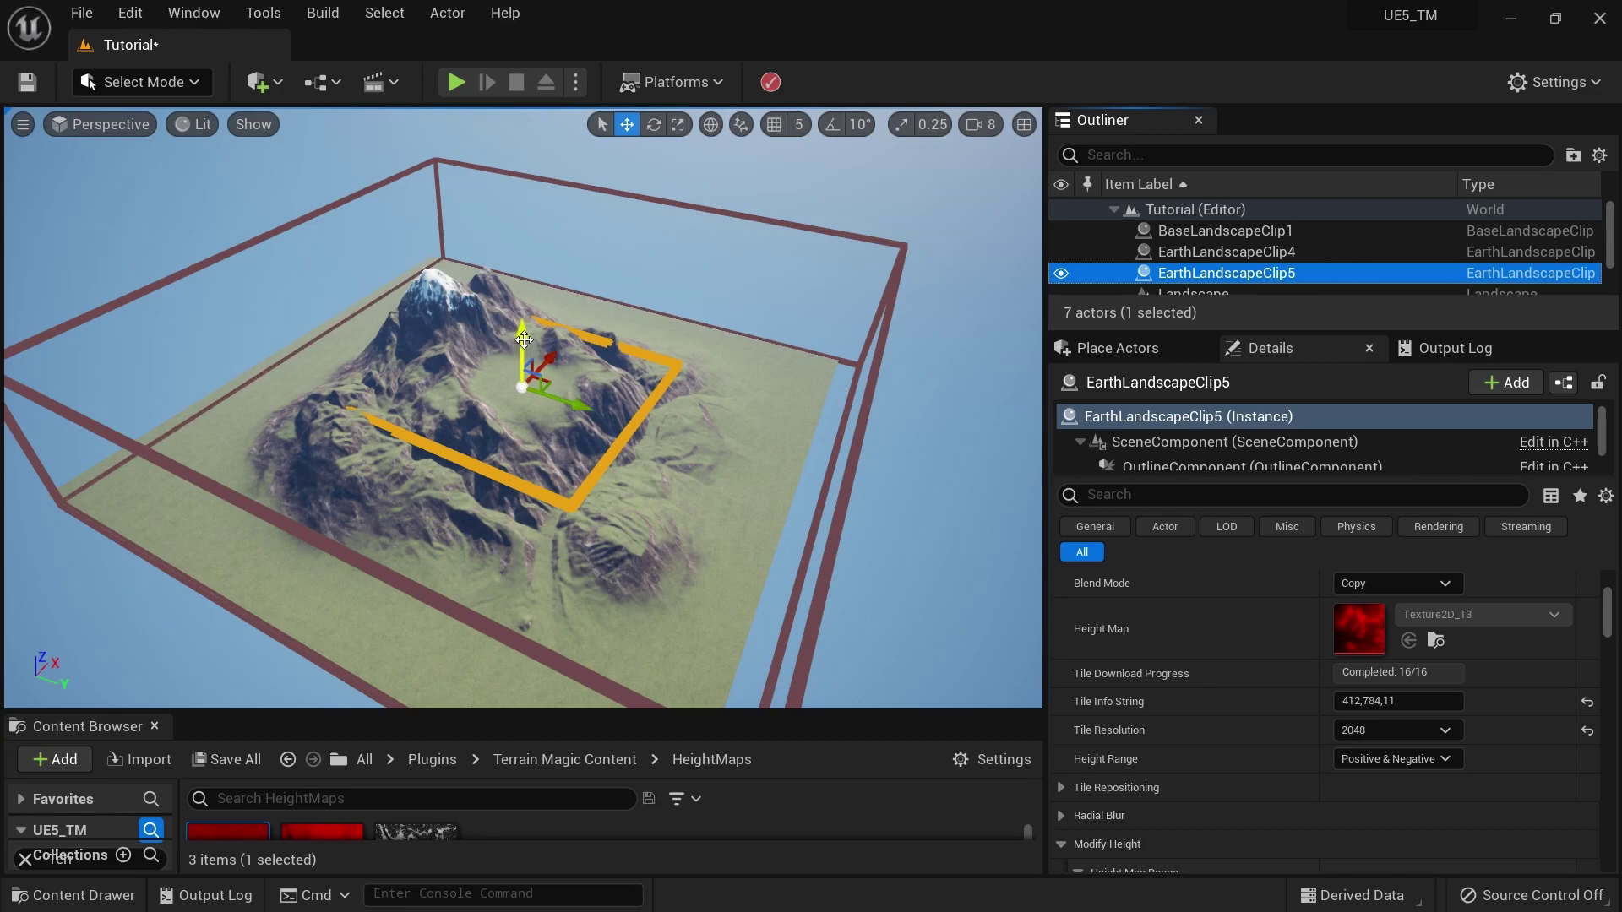
left_click_drag(523, 340, 520, 307)
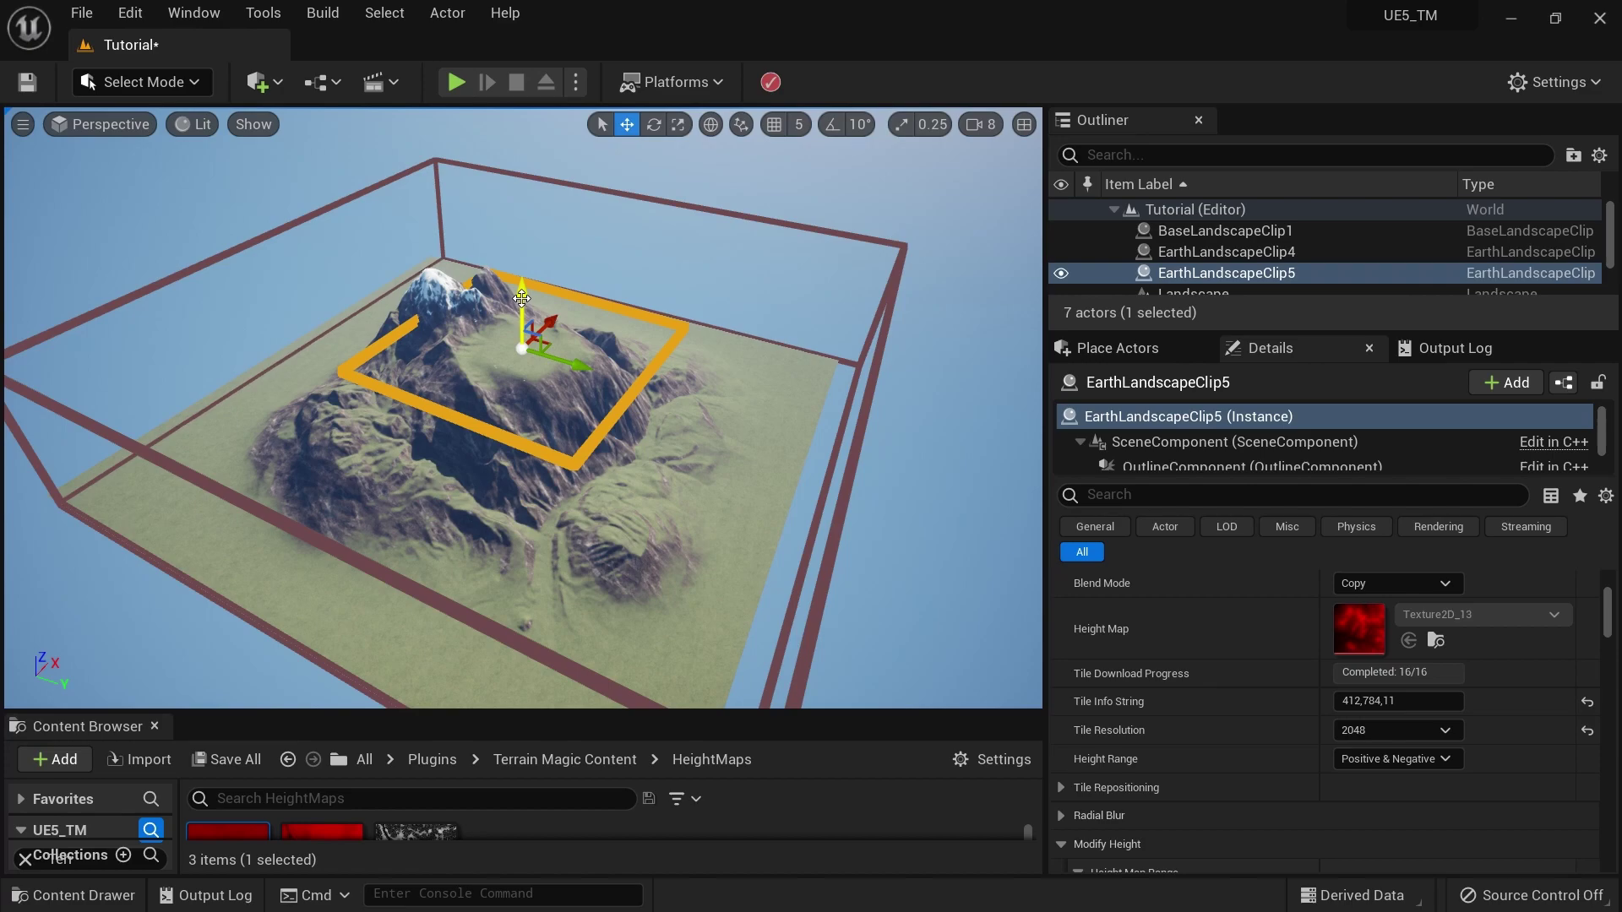
left_click_drag(521, 307, 521, 373)
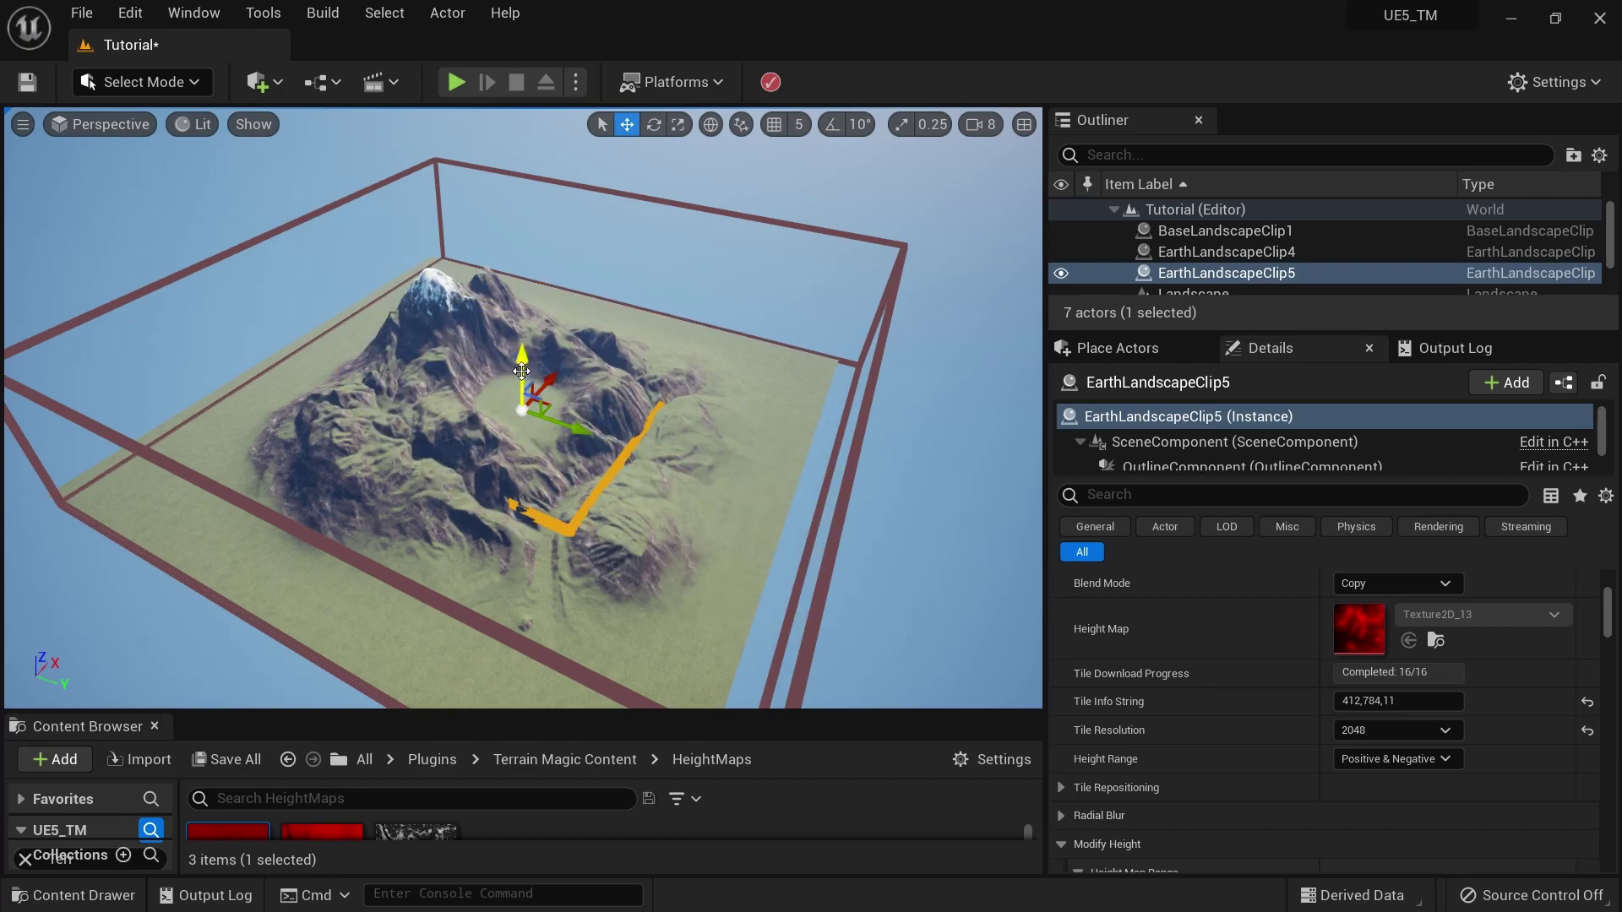
scroll(1391, 717, "down", 10)
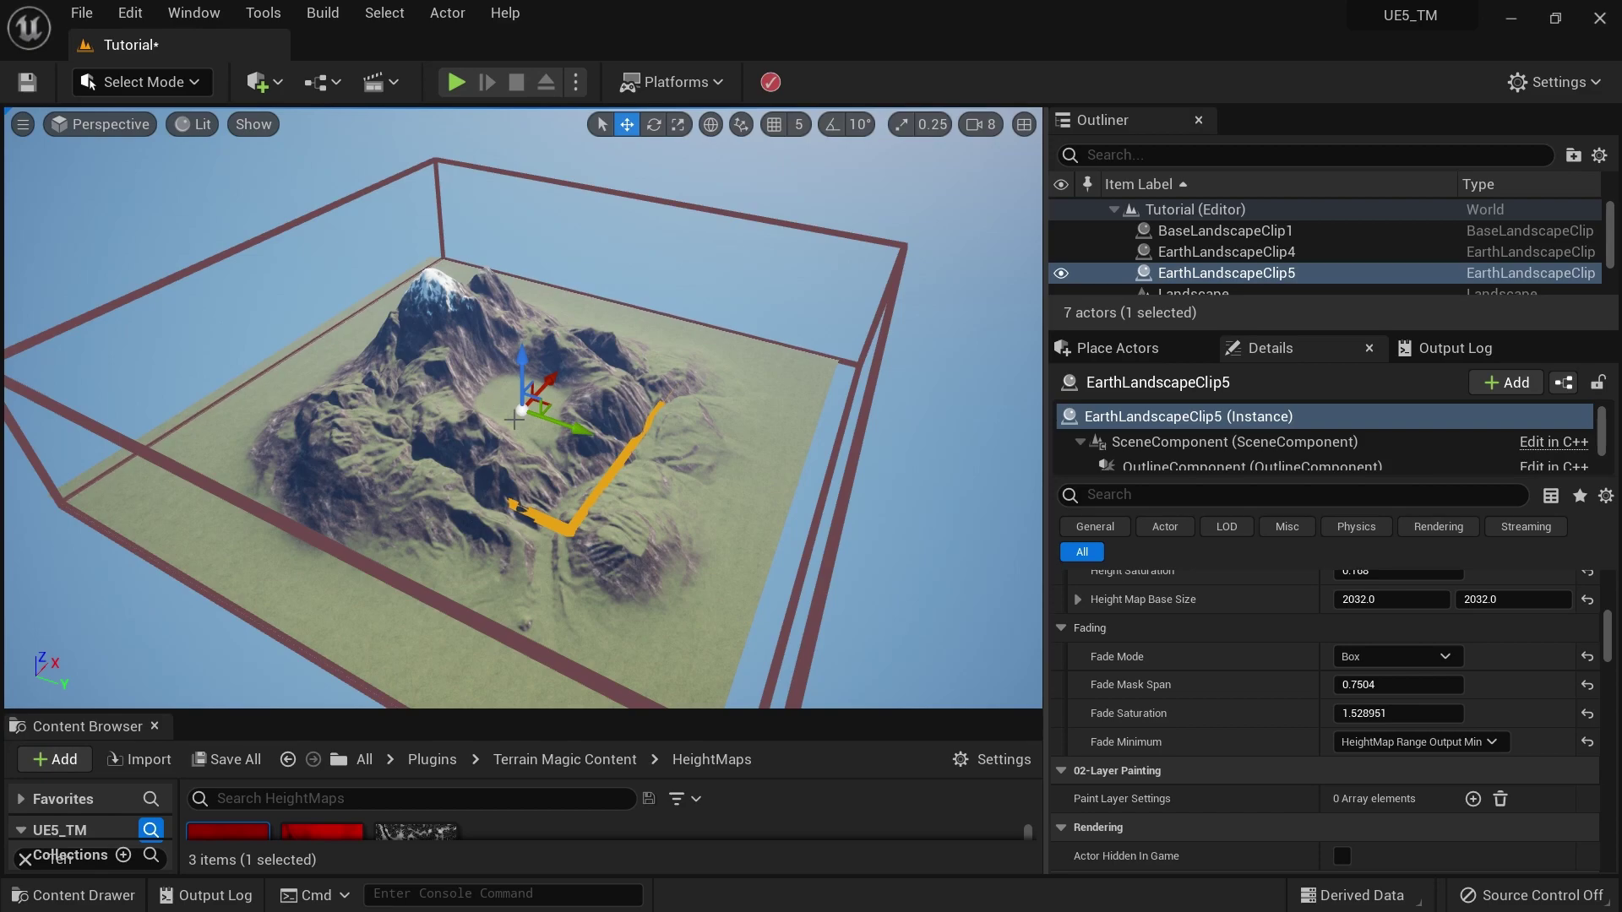
left_click_drag(1377, 684, 1428, 685)
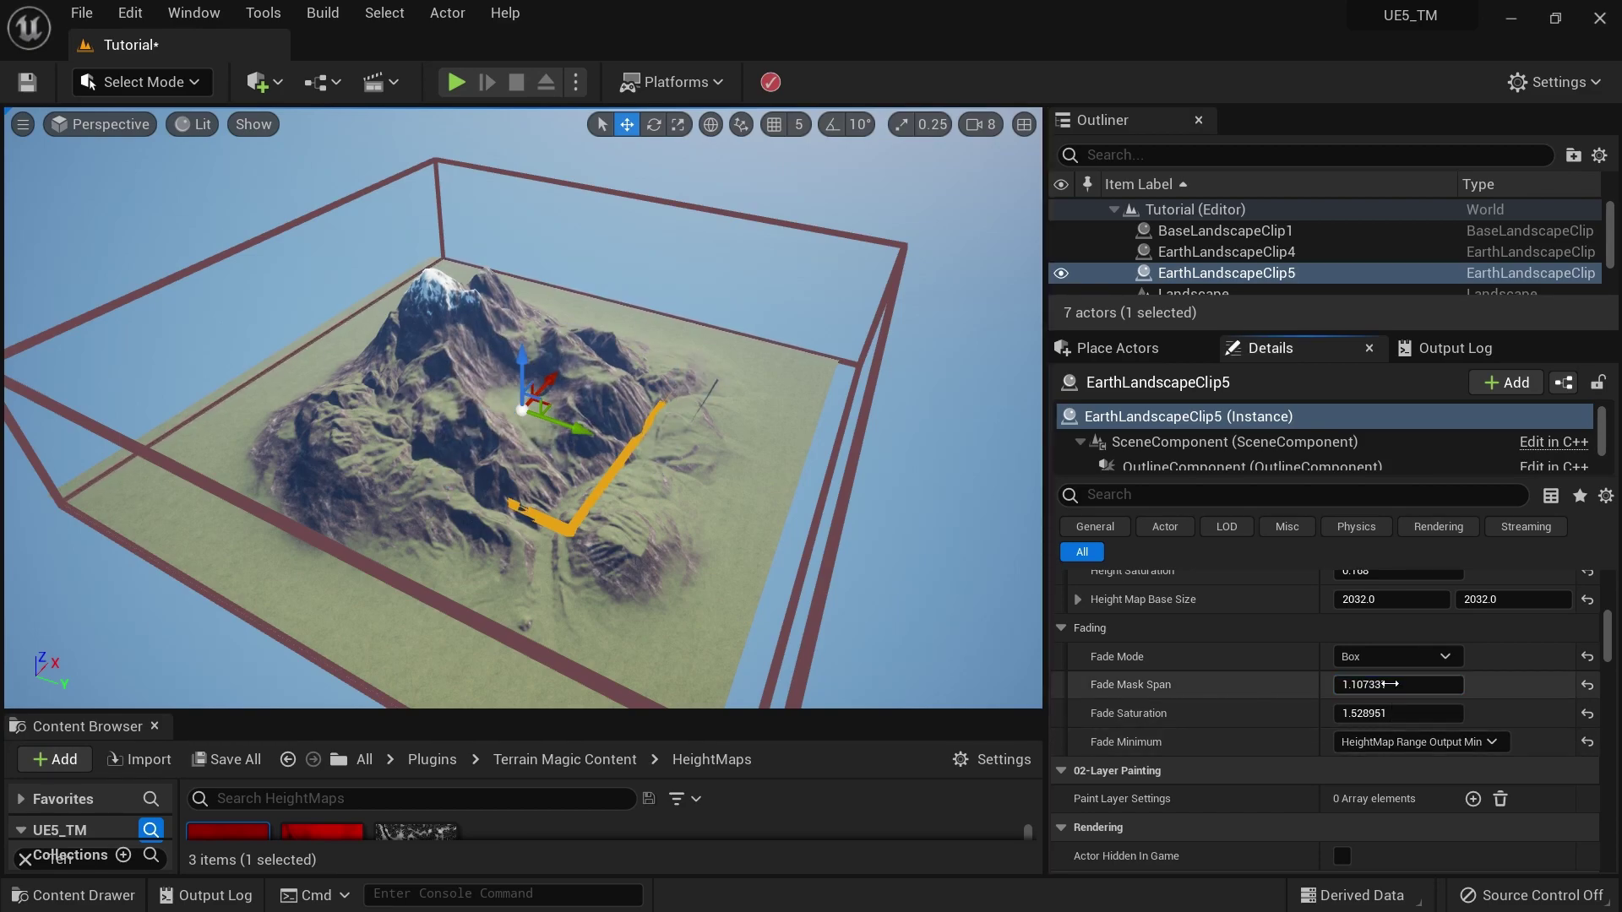
Step: Set EarthLandscapeClip5's Fade Mode to Circular with a Fade Mask Span of about 0.61, and raise the clip
left_click(1396, 657)
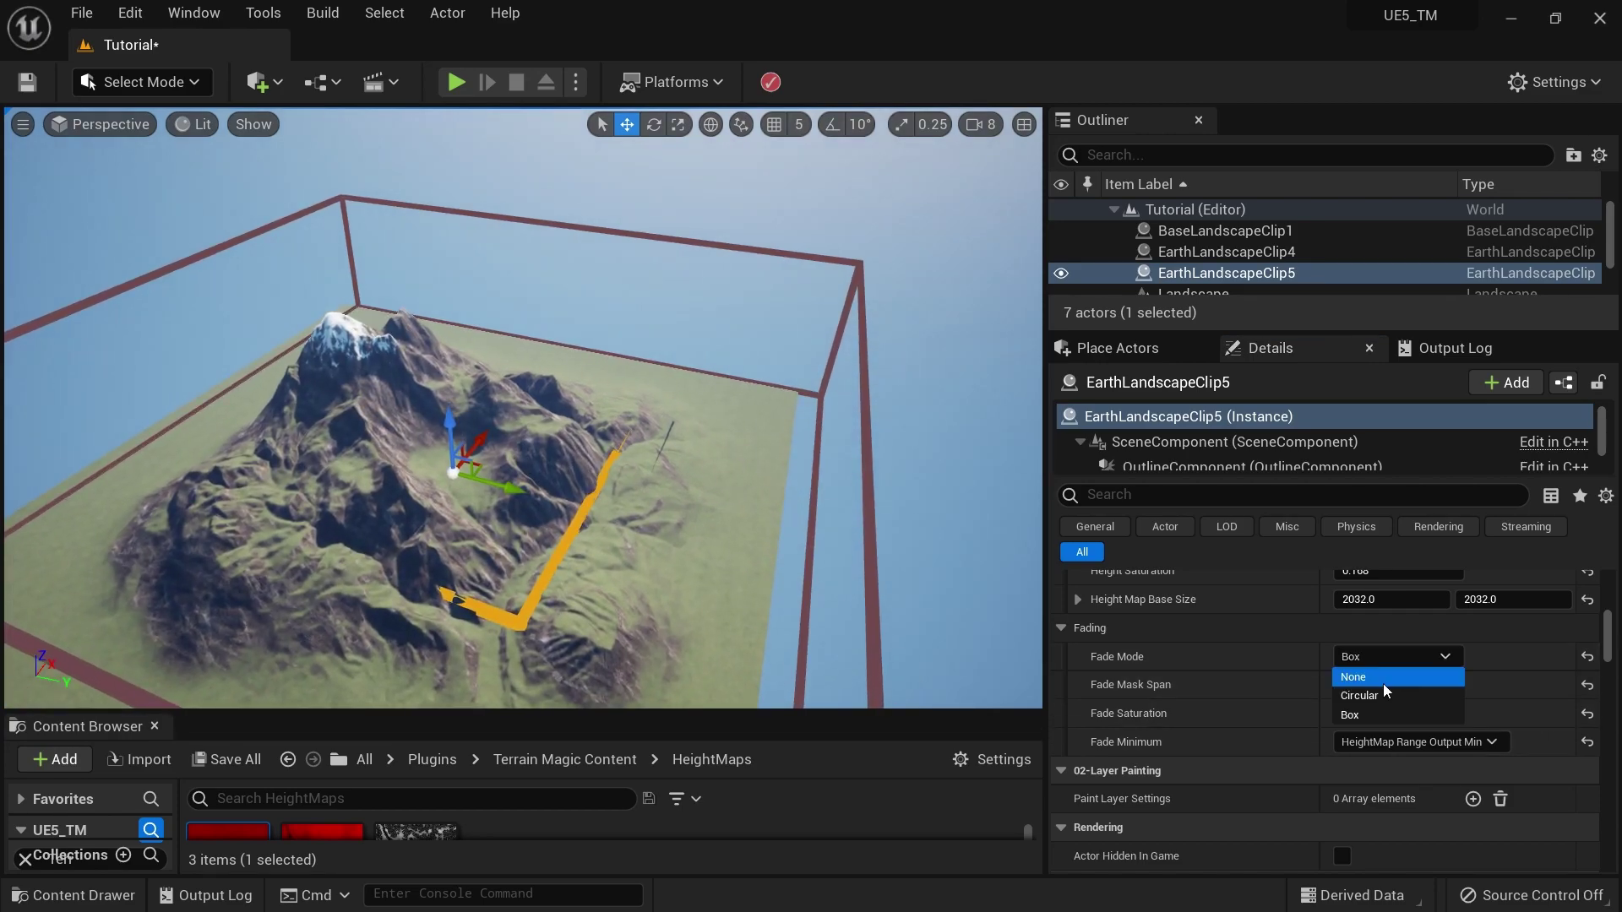
left_click(1390, 696)
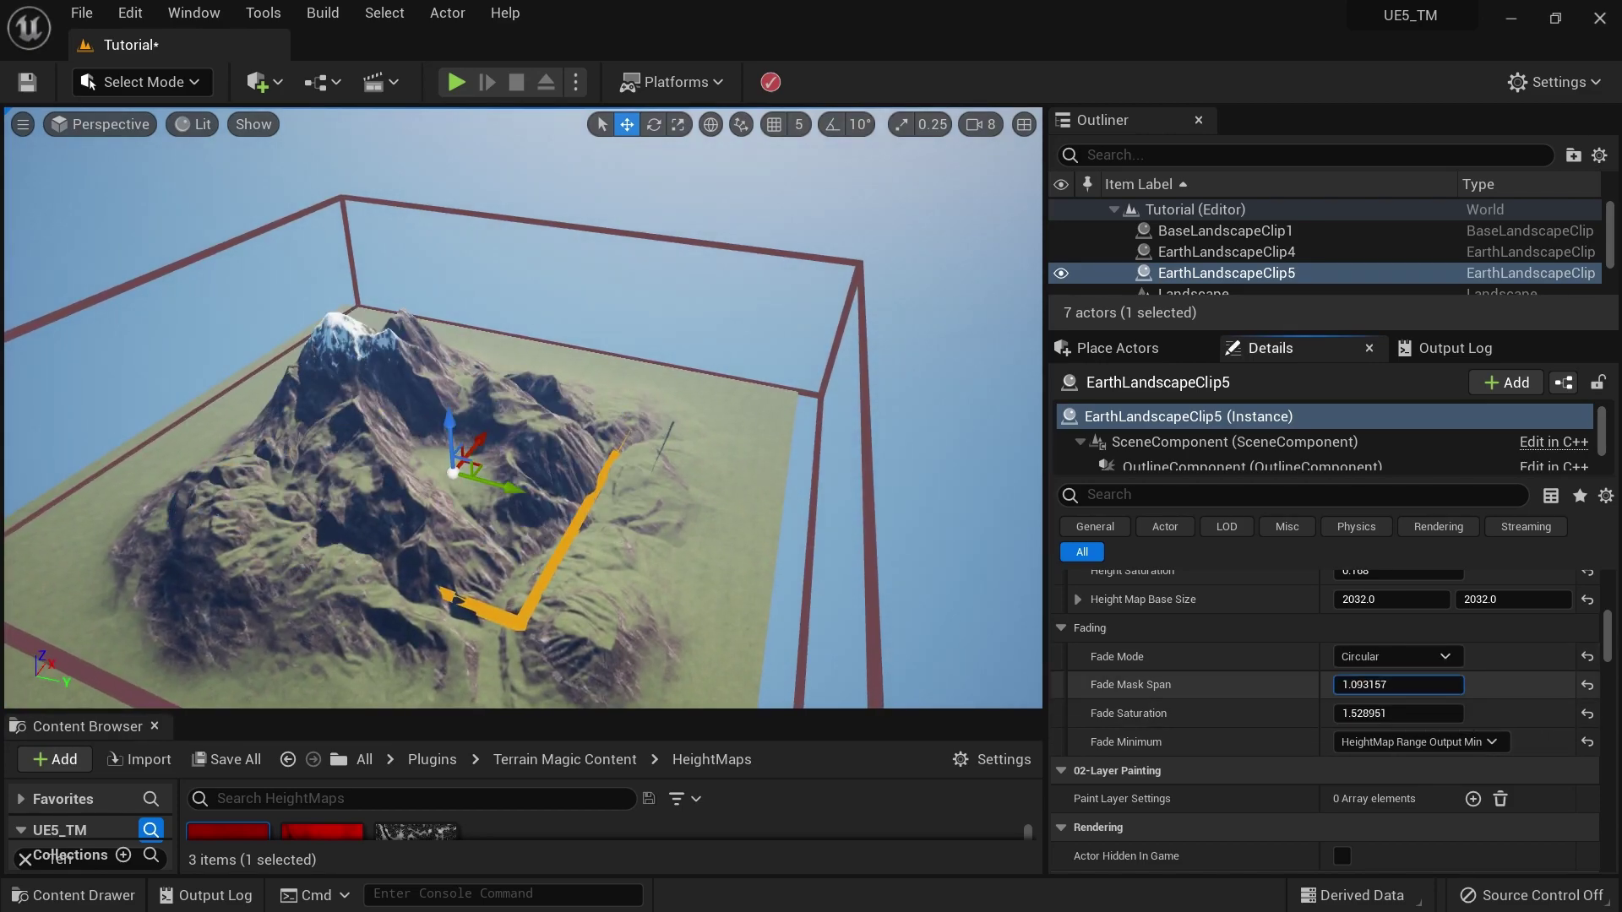
left_click_drag(1390, 686, 1343, 686)
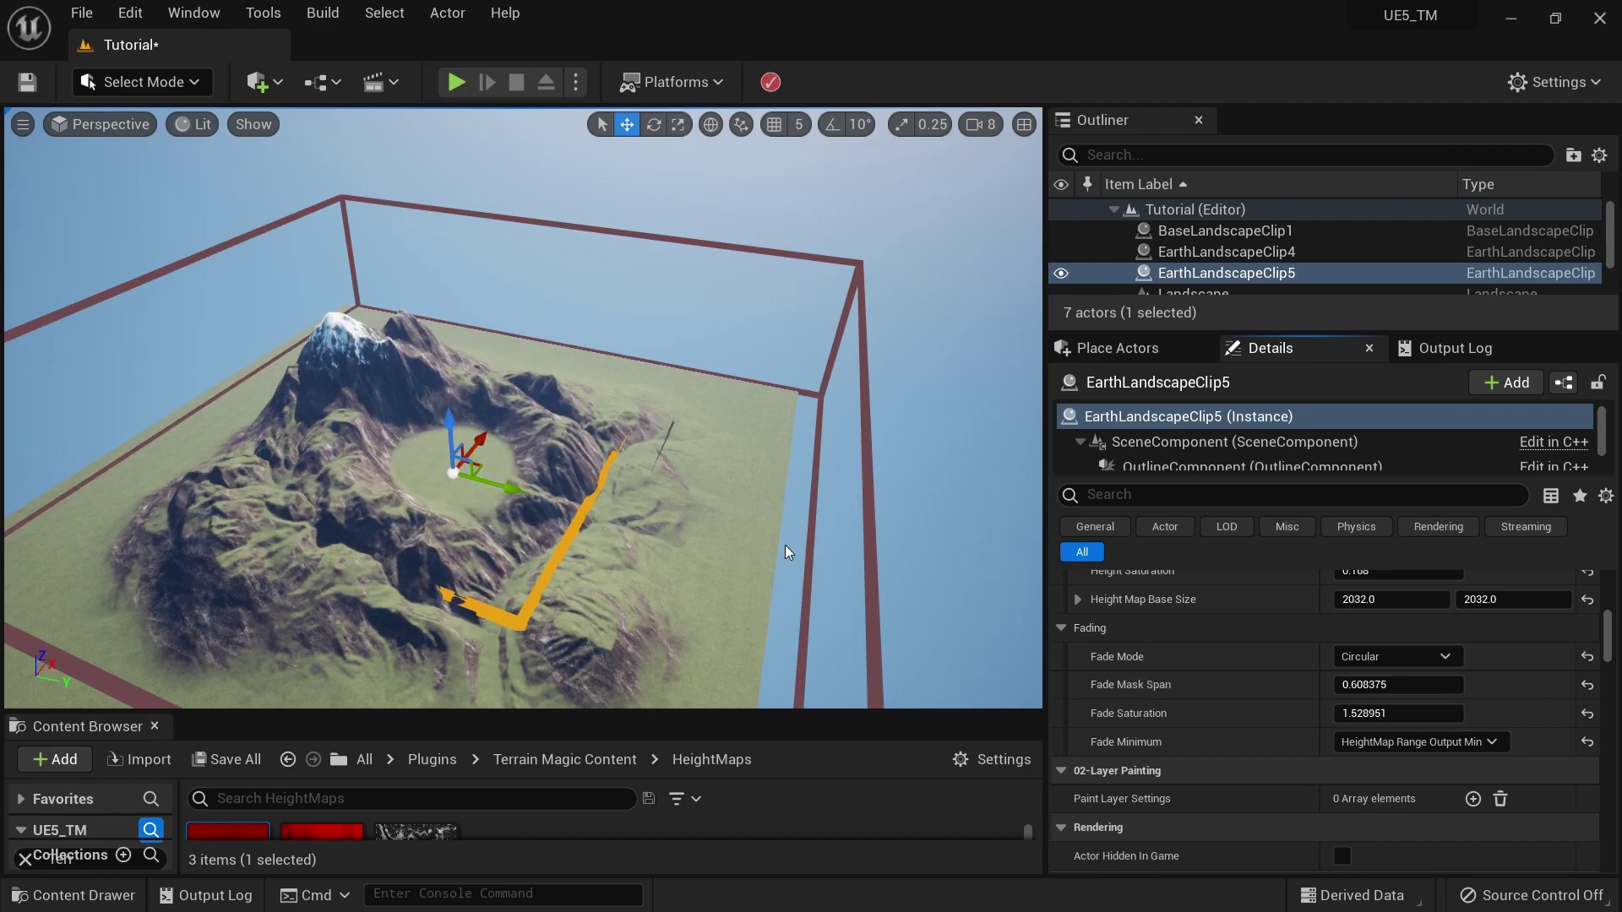
left_click_drag(451, 436, 448, 396)
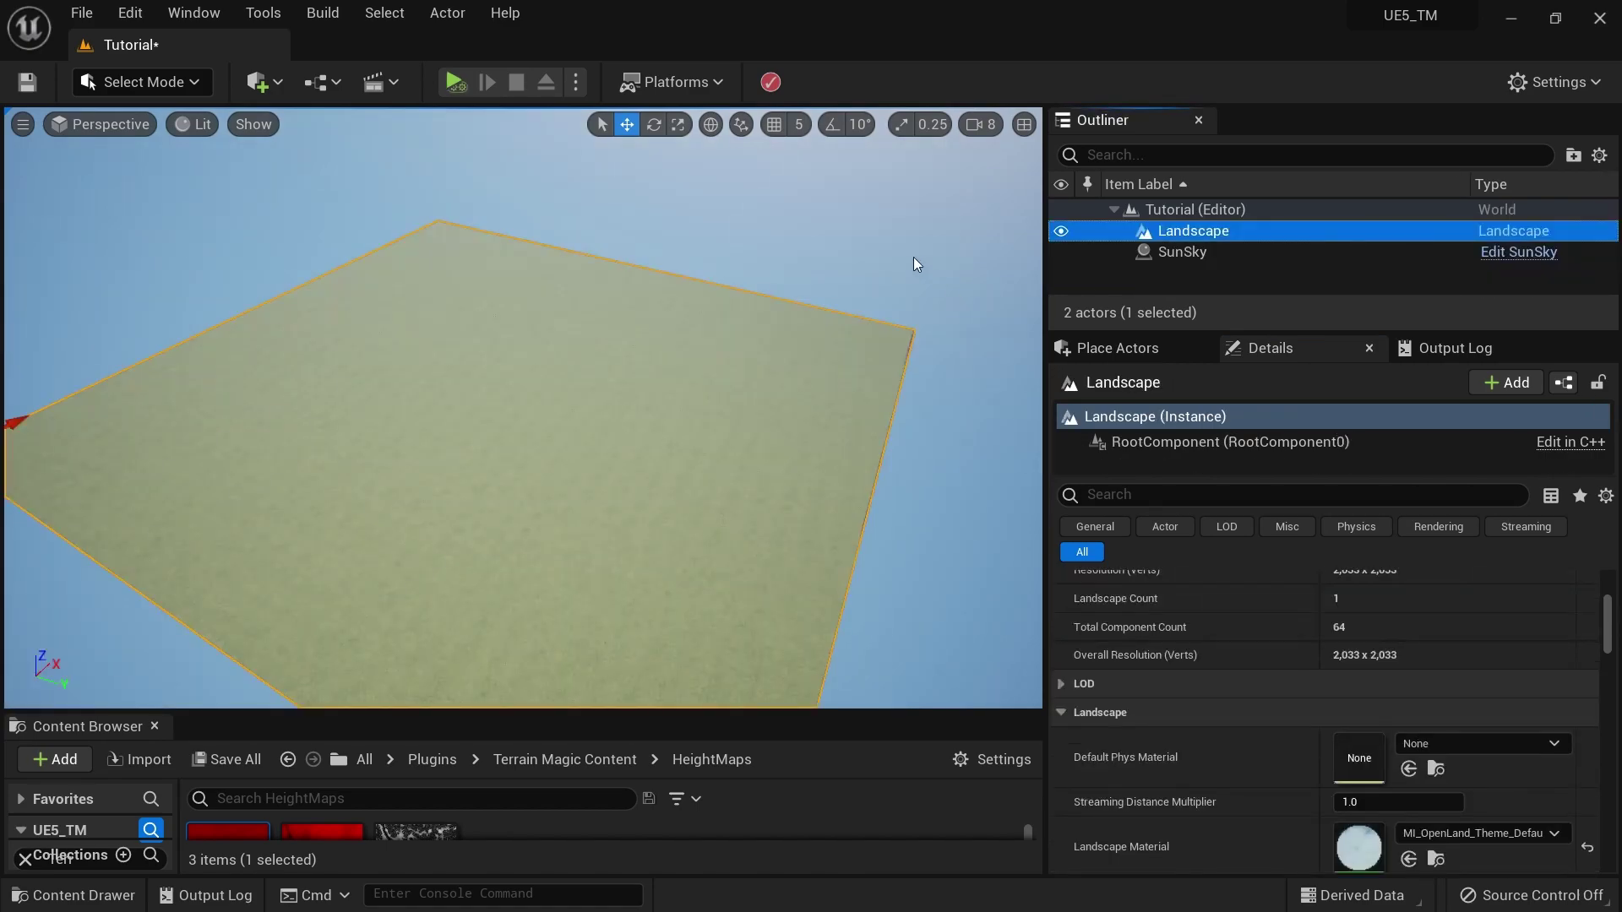
Step: Check the Landscape actor's Enable Edit Layers setting by filtering its properties for "edit"
left_click(914, 258)
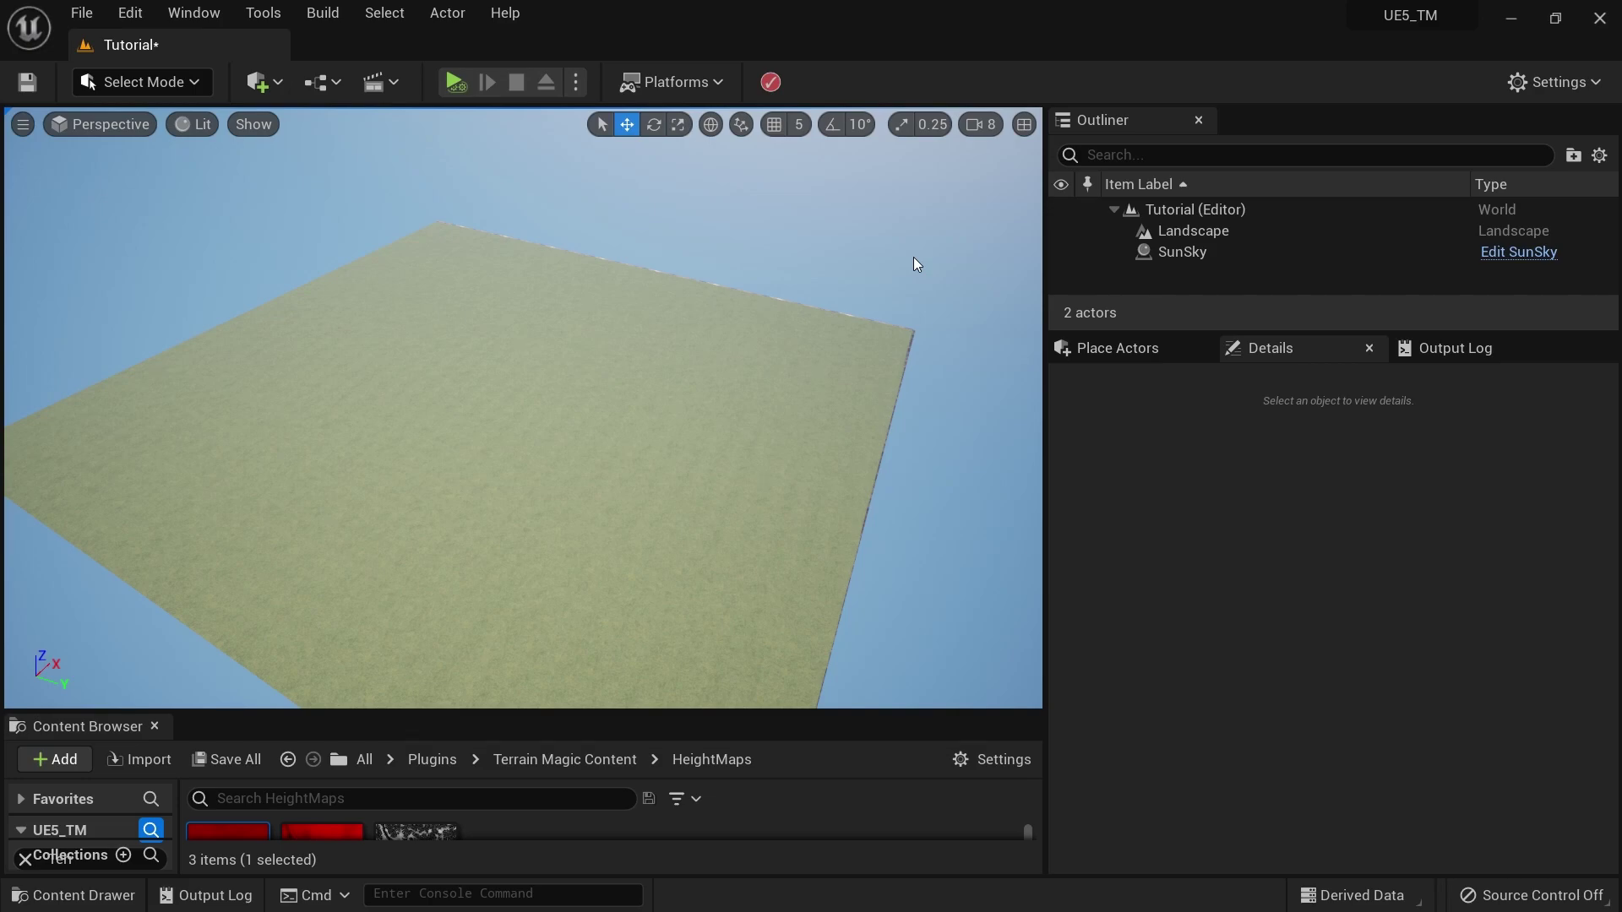
left_click(1192, 238)
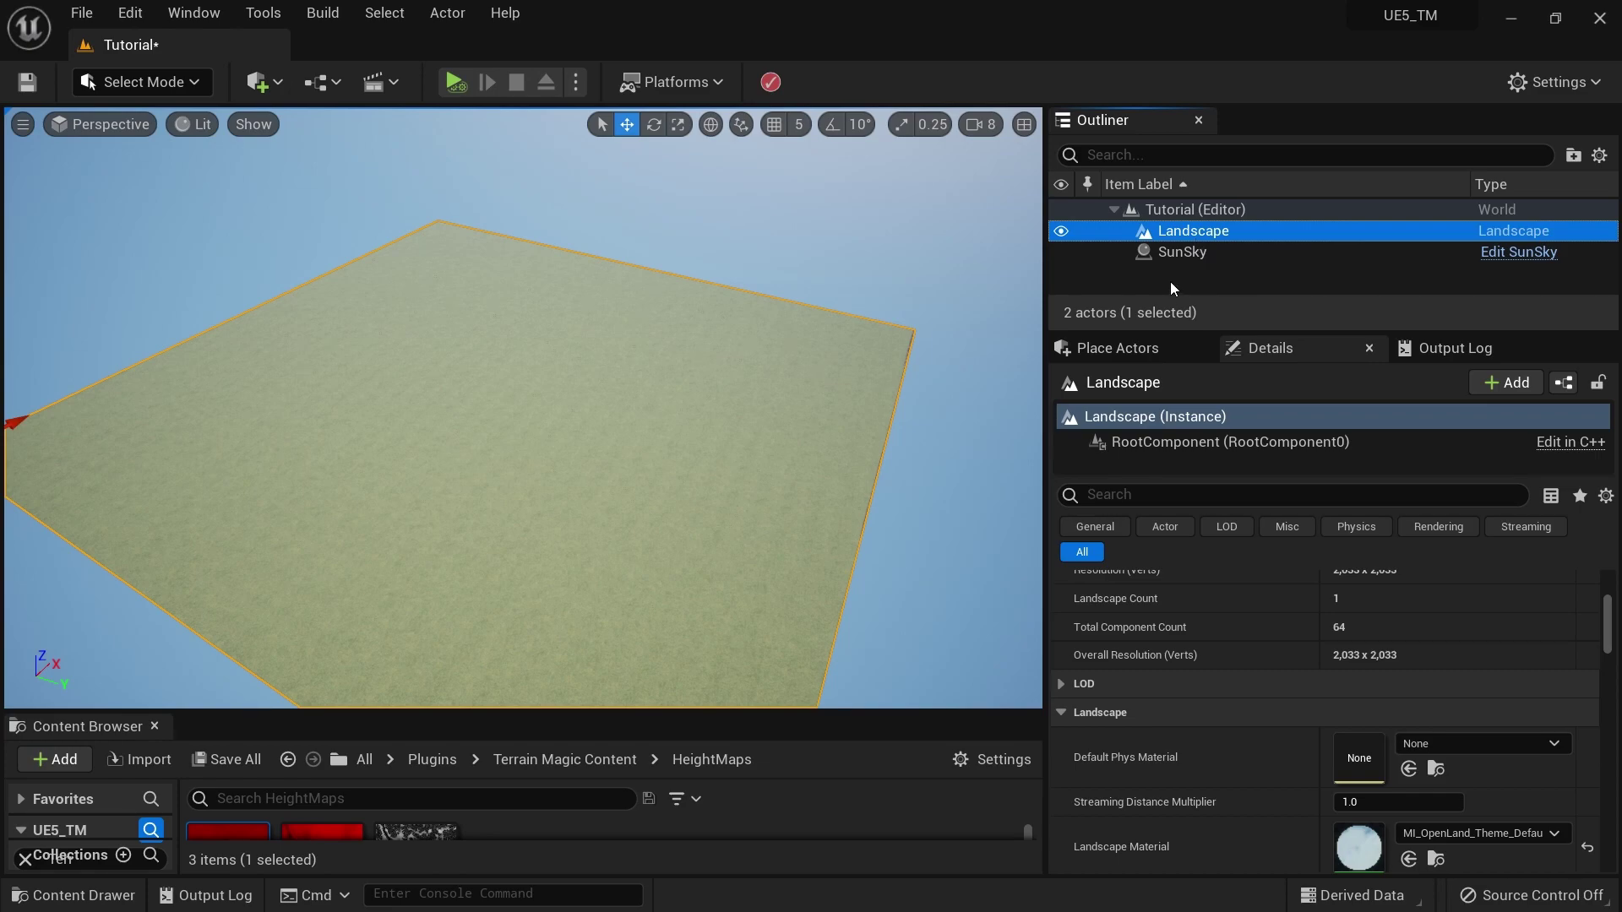
left_click(1152, 490)
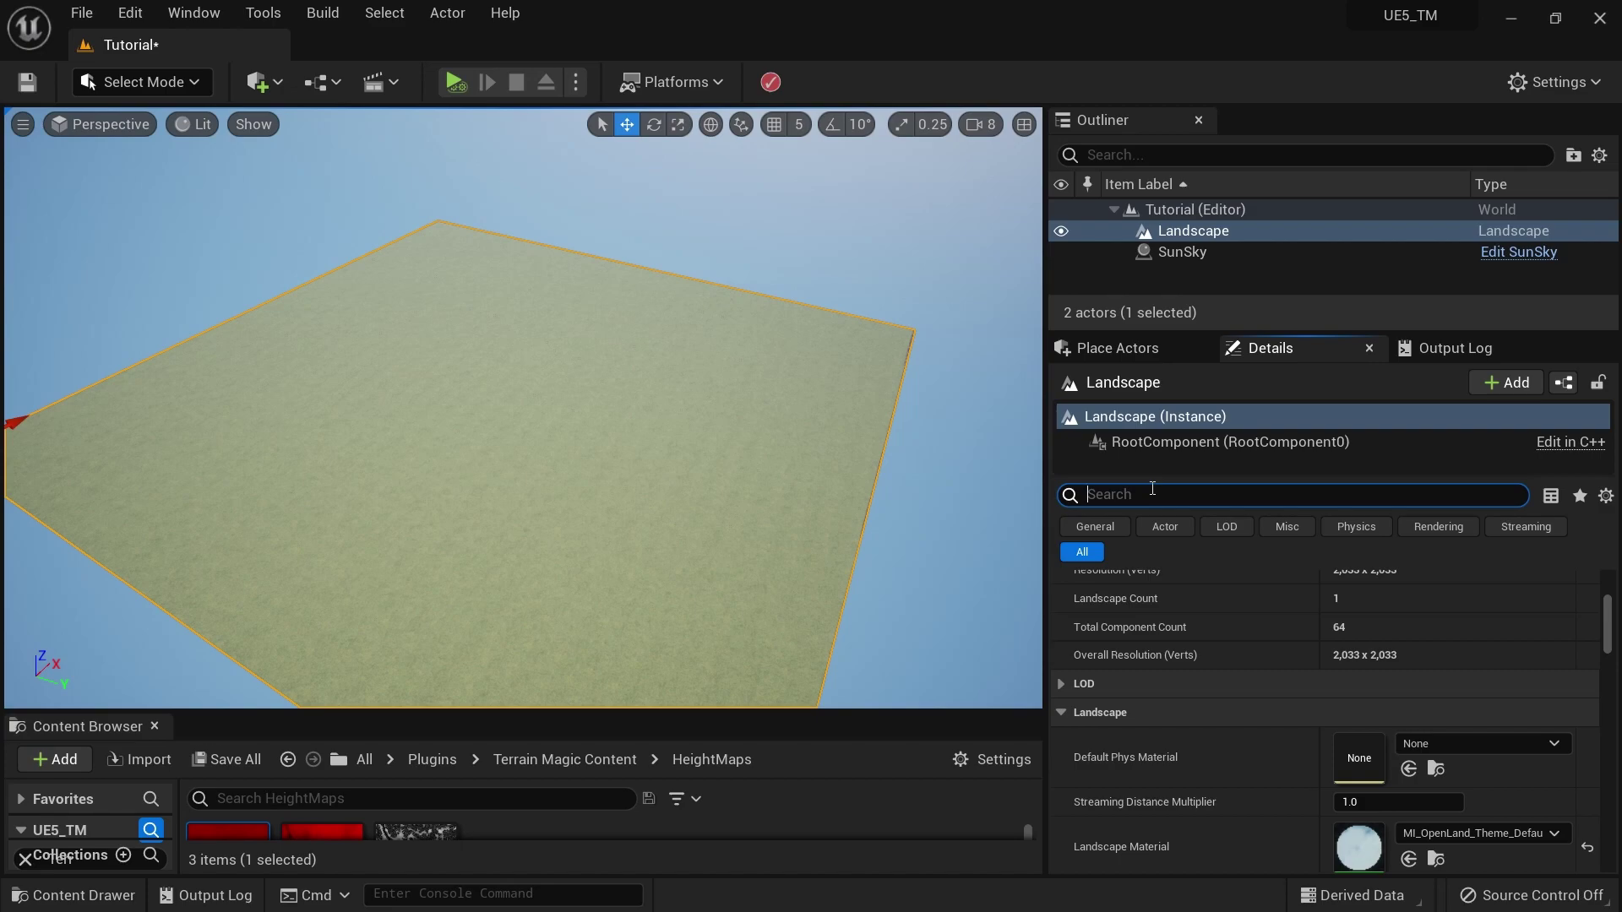
type("edit")
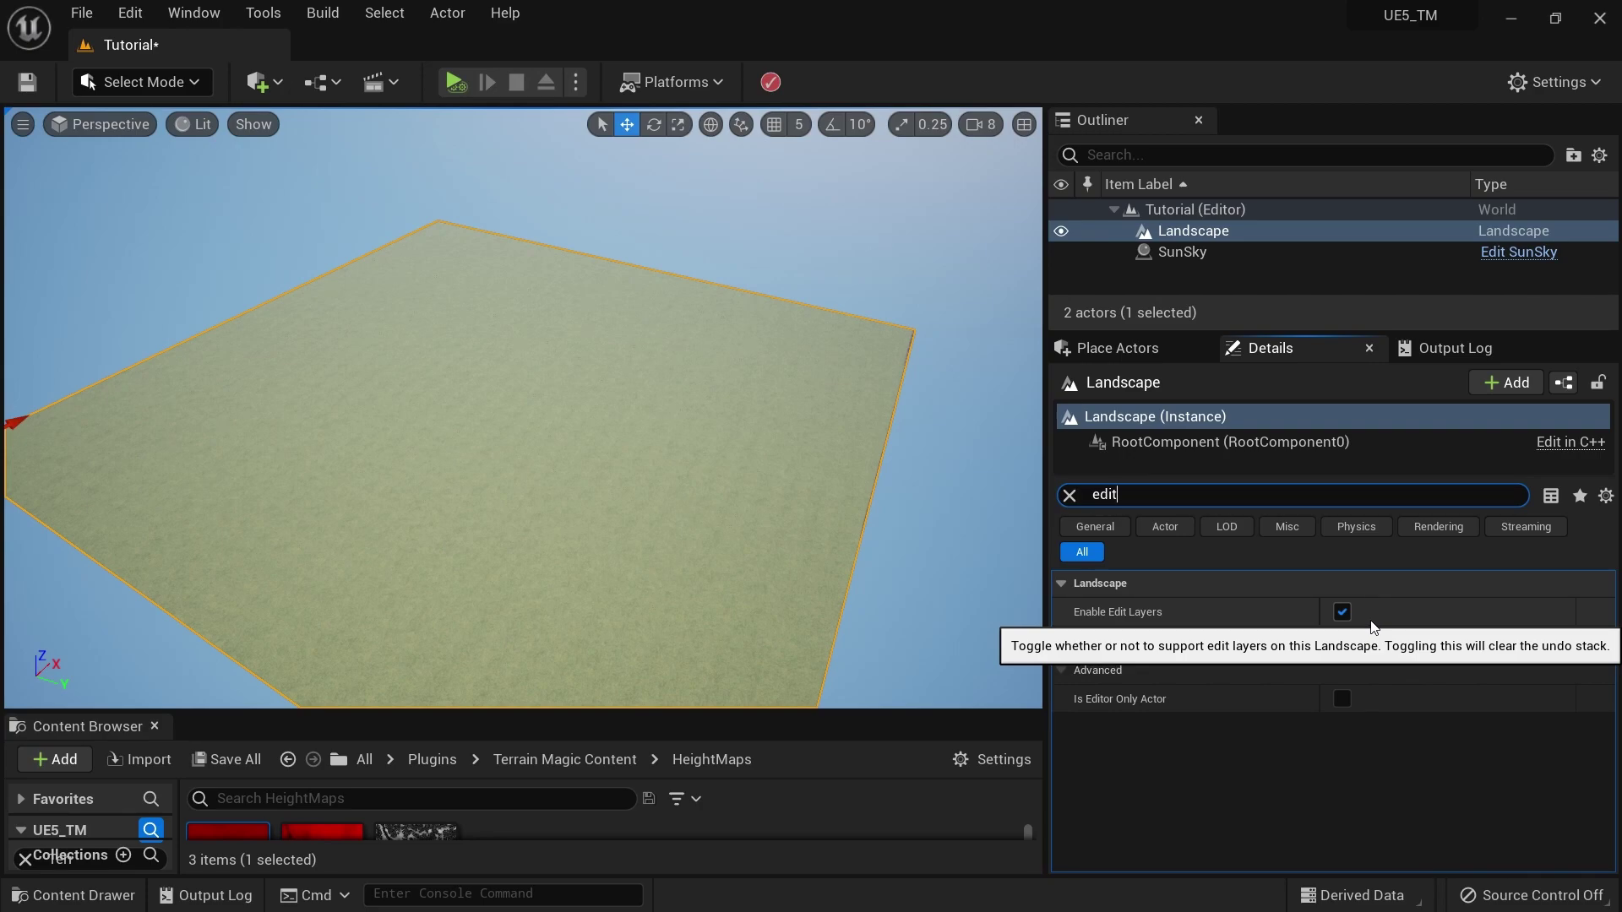
Step: Search the project's plugins for "terra" to check the Terrain Magic plugin
left_click(130, 12)
left_click(201, 354)
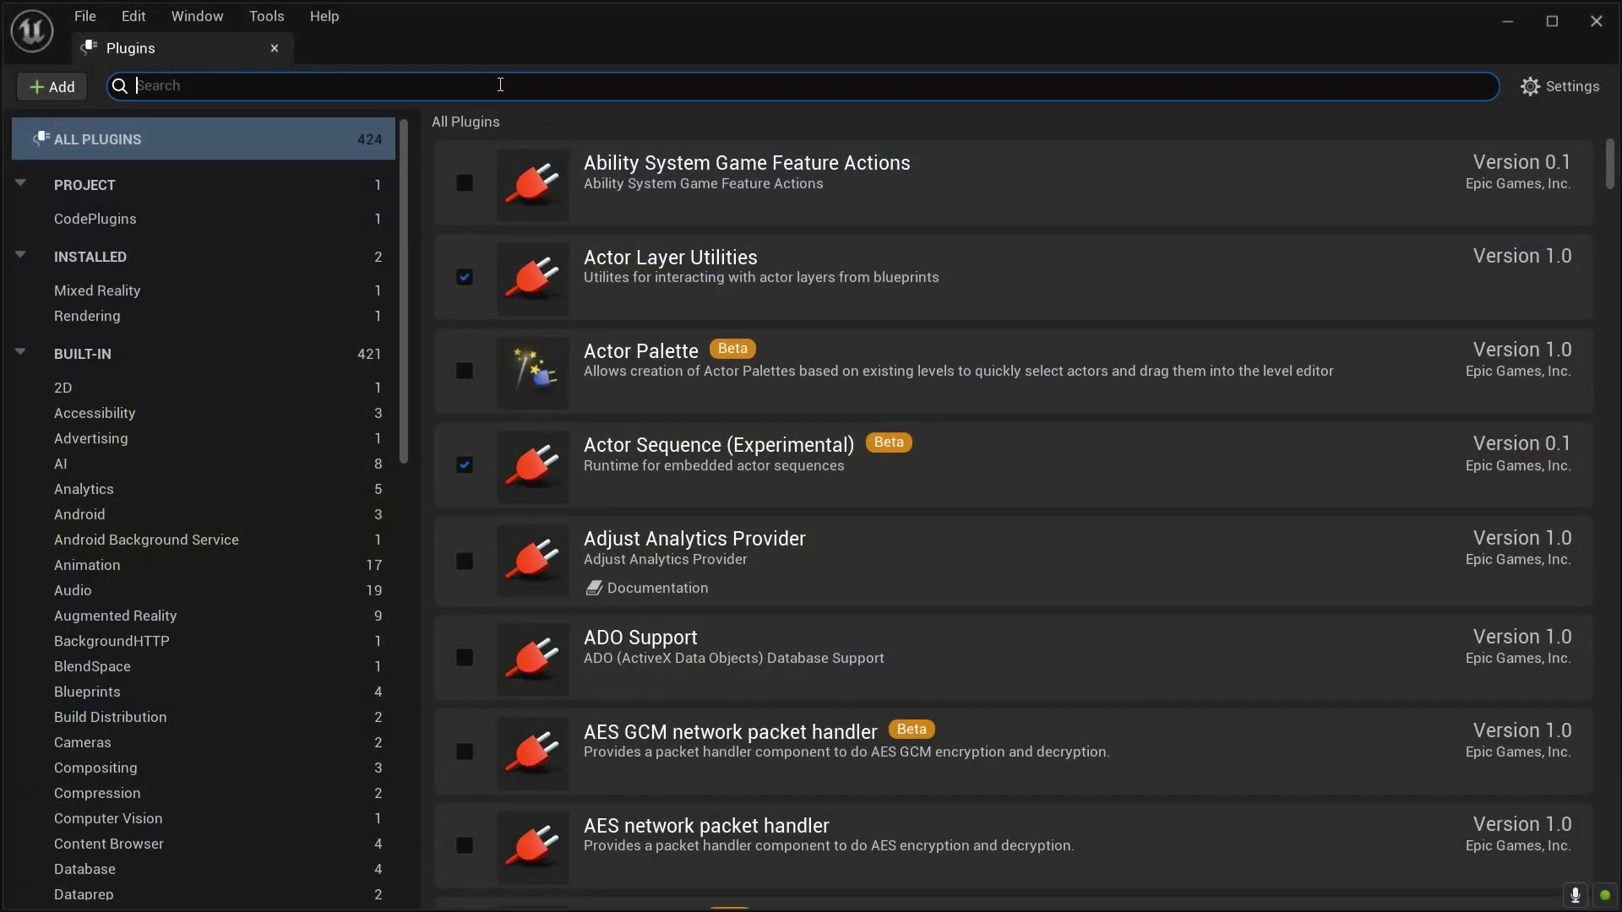
type("terra")
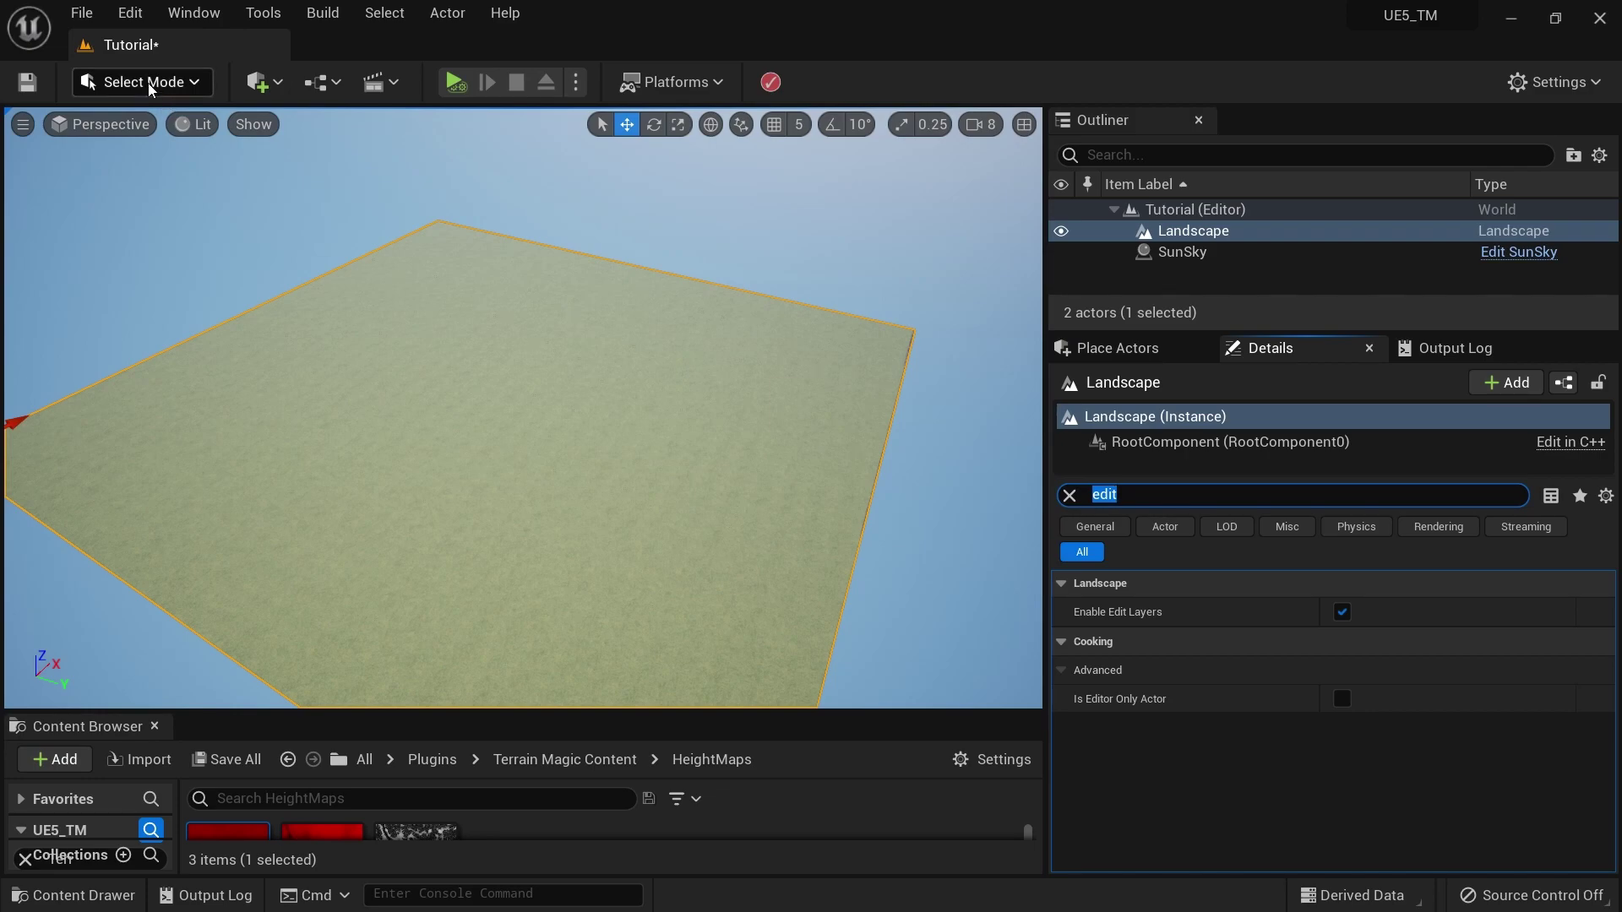
Step: Place a TerrainMagicClipBrush blueprint brush on the landscape in Landscape mode, and return to Select mode
left_click(149, 84)
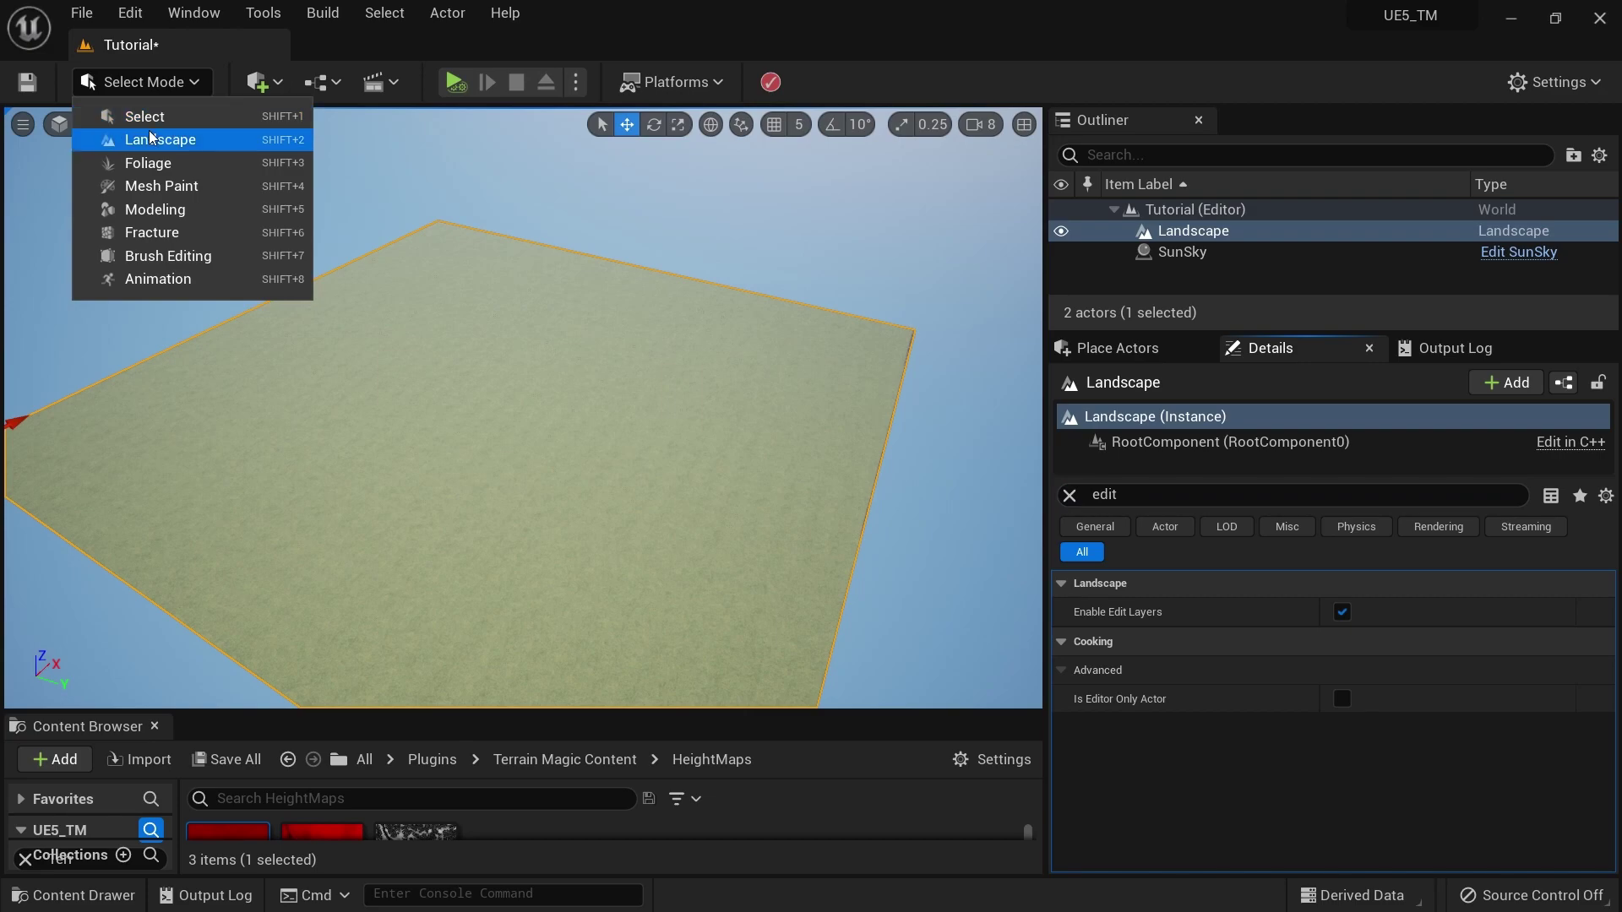
left_click(140, 138)
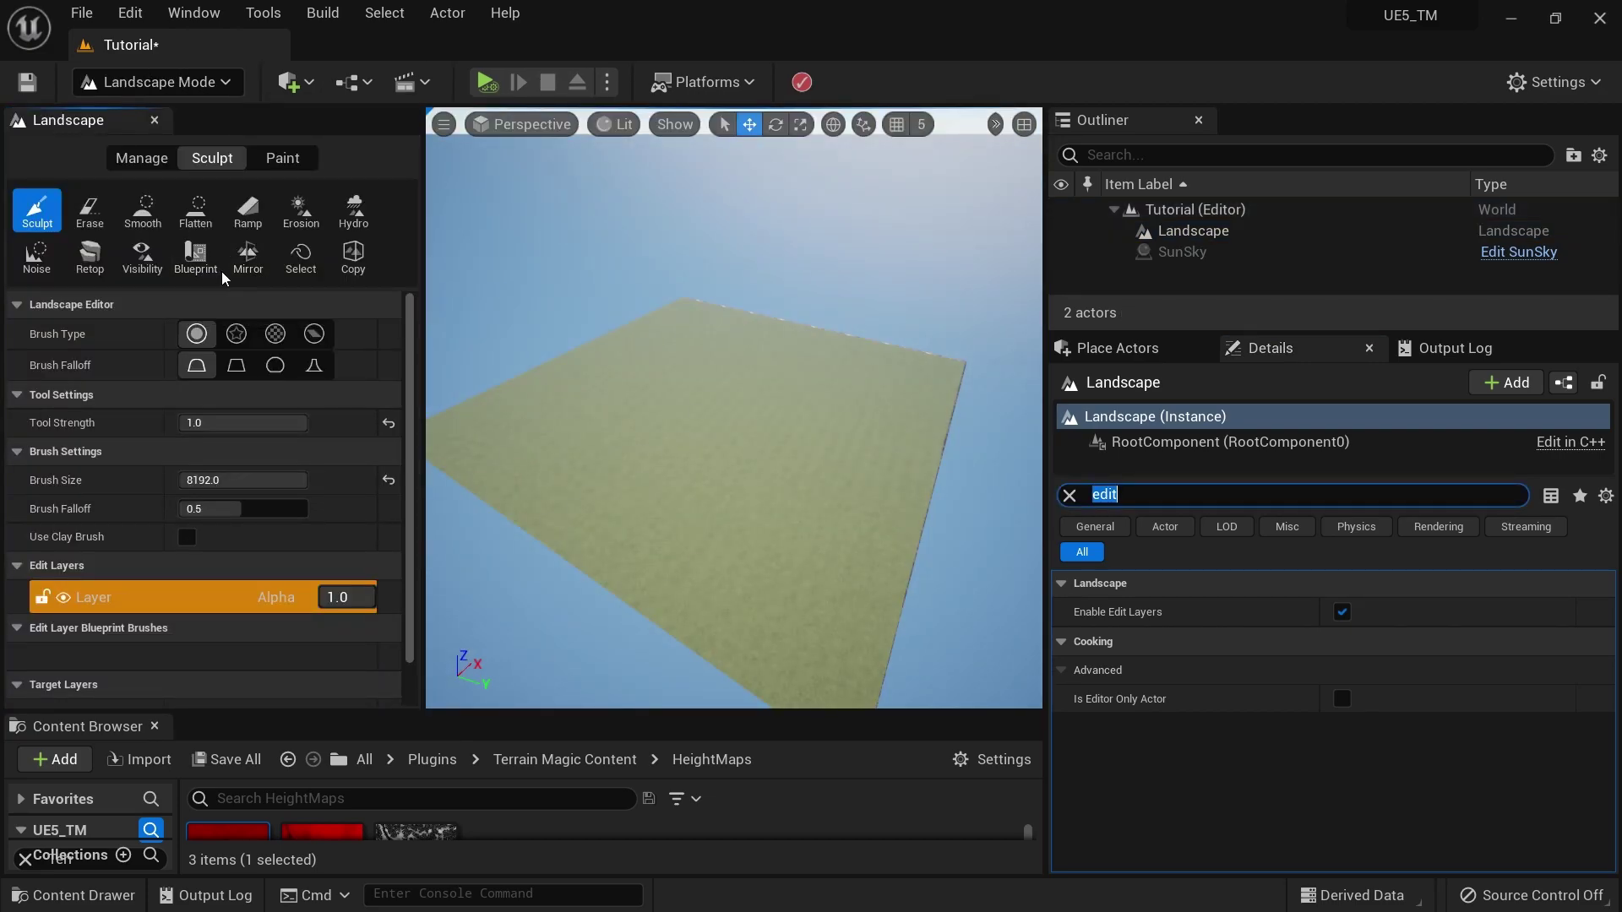
left_click(197, 262)
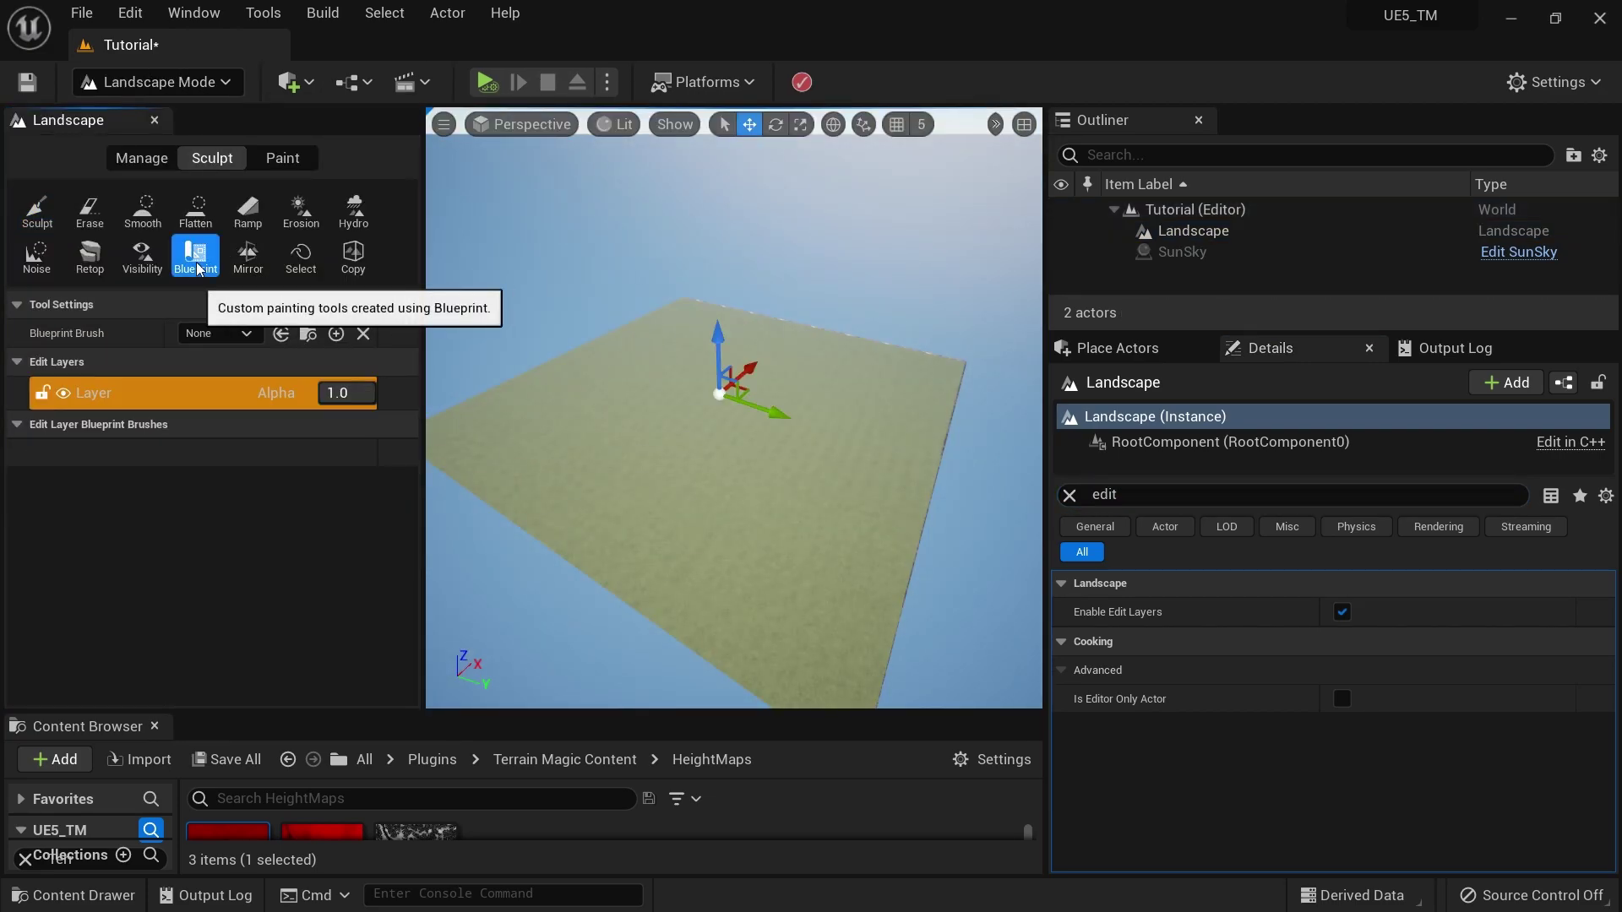
left_click(216, 336)
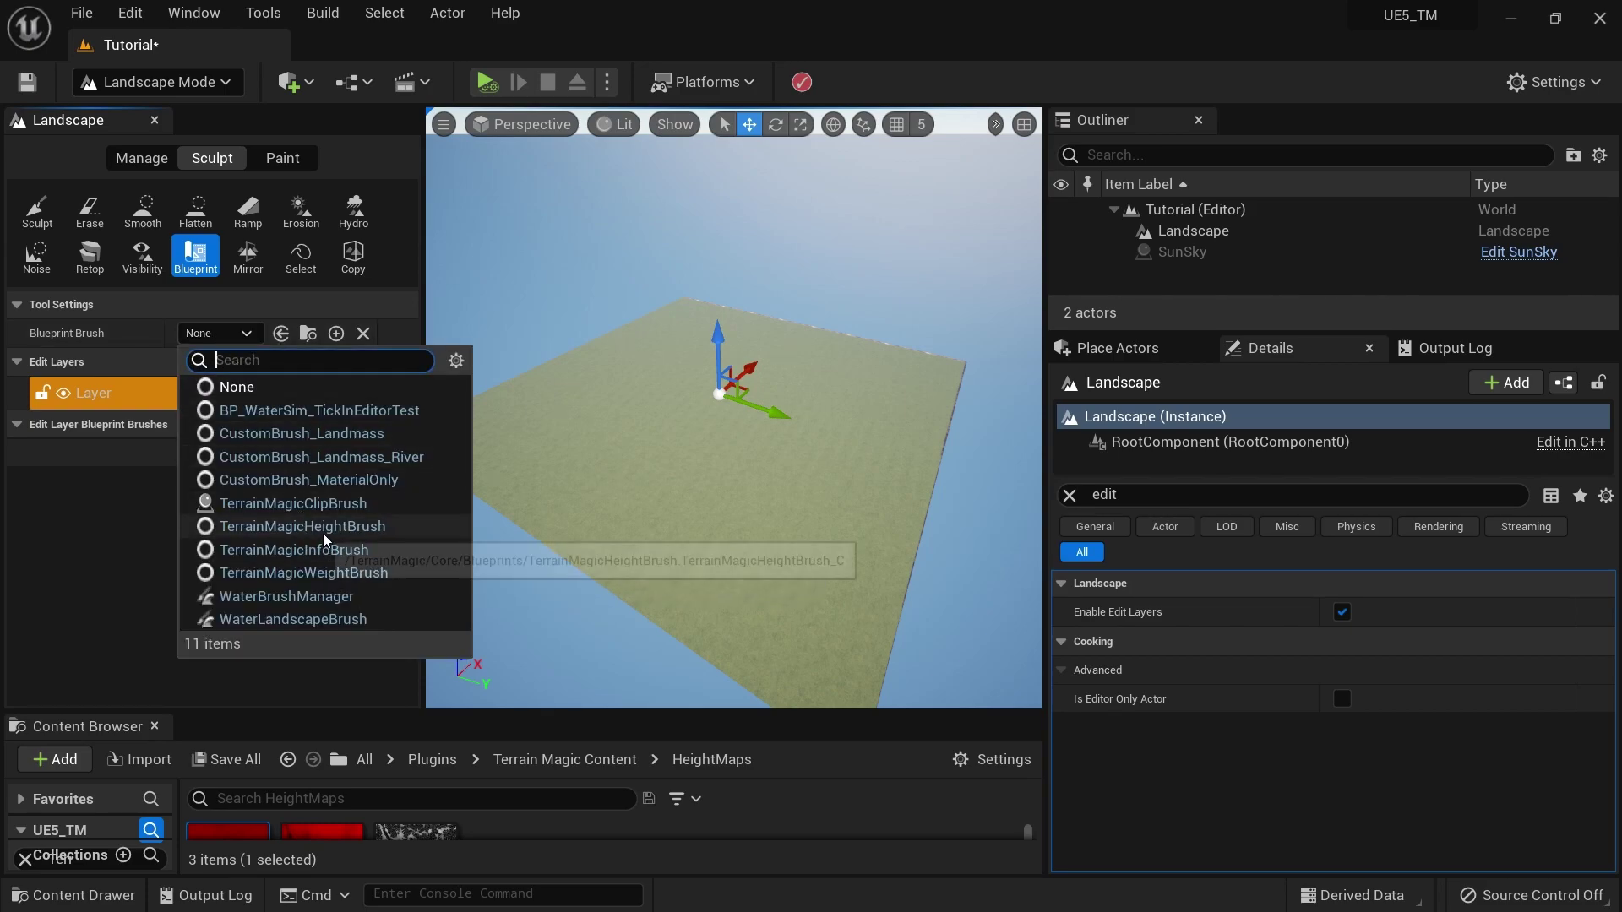
left_click(318, 506)
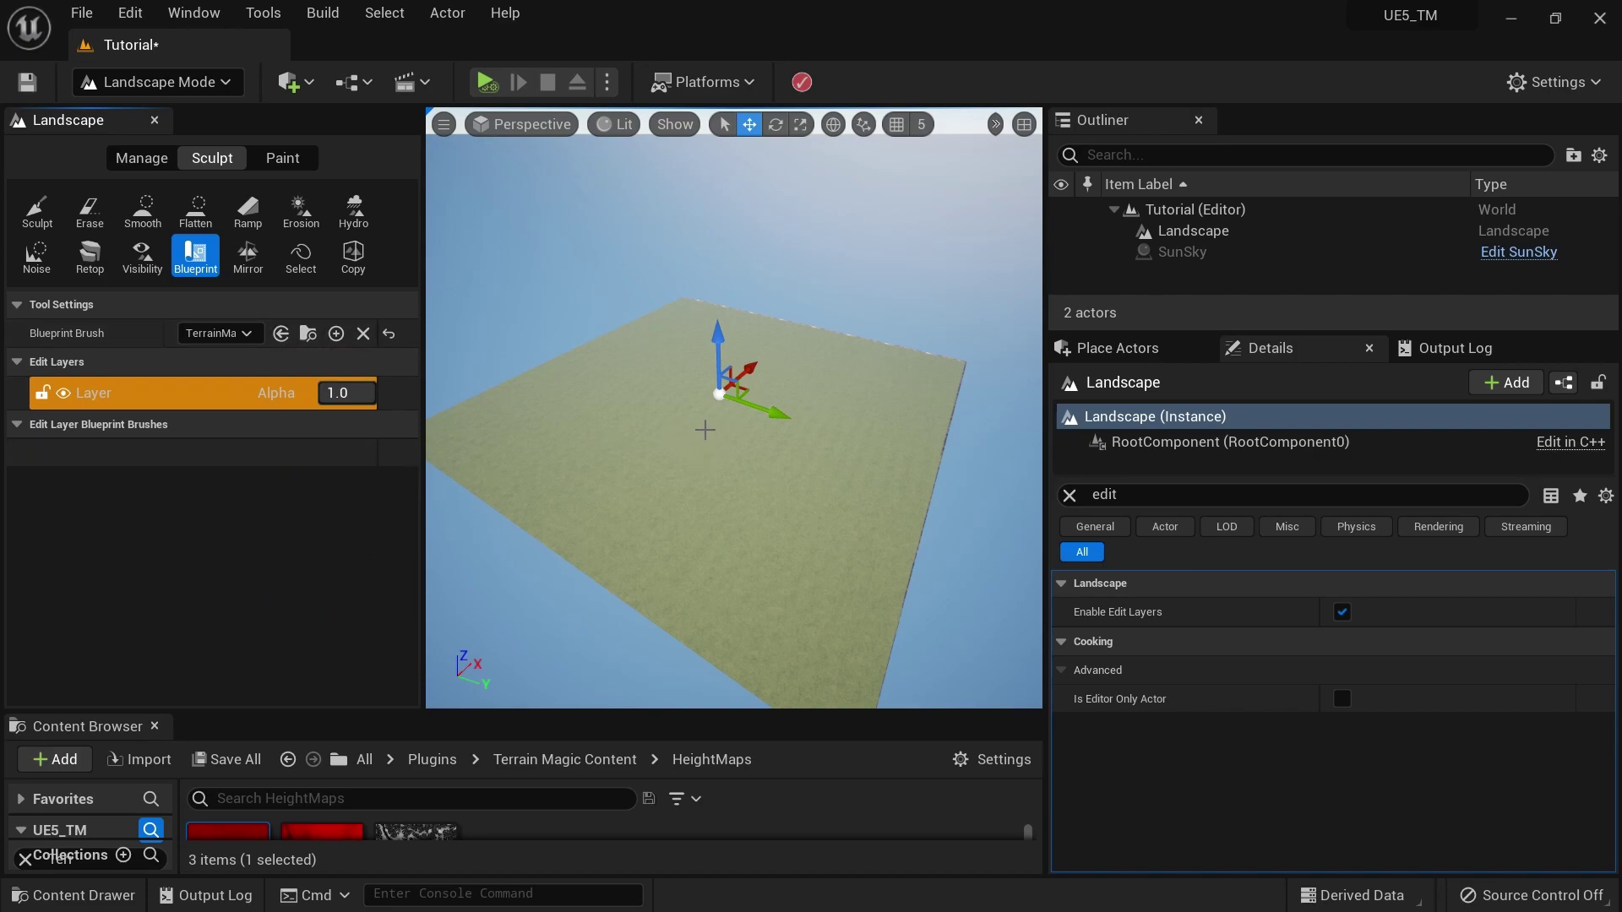
left_click(689, 434)
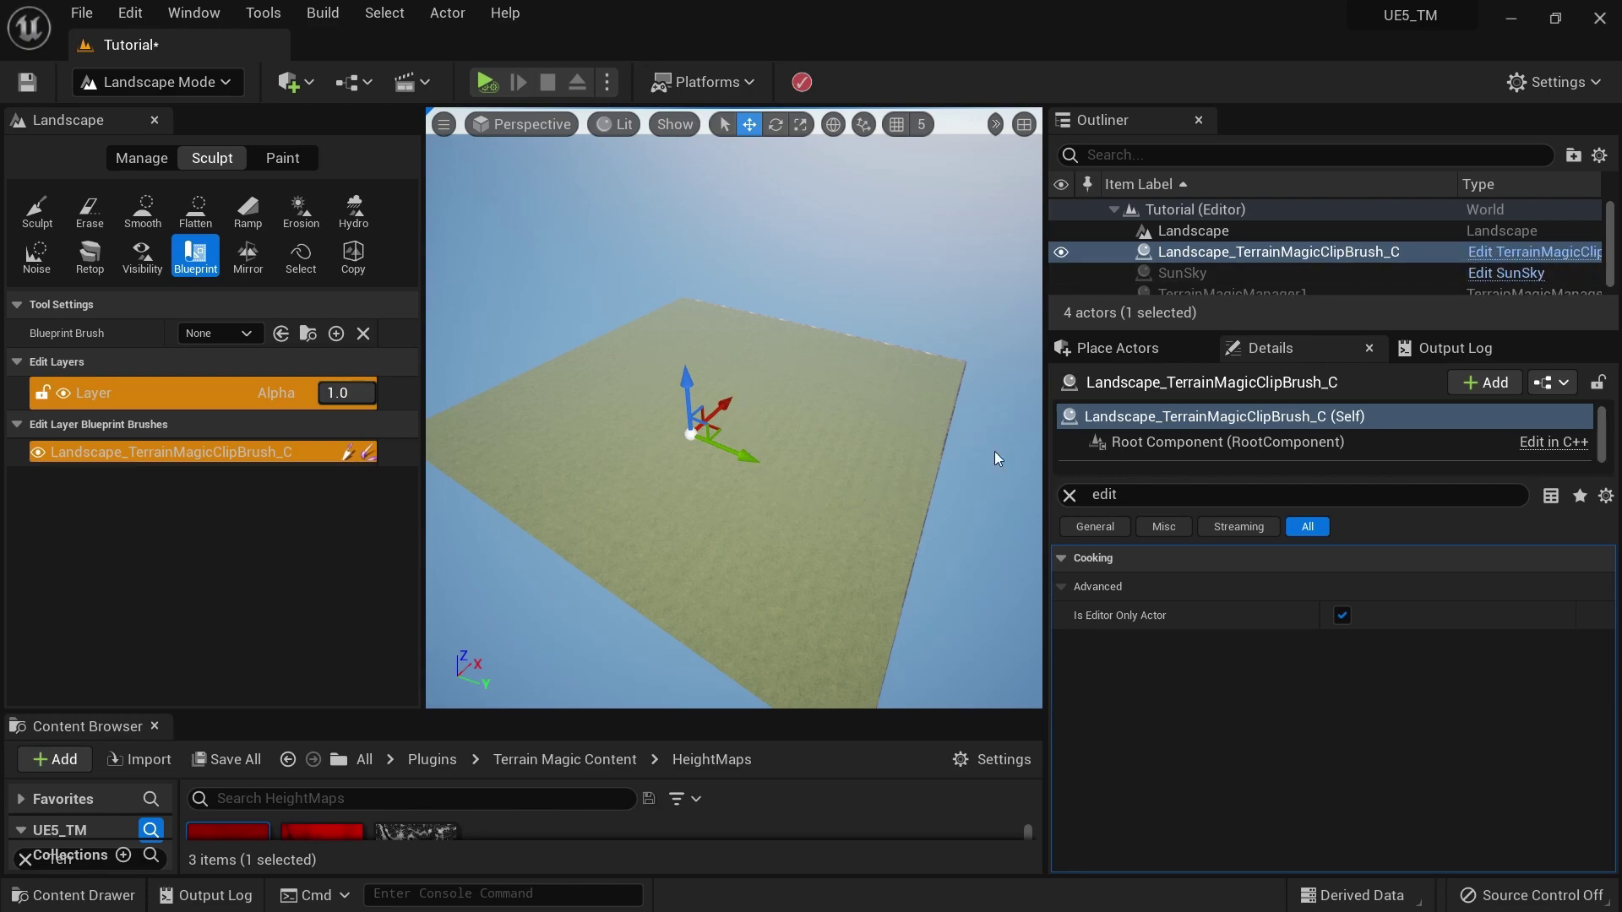
left_click(191, 84)
left_click(169, 117)
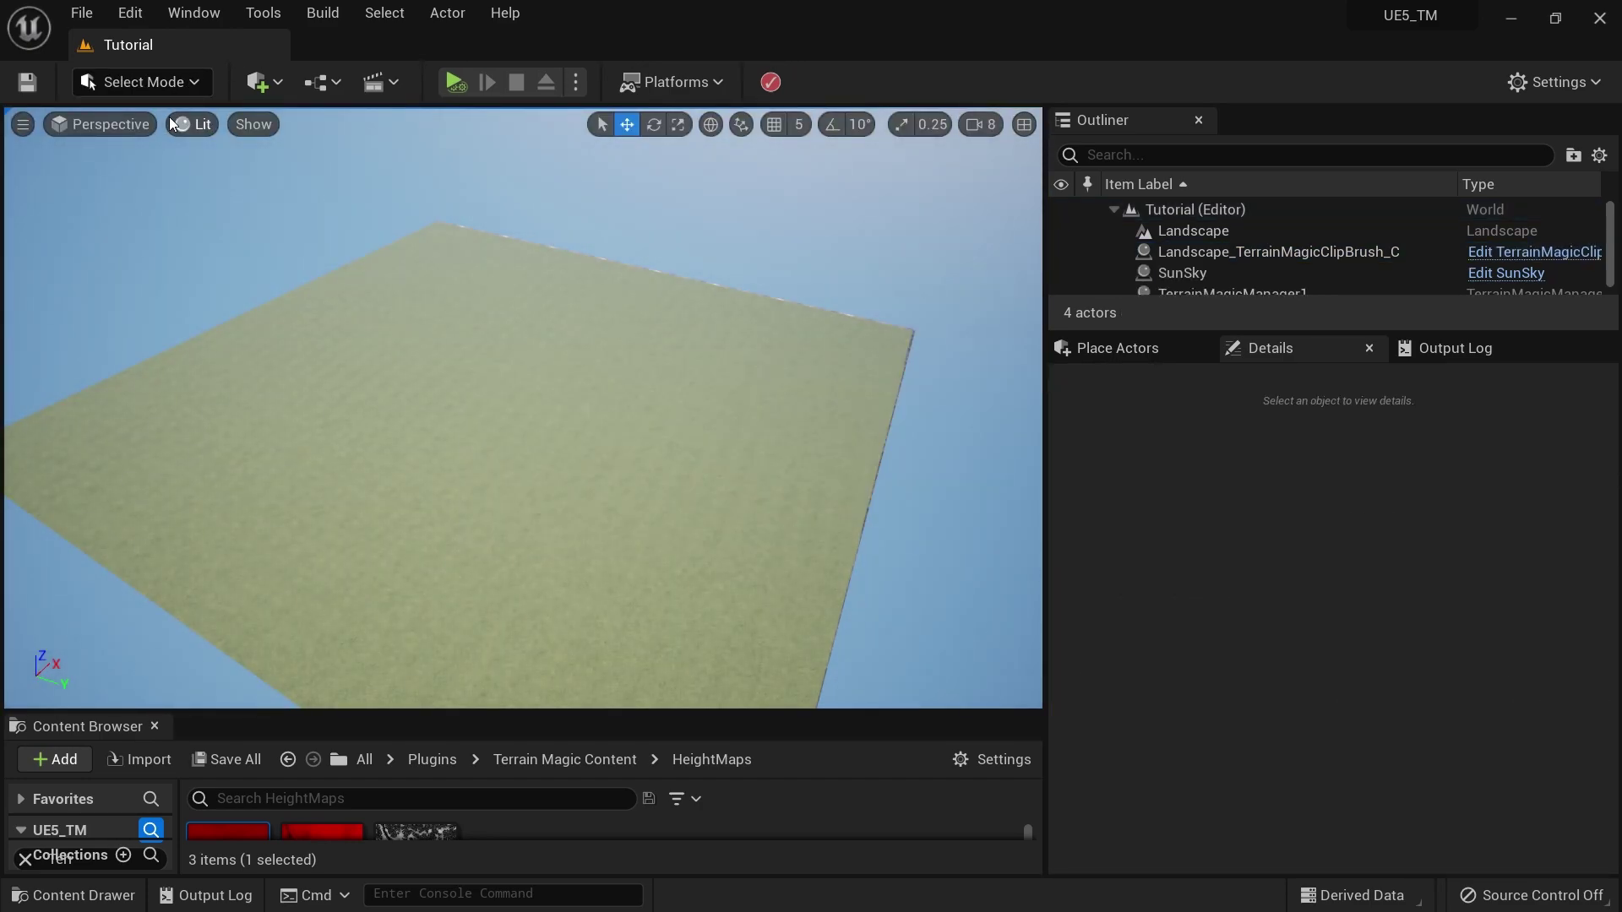
Step: Find the Height Map Landscape Clip actor by searching for "Heig" and place it near the middle of the landscape
right_click_drag(306, 267, 309, 299)
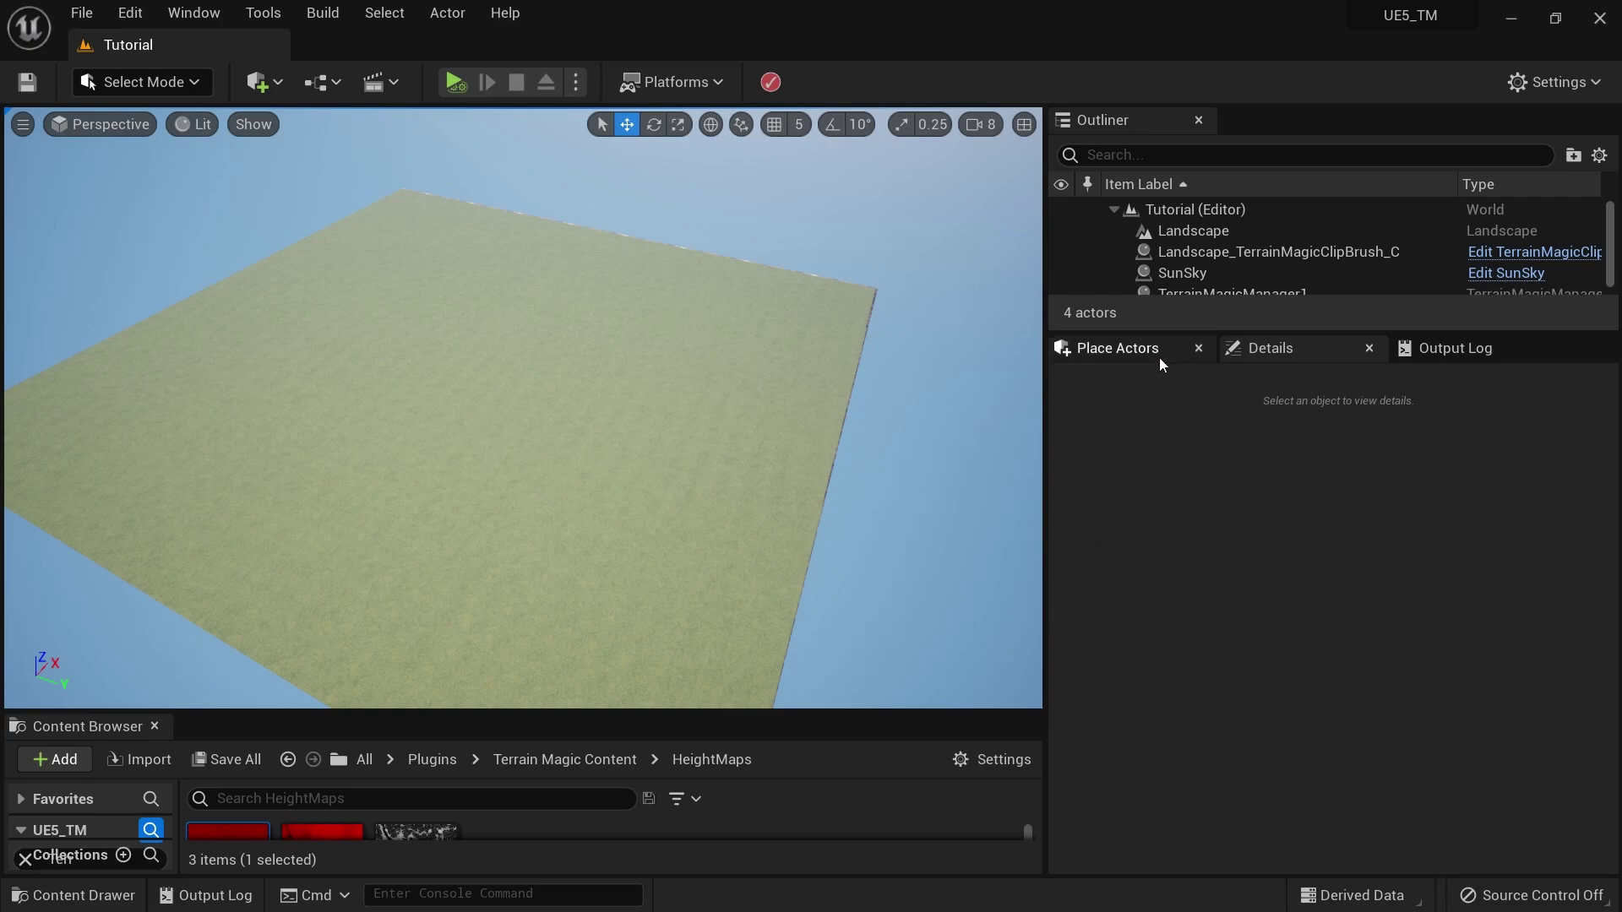
left_click(1127, 352)
left_click(1109, 382)
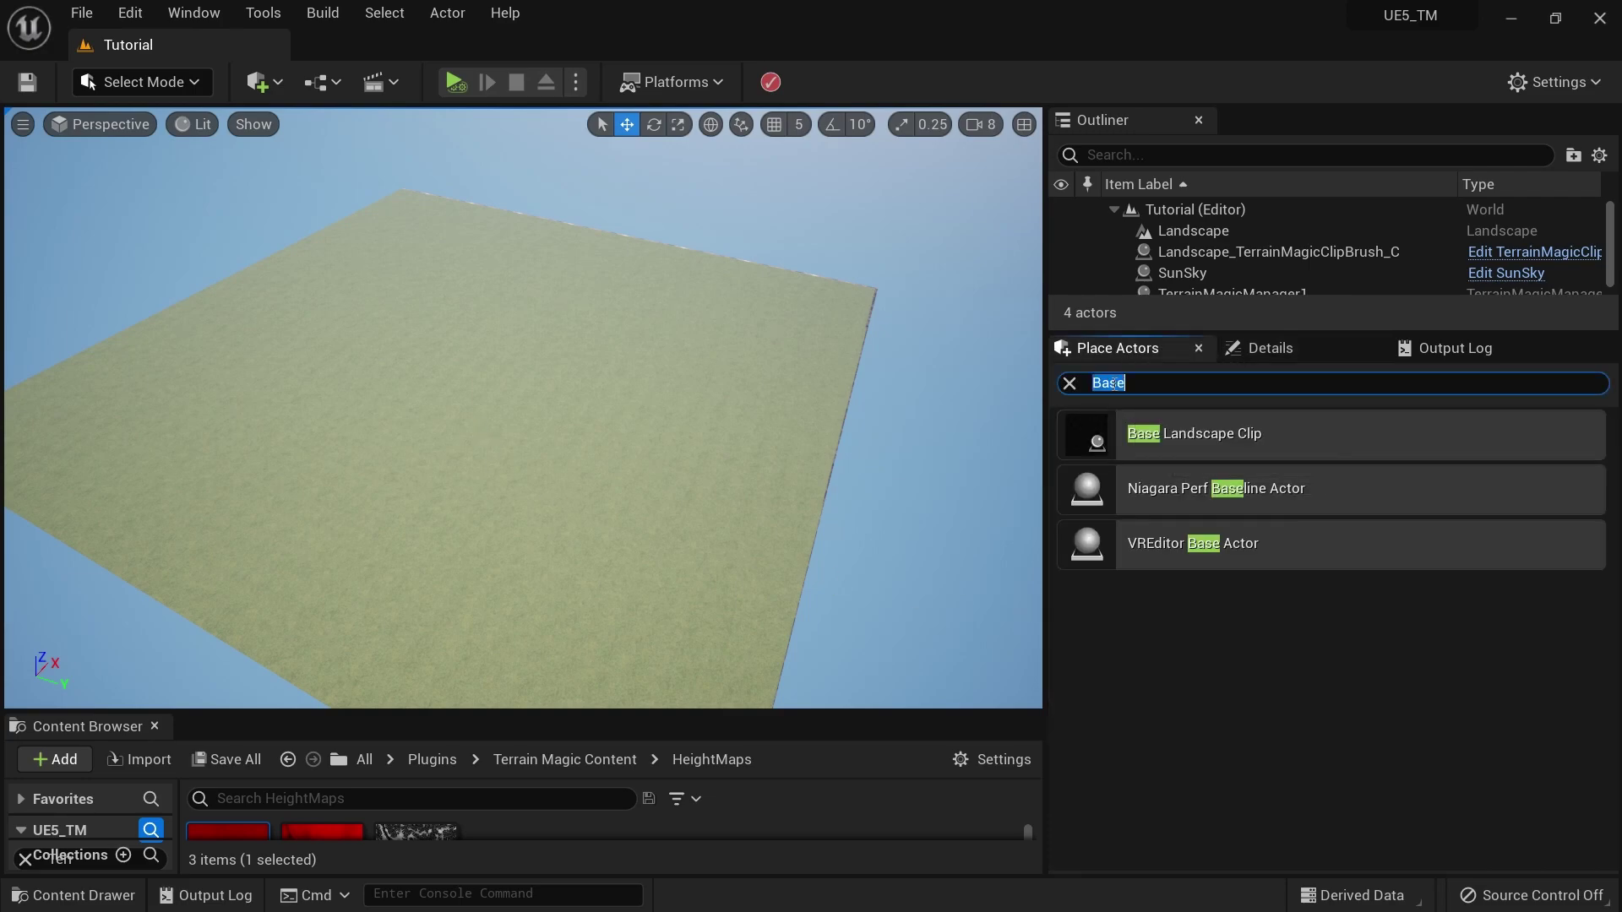
type("Heig")
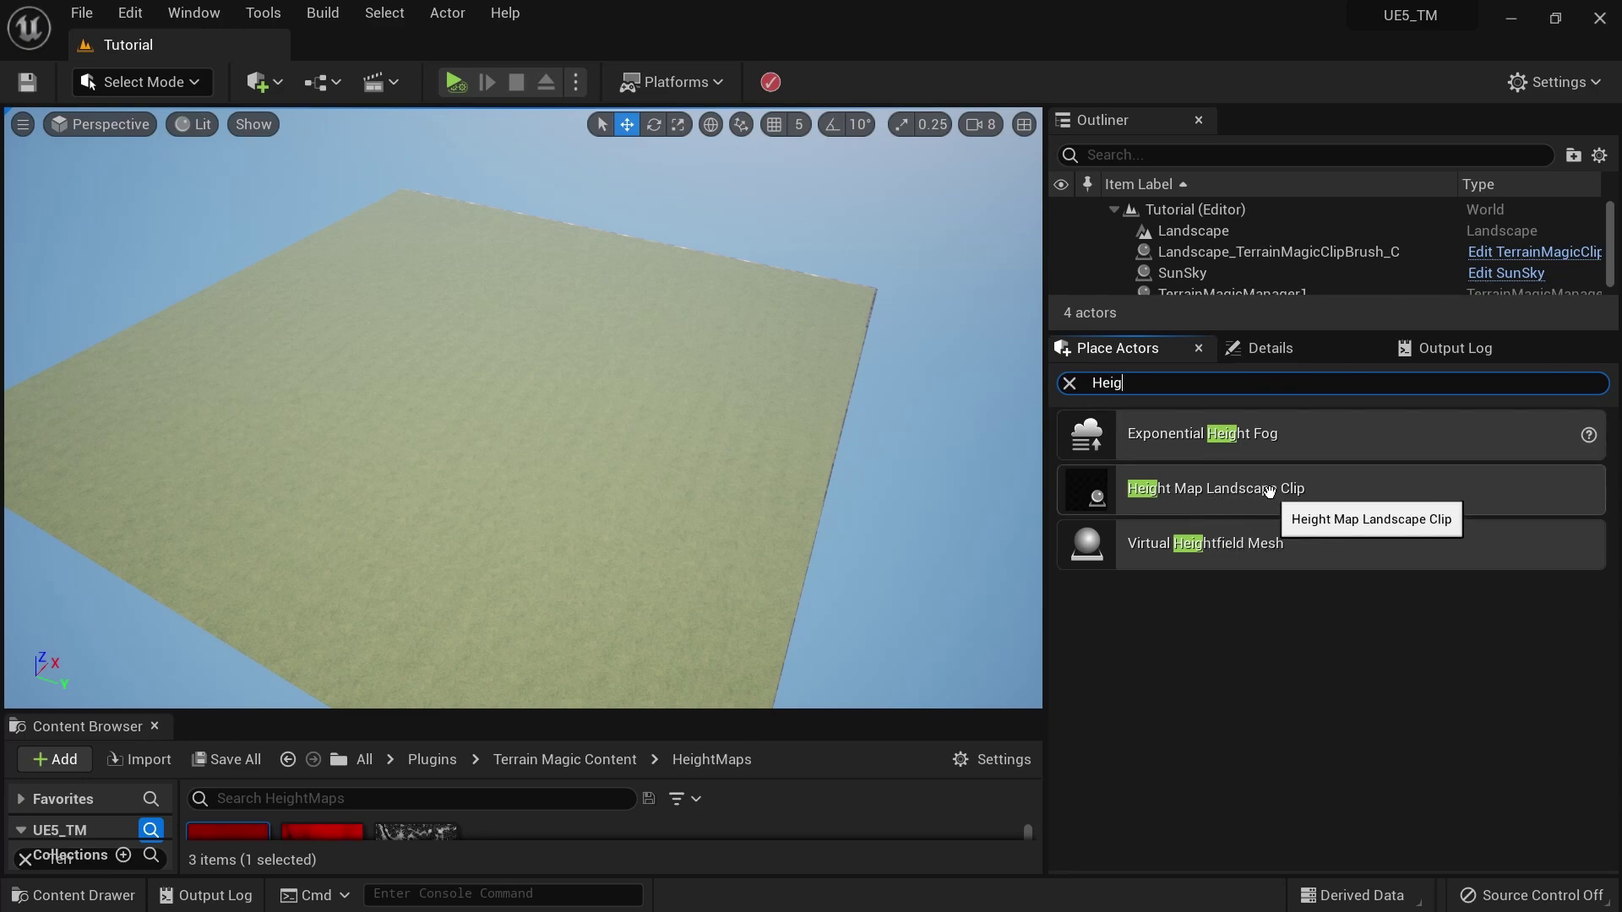
left_click_drag(1259, 496, 518, 409)
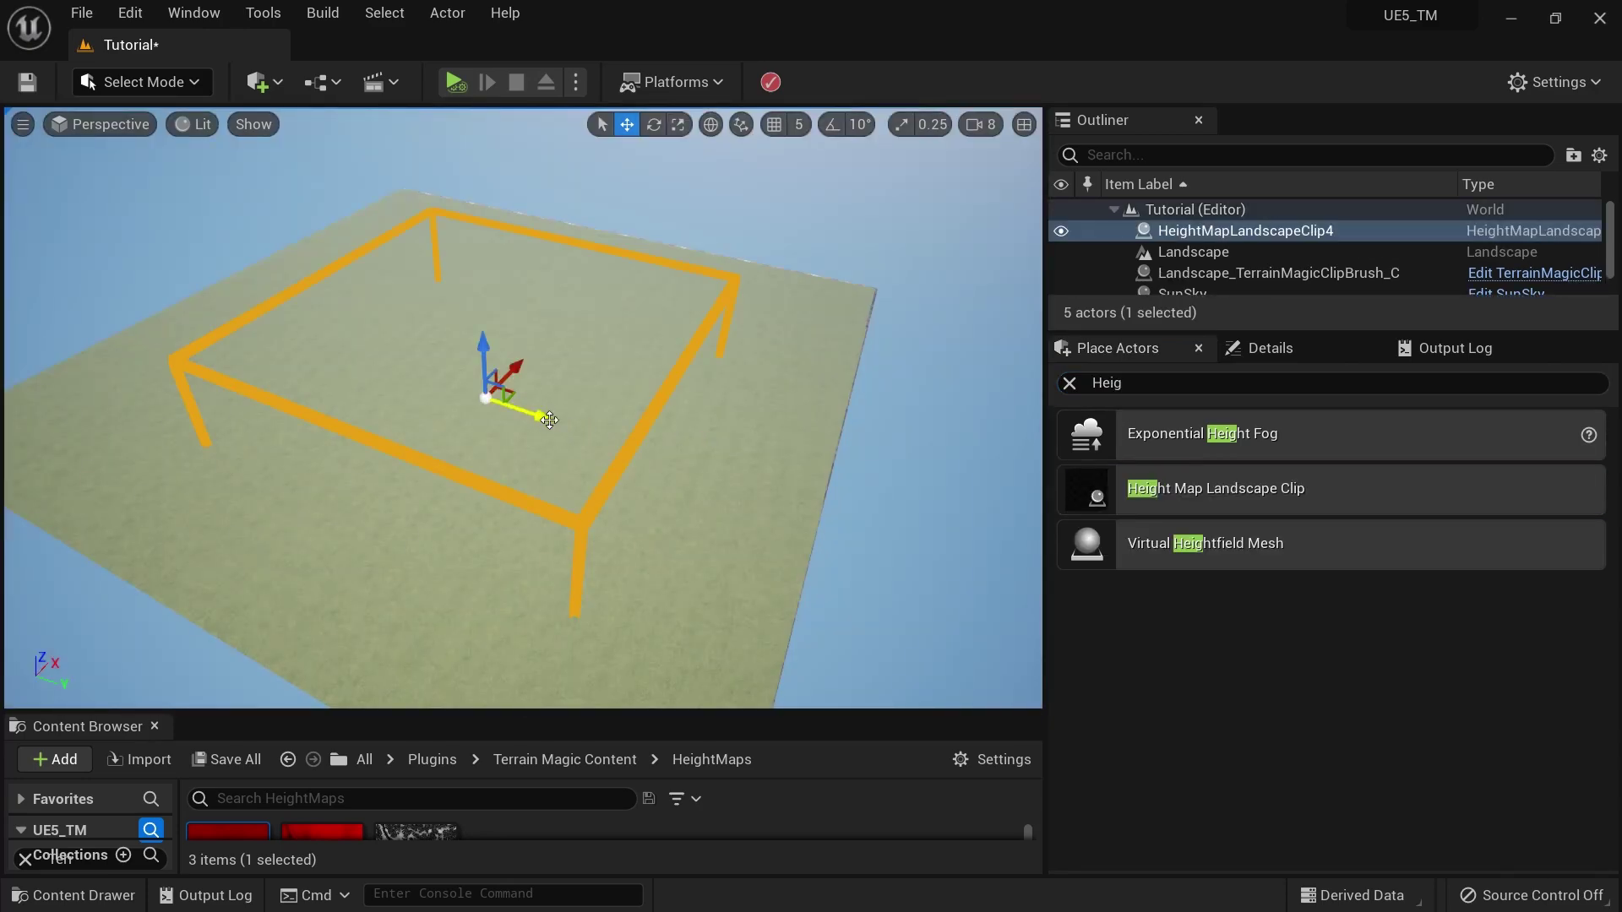
Step: Clear the property filter for the new height map clip and match the clip to the landscape size
left_click(1285, 349)
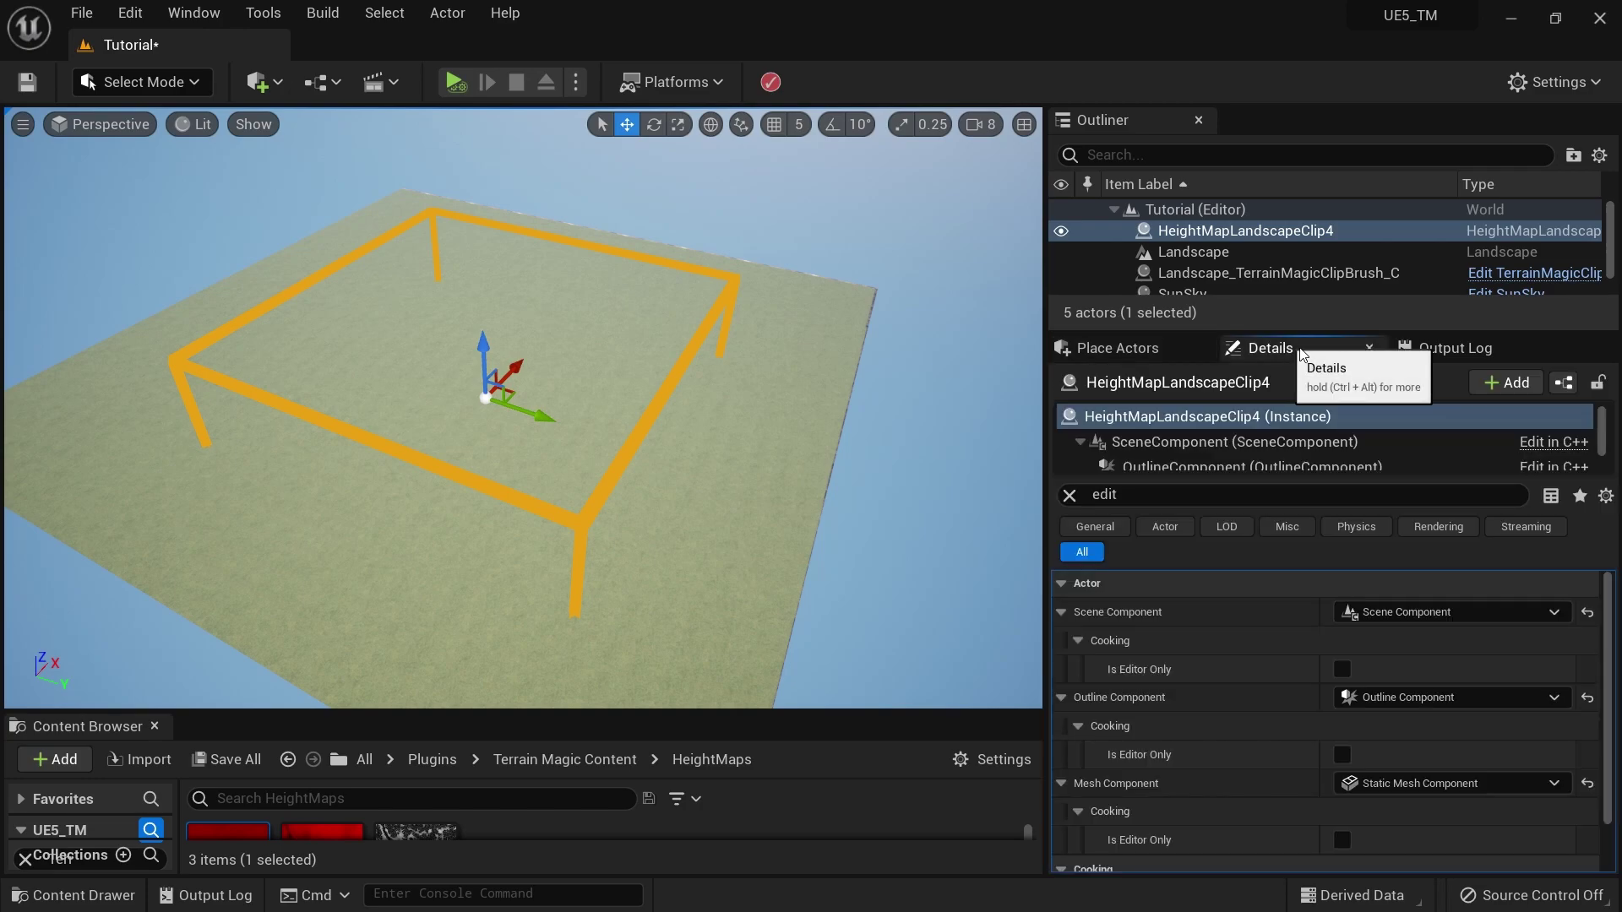
left_click(1069, 496)
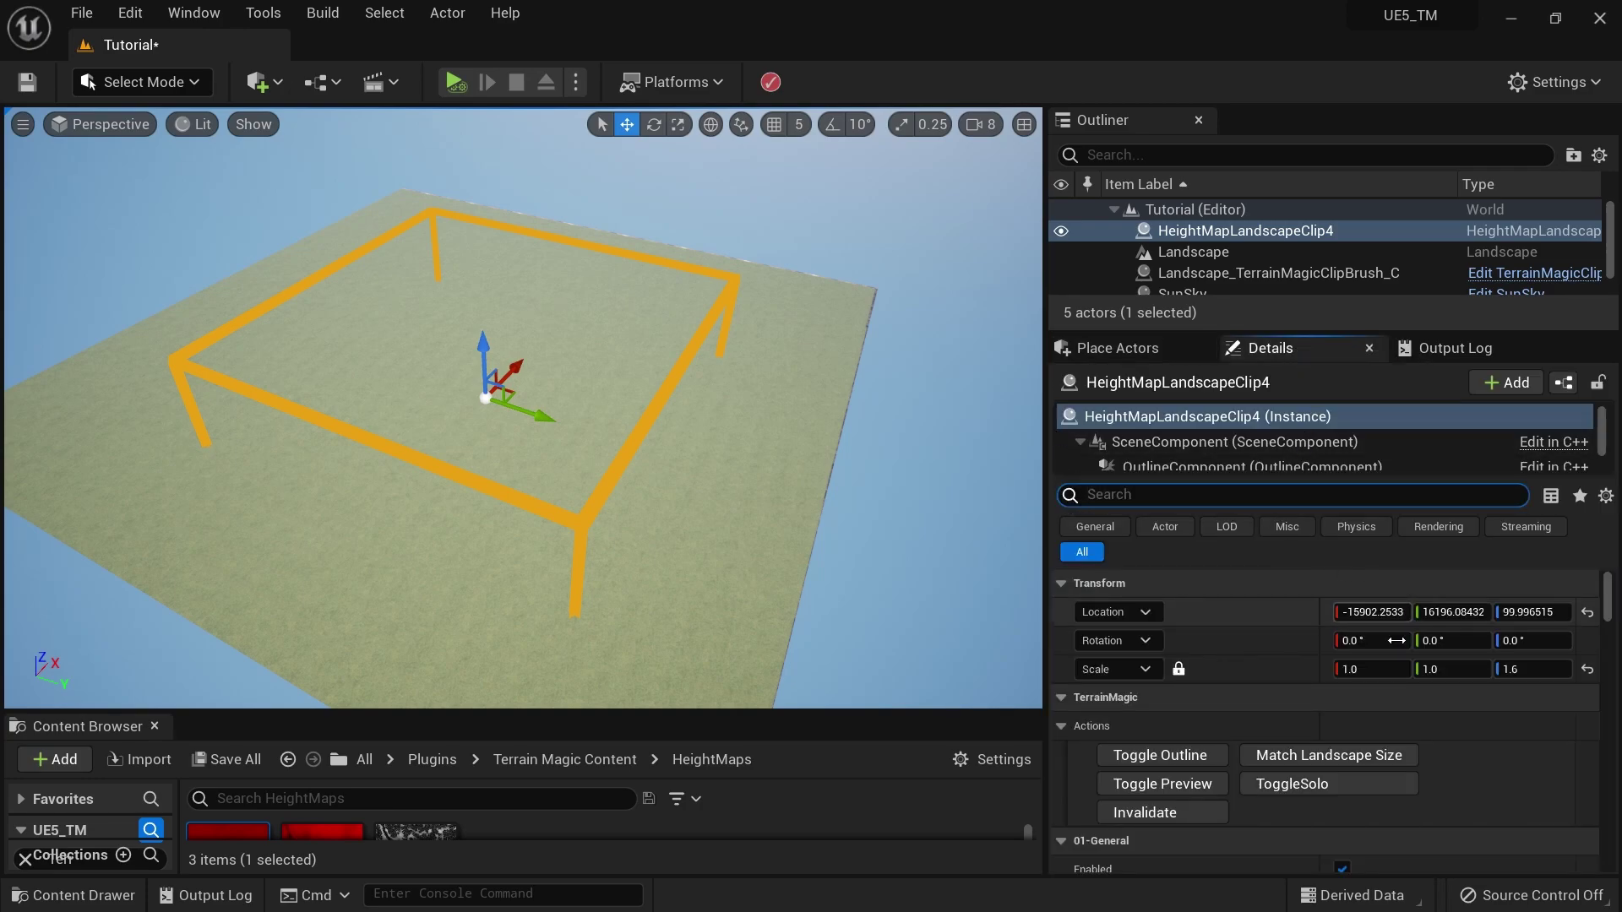
scroll(1352, 762, "down", 2)
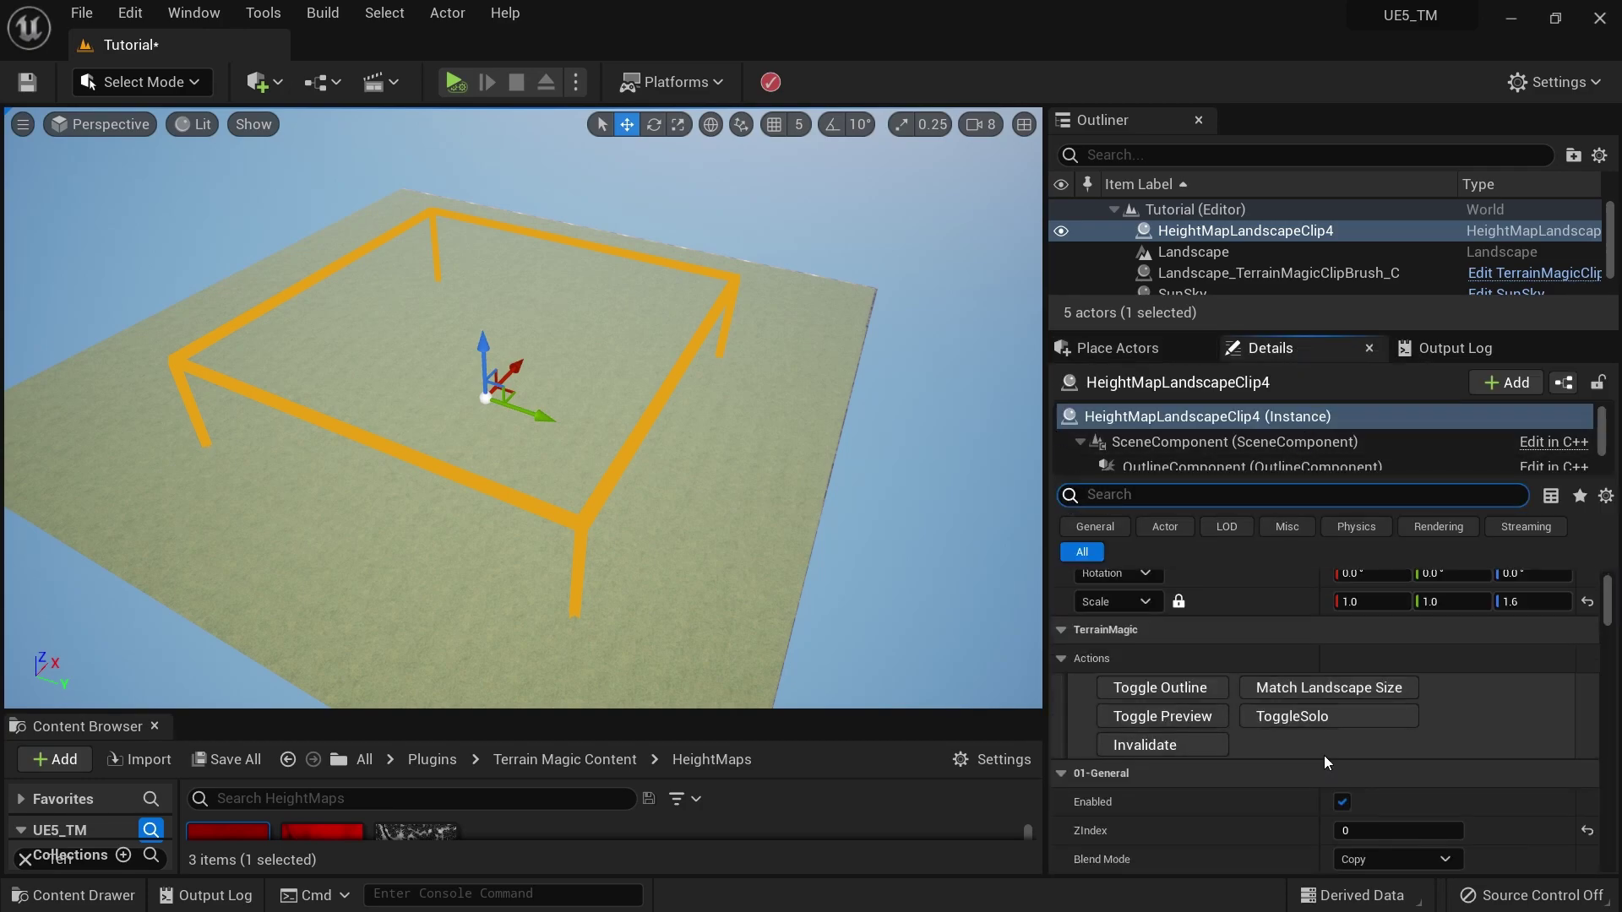
left_click(1317, 689)
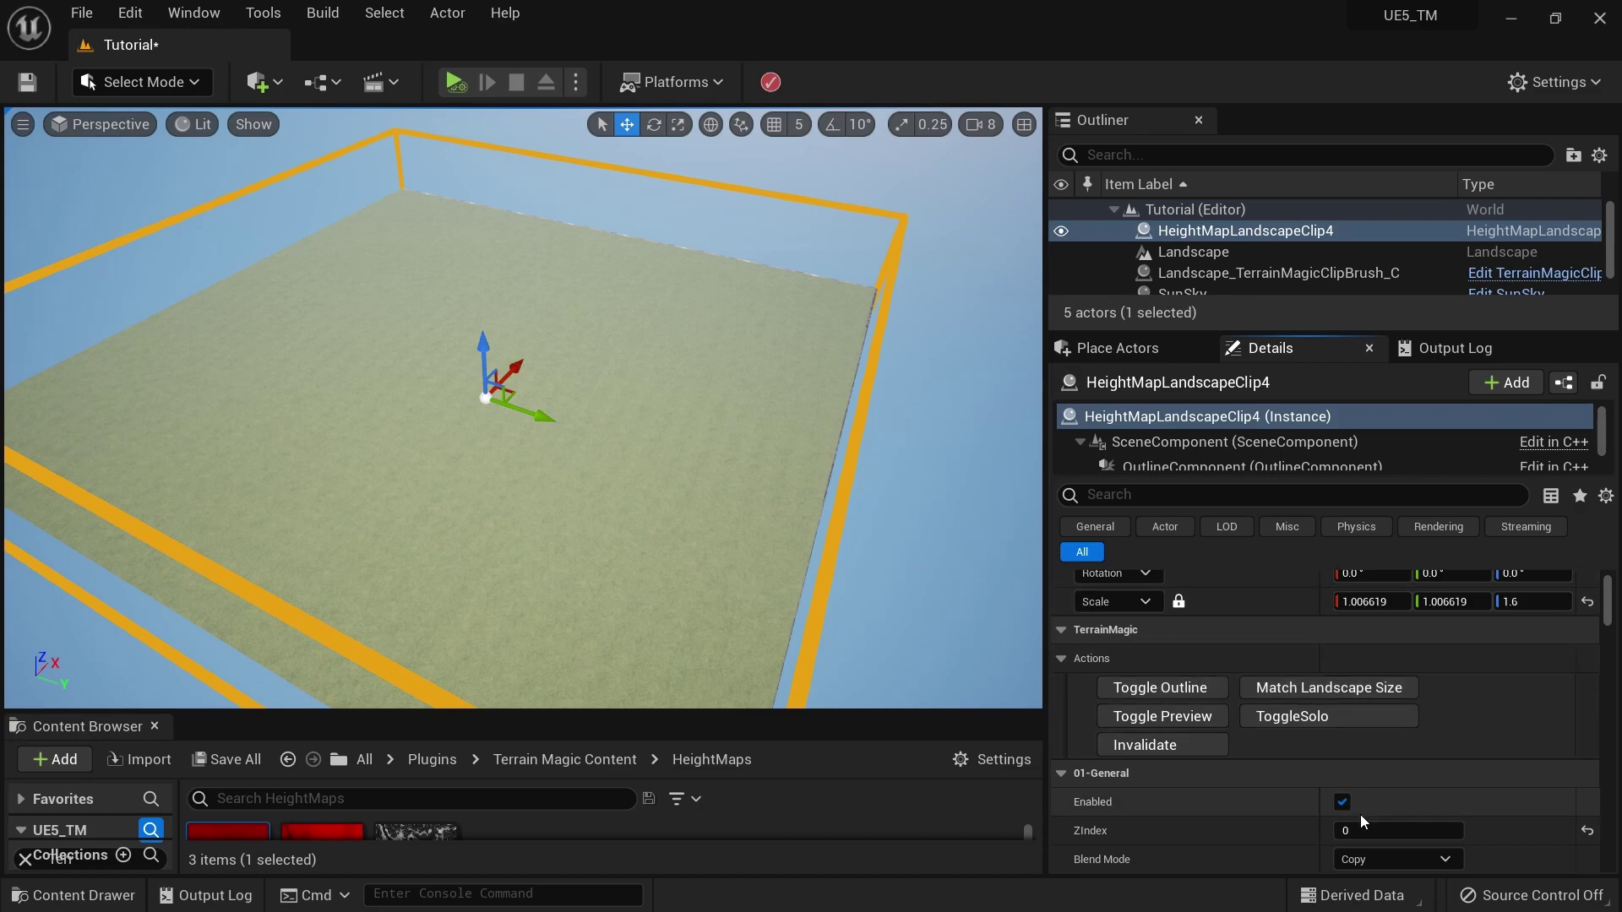
Step: Enlarge the Content Browser and open the Terrain Magic plugin's HeightMaps folder, filtering the folders for "Terrain"
left_click_drag(559, 713, 553, 515)
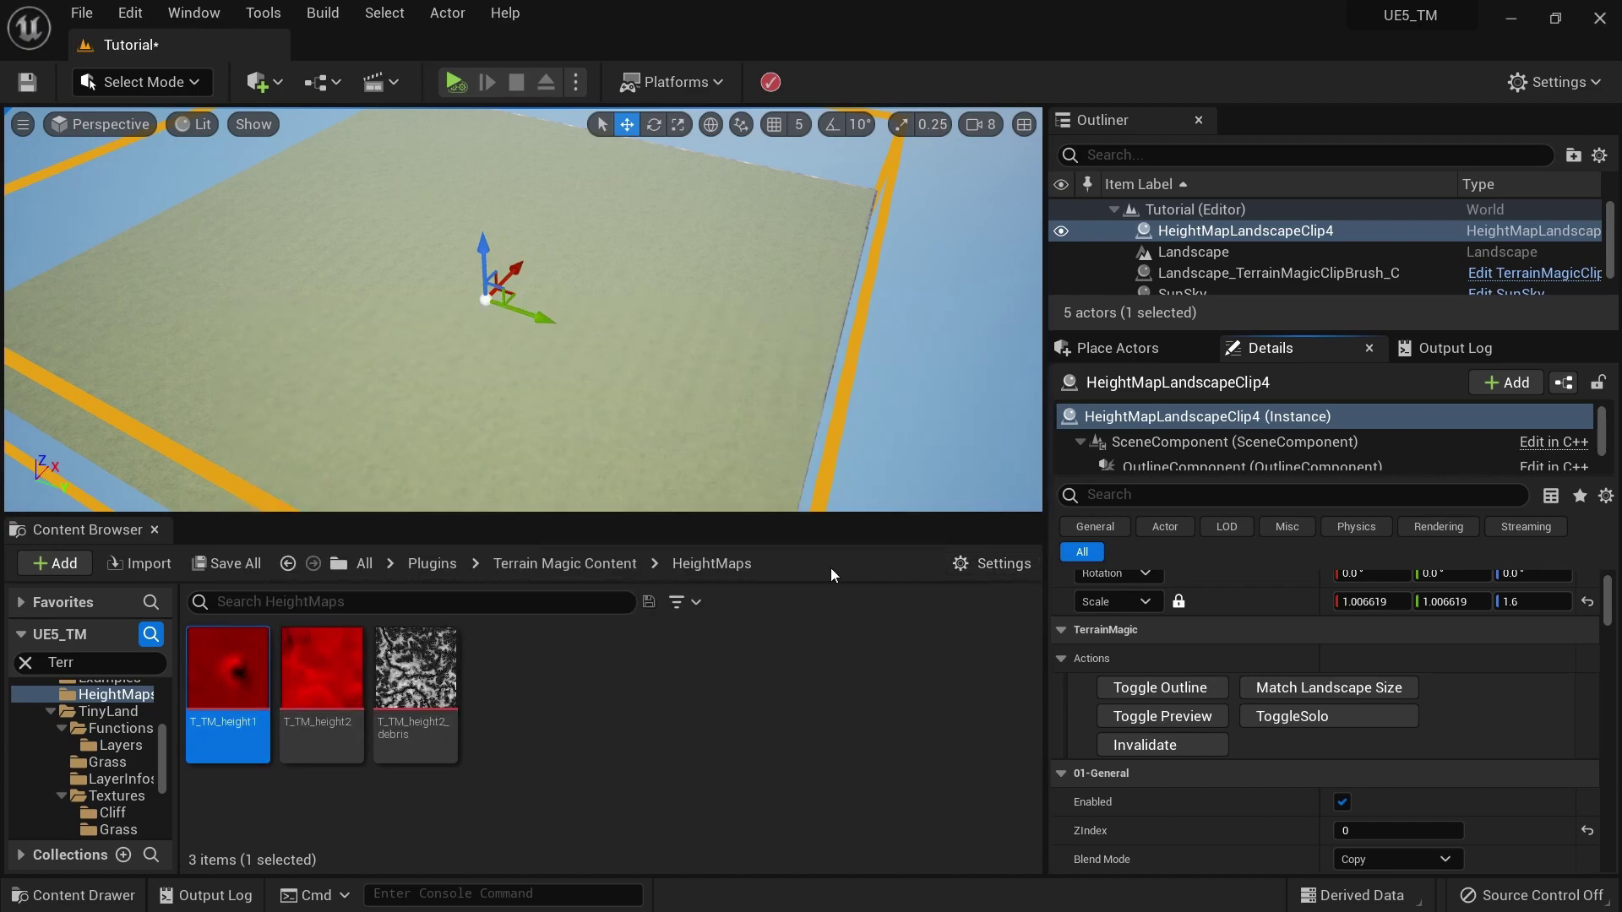
left_click(1015, 566)
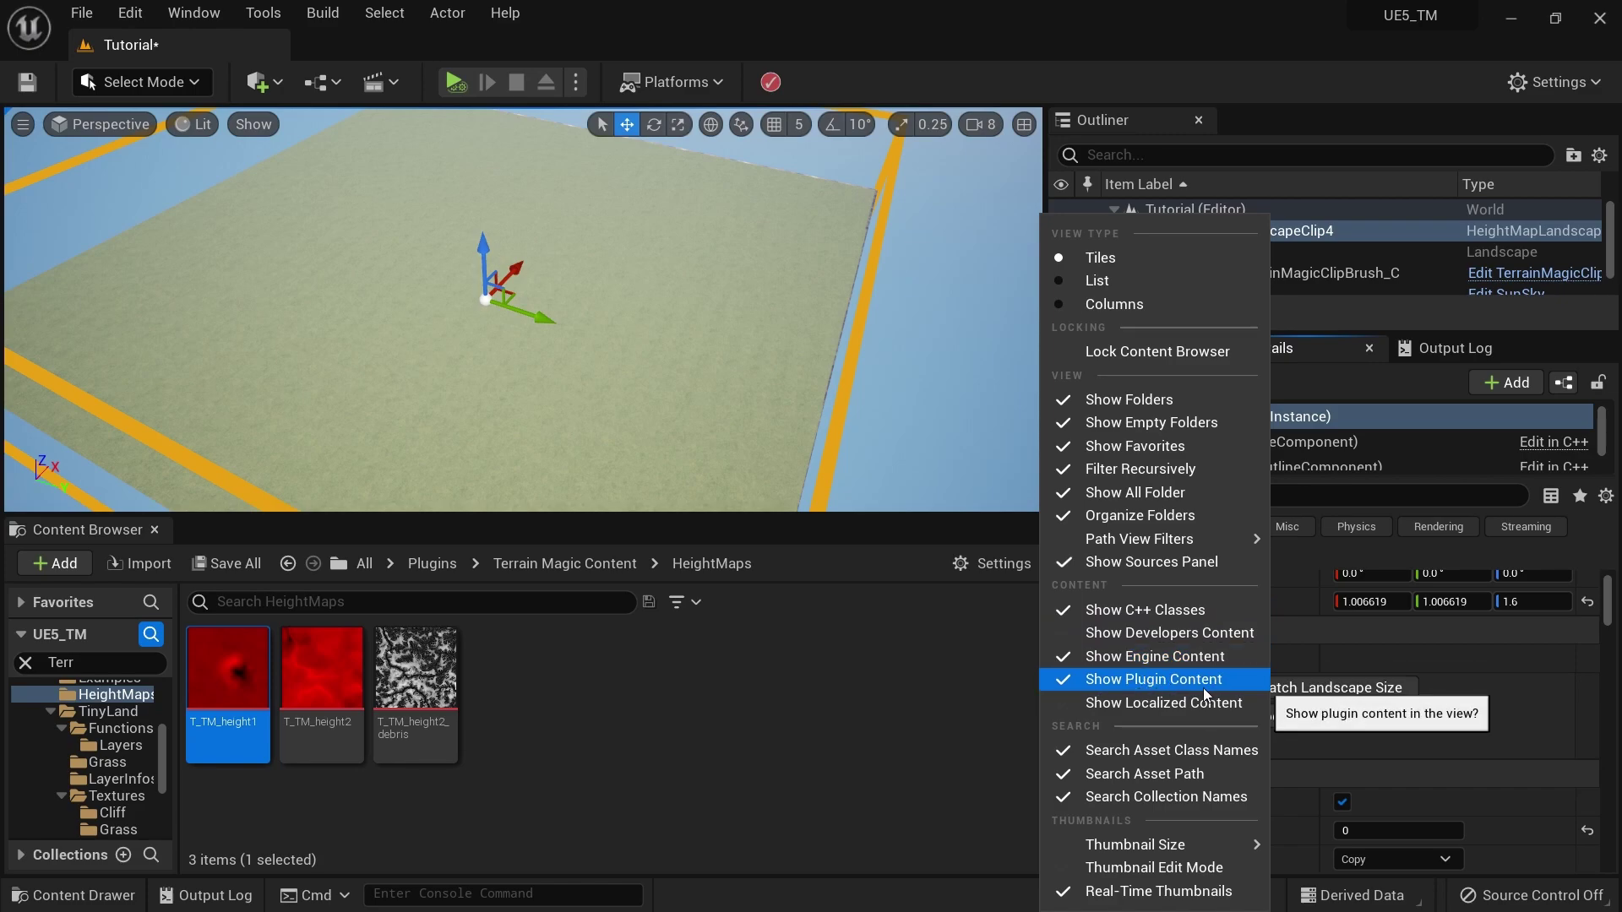
left_click(26, 663)
type("Terrain")
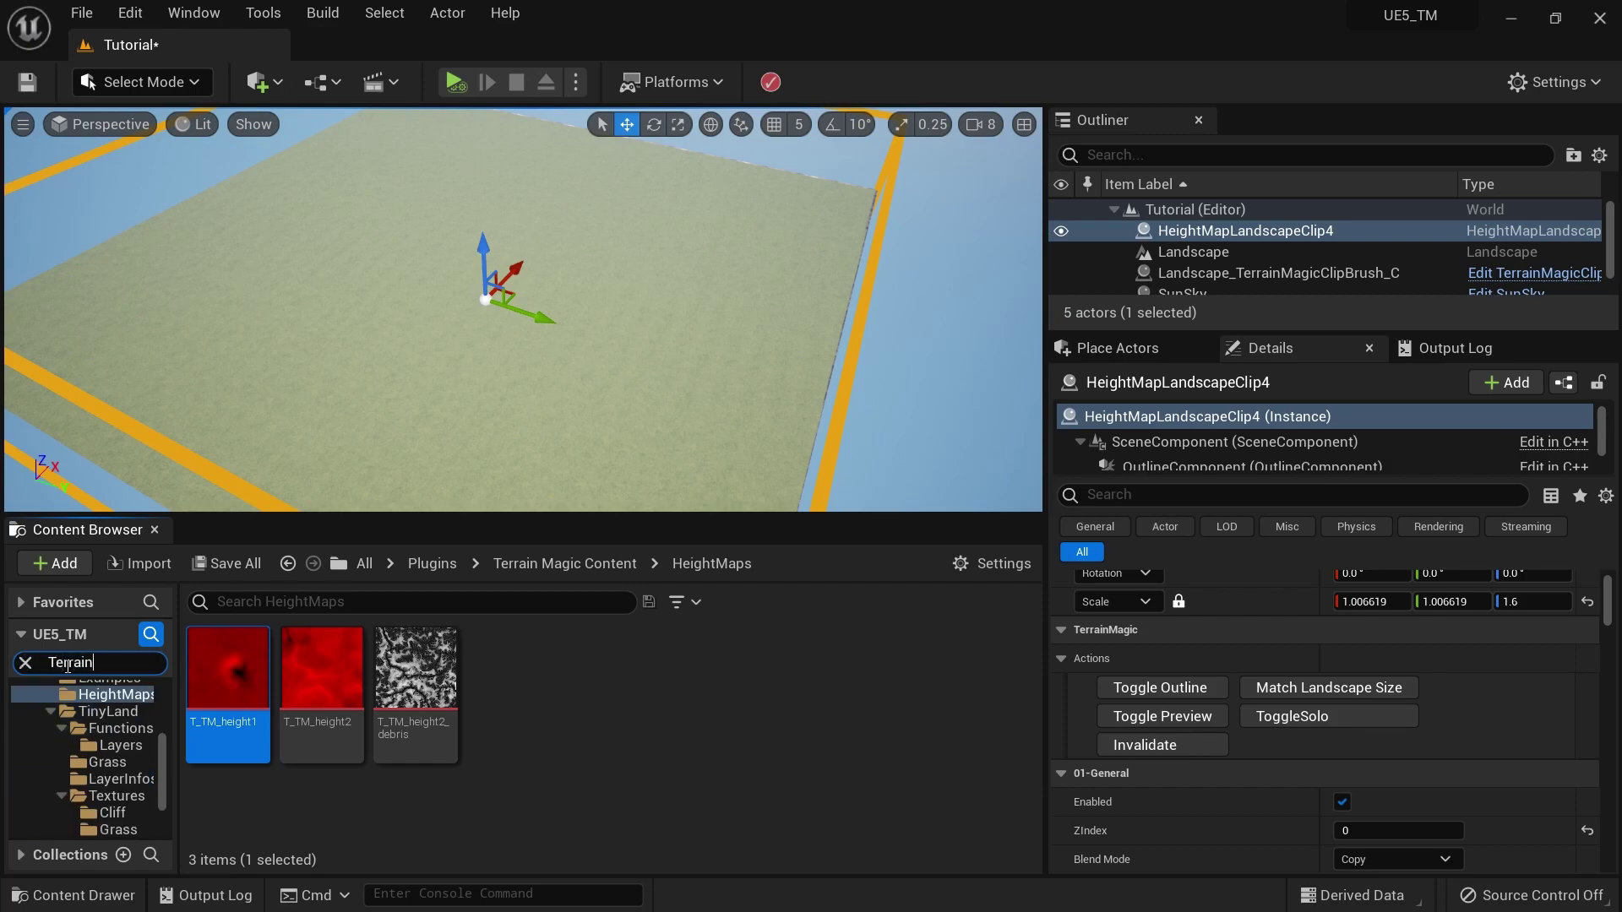
left_click(125, 776)
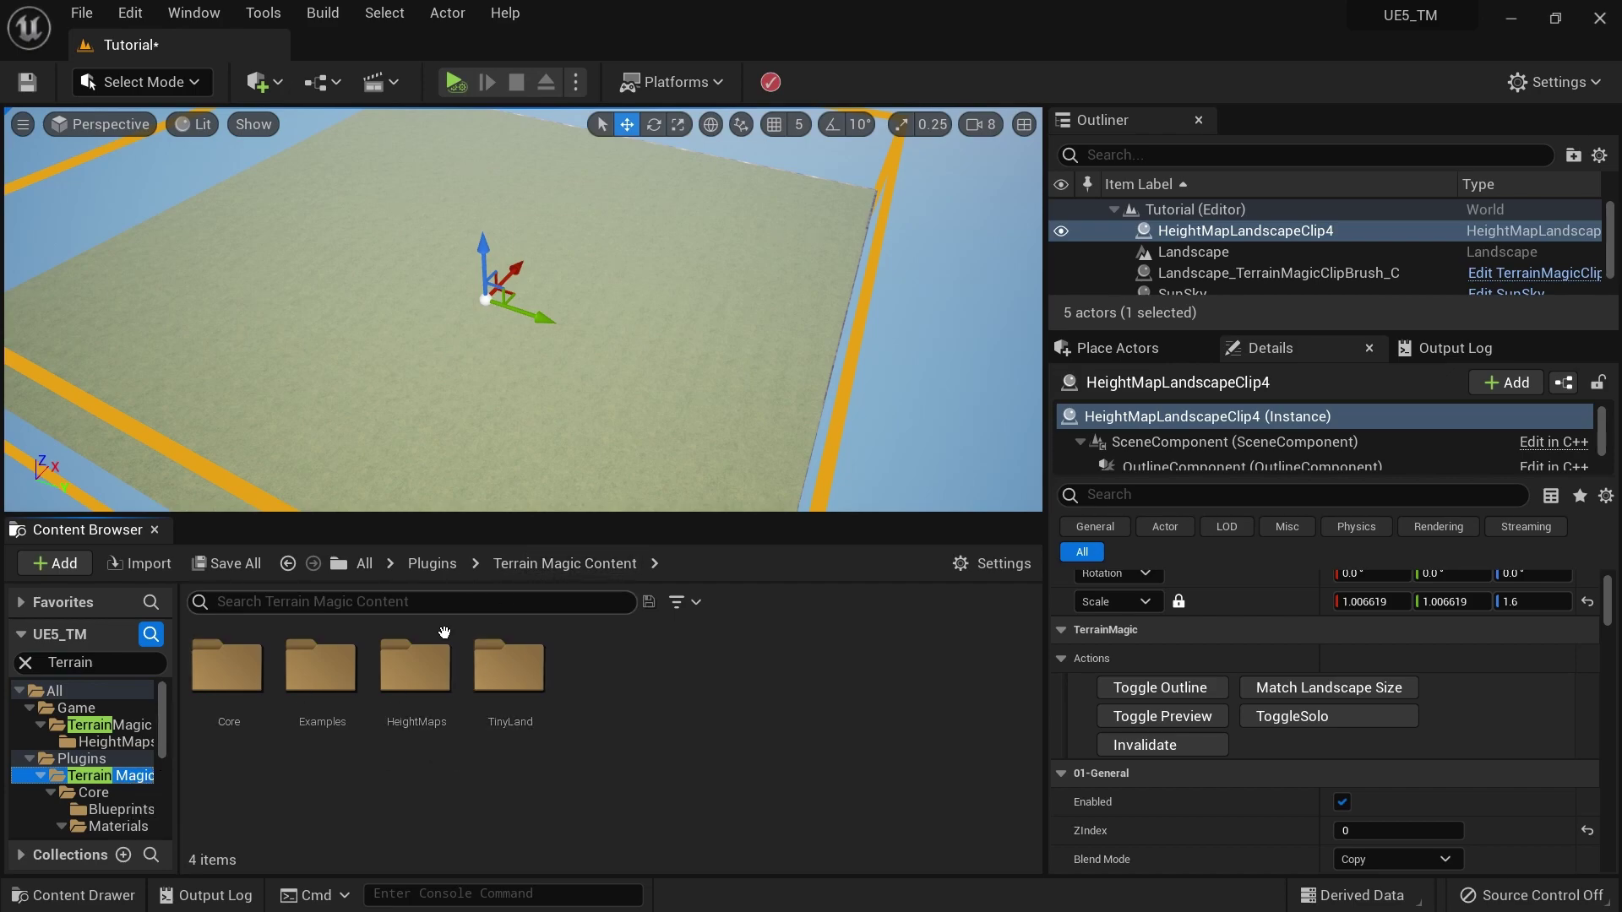
double_click(416, 667)
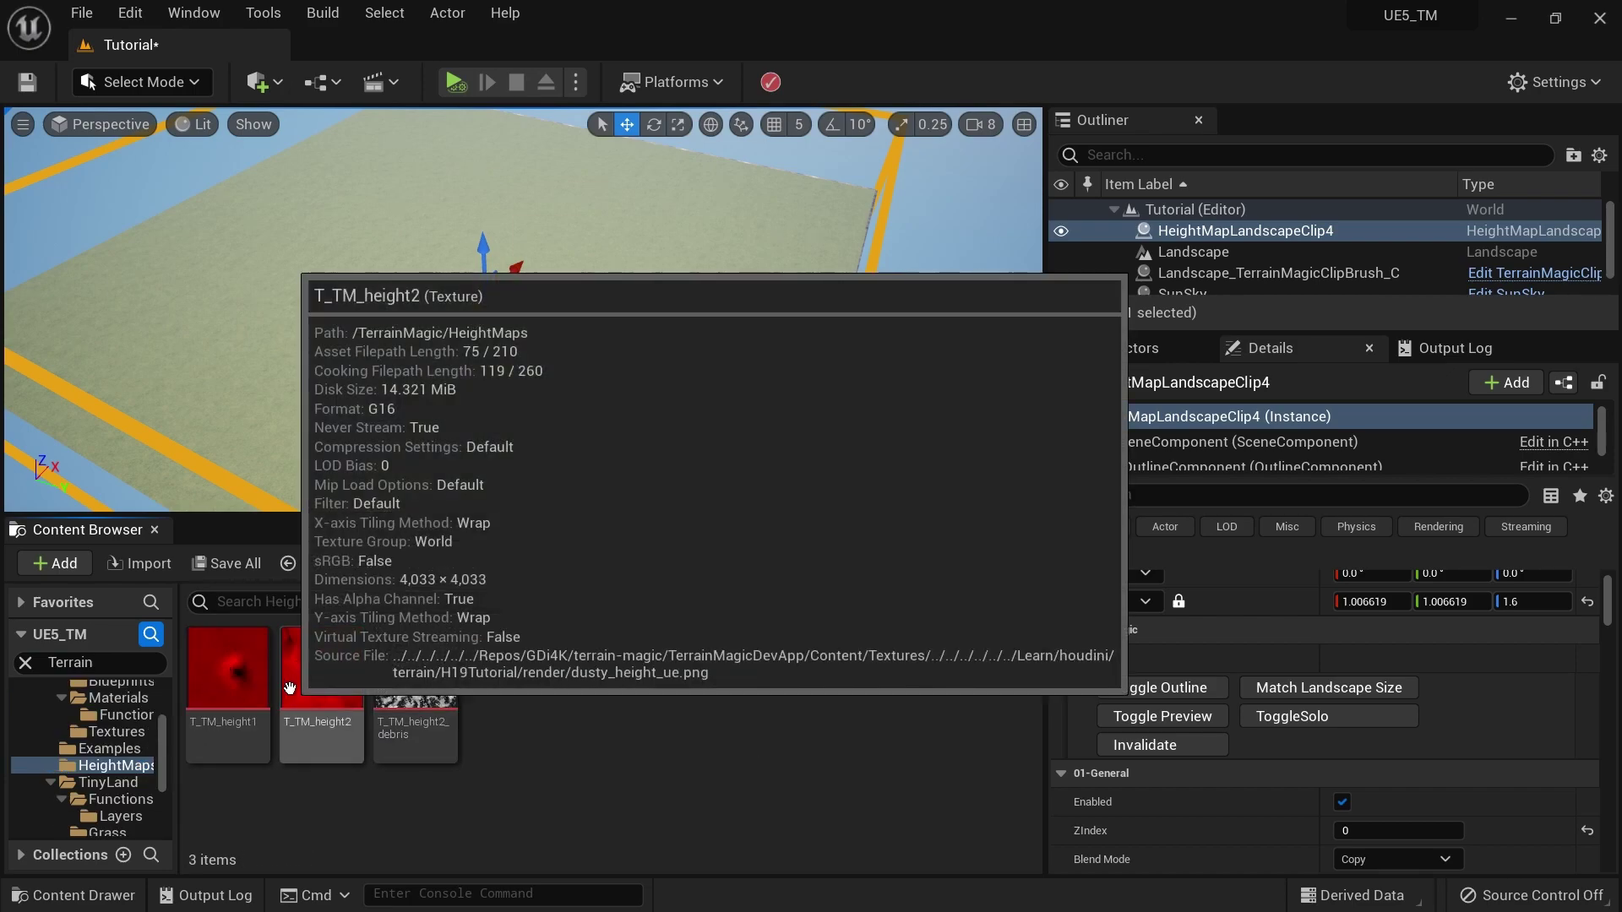
scroll(1325, 726, "down", 2)
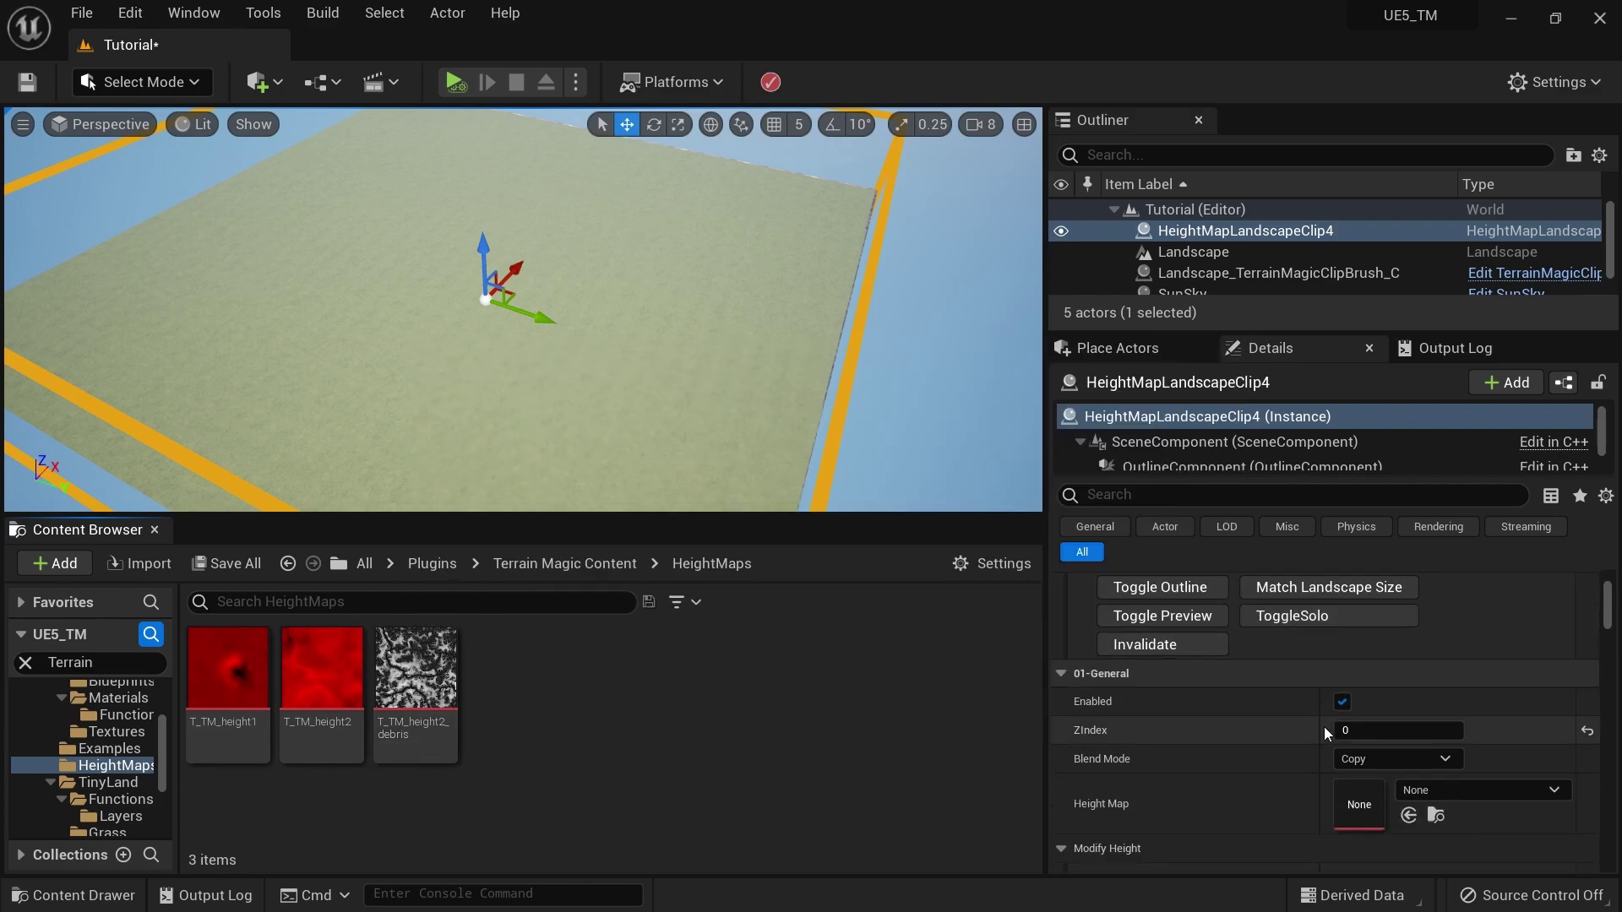
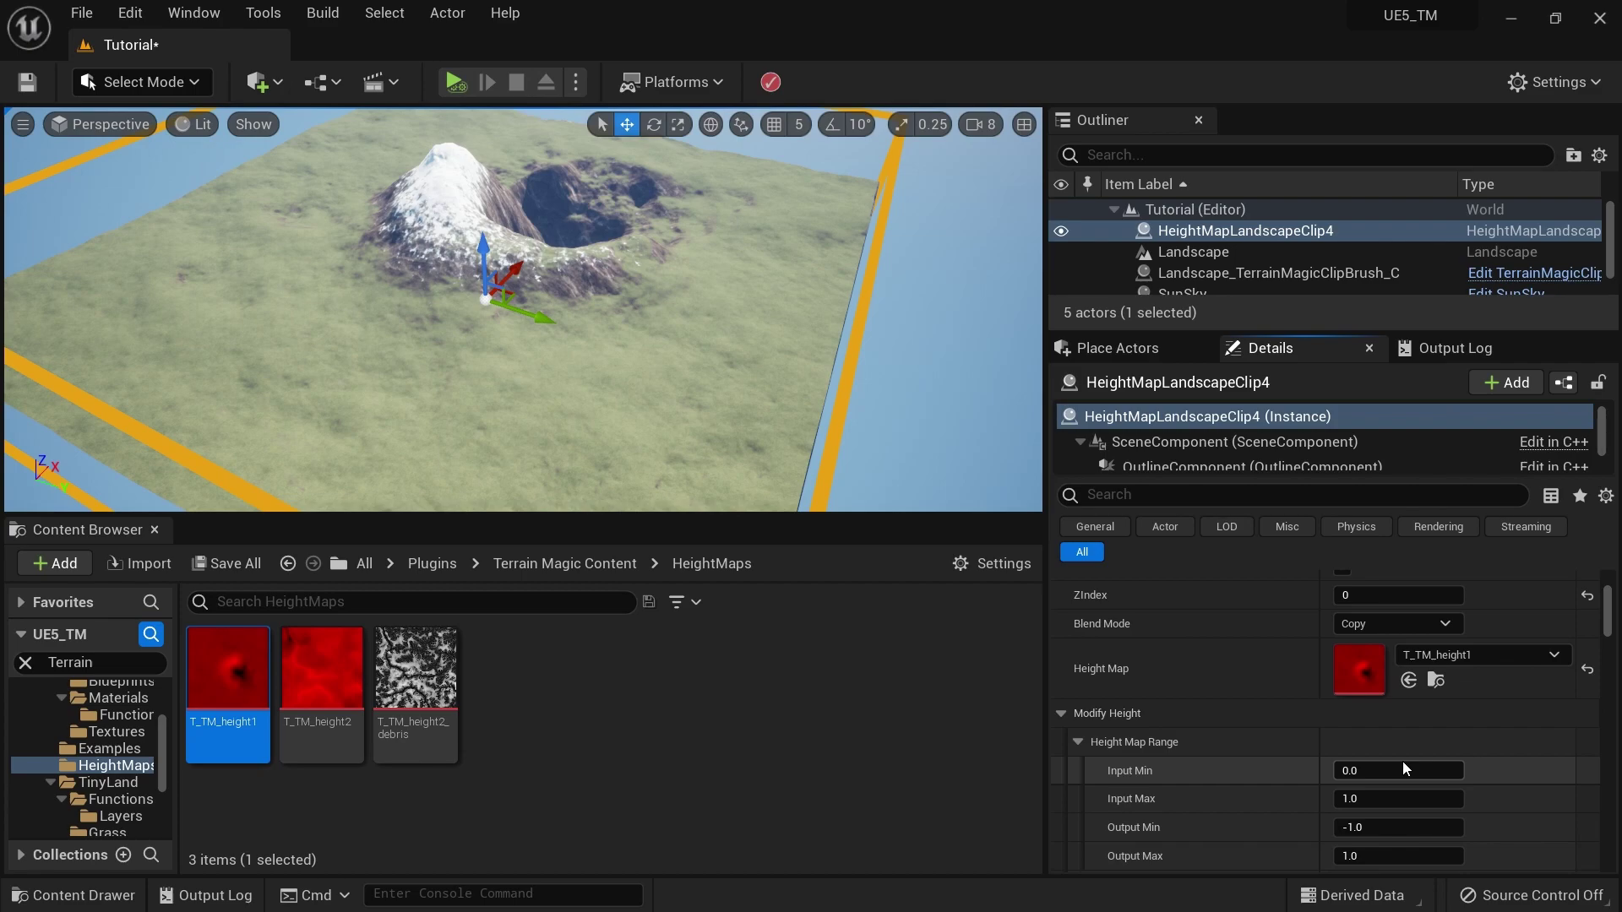
Step: Look through the height map clip's action, general, height modification, fading and layer painting settings
scroll(1403, 762, "up", 2)
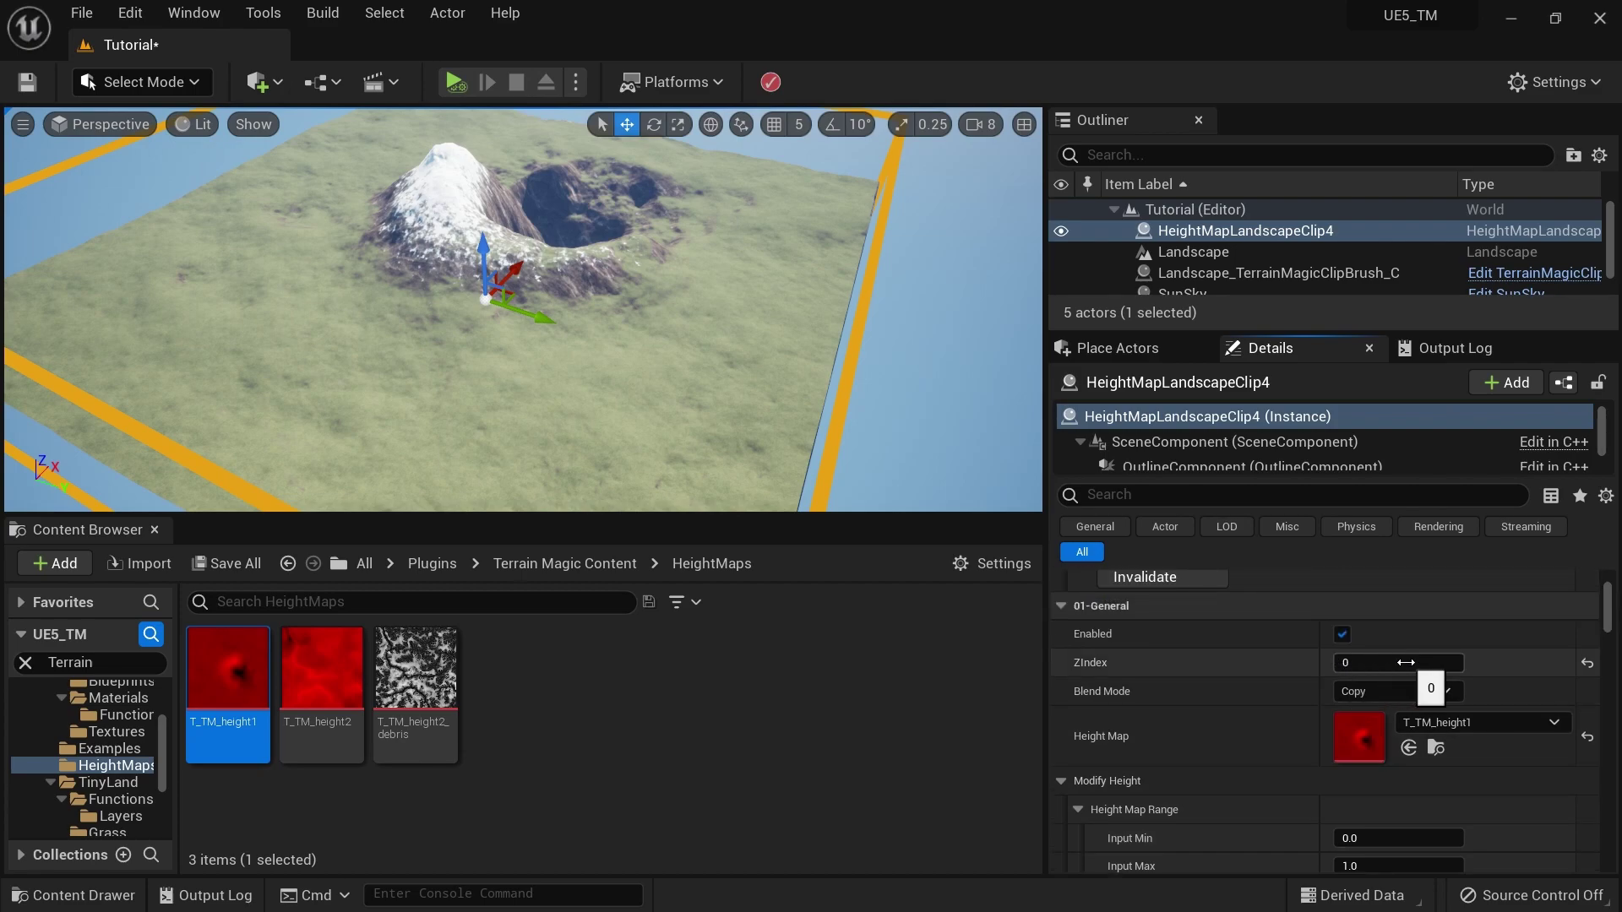
scroll(1404, 662, "up", 3)
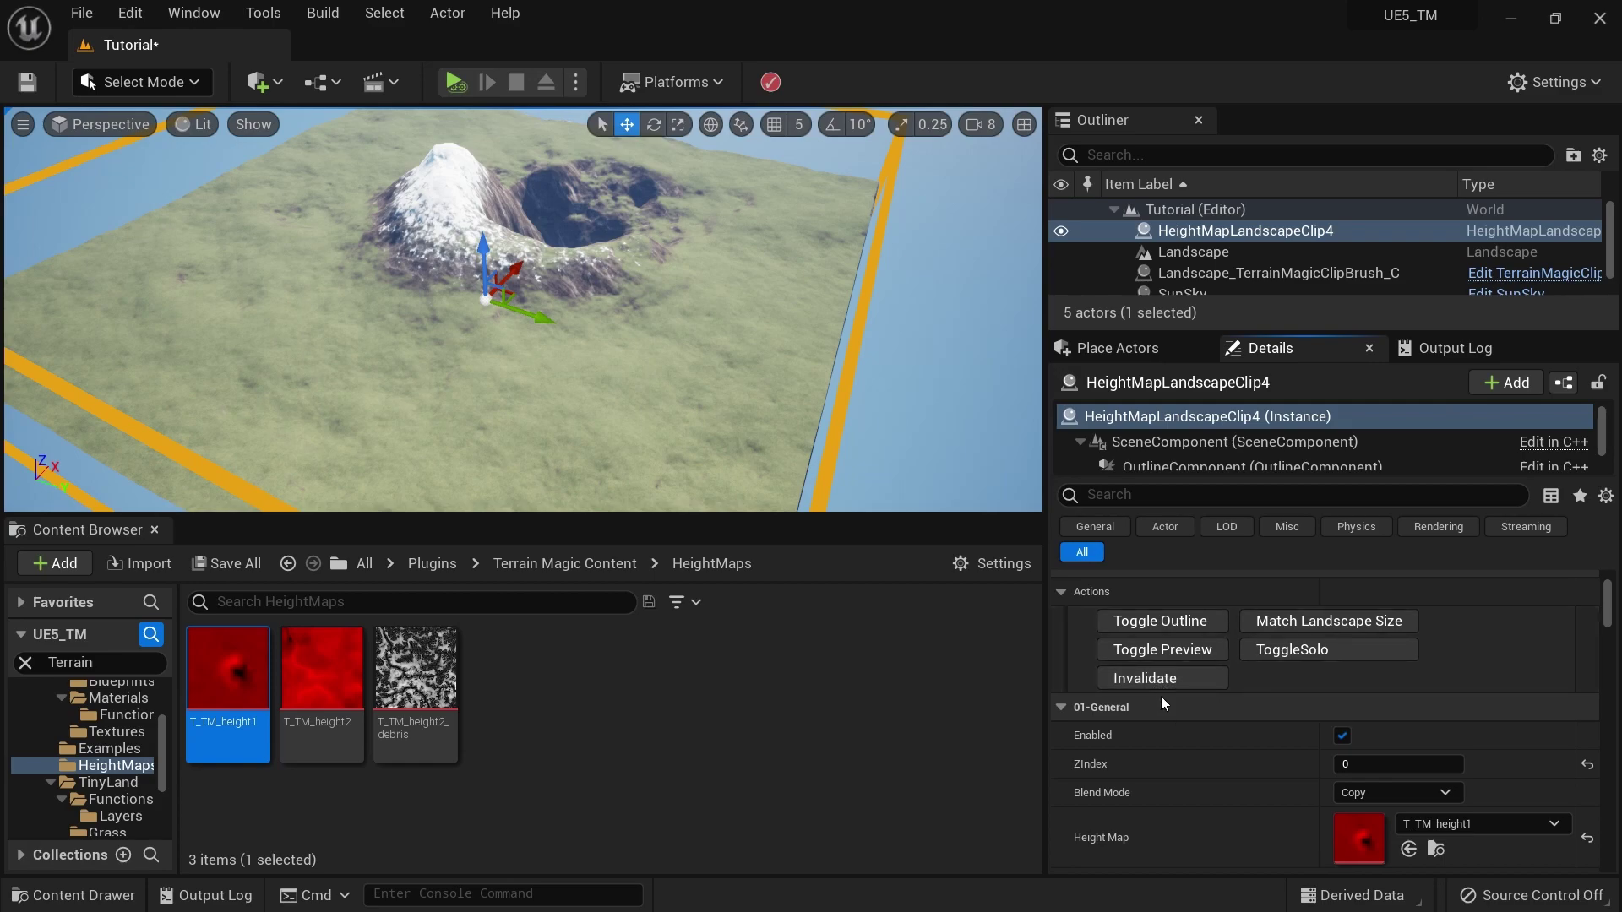
scroll(1169, 682, "down", 15)
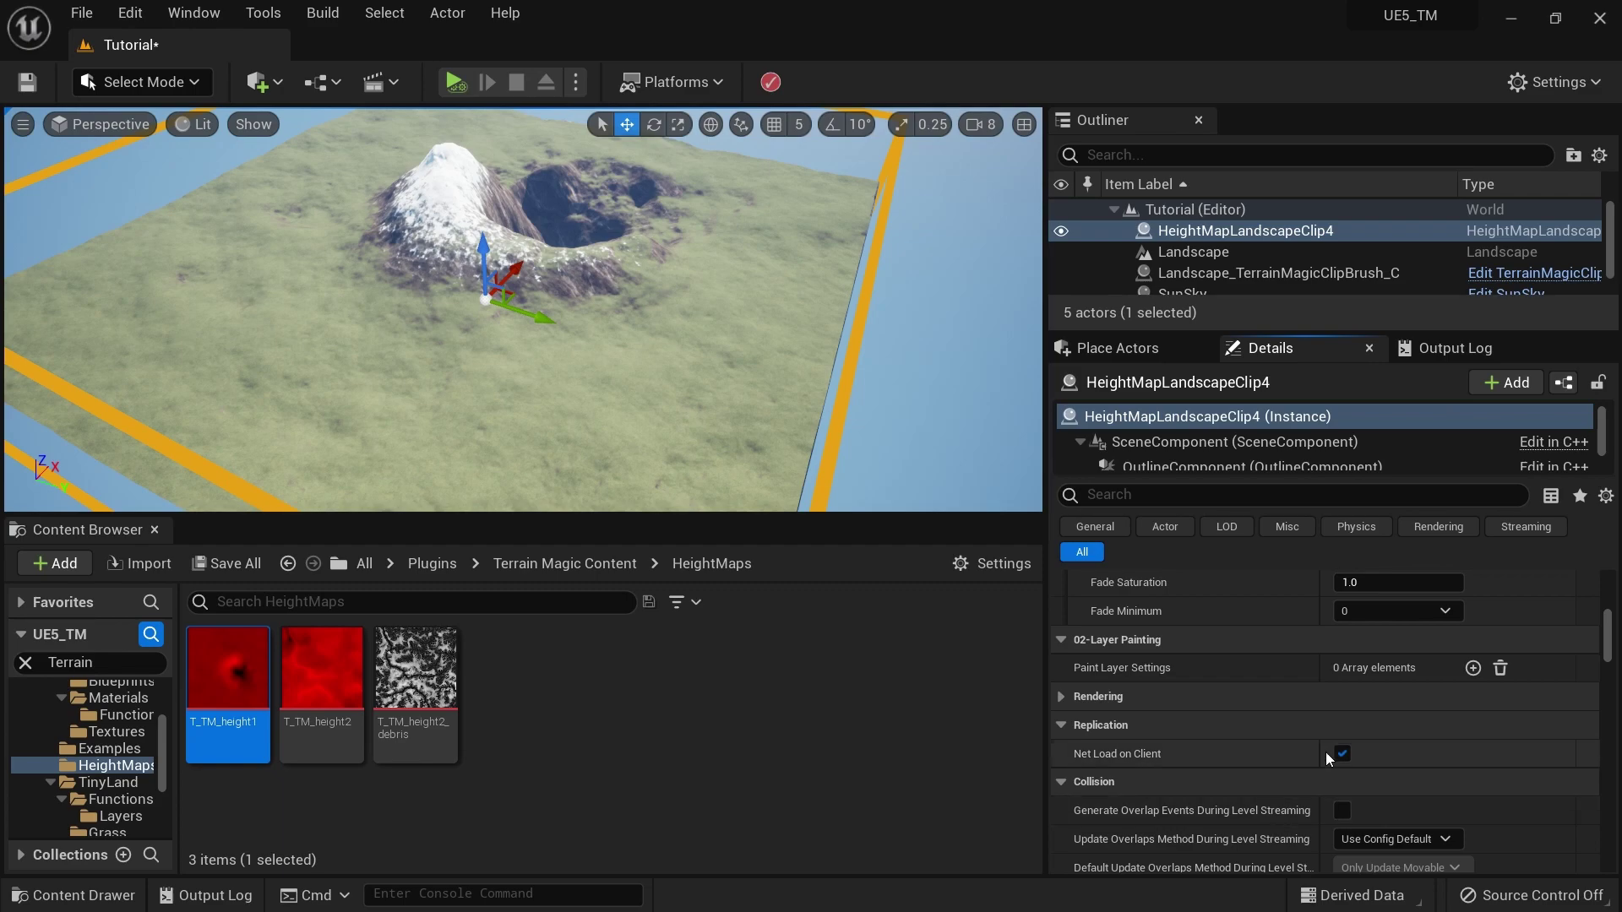
scroll(1341, 735, "up", 5)
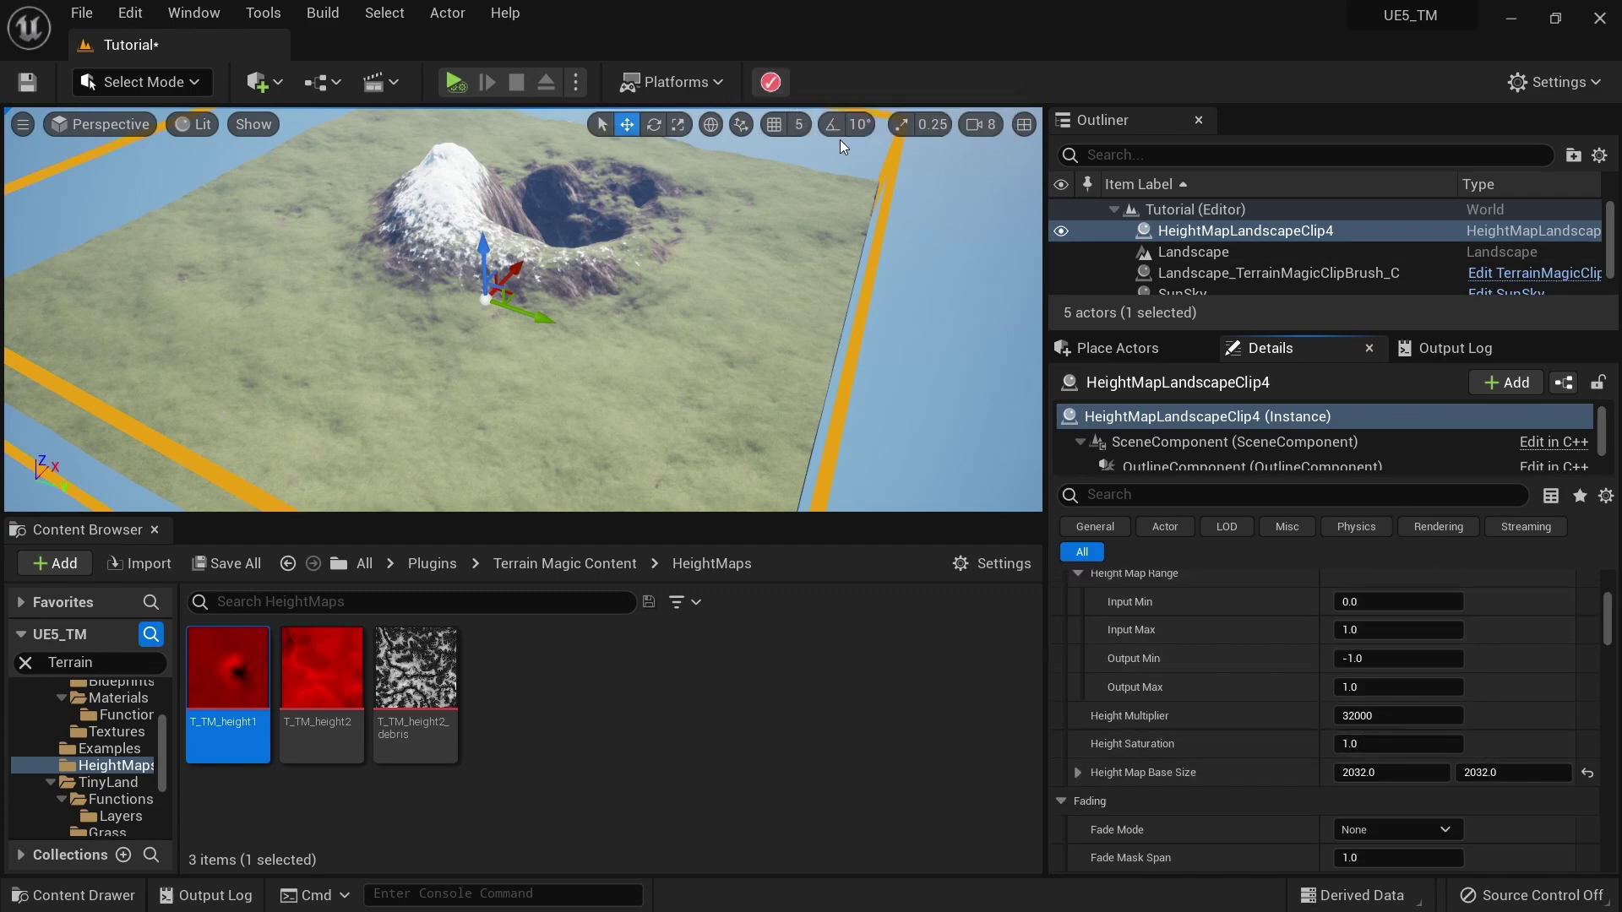
left_click(768, 82)
scroll(1402, 693, "up", 4)
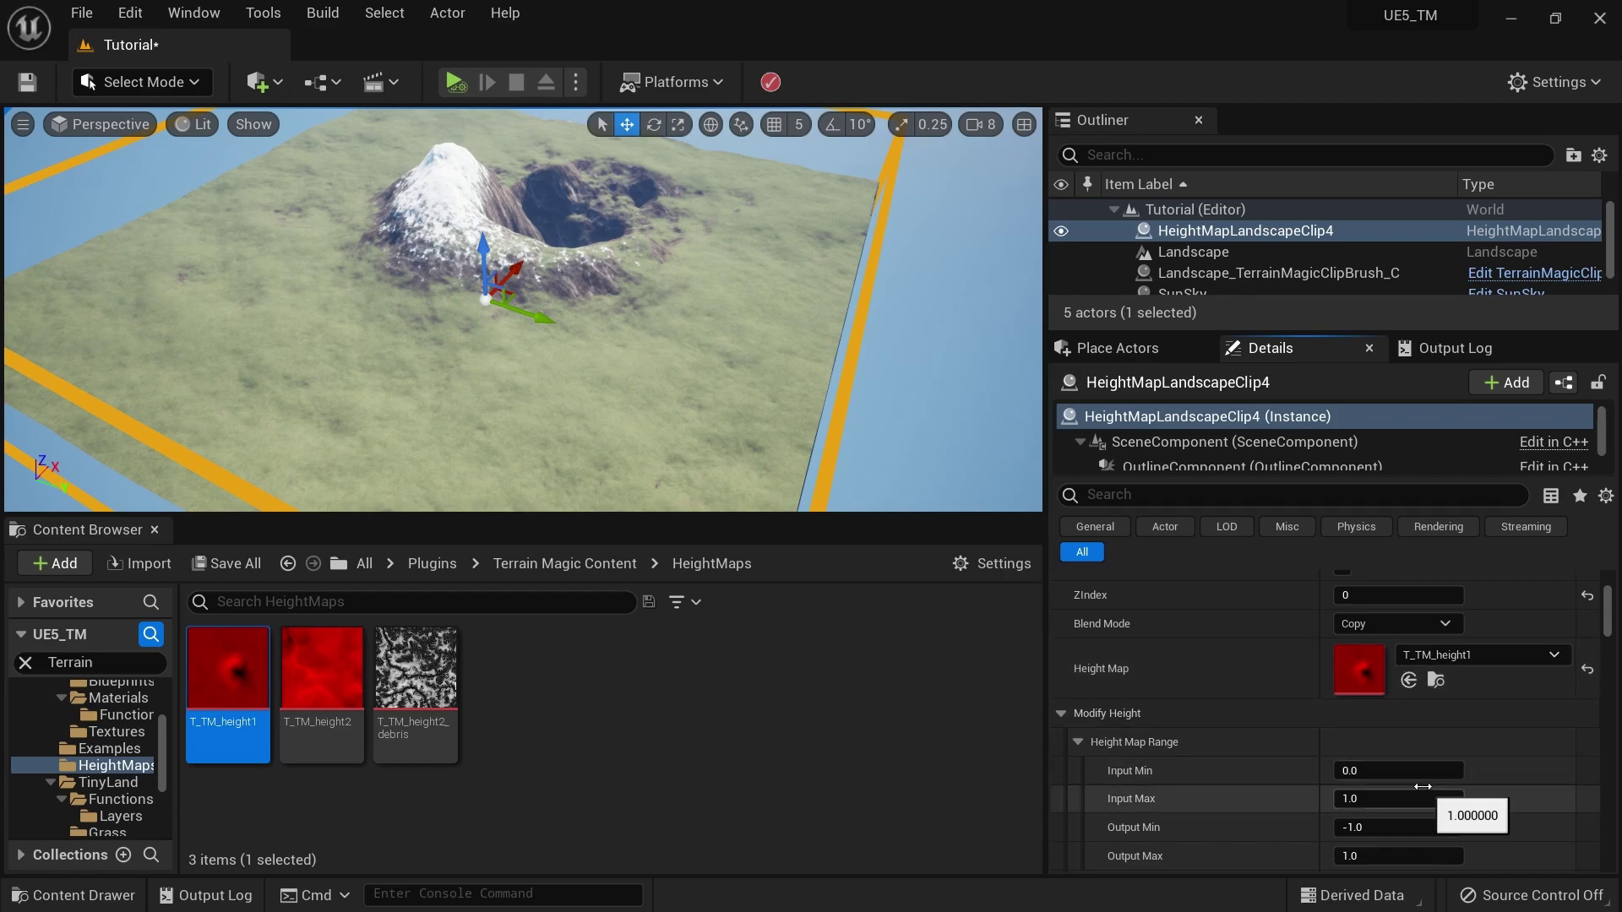
Step: Try Height Multiplier values of 4952, 13418, 19138 and 16730 on the height map clip, and return it to 32000
scroll(1409, 791, "down", 4)
left_click_drag(1416, 749, 1292, 750)
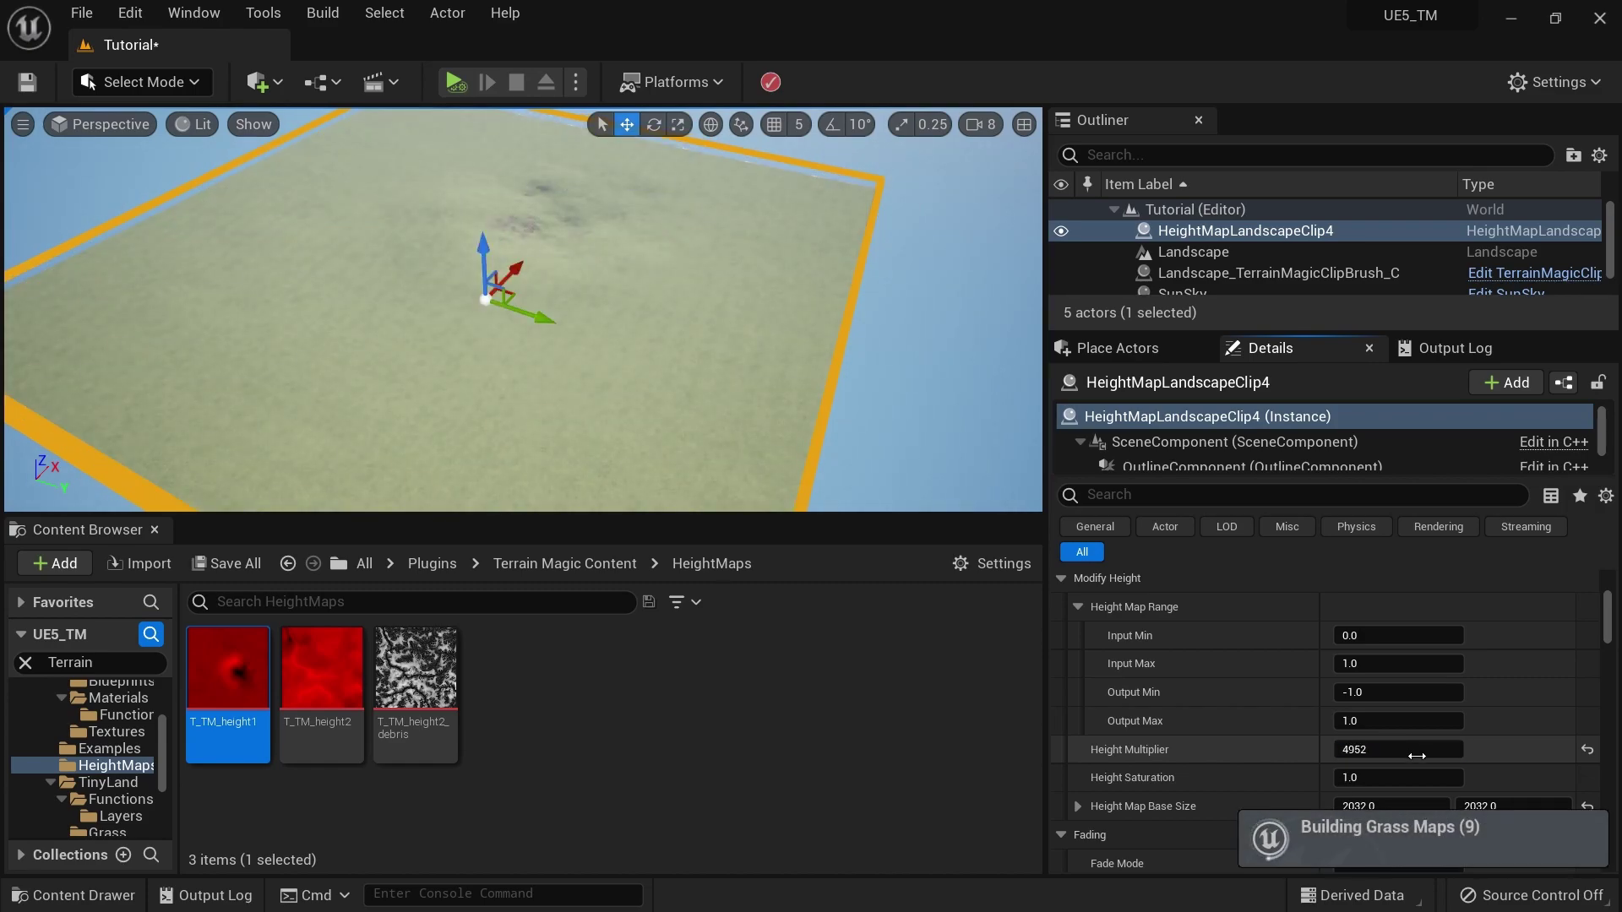
left_click_drag(1351, 750, 1379, 751)
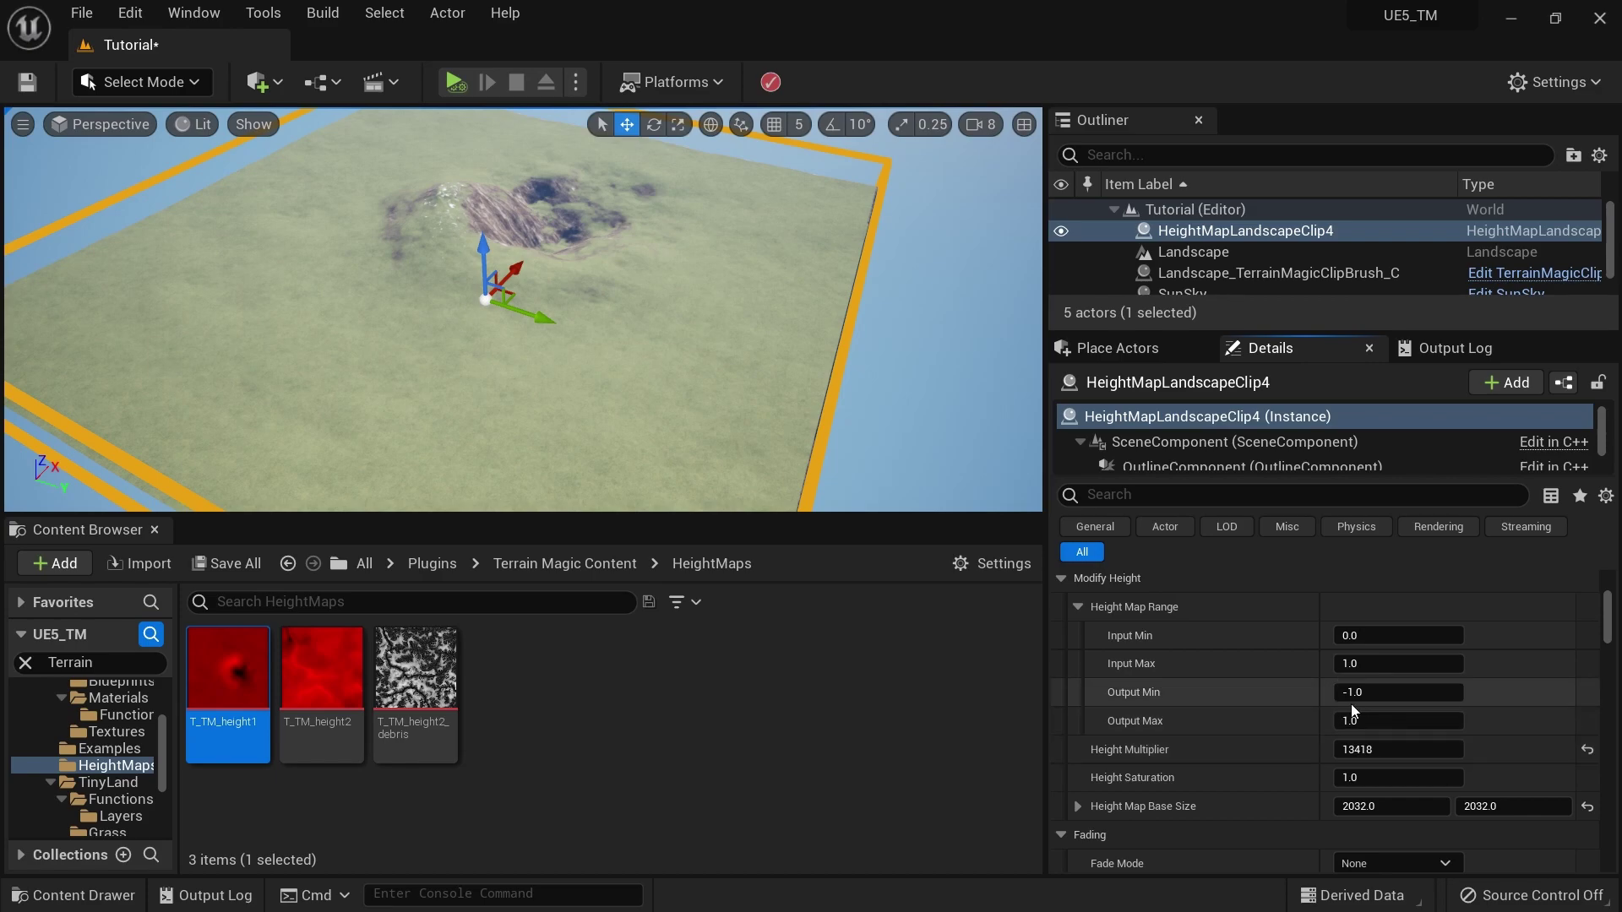
left_click_drag(1354, 750, 1400, 749)
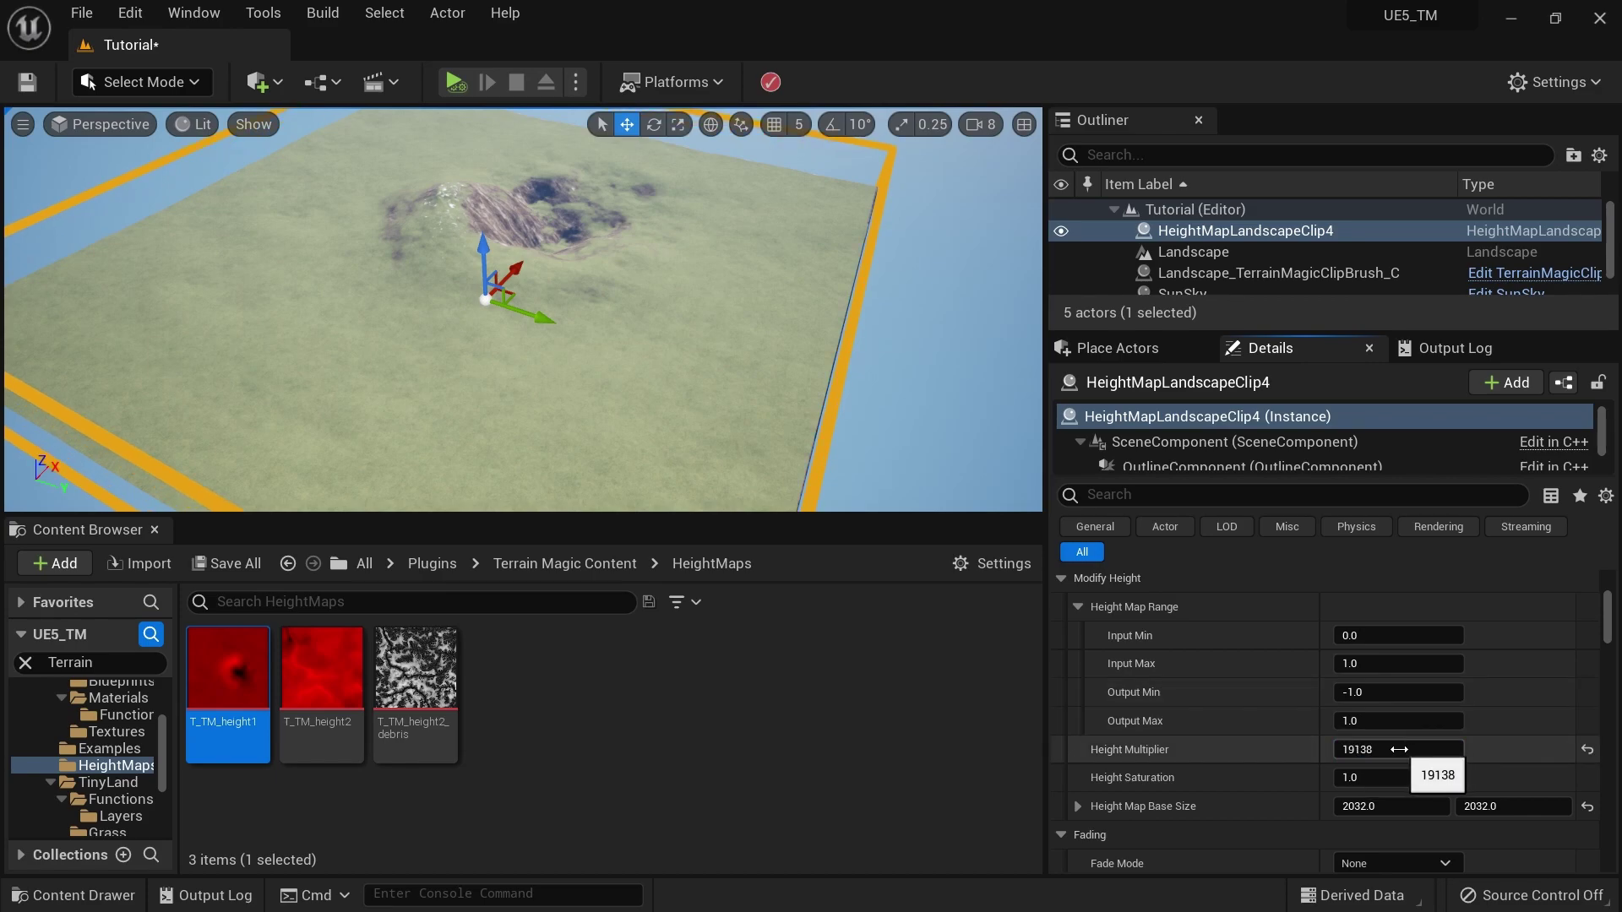
left_click_drag(1399, 750, 1390, 749)
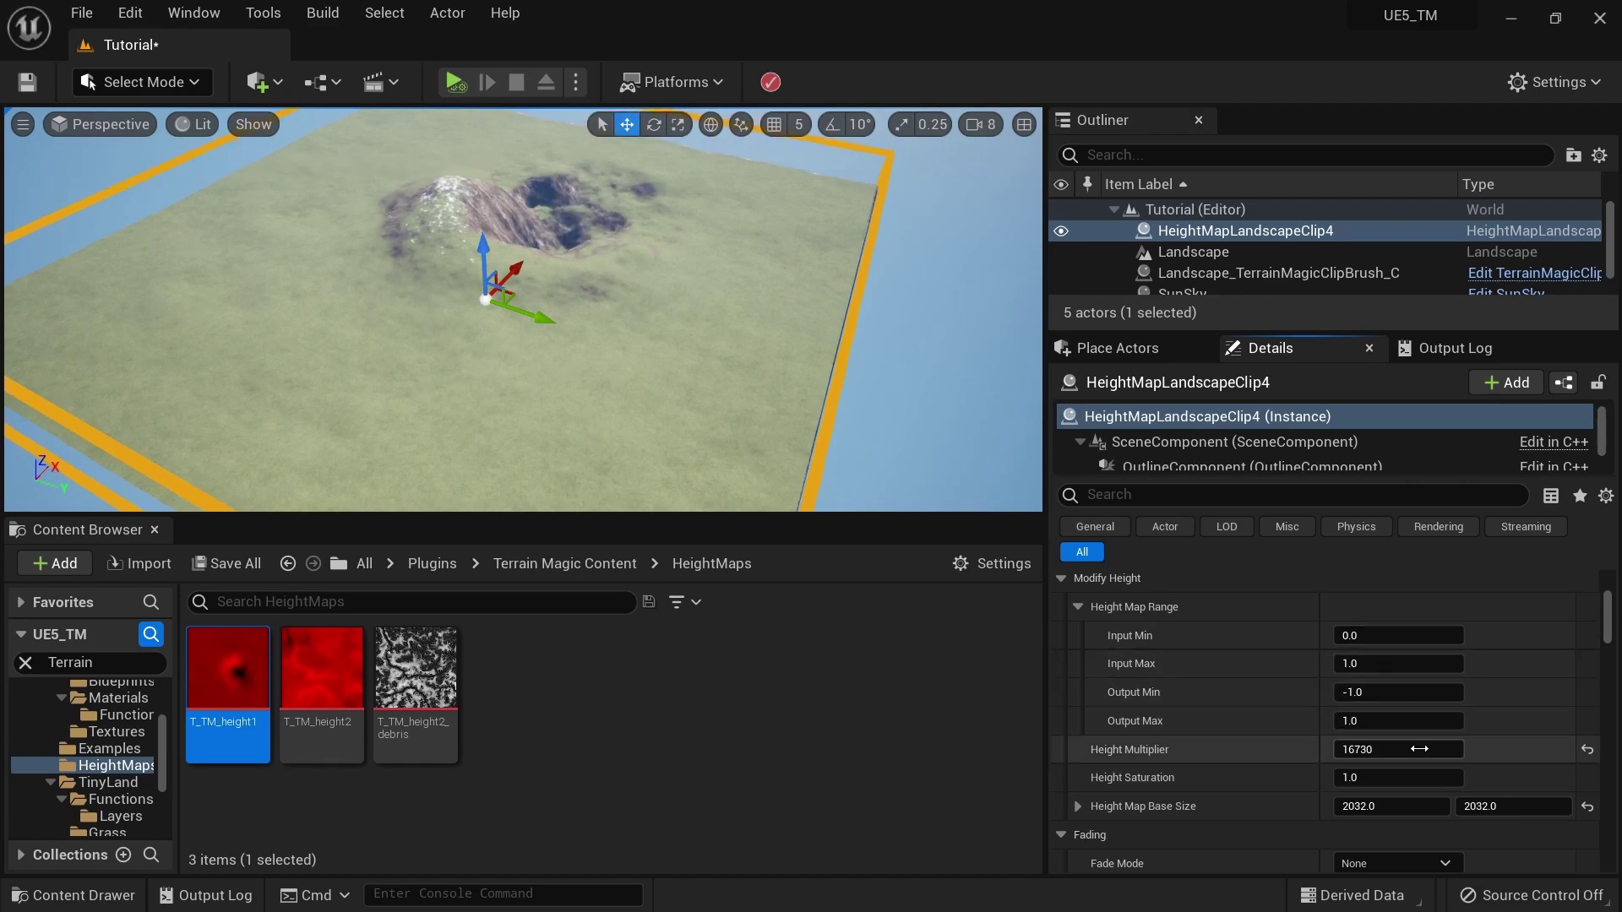
left_click_drag(1402, 749, 1453, 749)
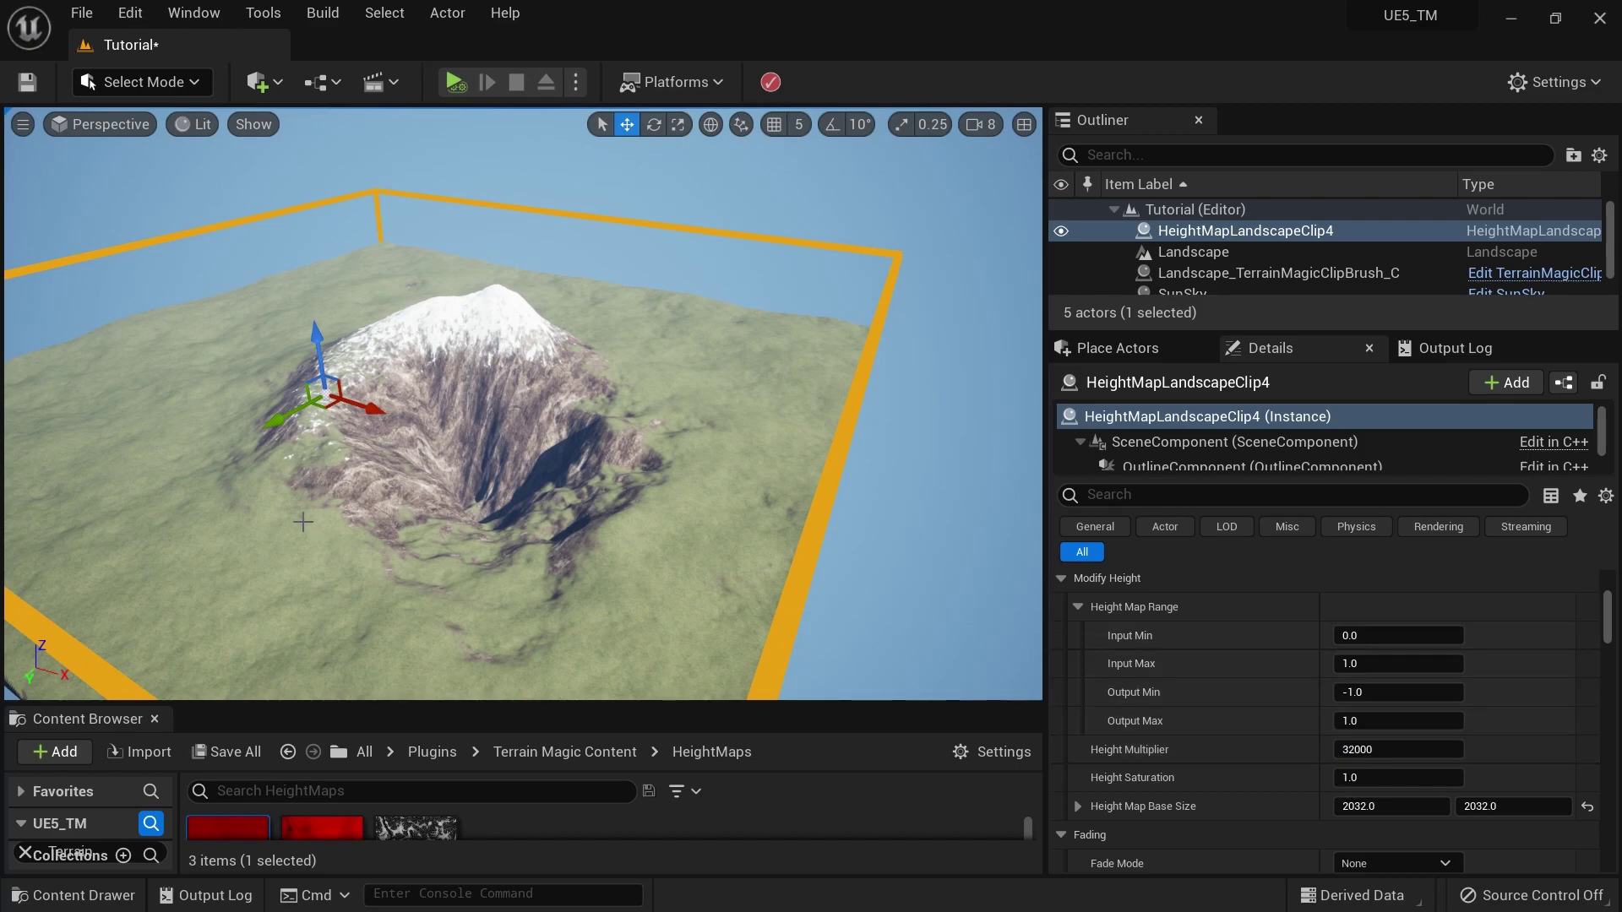
Step: Examine the generated mountain and its crater up close and from several angles in the viewport
right_click_drag(638, 570, 778, 512)
key("w")
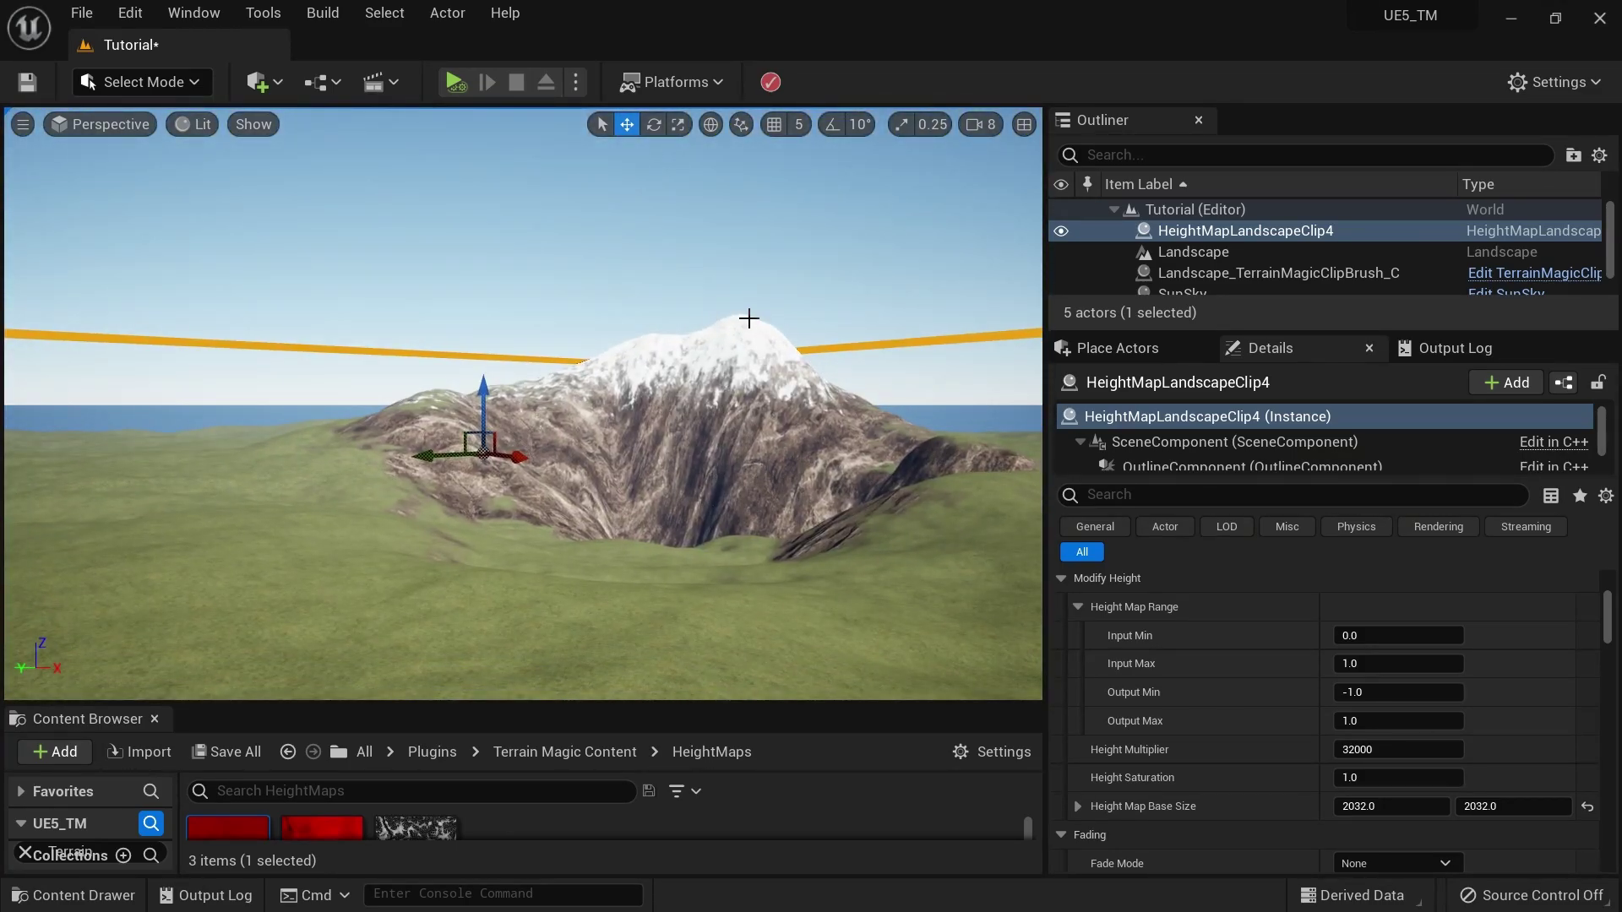
key("w")
right_click_drag(667, 455, 684, 574)
key("w")
right_click_drag(581, 561, 584, 538)
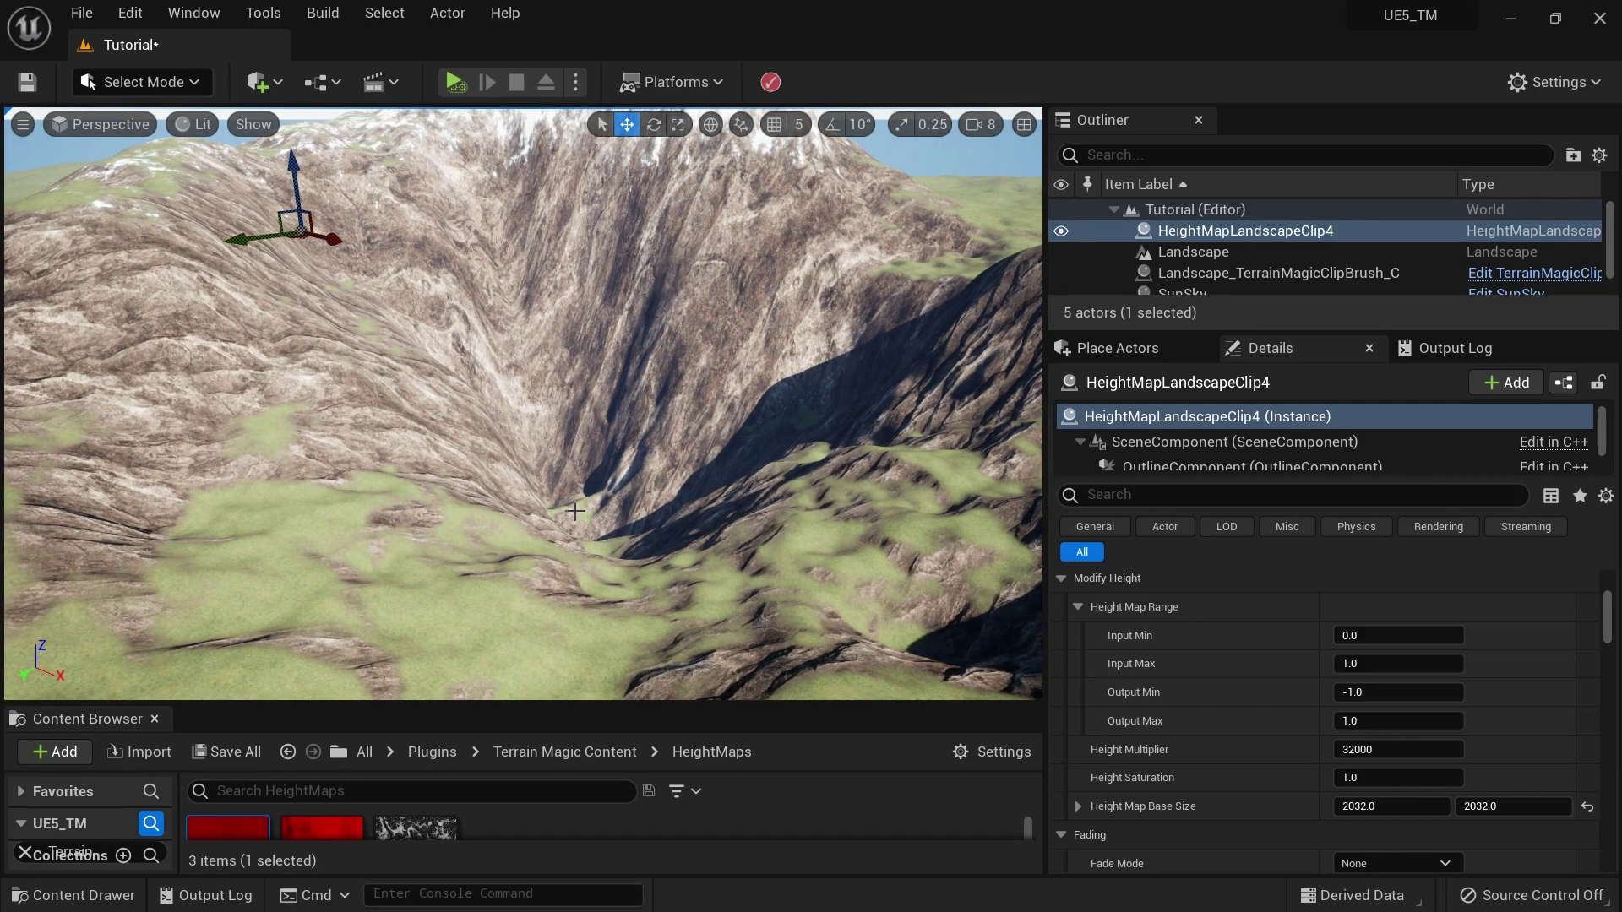
right_click_drag(591, 532, 576, 575)
key("s")
right_click_drag(594, 412, 594, 411)
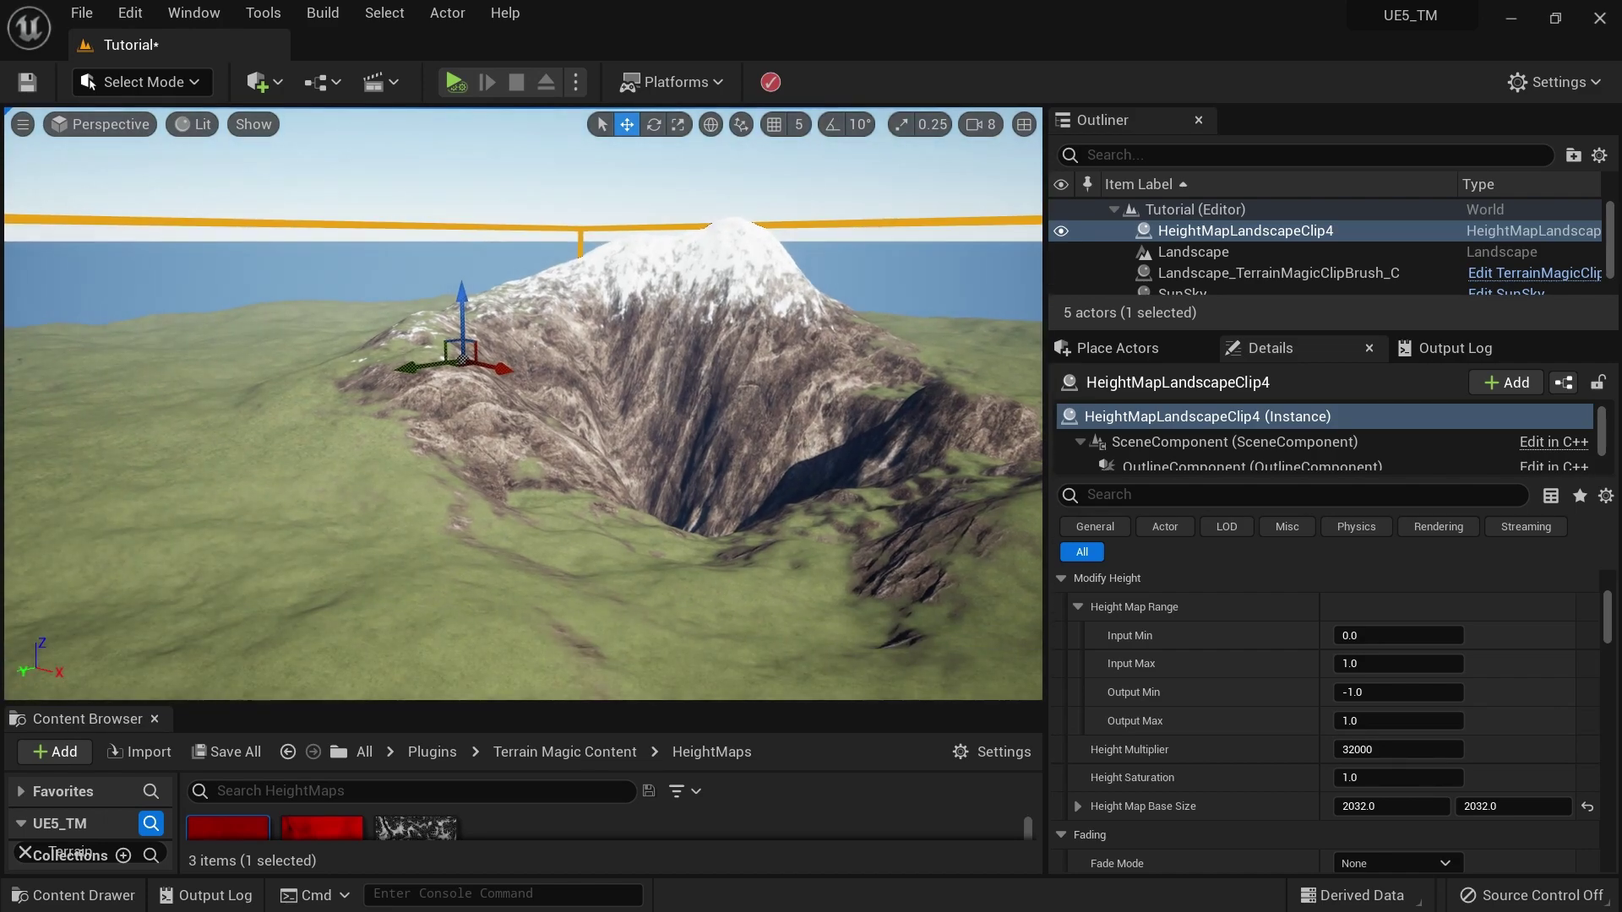
key("s")
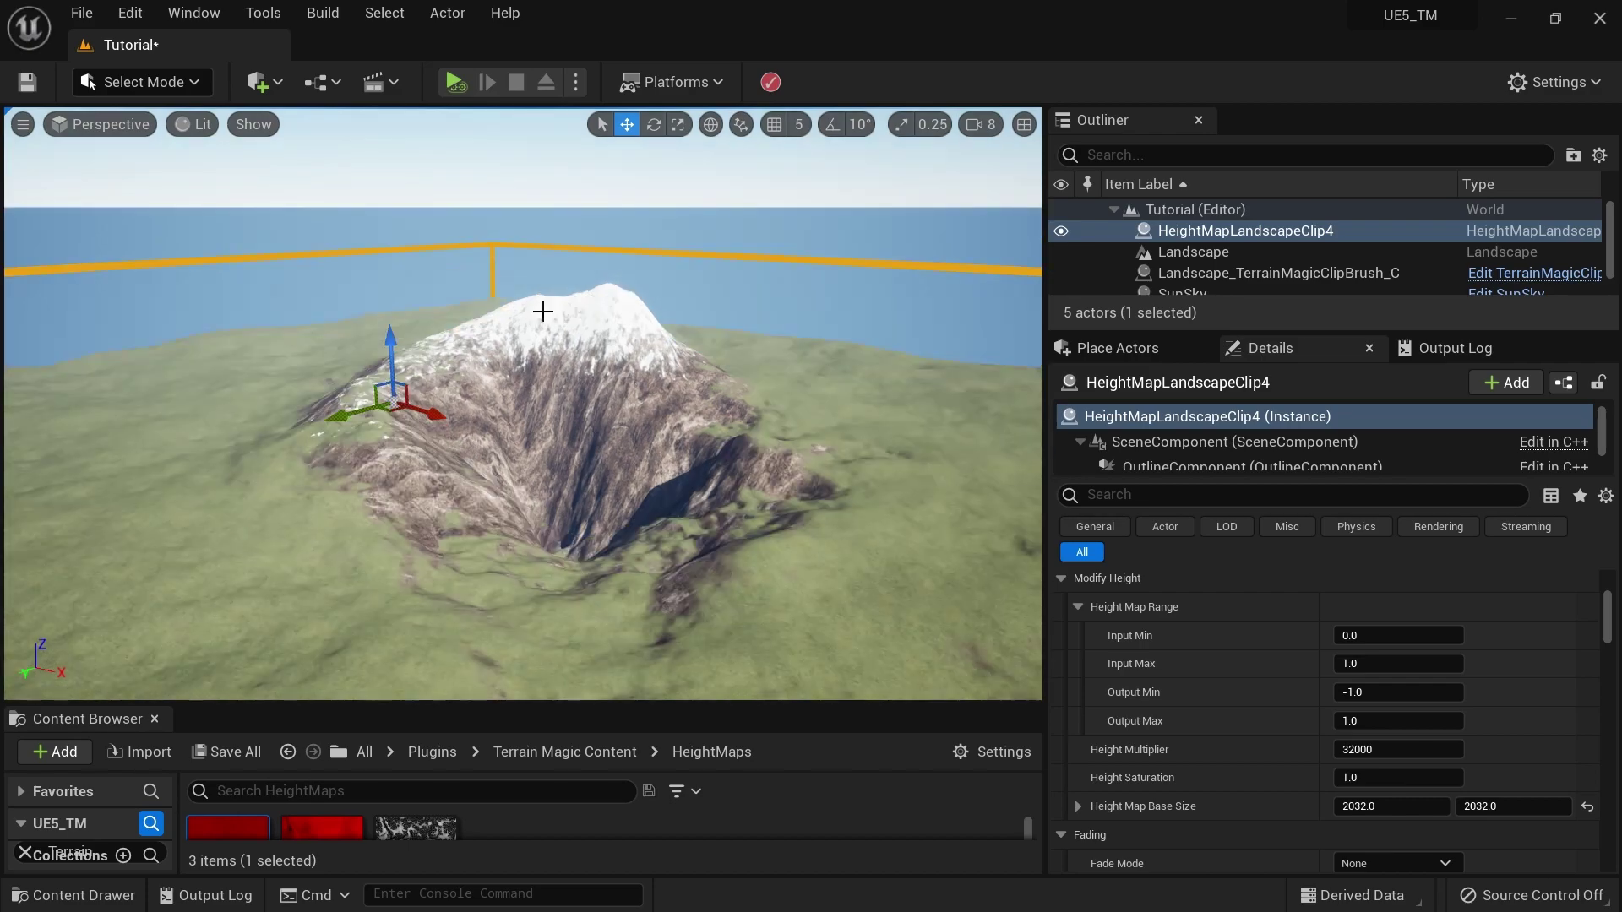
right_click_drag(307, 525, 225, 543)
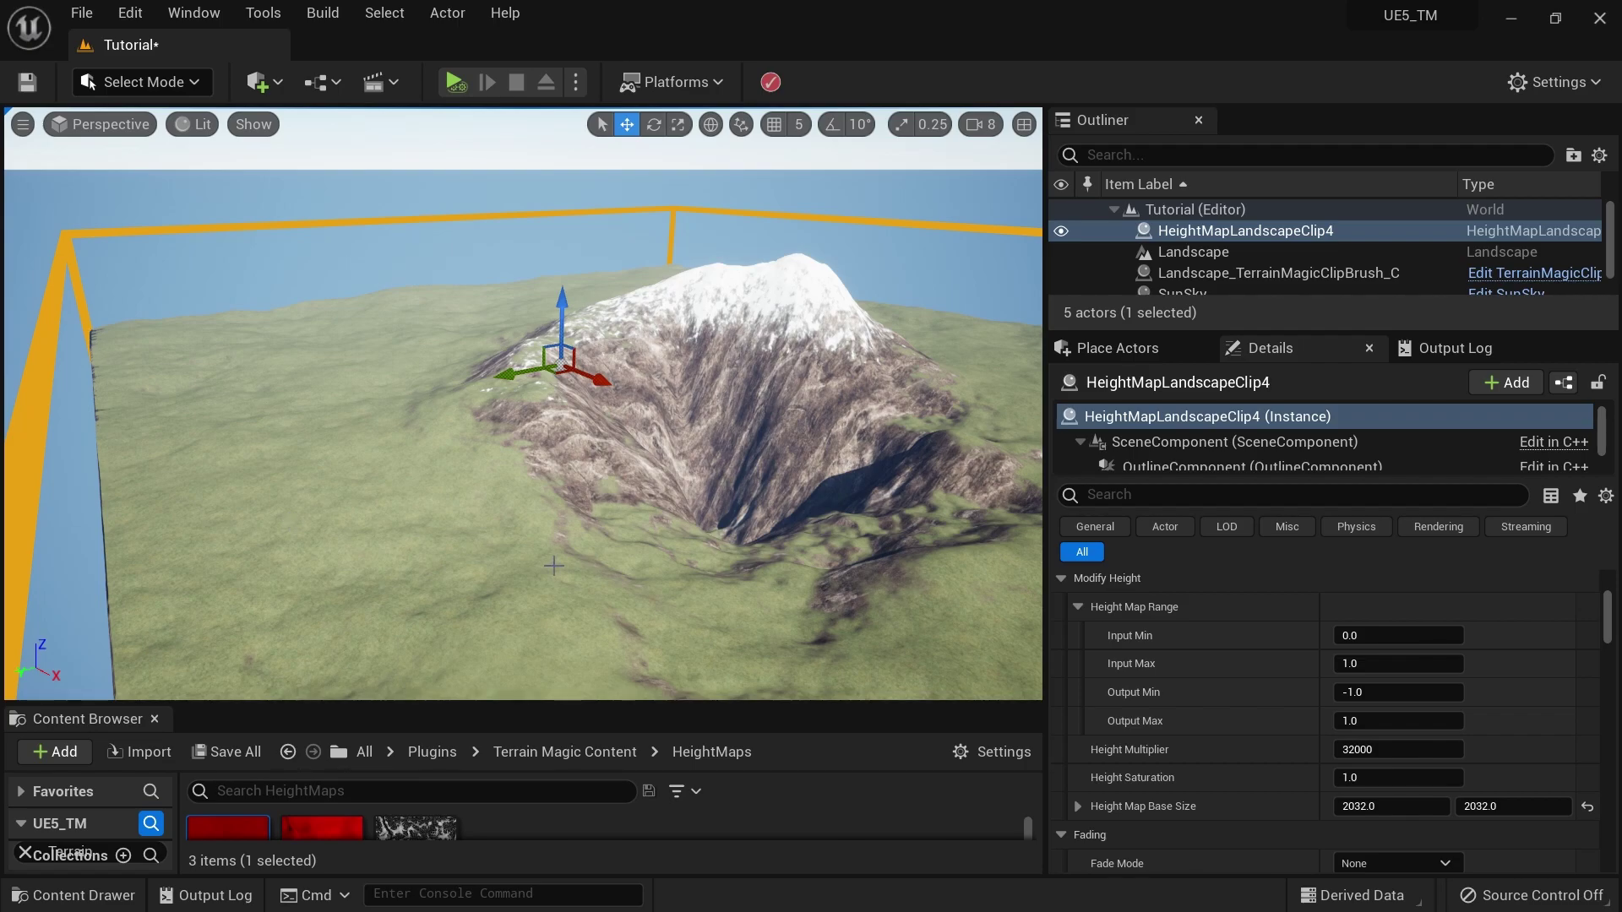
right_click_drag(553, 565, 618, 547)
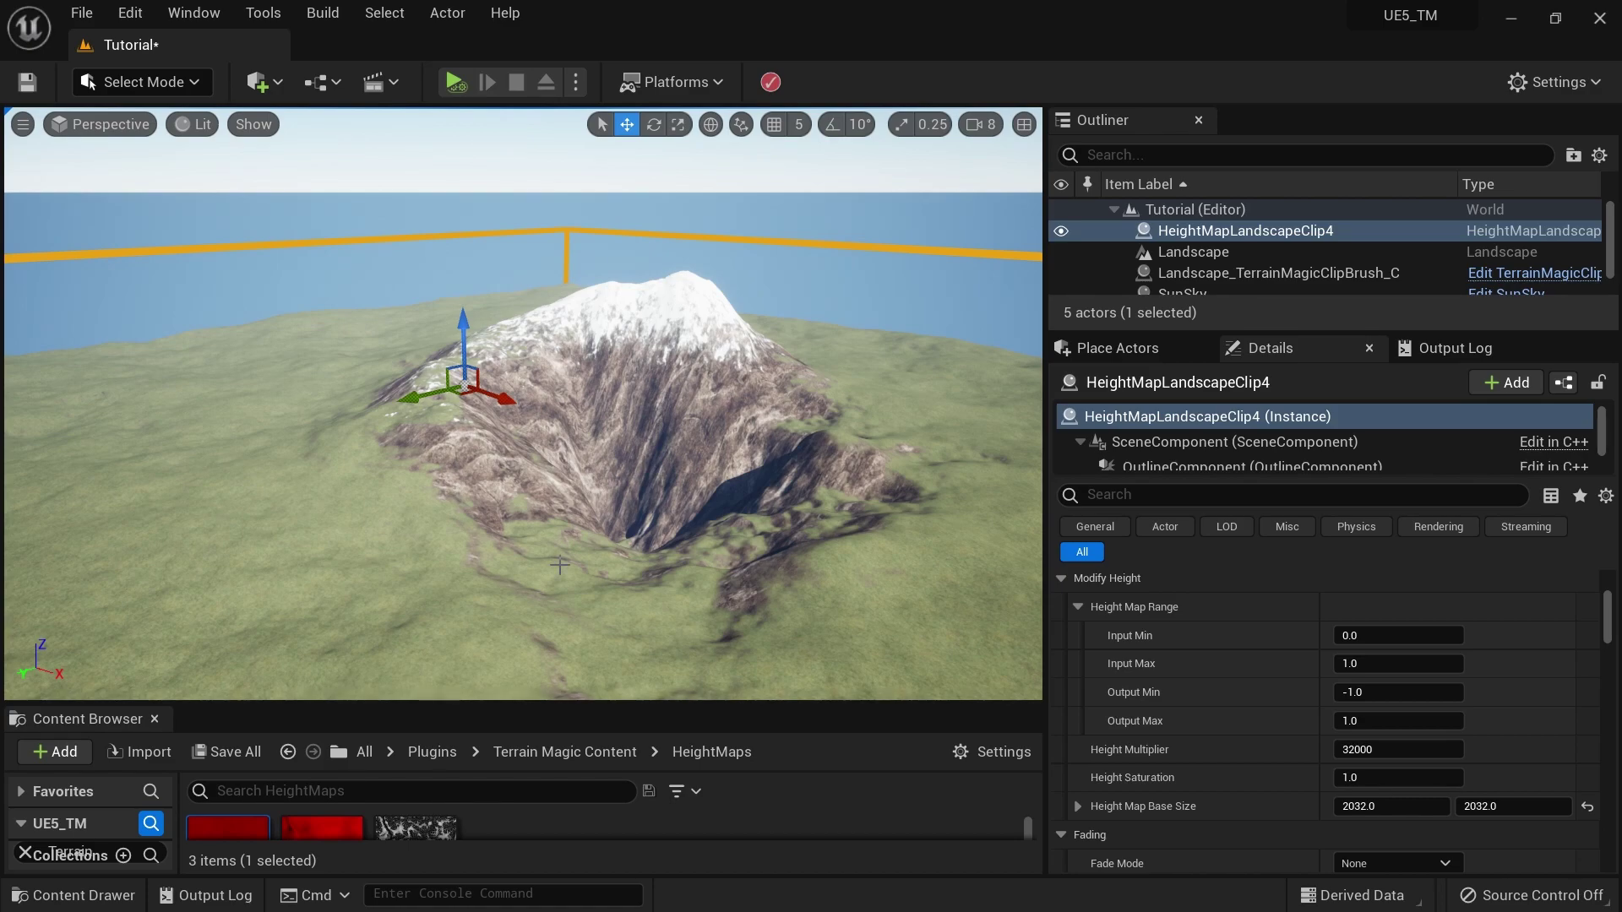
Step: Try a wider Height Map Range on the clip, with Output Max at 1.348038 and Output Min at -2.360019
scroll(1195, 706, "up", 3)
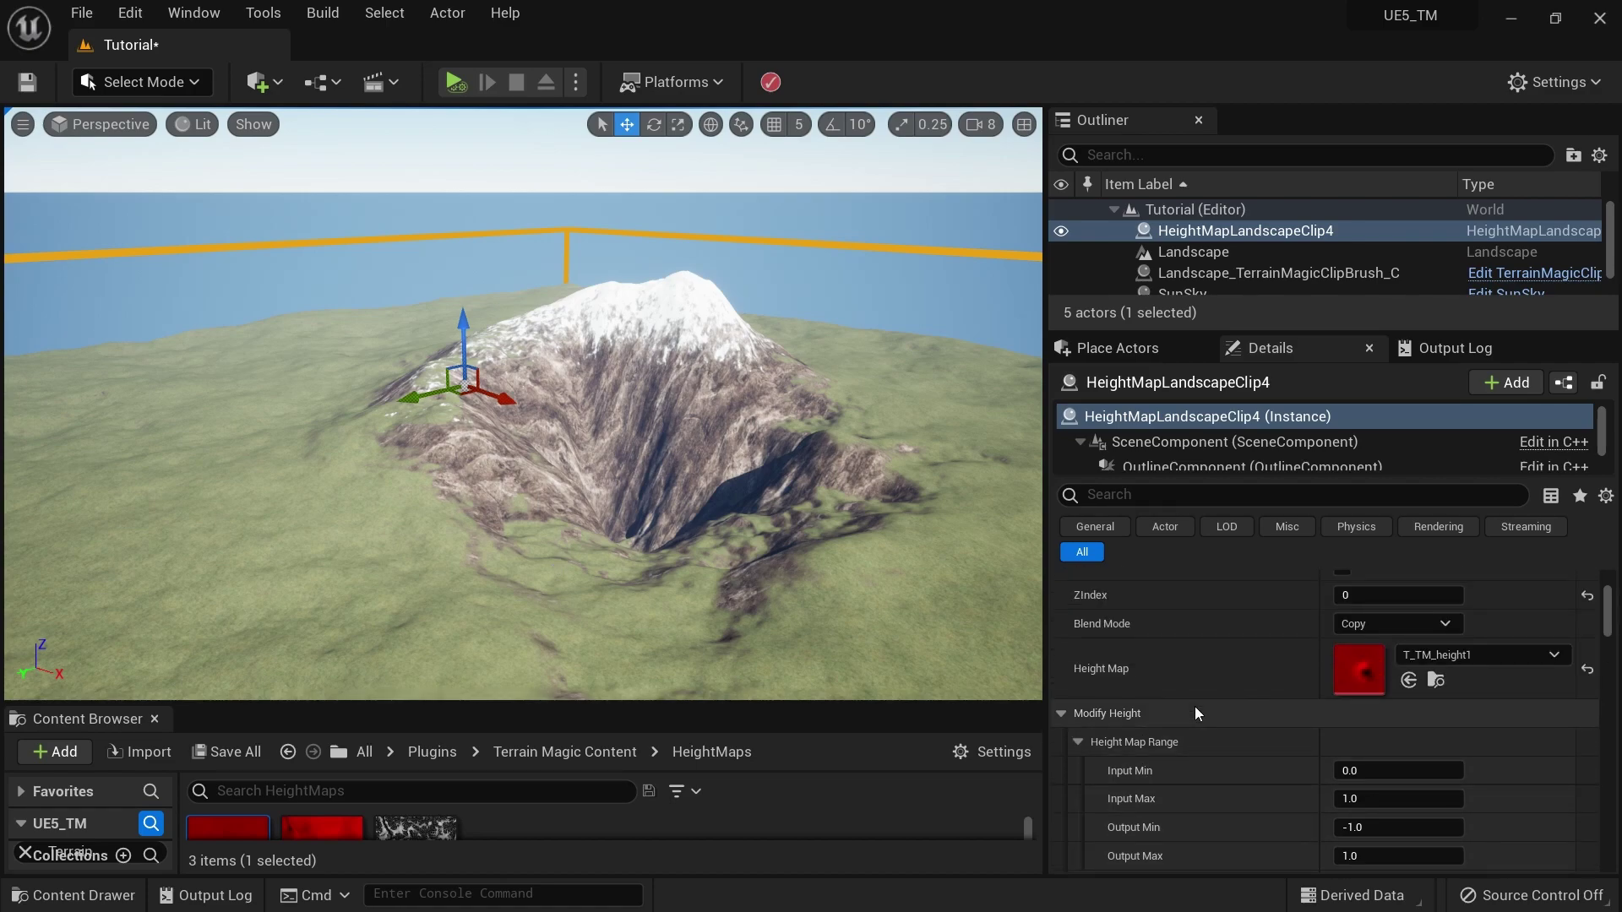
scroll(1073, 669, "down", 2)
scroll(1085, 700, "up", 3)
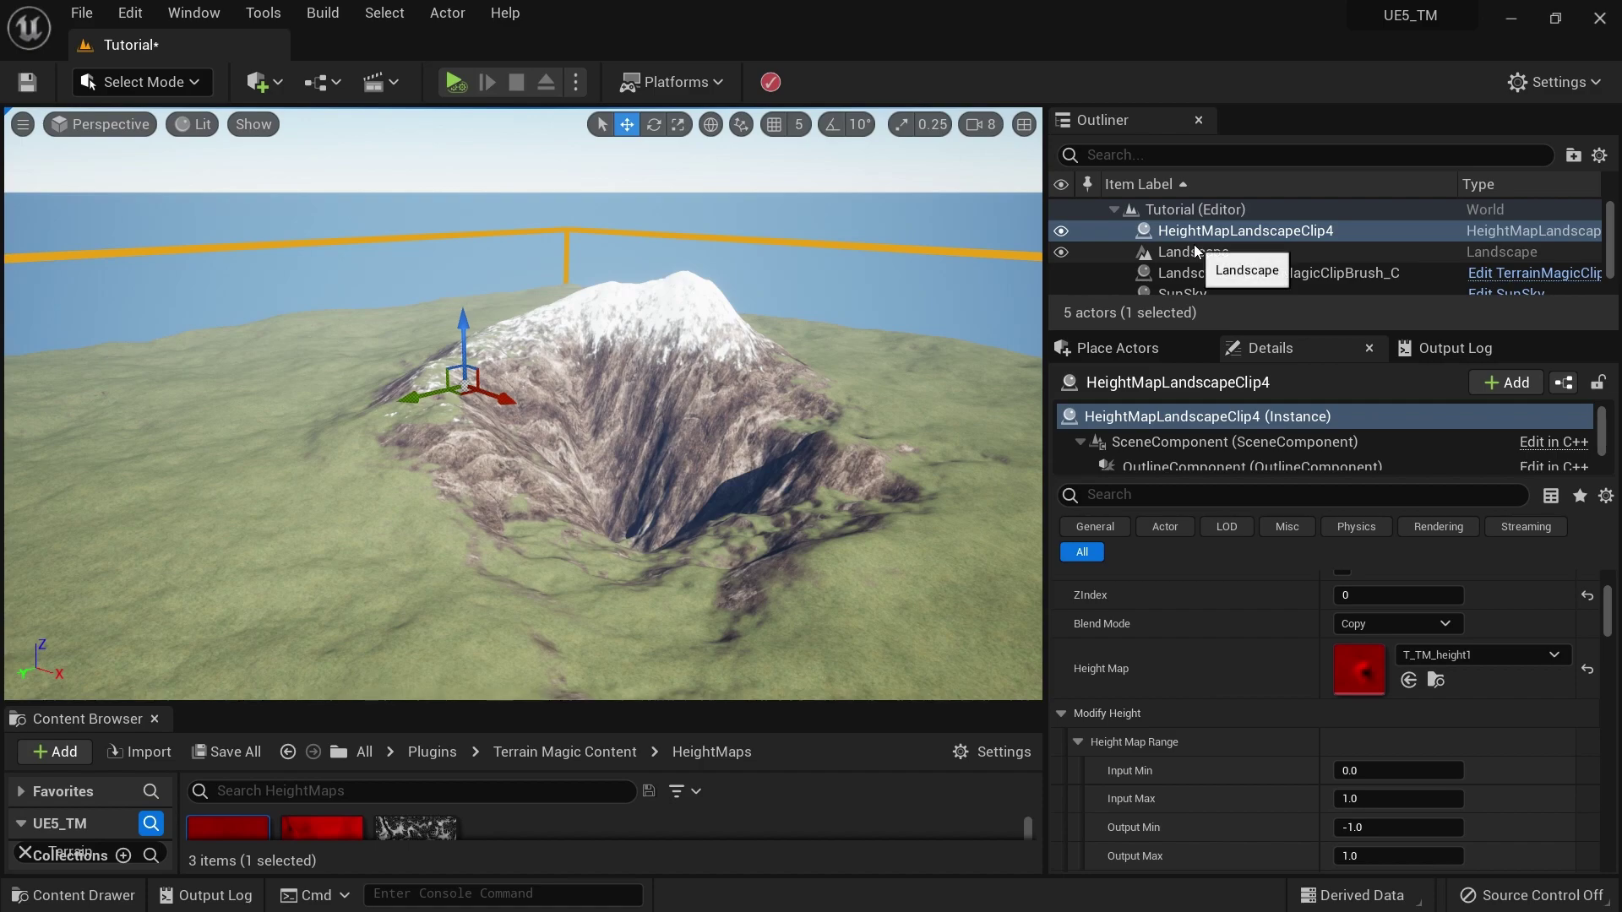
scroll(1200, 721, "down", 2)
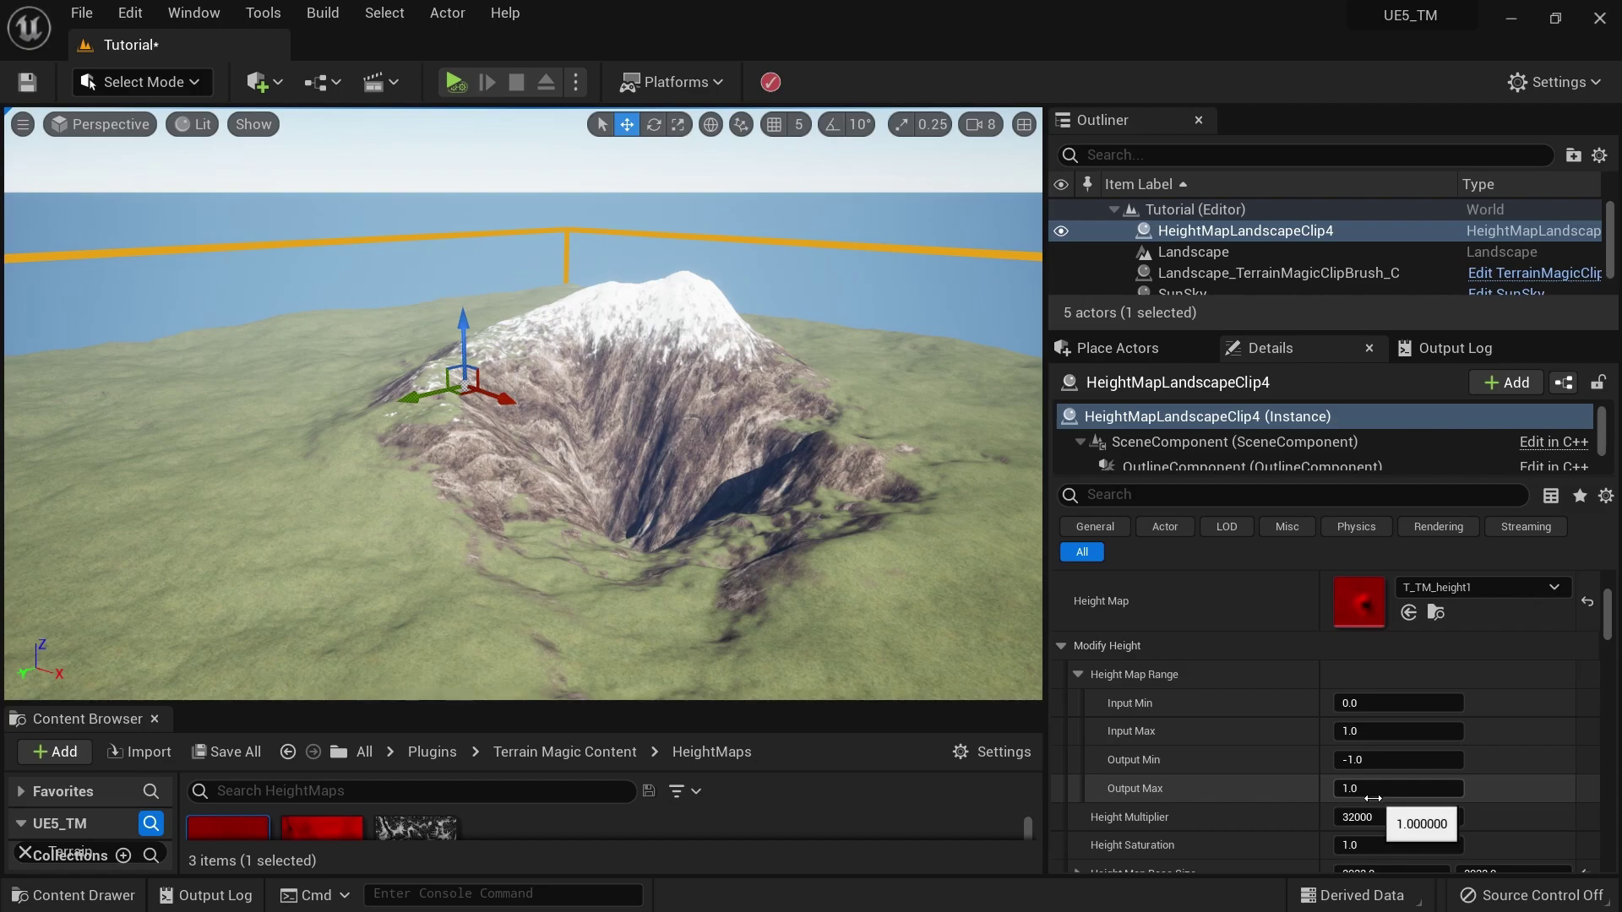
mouse_move(1355, 790)
left_mouse_down()
mouse_move(1470, 790)
mouse_move(1323, 790)
left_mouse_up()
right_click_drag(643, 473, 683, 494)
key("e")
key("w")
left_click_drag(1399, 760, 1358, 760)
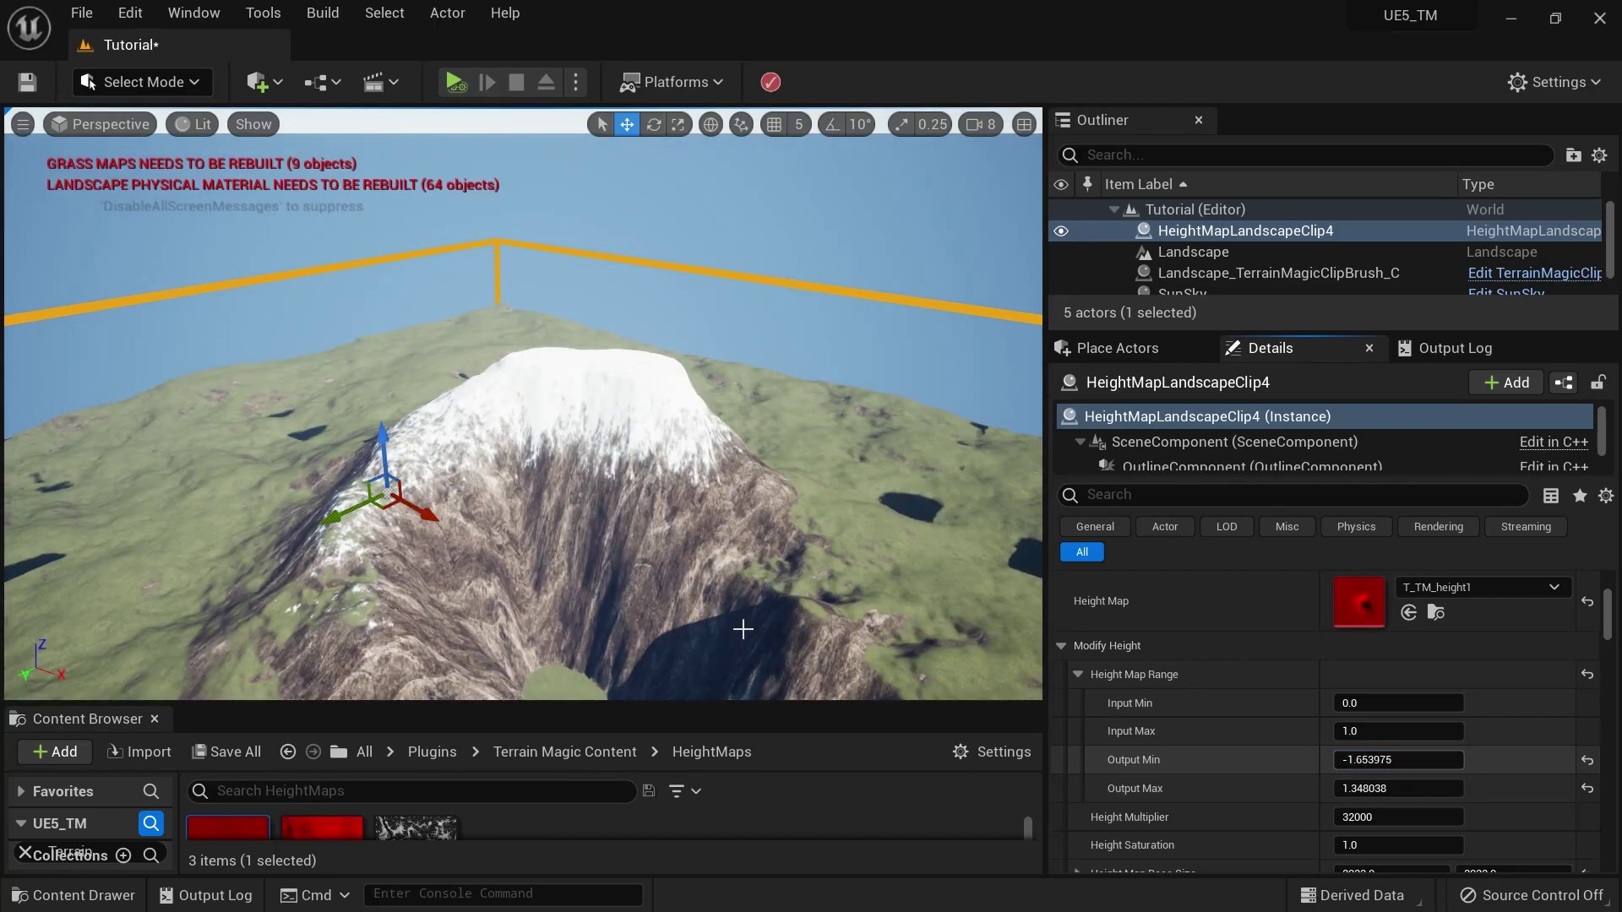
right_click_drag(742, 623, 742, 667)
left_click_drag(1398, 759, 1372, 760)
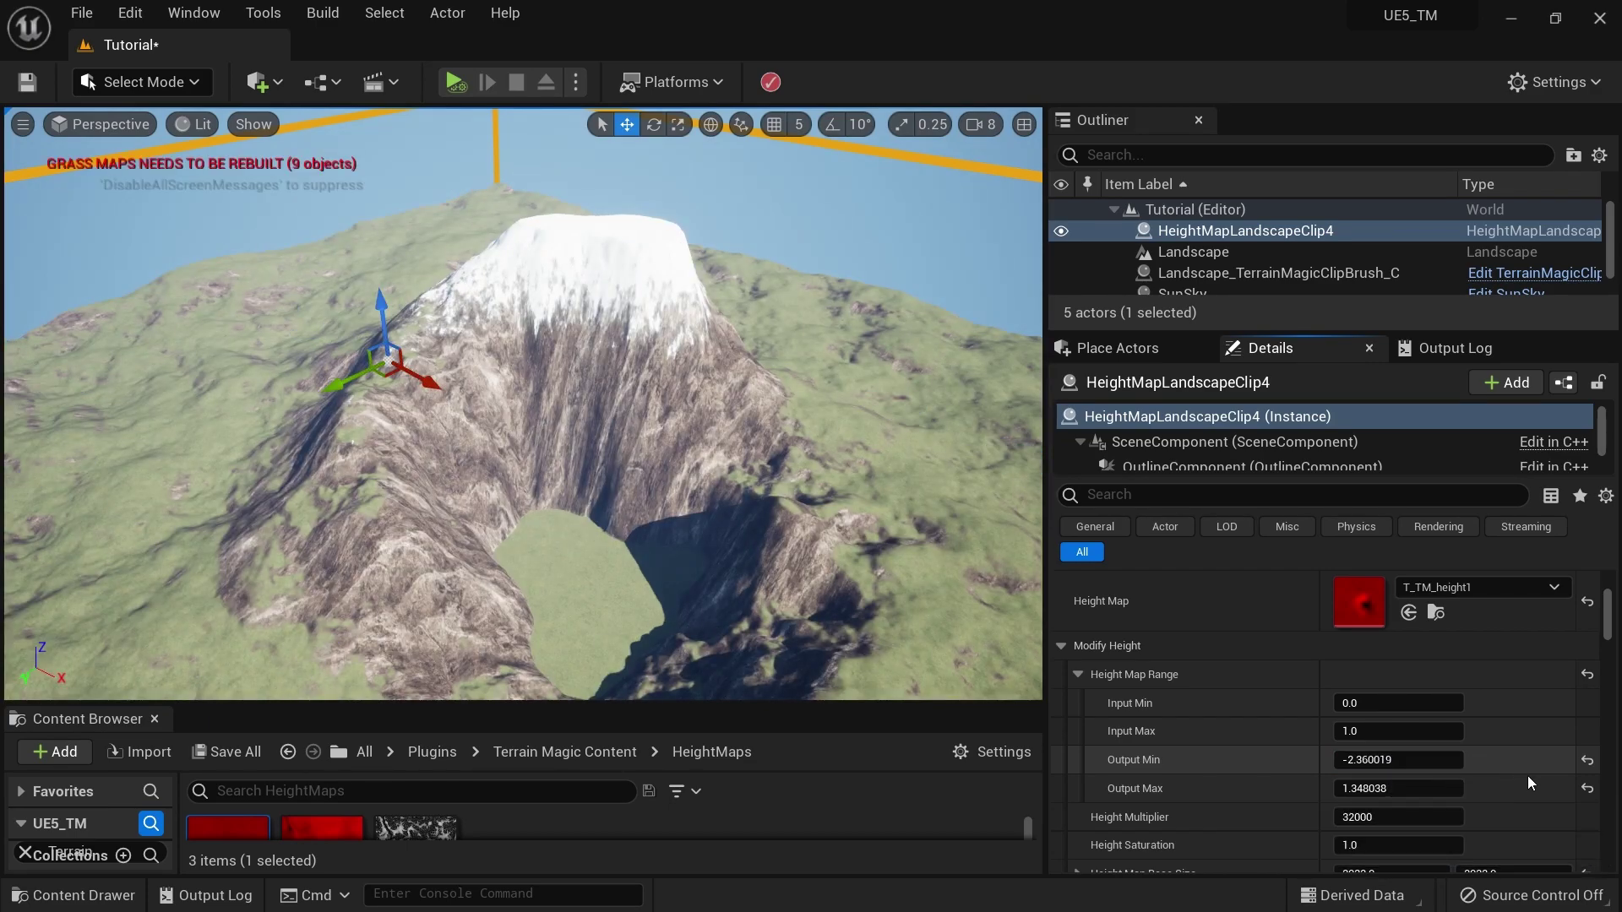
Step: Reset the clip's Output Min to -1.0 and Output Max to 1.0
left_click(1587, 761)
left_click(1587, 789)
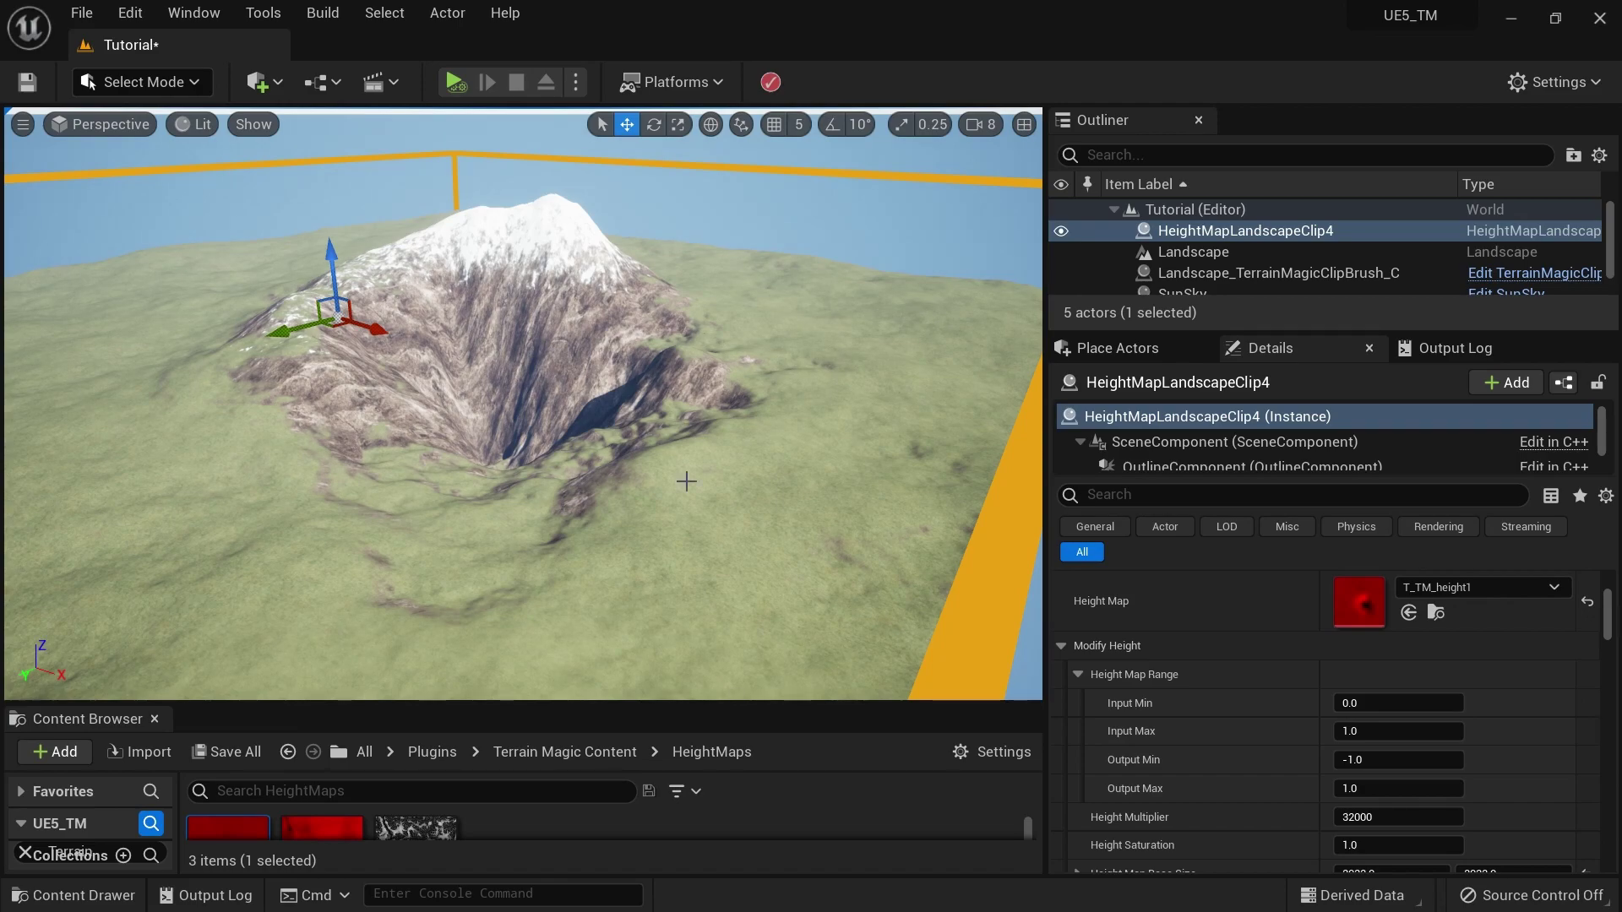
right_click_drag(636, 473, 631, 474)
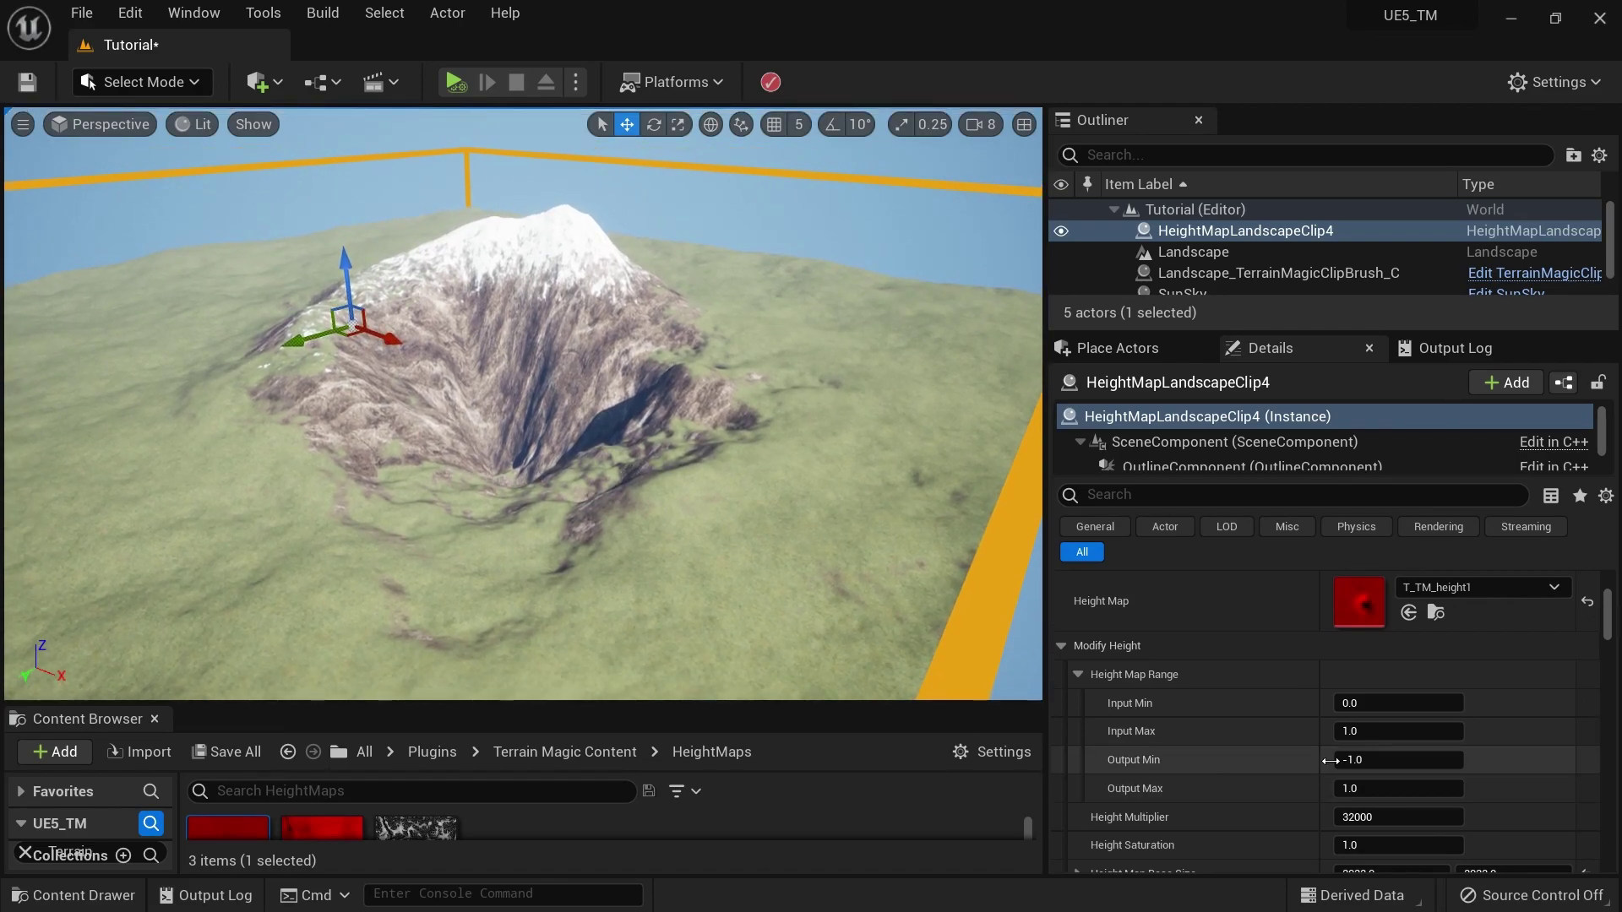
Step: Raise the clip's Height Saturation to about 3.03 and check the mountain's new shape
scroll(1342, 765, "down", 3)
scroll(1345, 766, "up", 2)
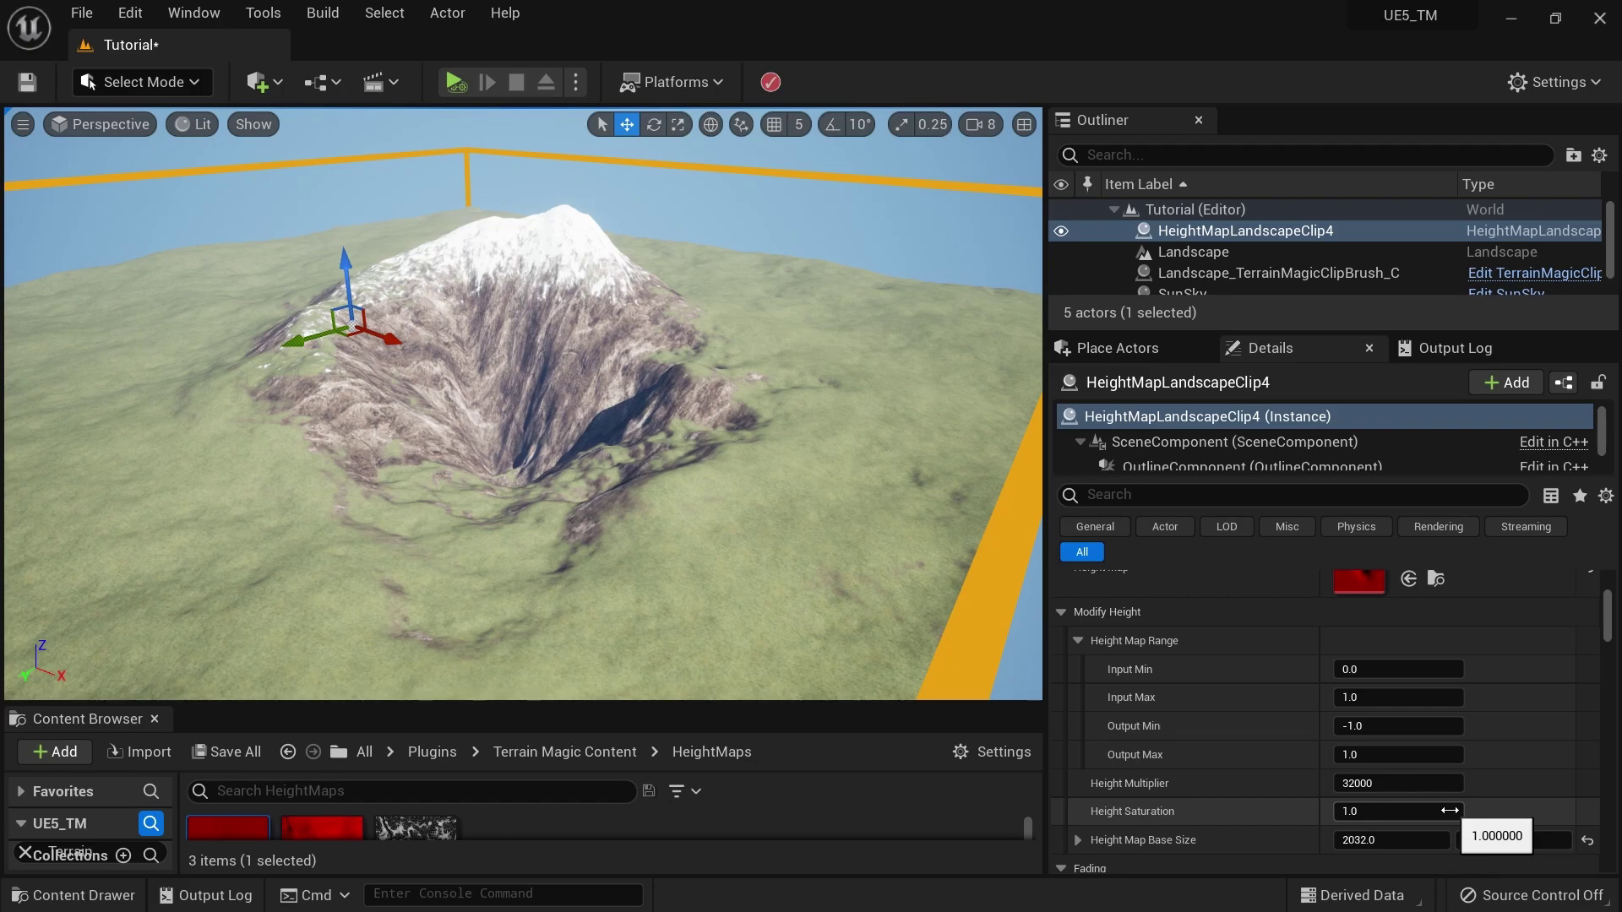
right_click_drag(860, 513, 731, 421)
right_click_drag(549, 363, 591, 393)
mouse_move(1373, 812)
left_mouse_down()
mouse_move(1479, 811)
mouse_move(1362, 811)
left_mouse_up()
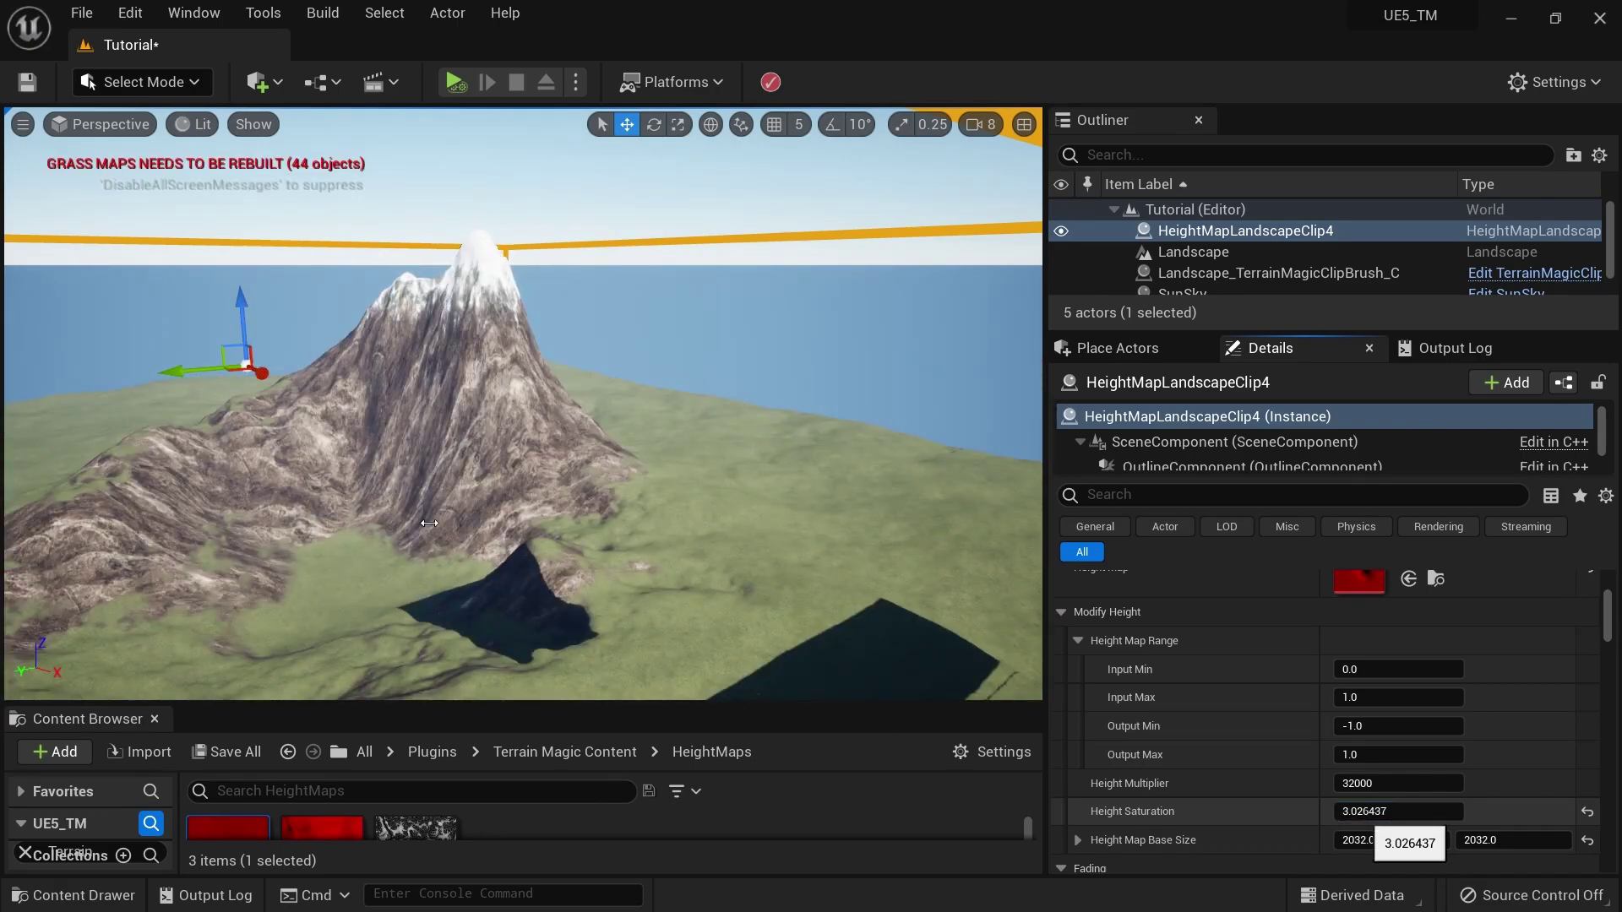
right_click_drag(591, 393, 650, 427)
right_click_drag(592, 363, 407, 392)
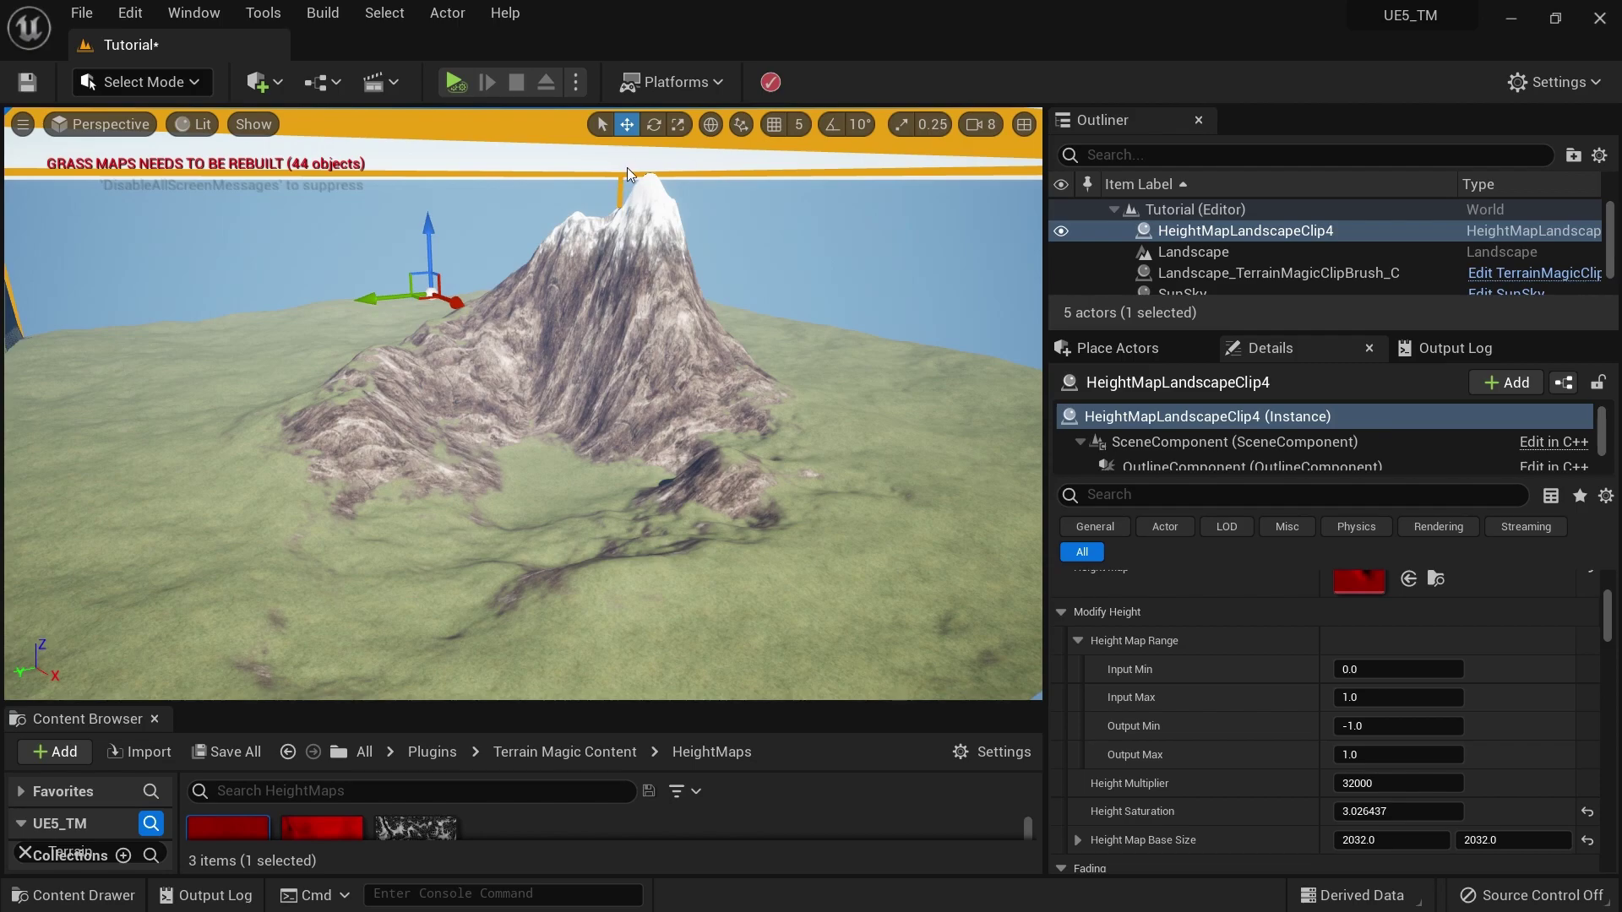
right_click_drag(626, 335, 685, 334)
right_click_drag(507, 405, 525, 419)
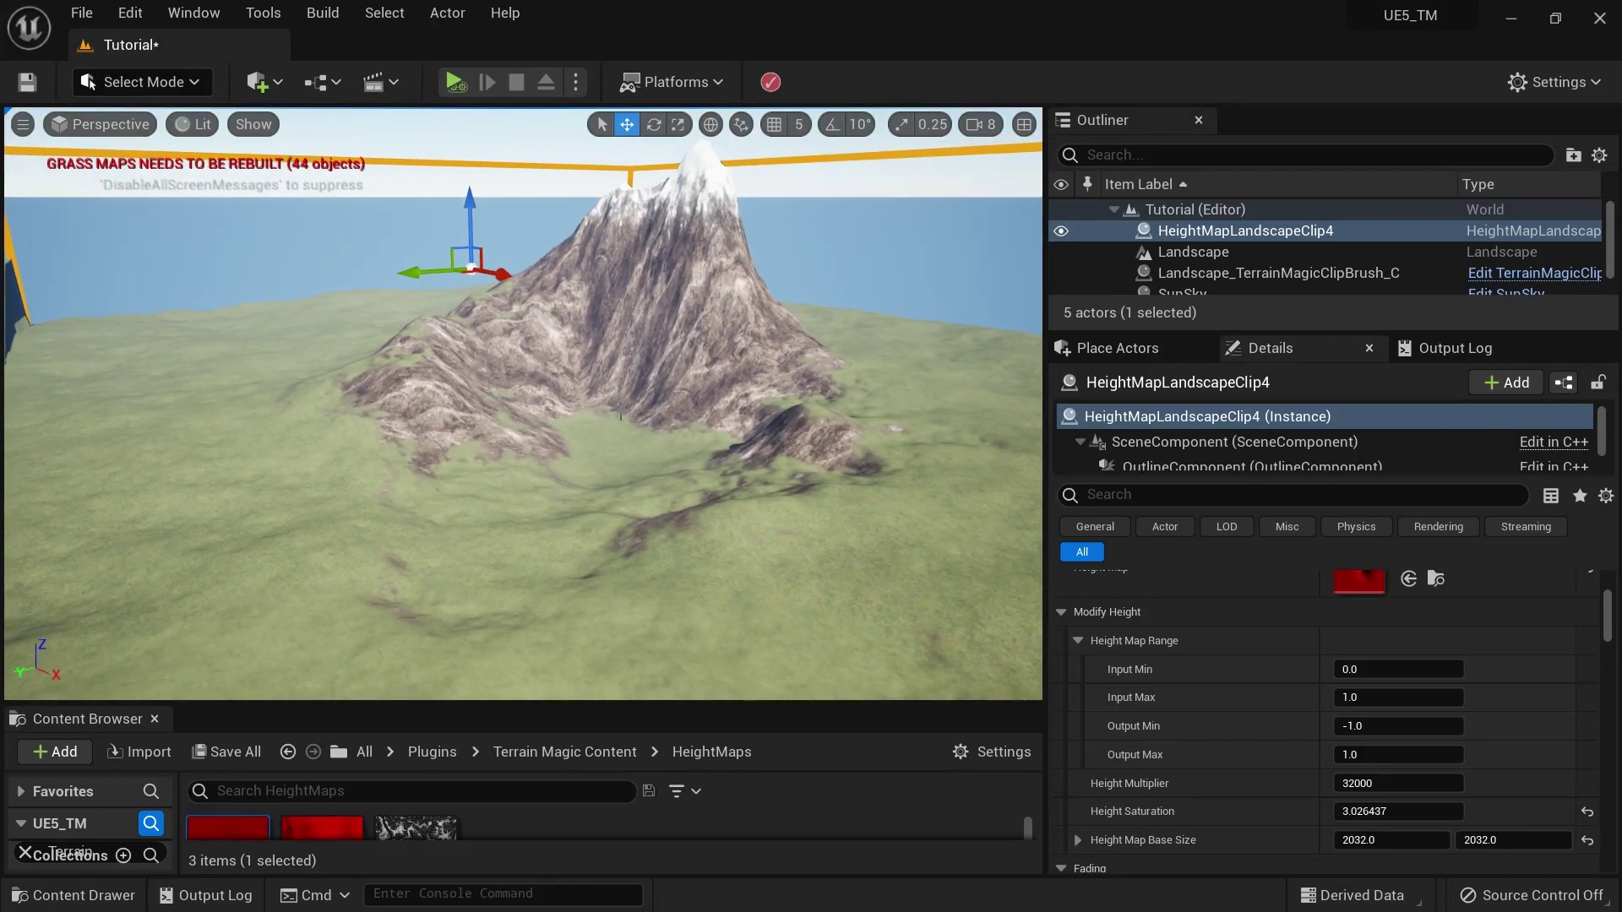
right_click_drag(769, 551, 679, 291)
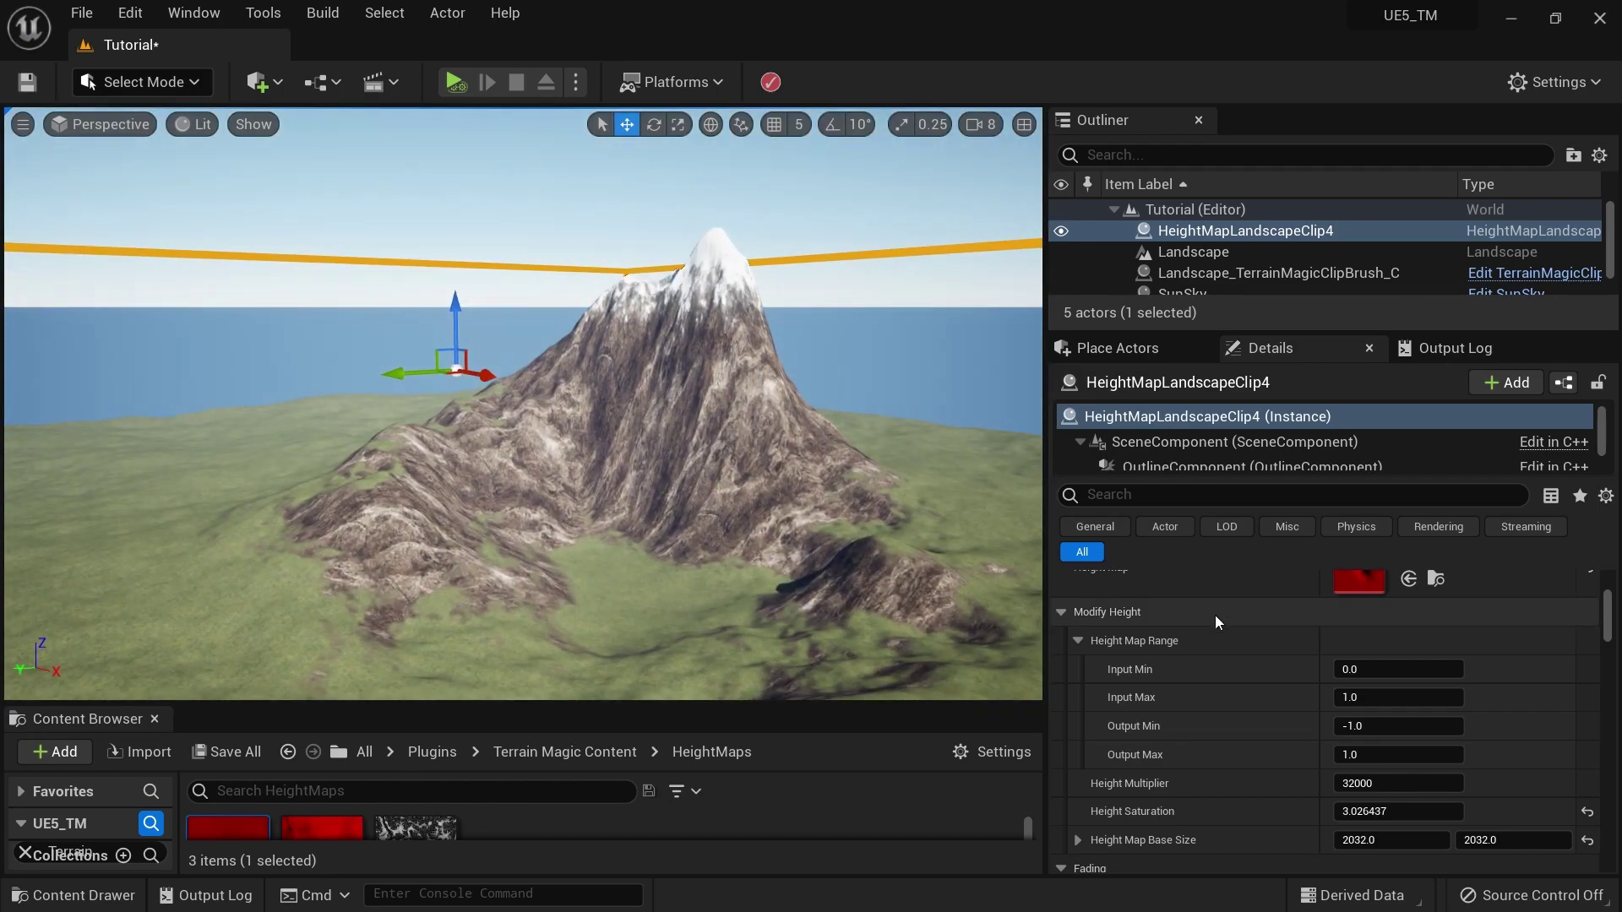
Step: Try a Height Multiplier of 17831 on the more saturated mountain, and reset it to 32000
left_click_drag(1407, 784, 1293, 784)
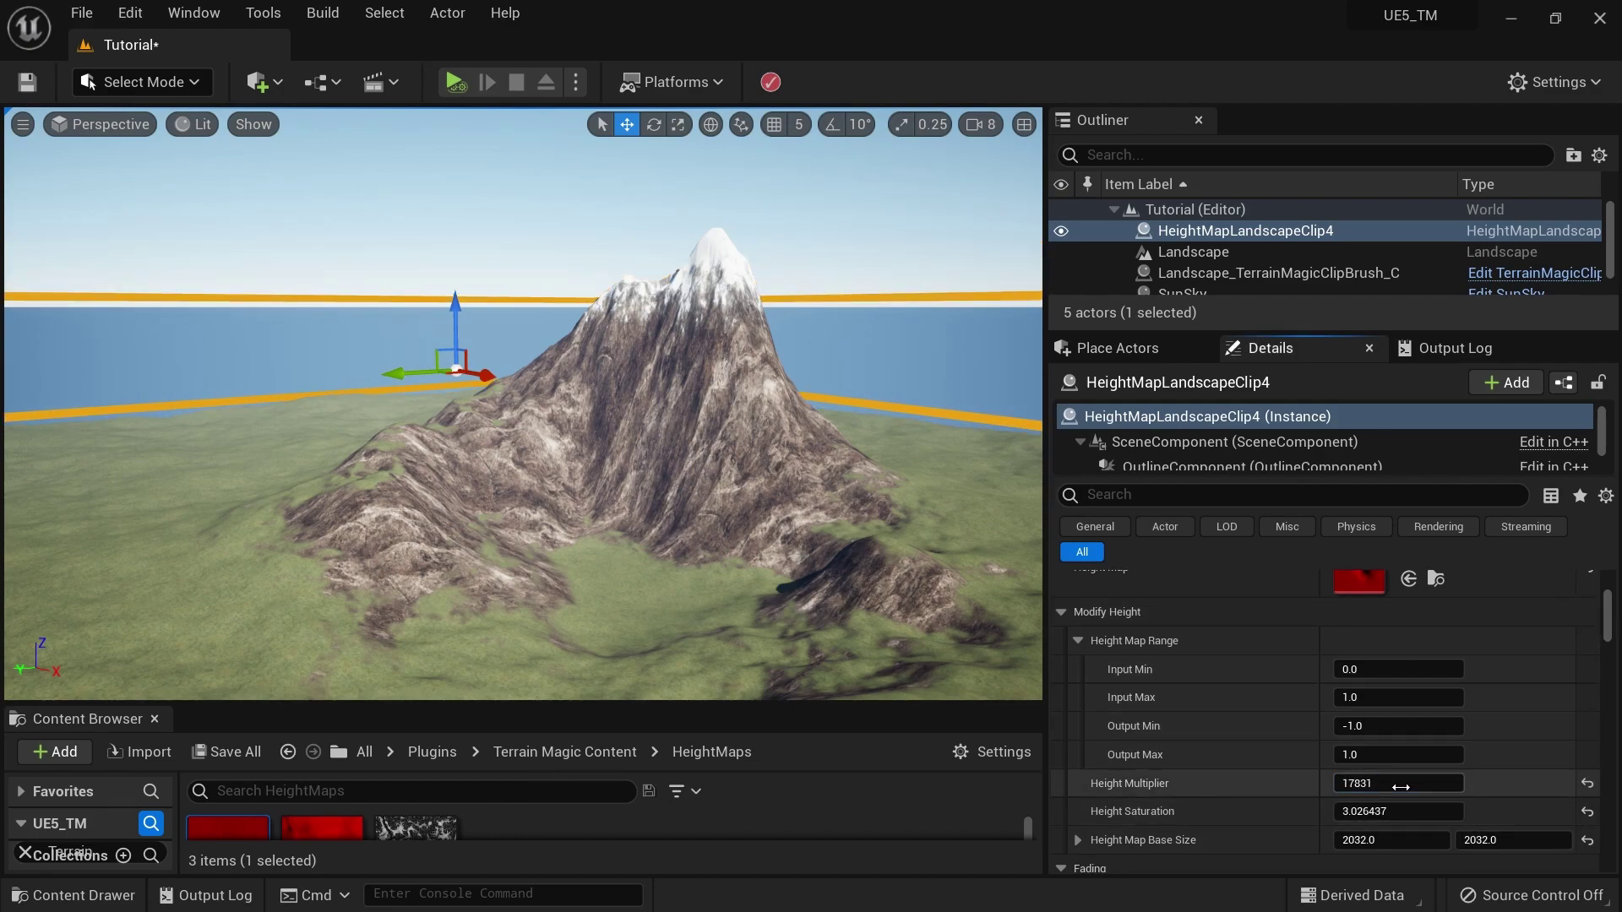
right_click_drag(760, 592, 875, 692)
key("e")
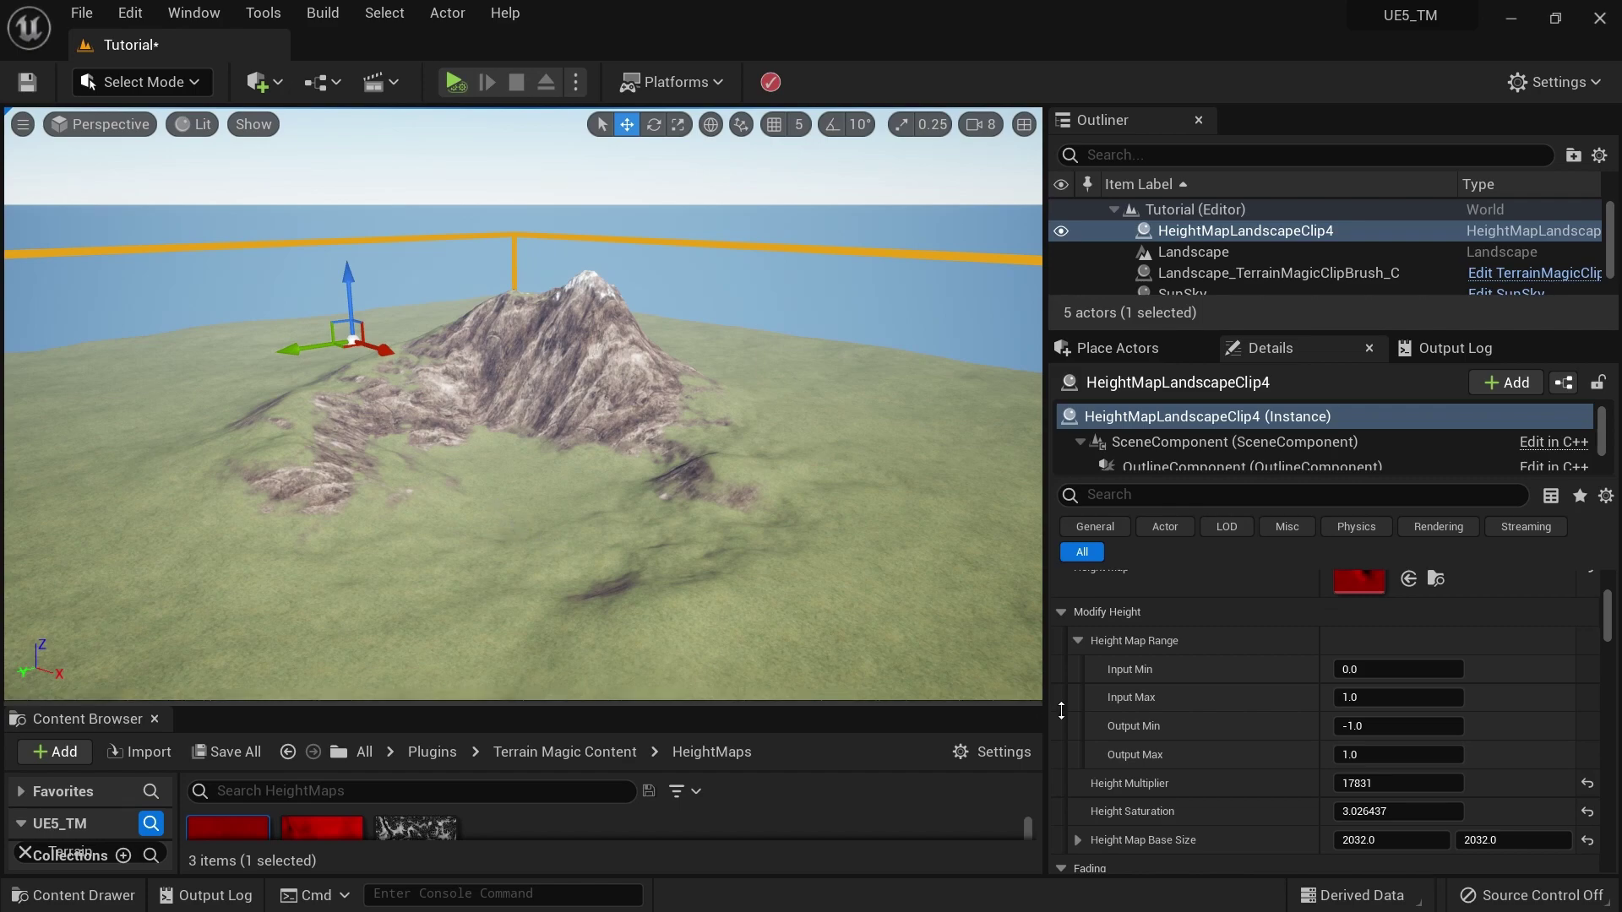
left_click(1587, 784)
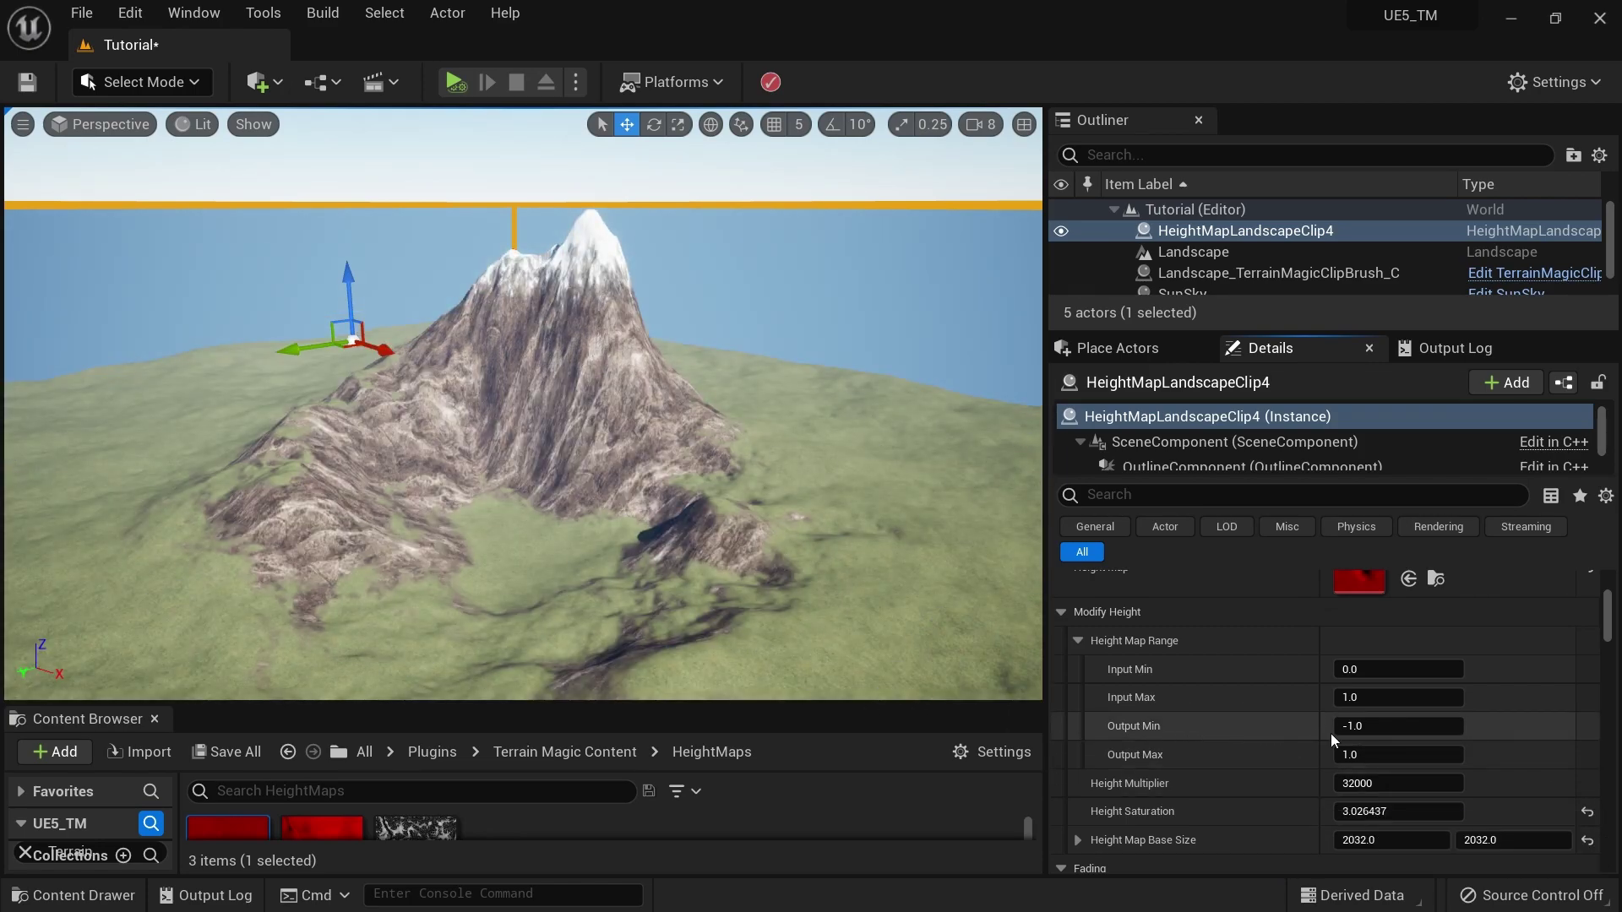
Step: Set the height map range's Output Min to 0 and check the terrain around the mountain
left_click(1356, 726)
type("0")
key("Return")
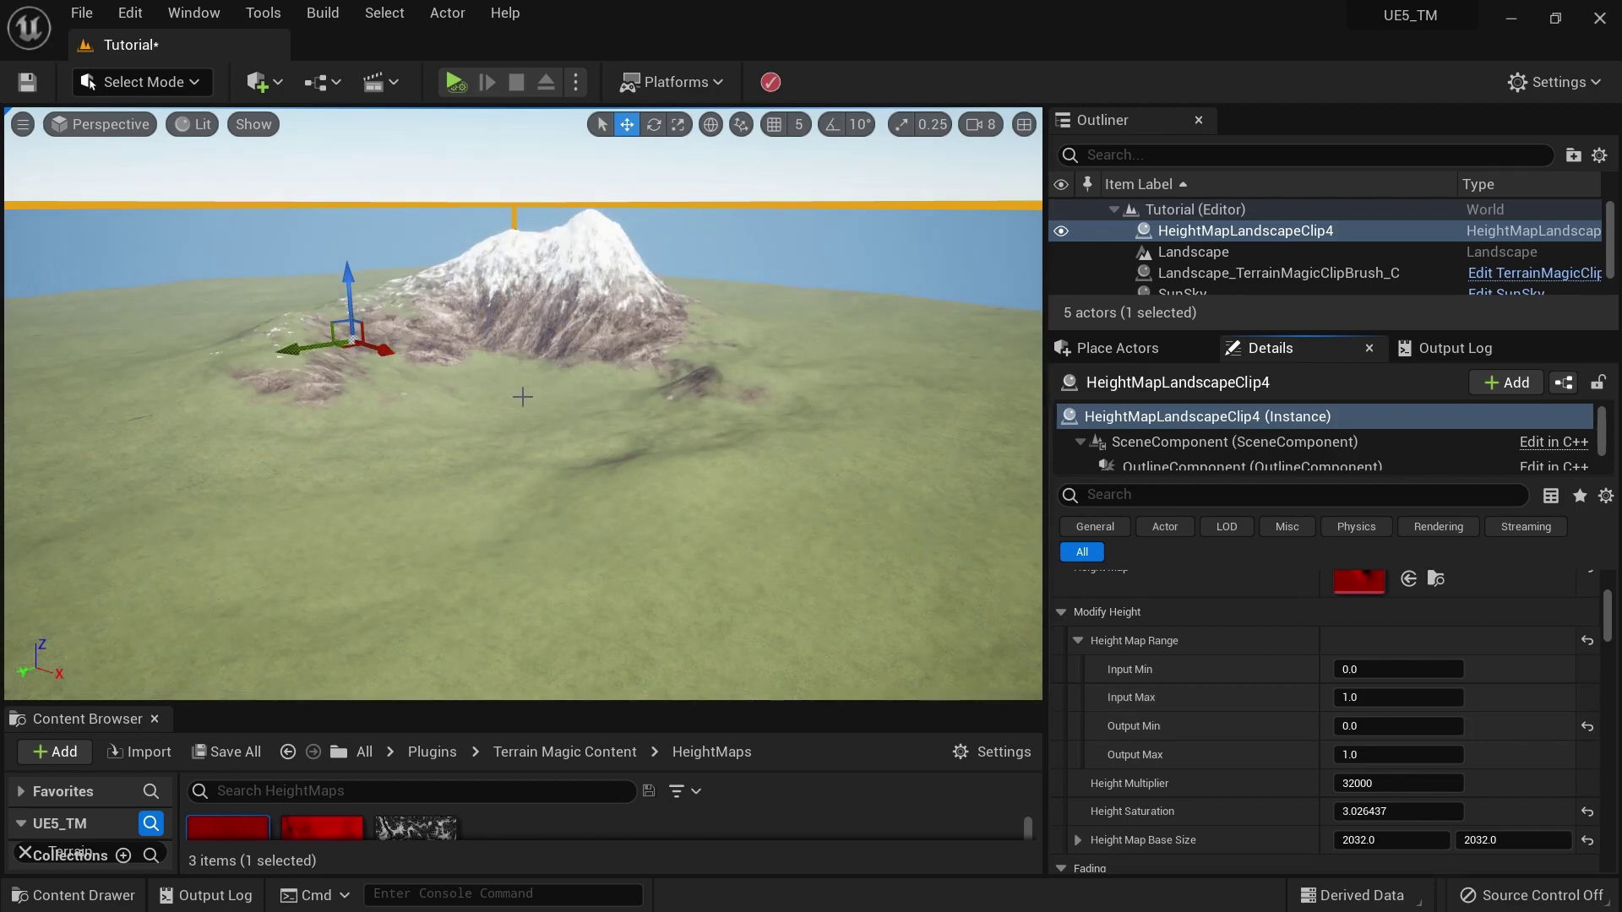
key("w")
right_click_drag(513, 415, 367, 385)
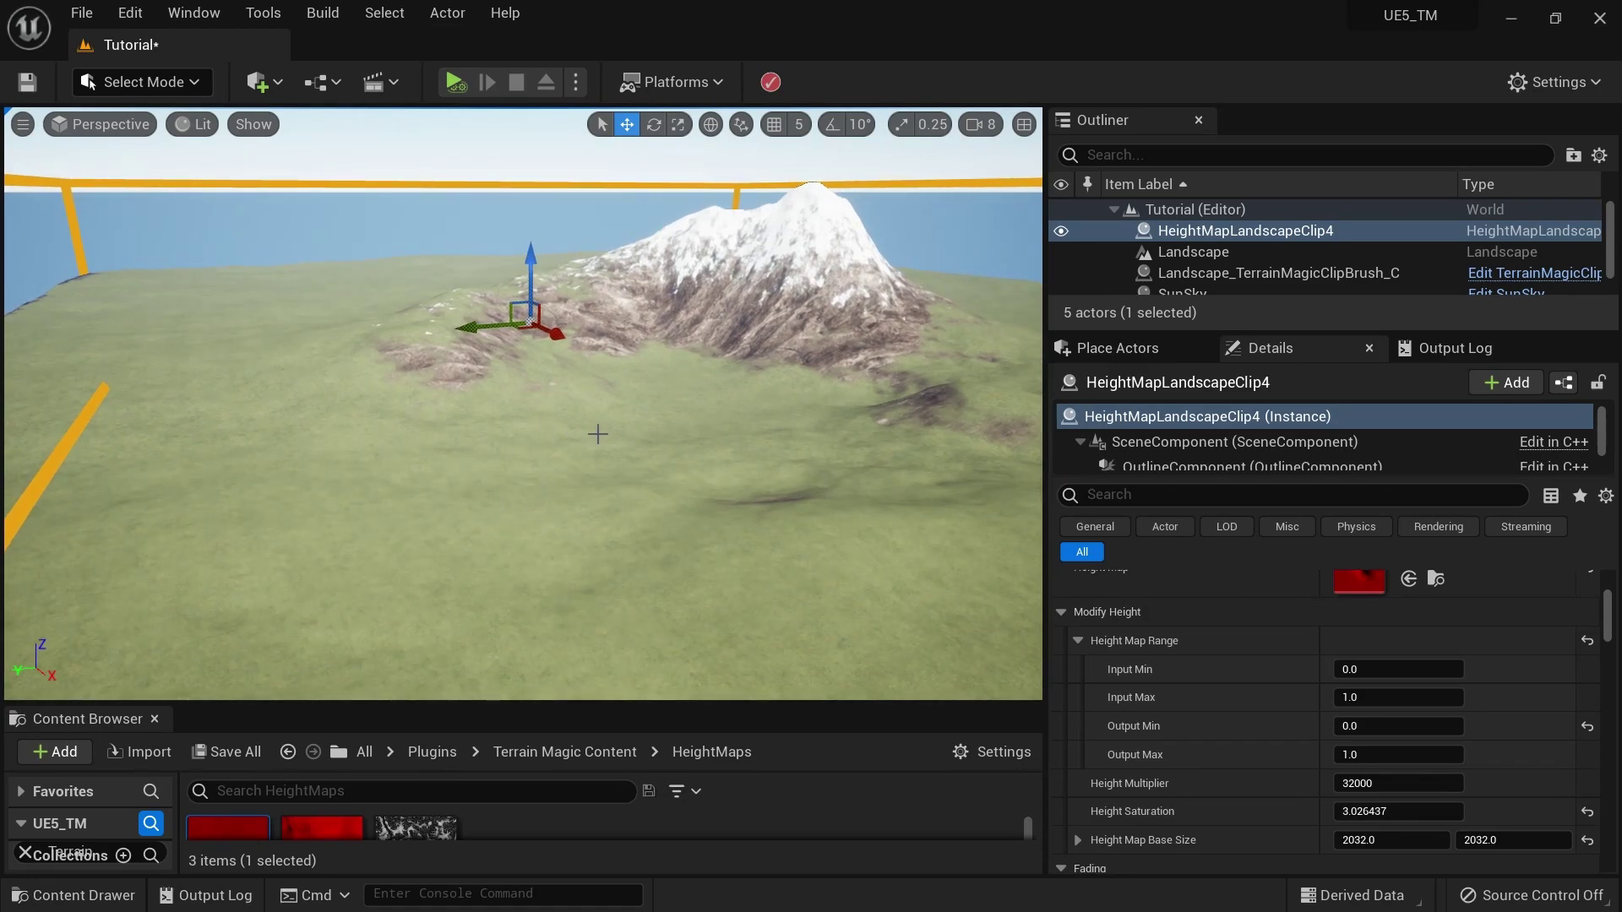
middle_click_drag(771, 228, 735, 290)
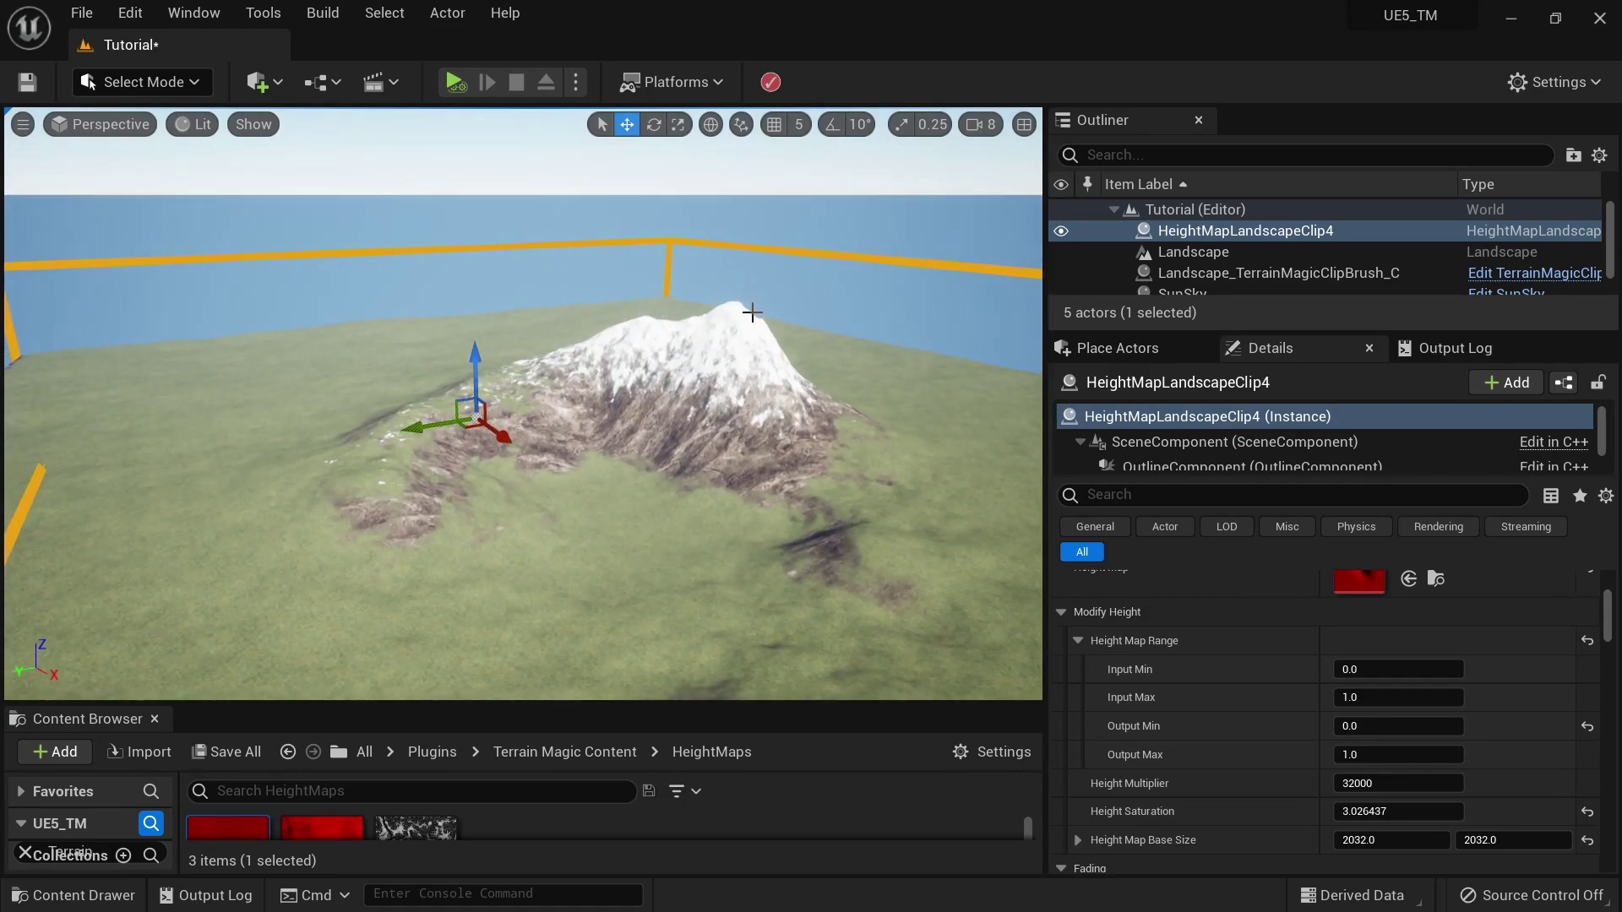
right_click_drag(540, 565, 546, 571)
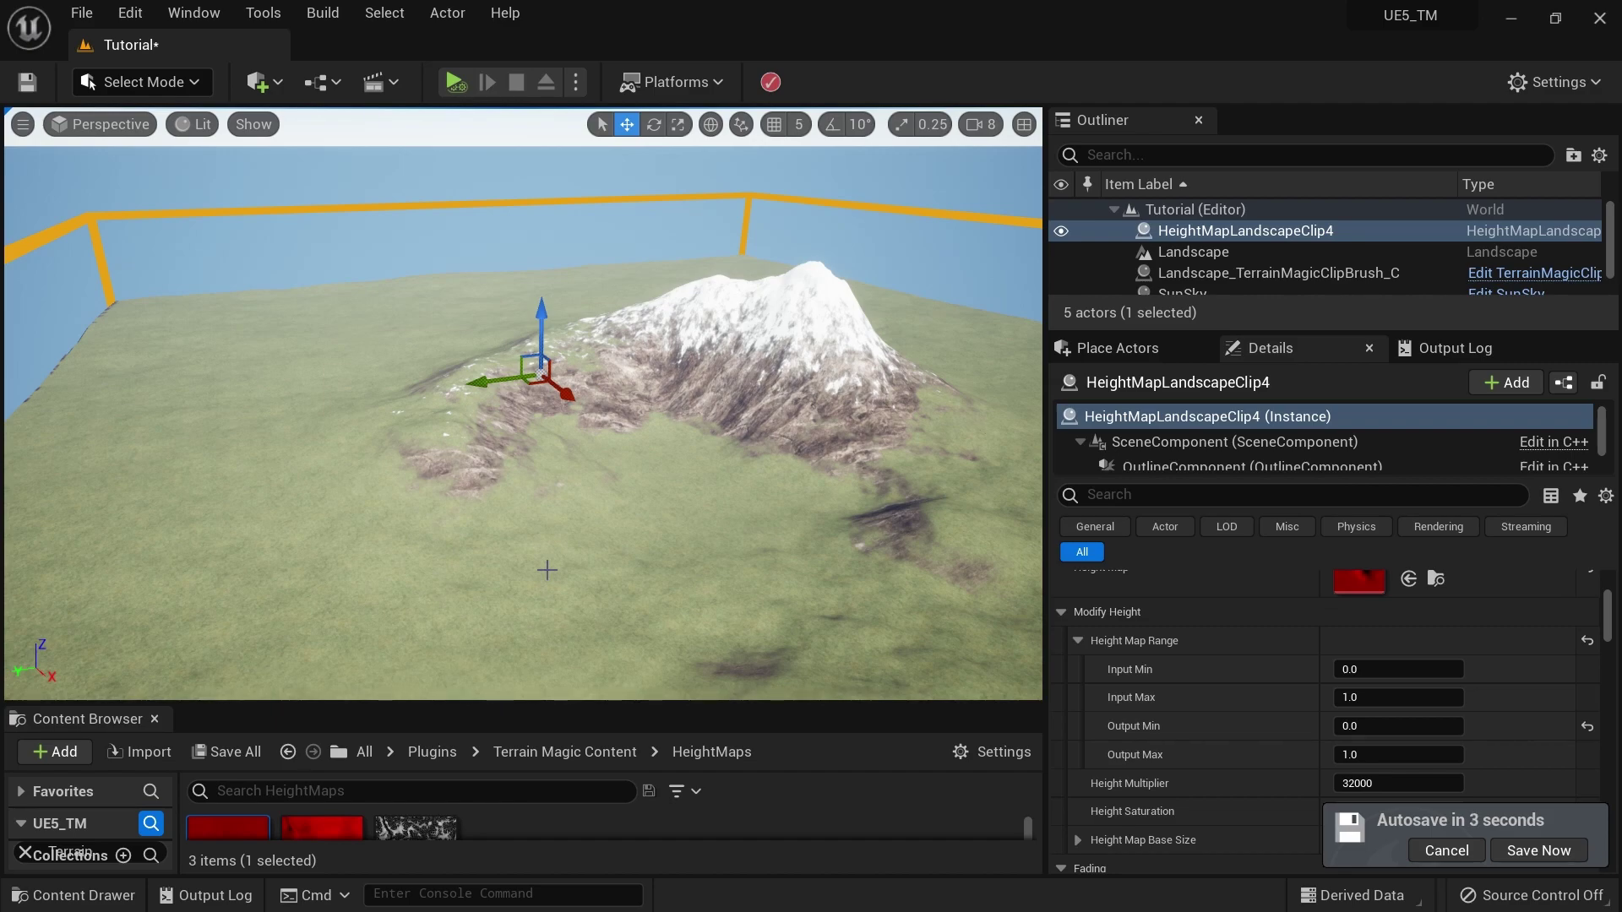
Step: Delete the height map landscape clip from the level
right_click_drag(439, 464, 557, 482)
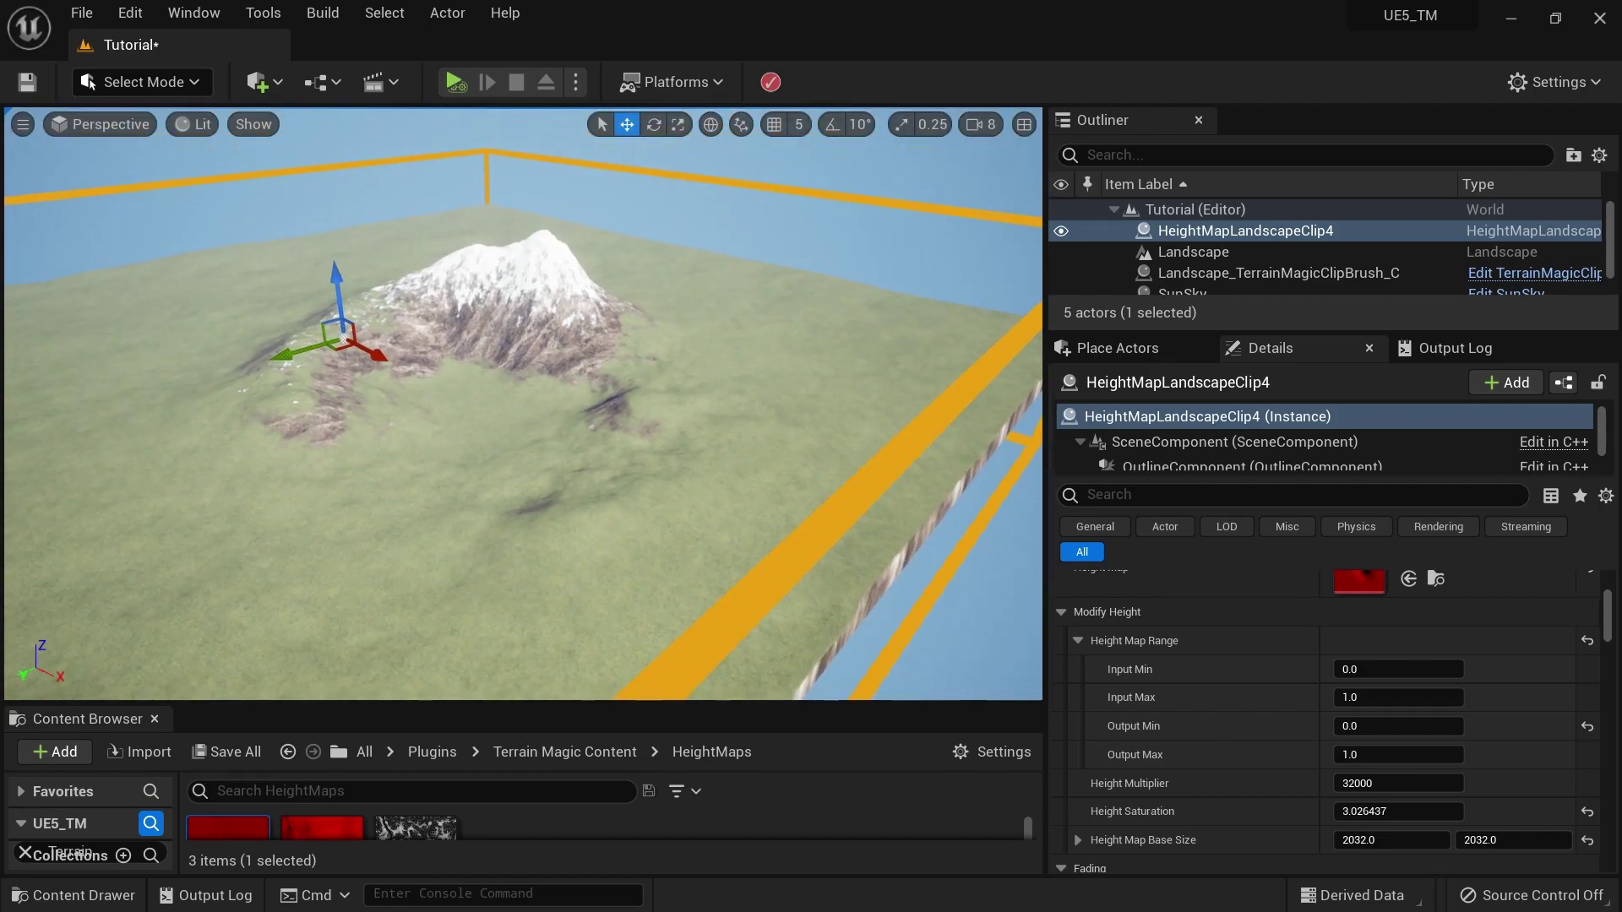
left_click(1219, 252)
left_click(1223, 233)
key("Delete")
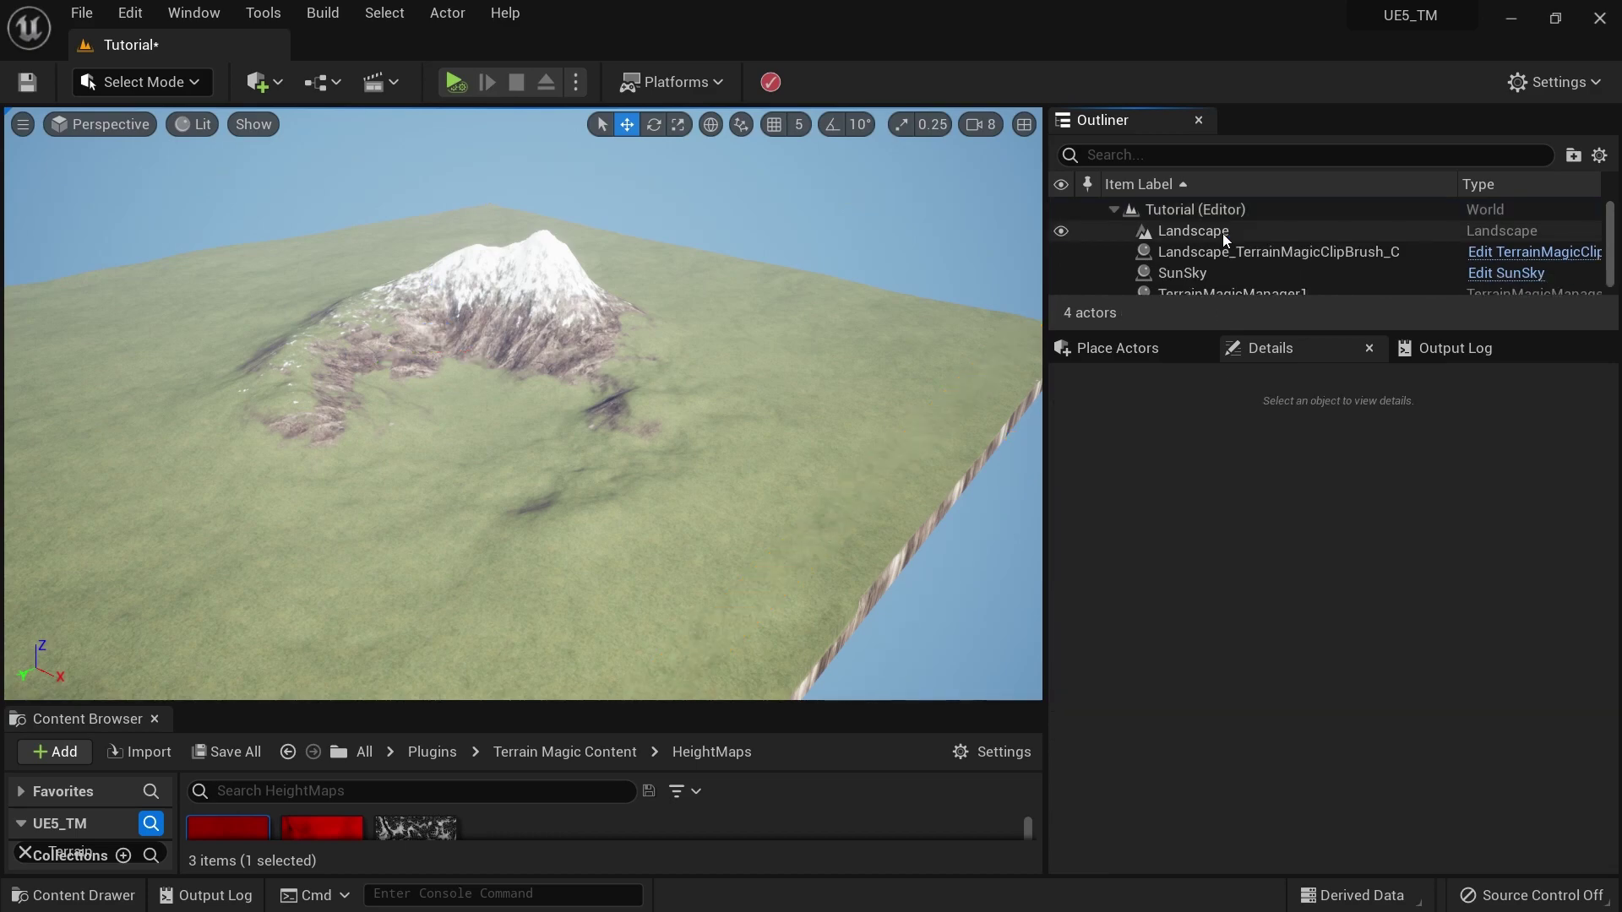
Step: Find the Earth Landscape Clip among the placeable actors and place one on the landscape near the mountain
left_click(1118, 348)
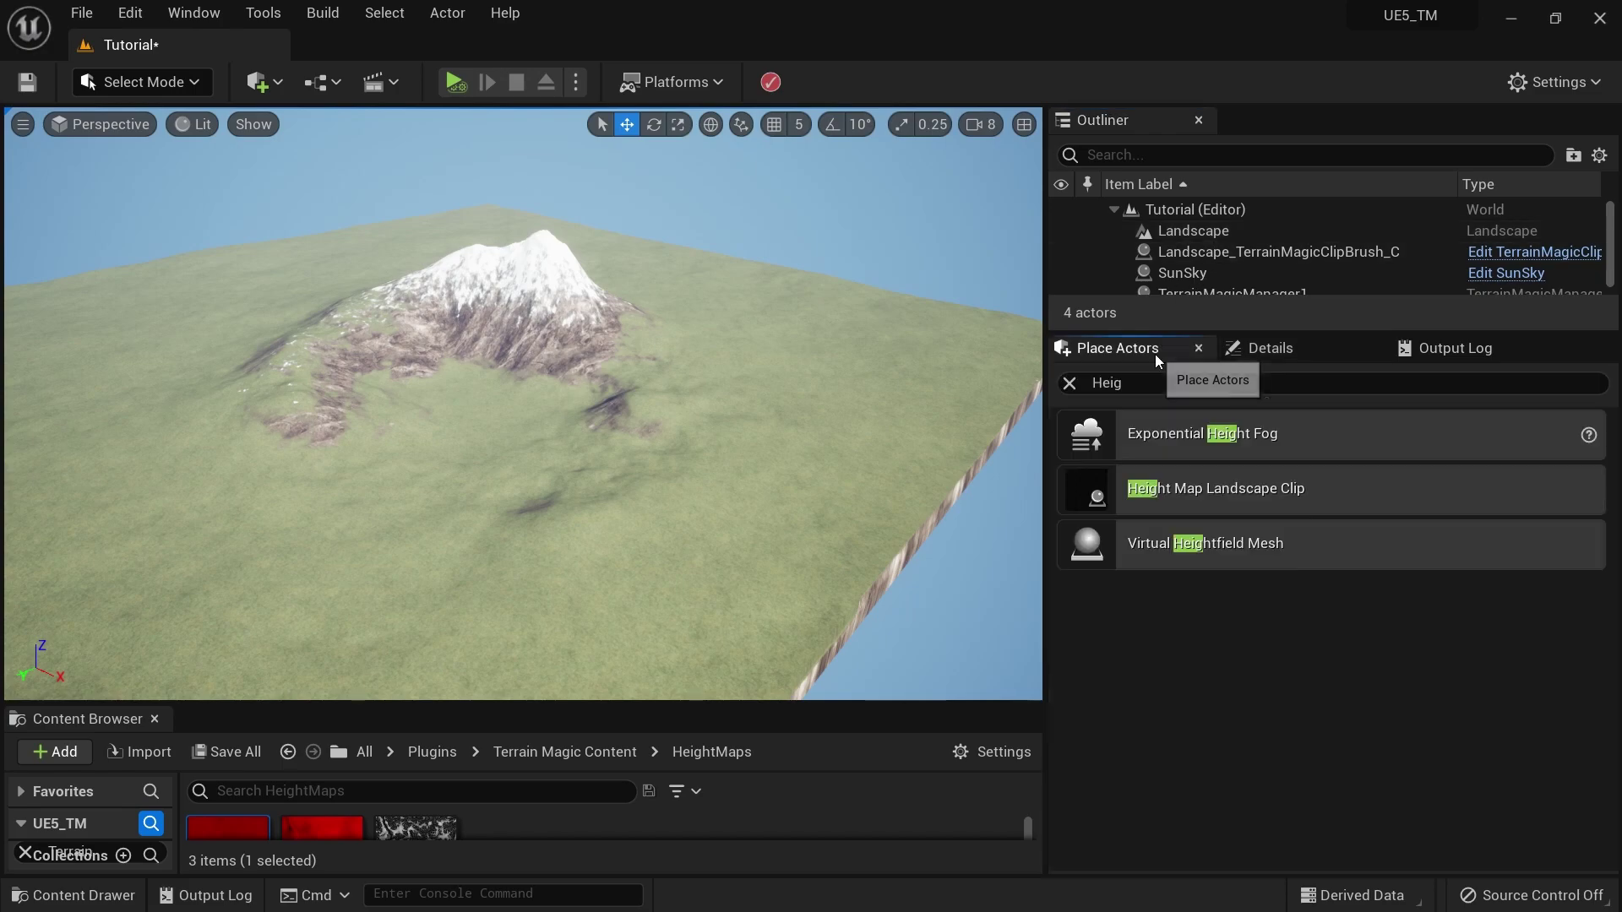
left_click(1125, 382)
type("Ear")
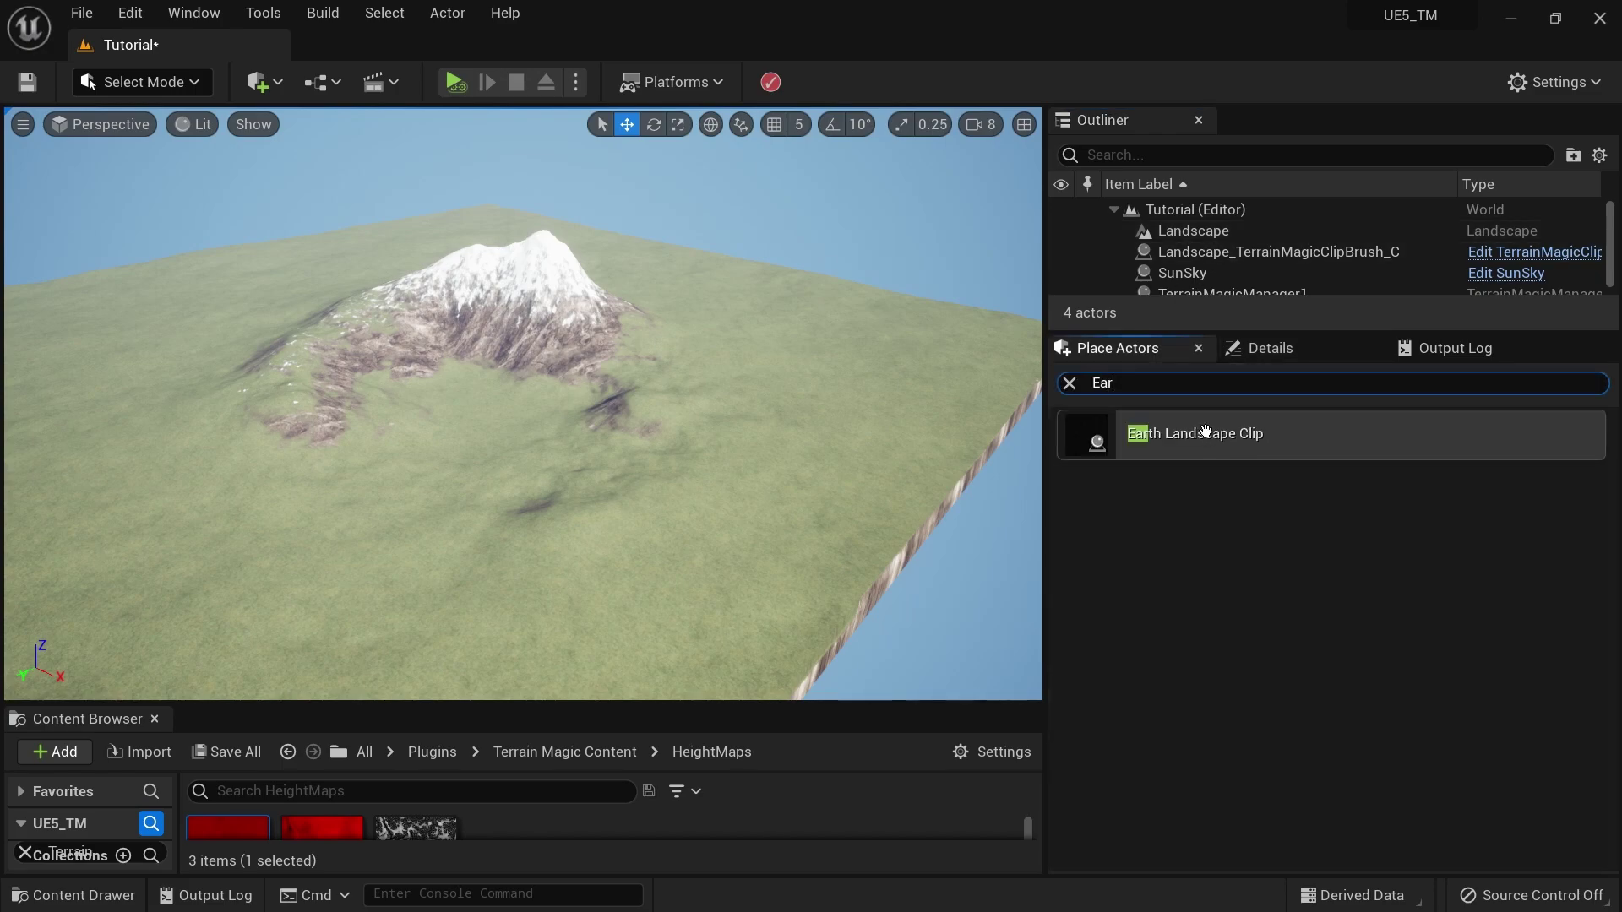
left_click_drag(1205, 431, 404, 372)
Step: Match the Earth landscape clip's size to the whole landscape
left_click(1299, 353)
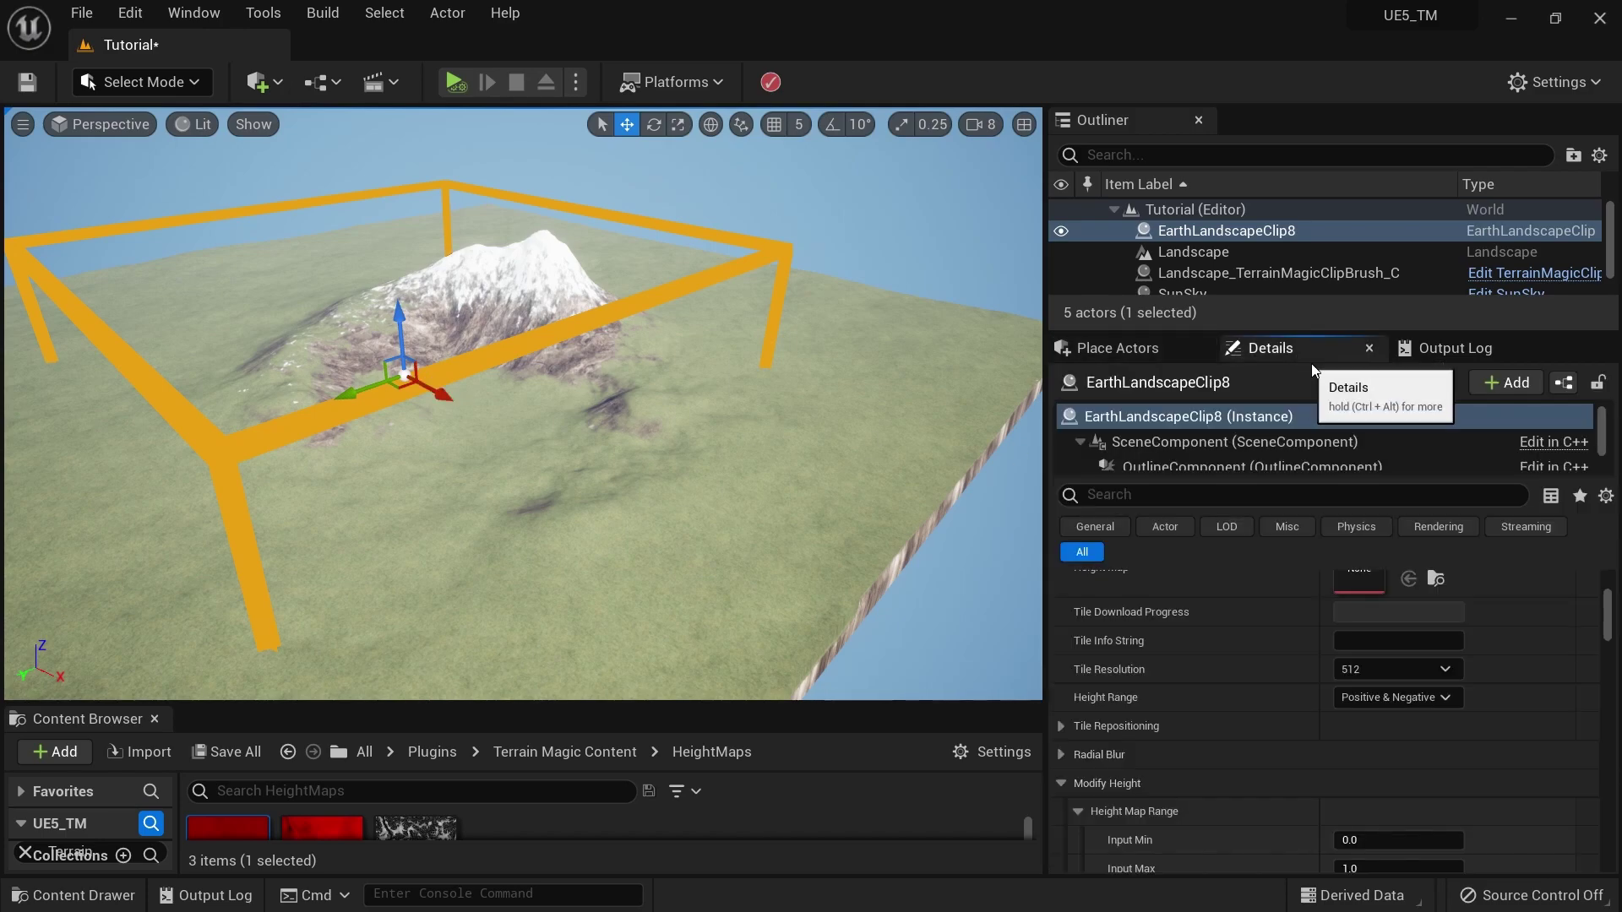
scroll(1404, 601, "down", 5)
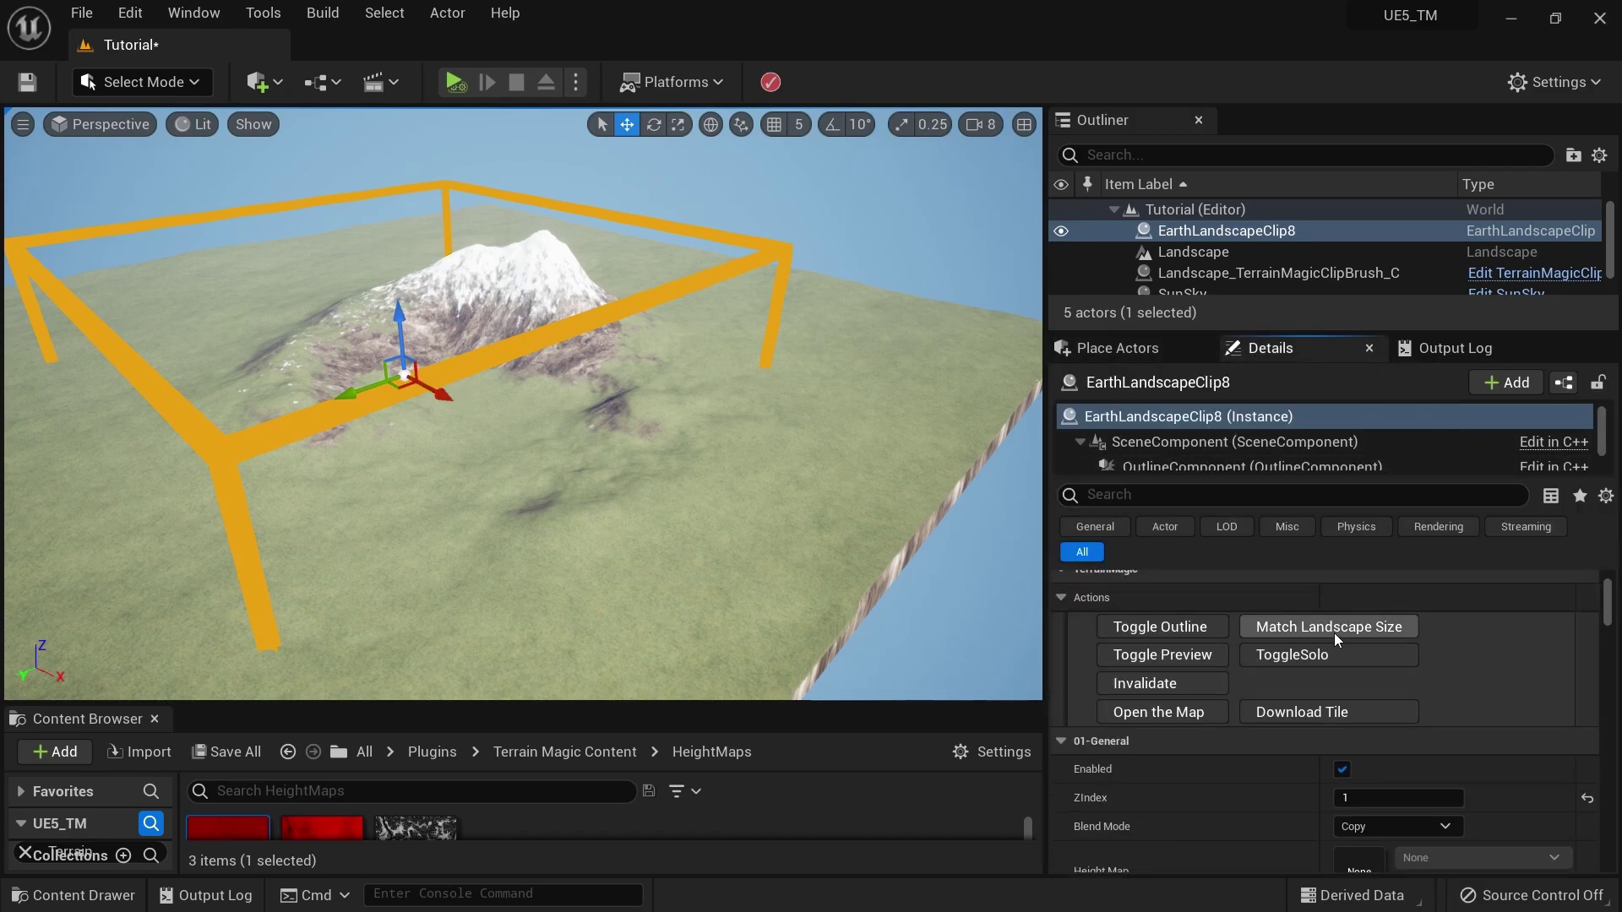
left_click(1343, 630)
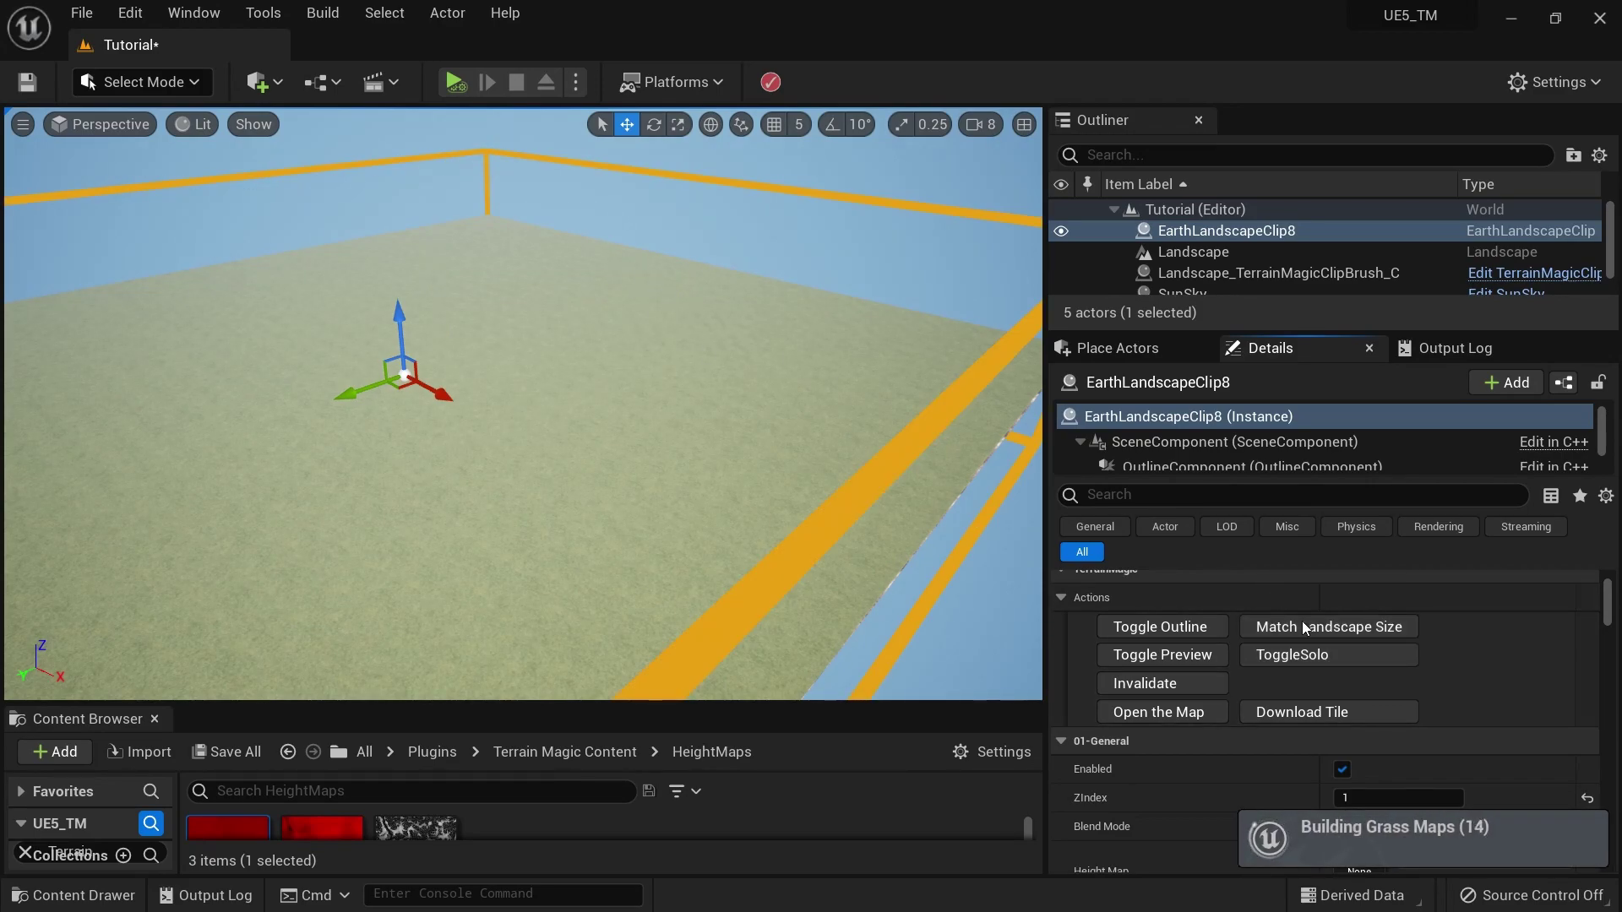
Step: Open the Earth clip's online tile map and copy the tile info 412,784,11 for the mountains northeast of Crawford
scroll(846, 347, "down", 2)
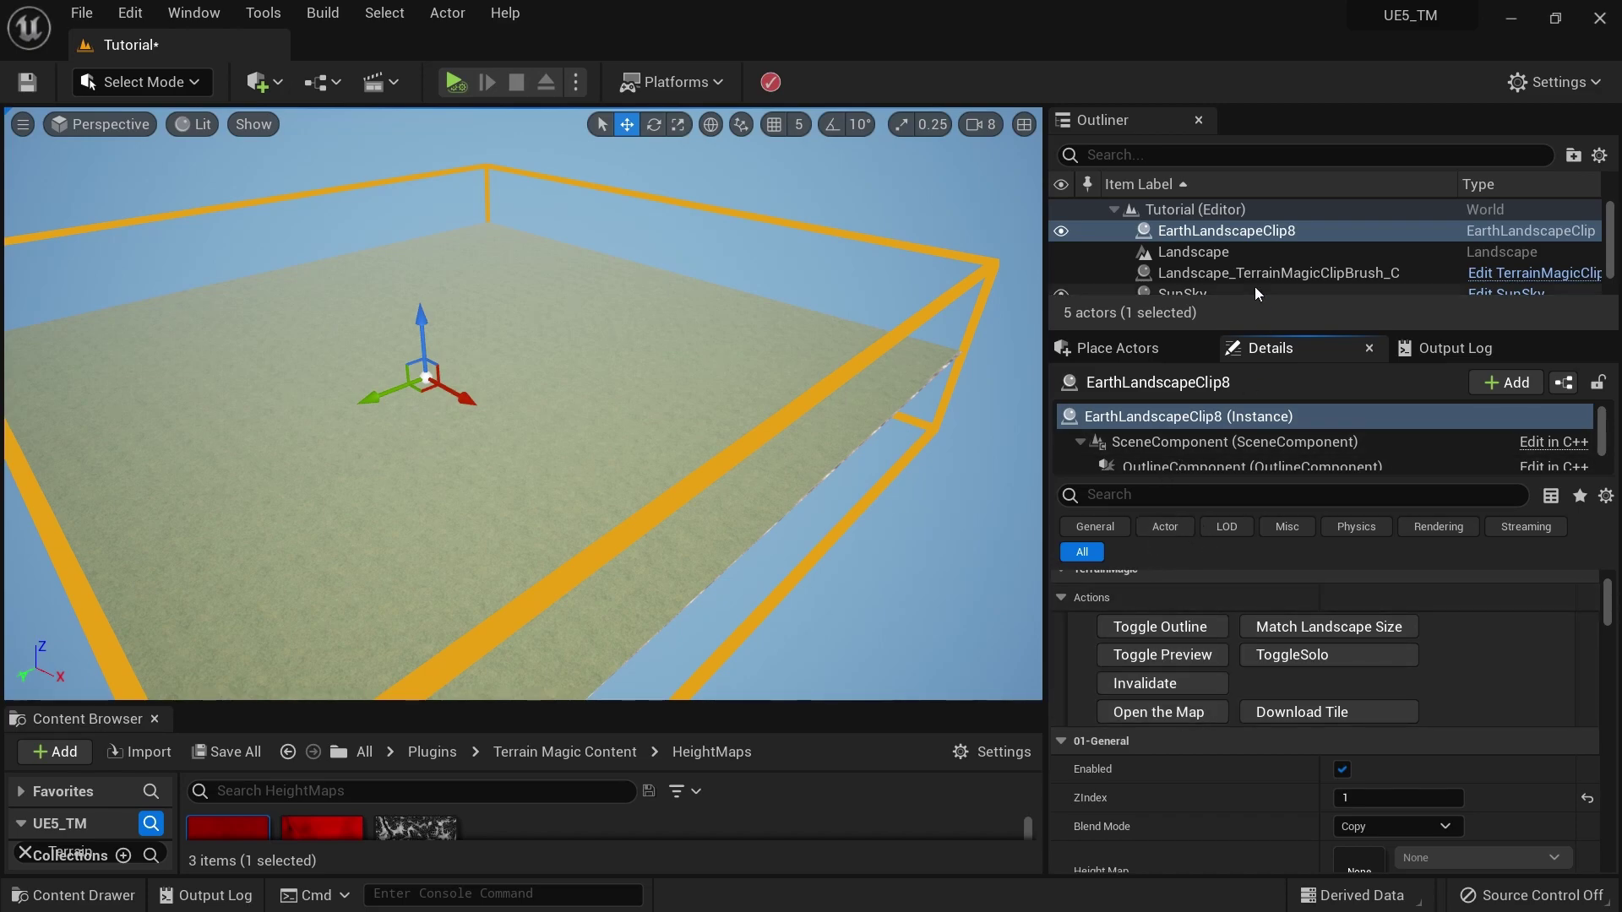
left_click(1170, 714)
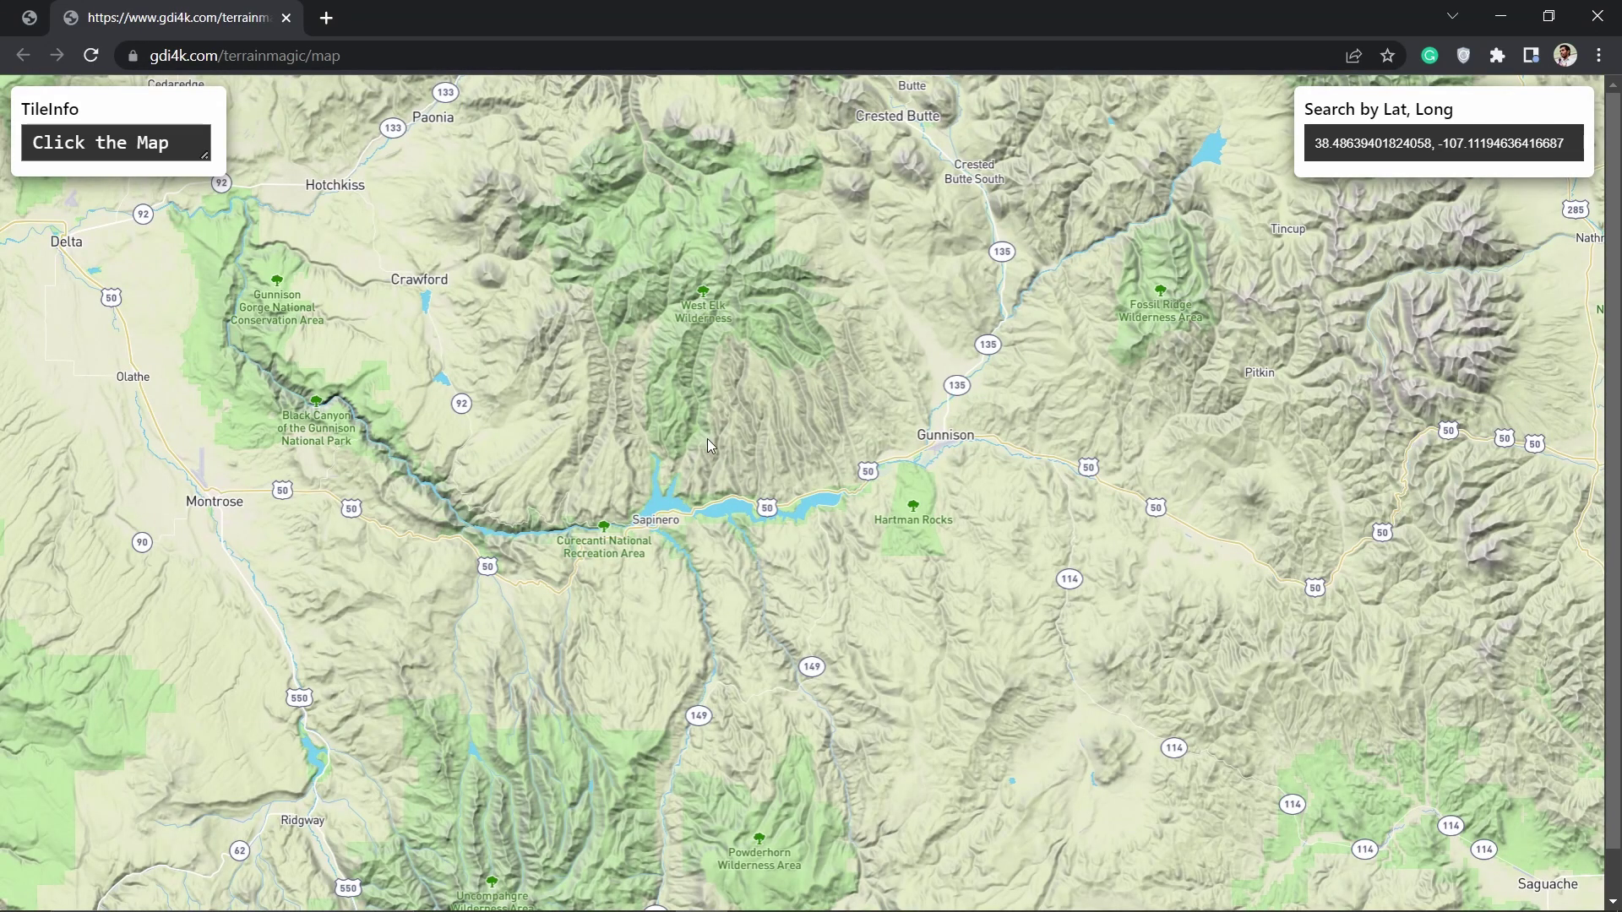
left_click(29, 16)
scroll(388, 203, "down", 3)
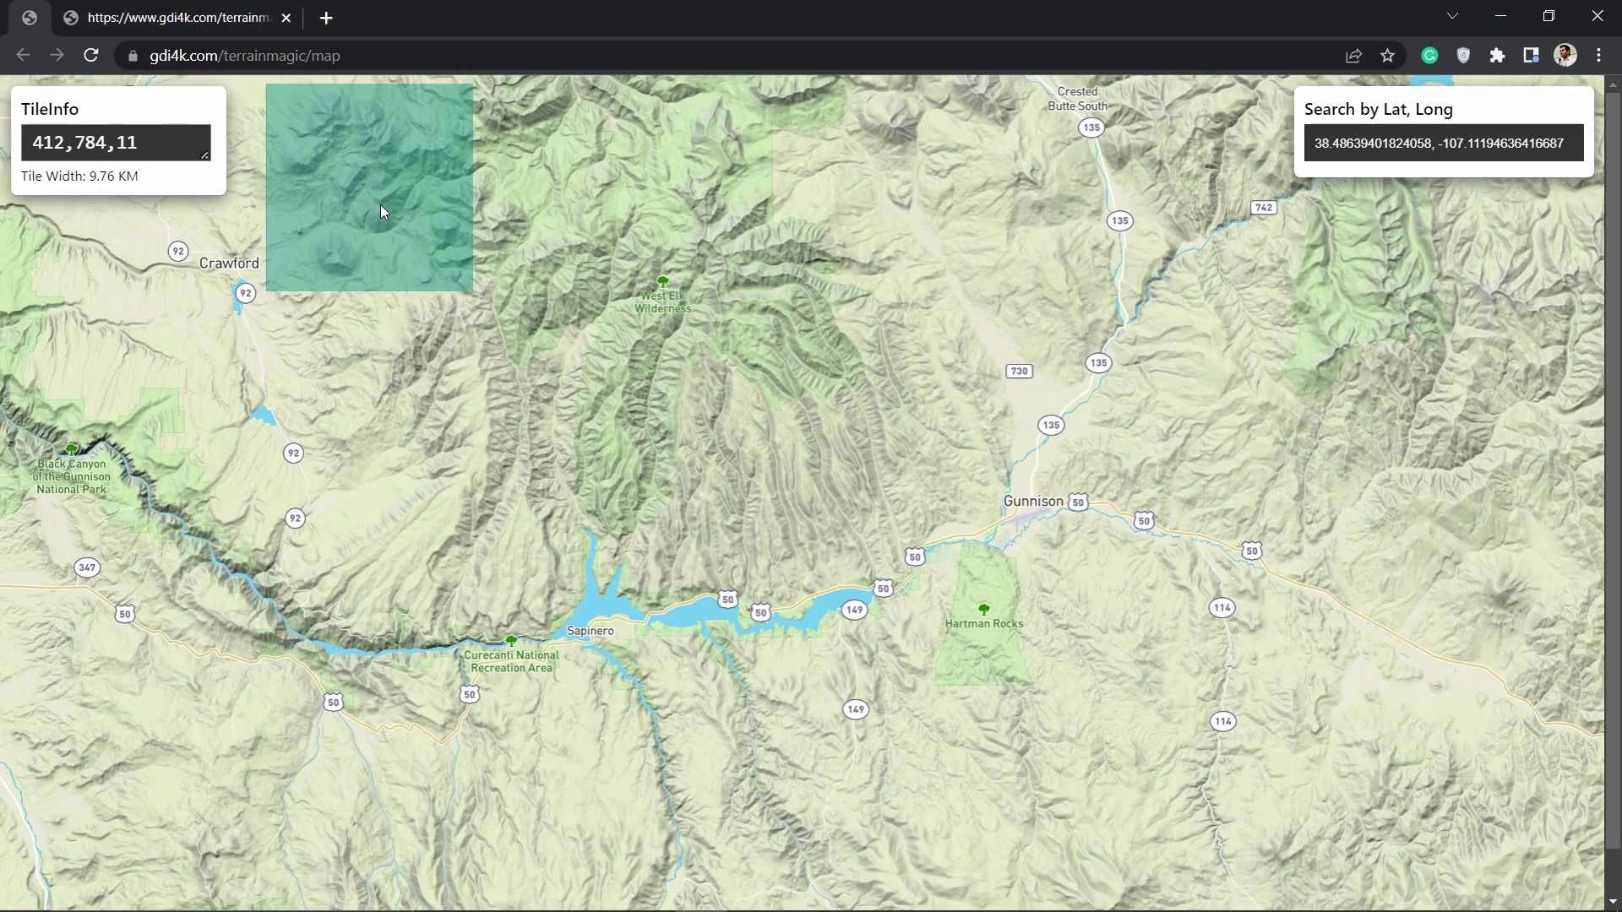
scroll(369, 175, "up", 2)
left_click(372, 186)
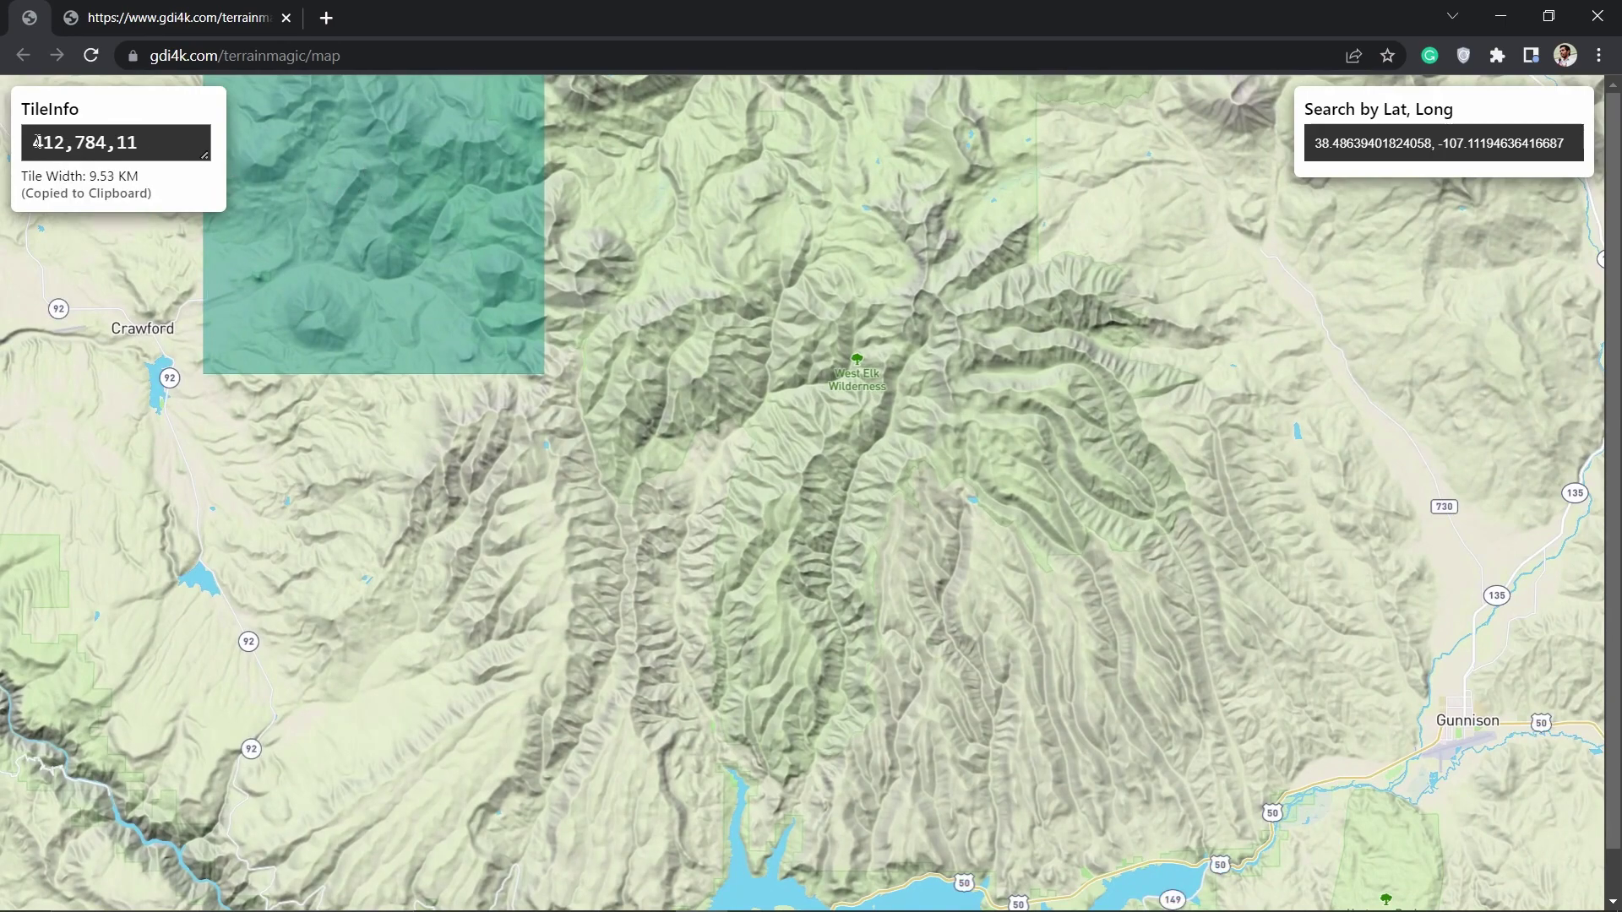
Step: Return to Unreal Editor and paste 412,784,11 into the Earth clip's Tile Info String
key("alt+Tab")
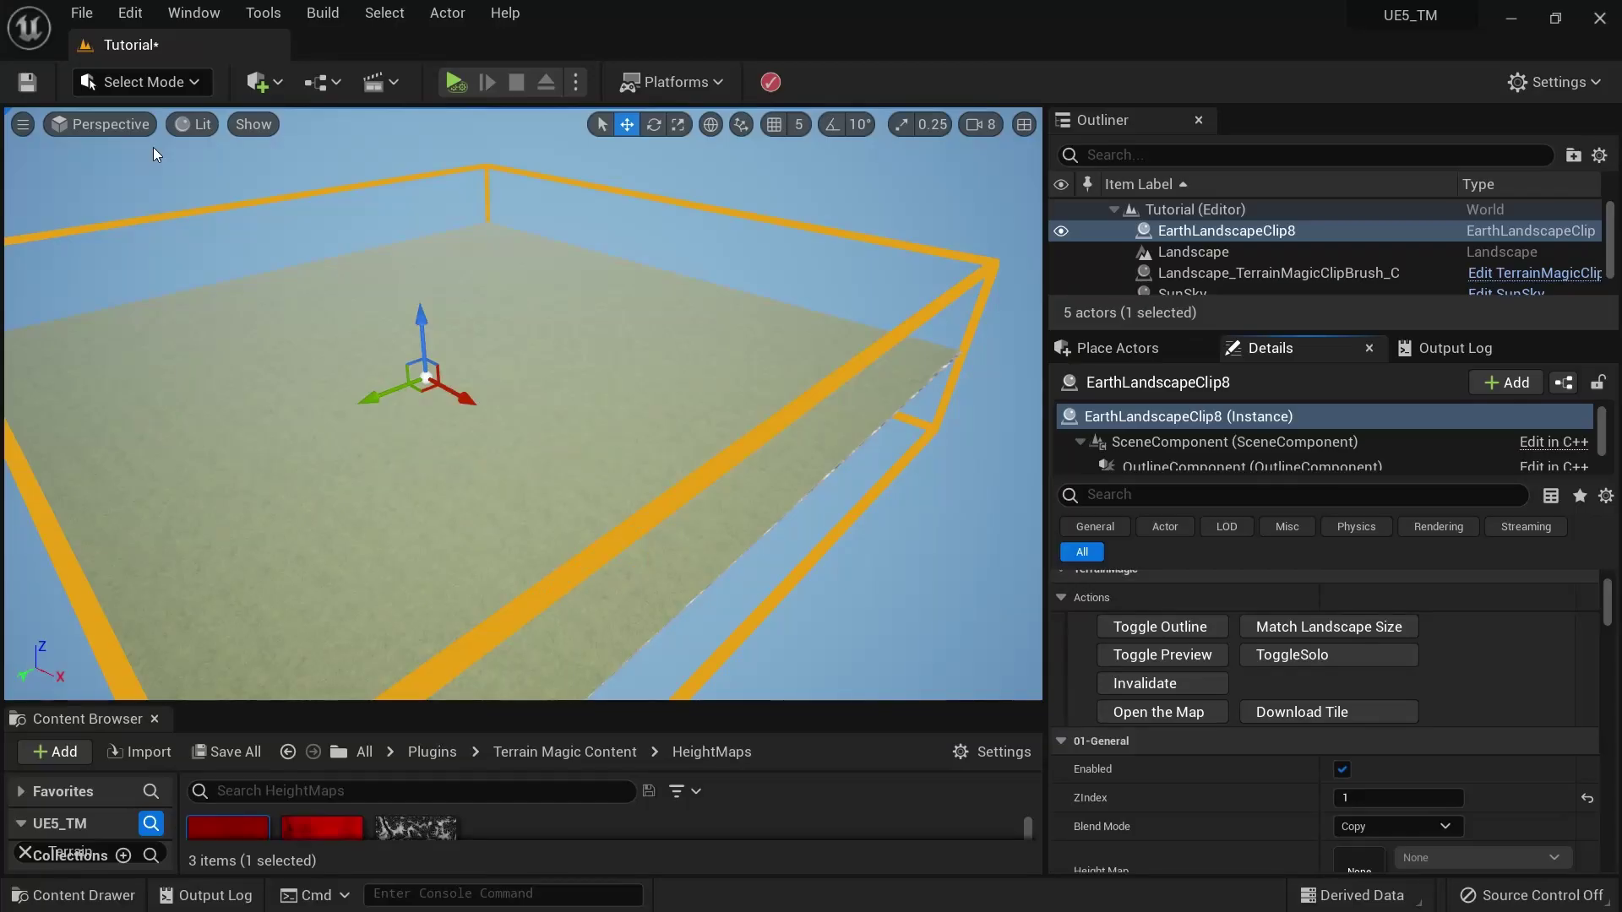
scroll(1318, 676, "down", 3)
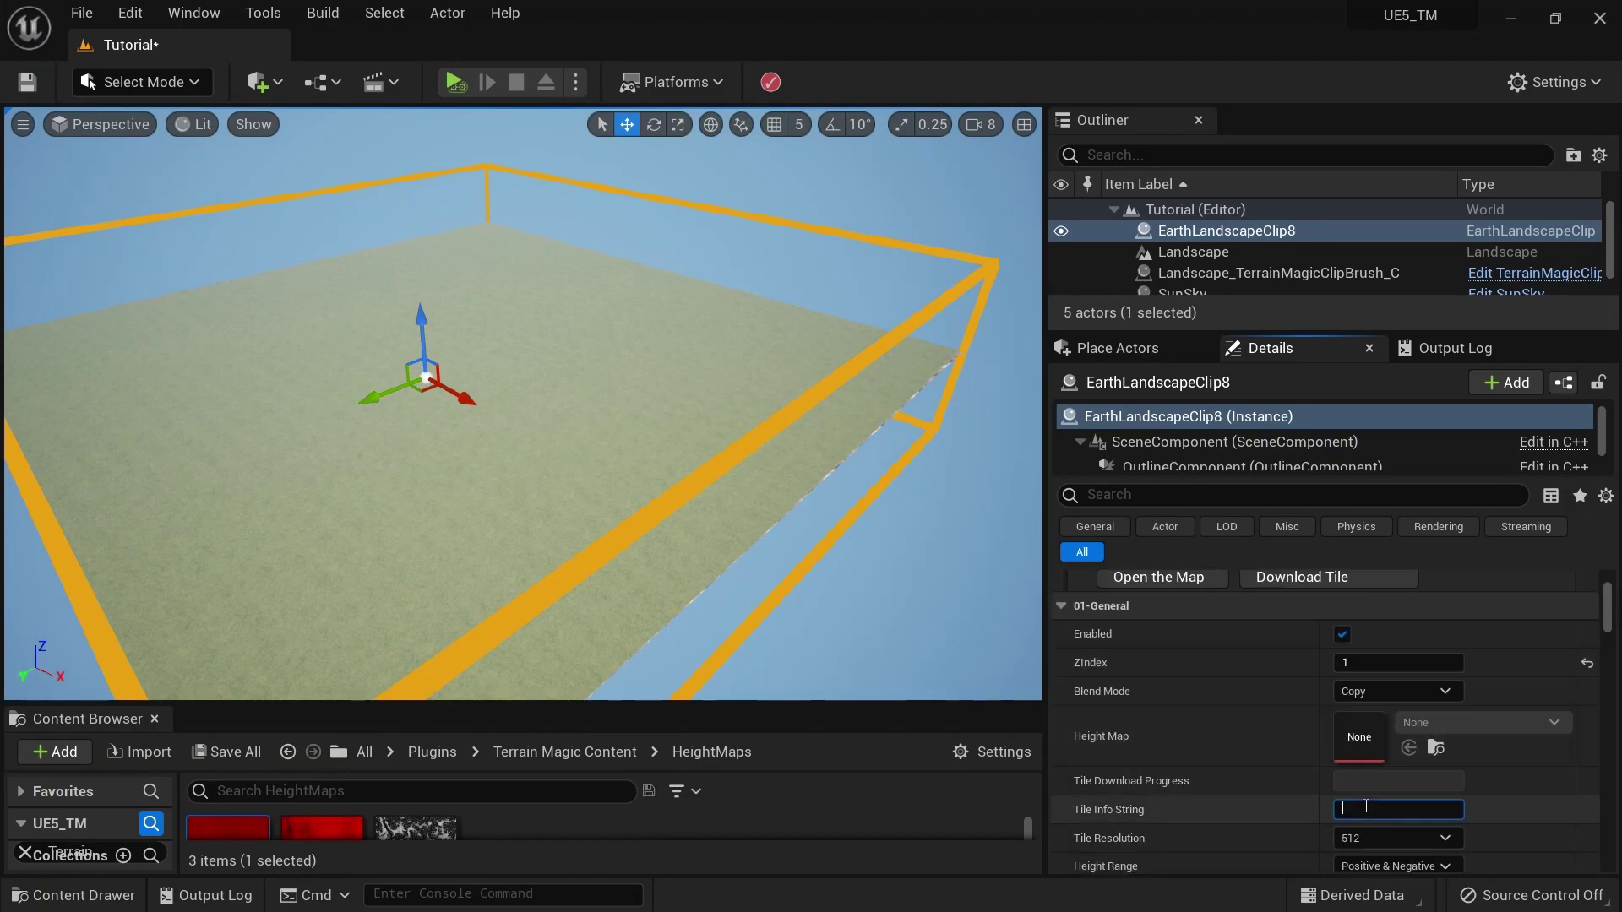
left_click(1366, 806)
key("ctrl+v")
Step: Download the Earth clip's tile and look over the generated mountain terrain
scroll(1509, 809, "up", 2)
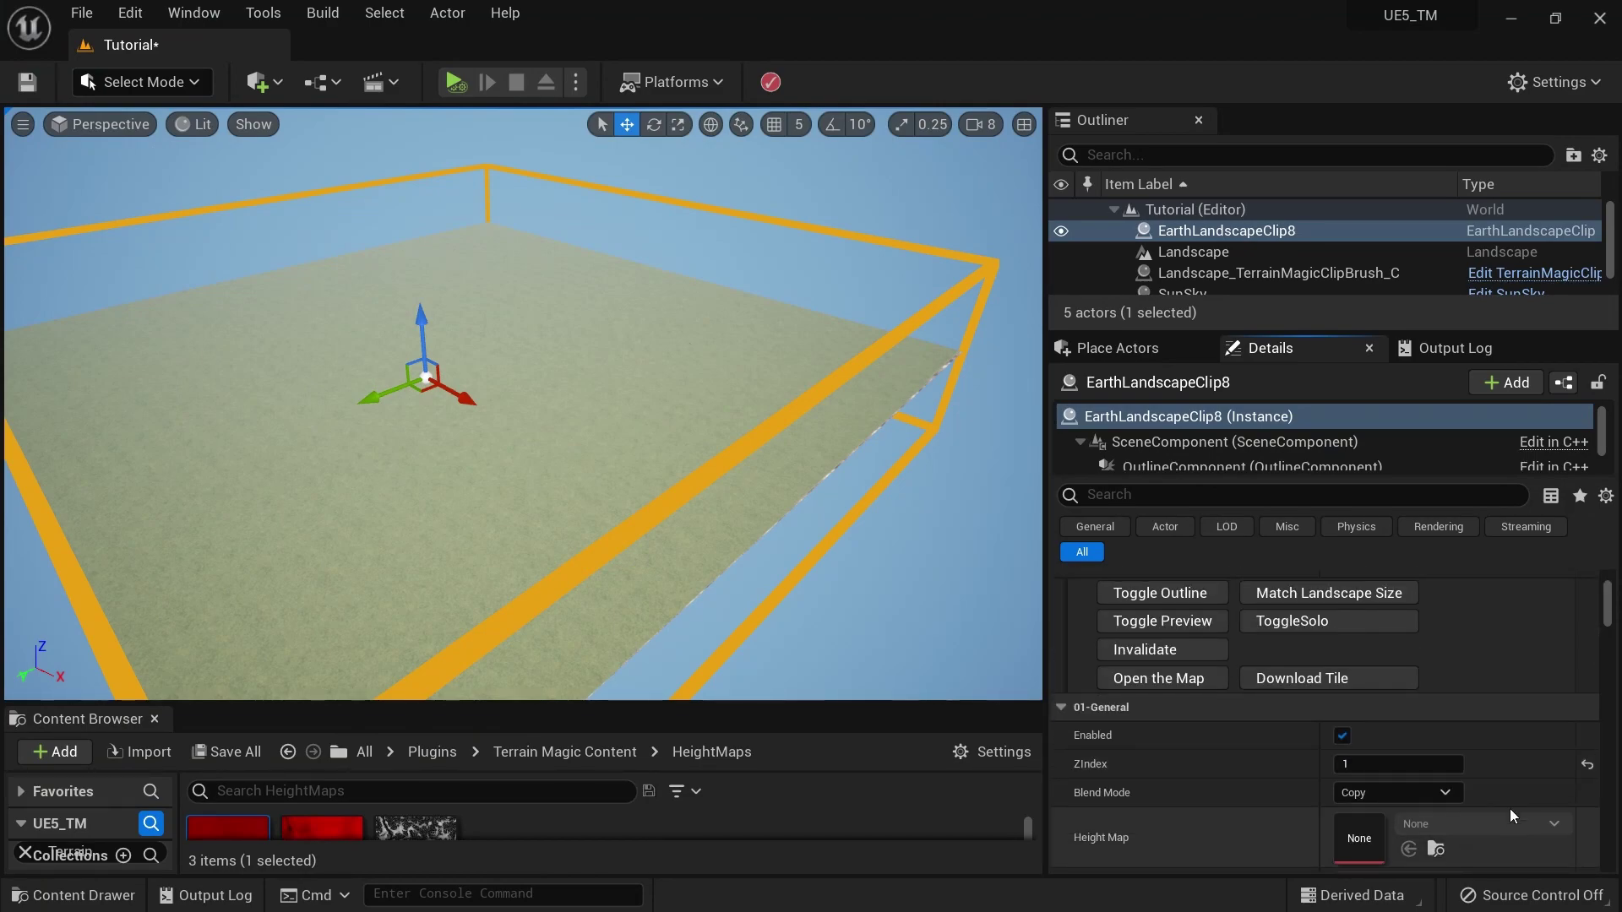
left_click(1295, 681)
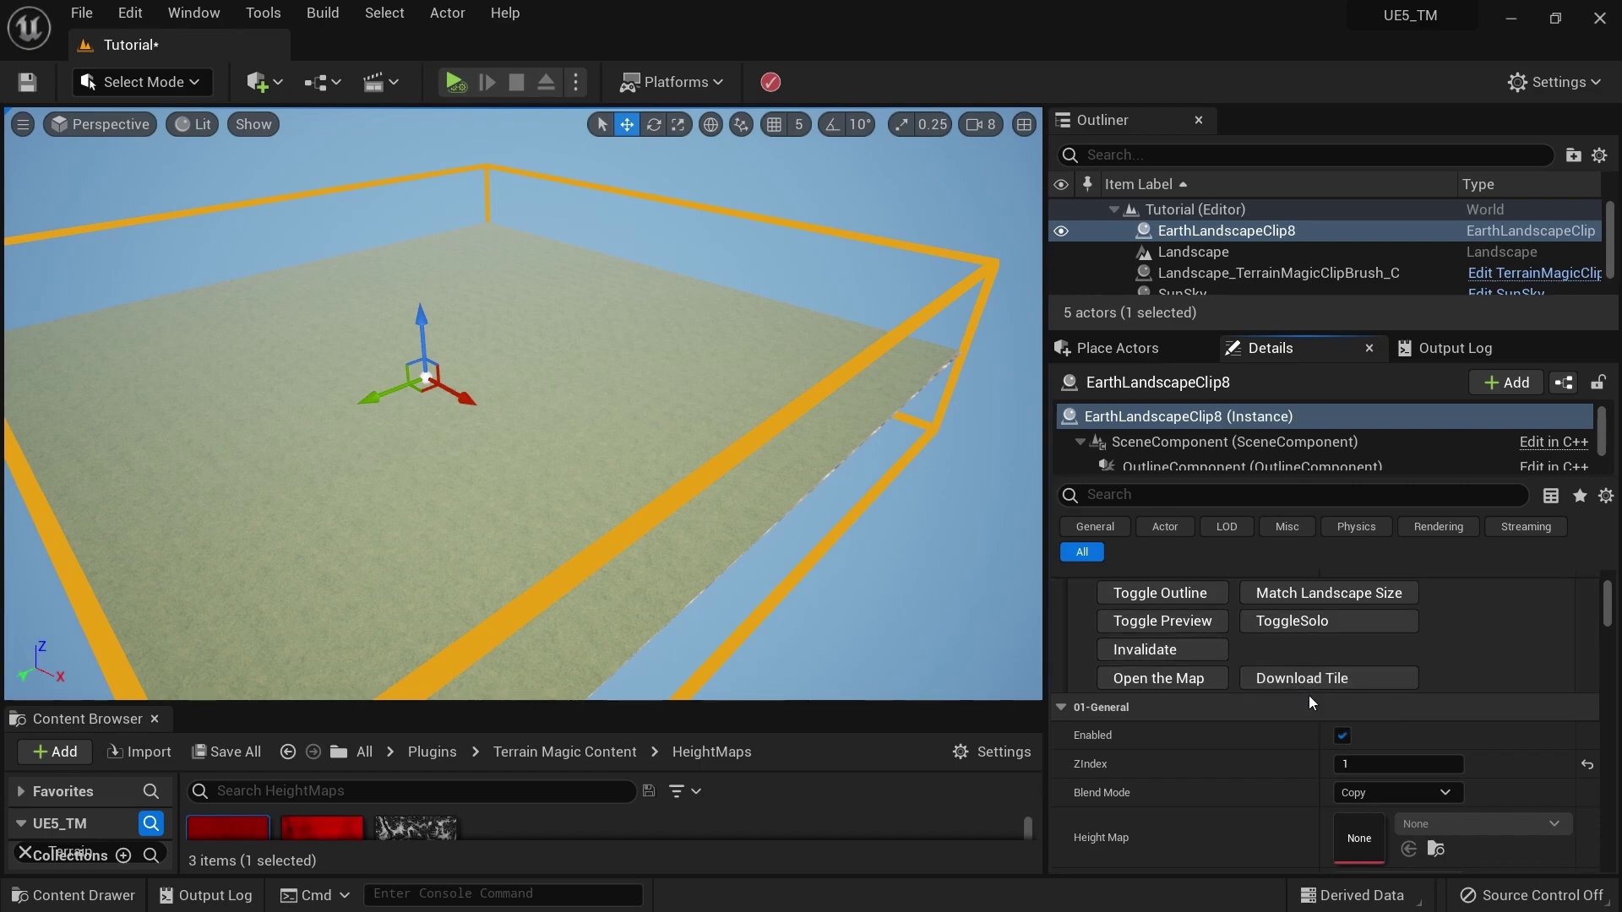
right_click_drag(684, 544, 719, 553)
right_click_drag(540, 422, 532, 422)
Step: Try the Positive Only height range on the Earth clip and check its Height Map Range values
scroll(1251, 733, "down", 5)
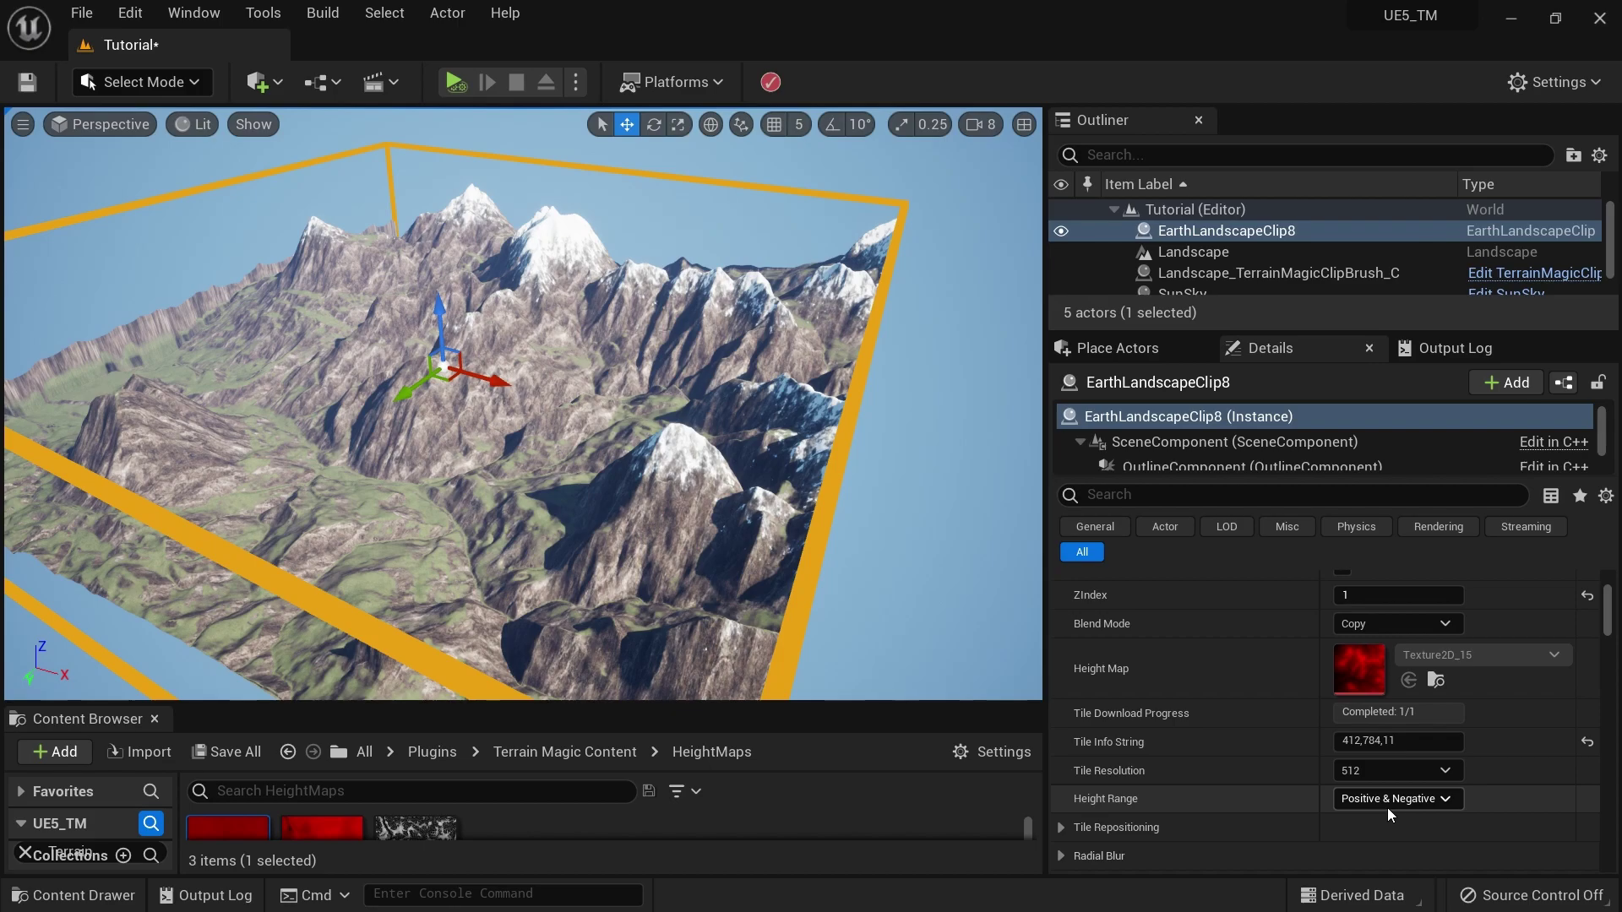
scroll(1387, 808, "down", 3)
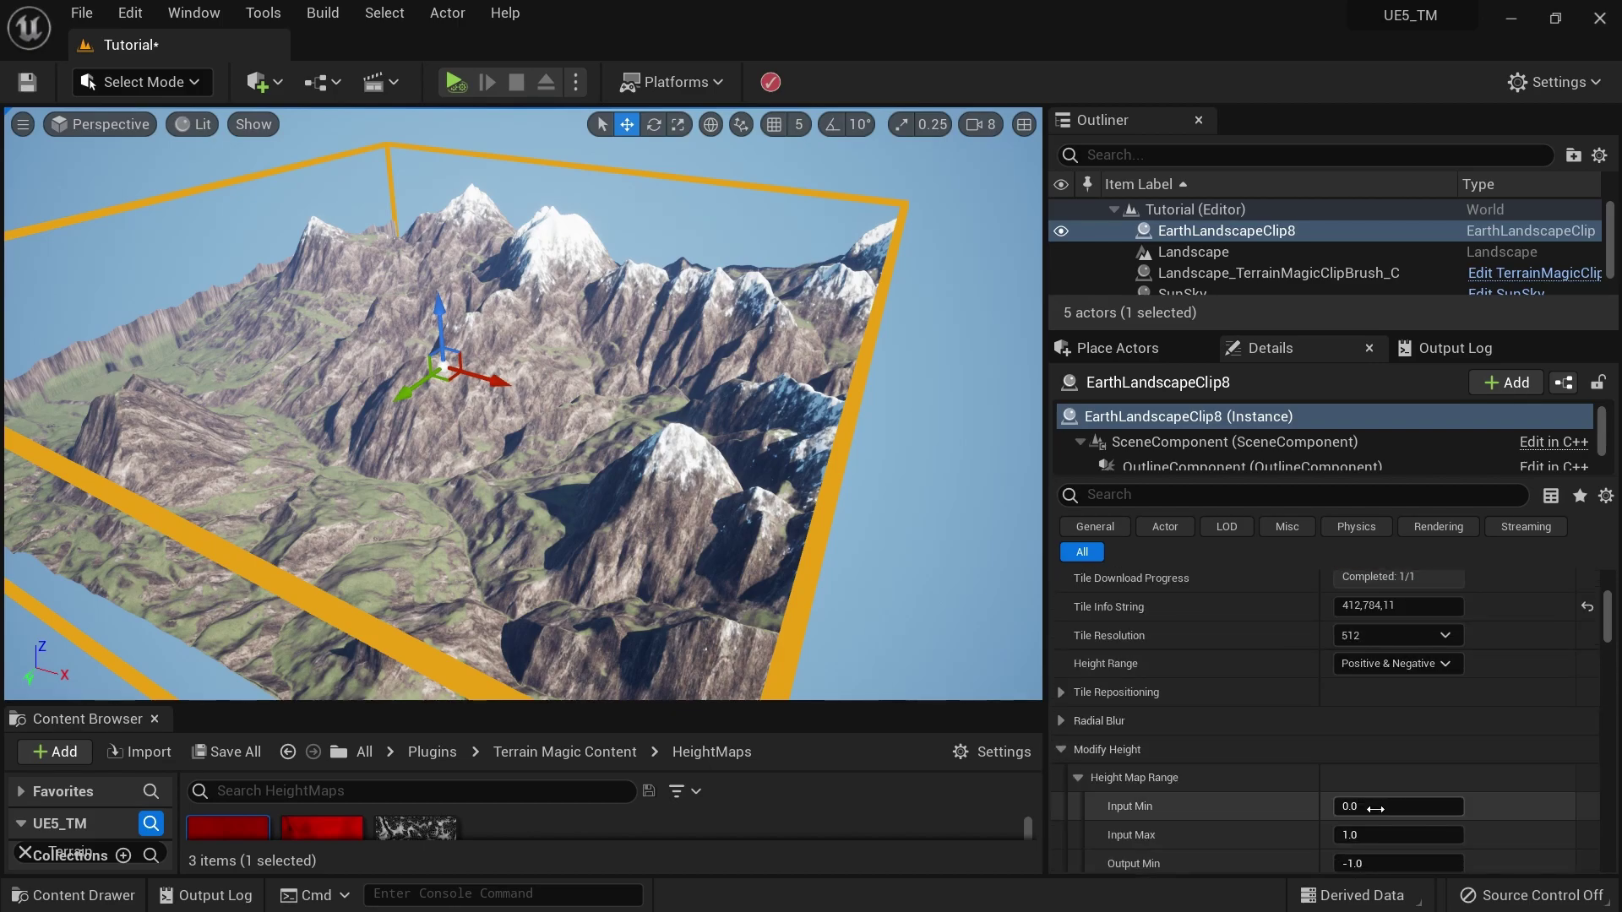
scroll(1281, 794, "up", 1)
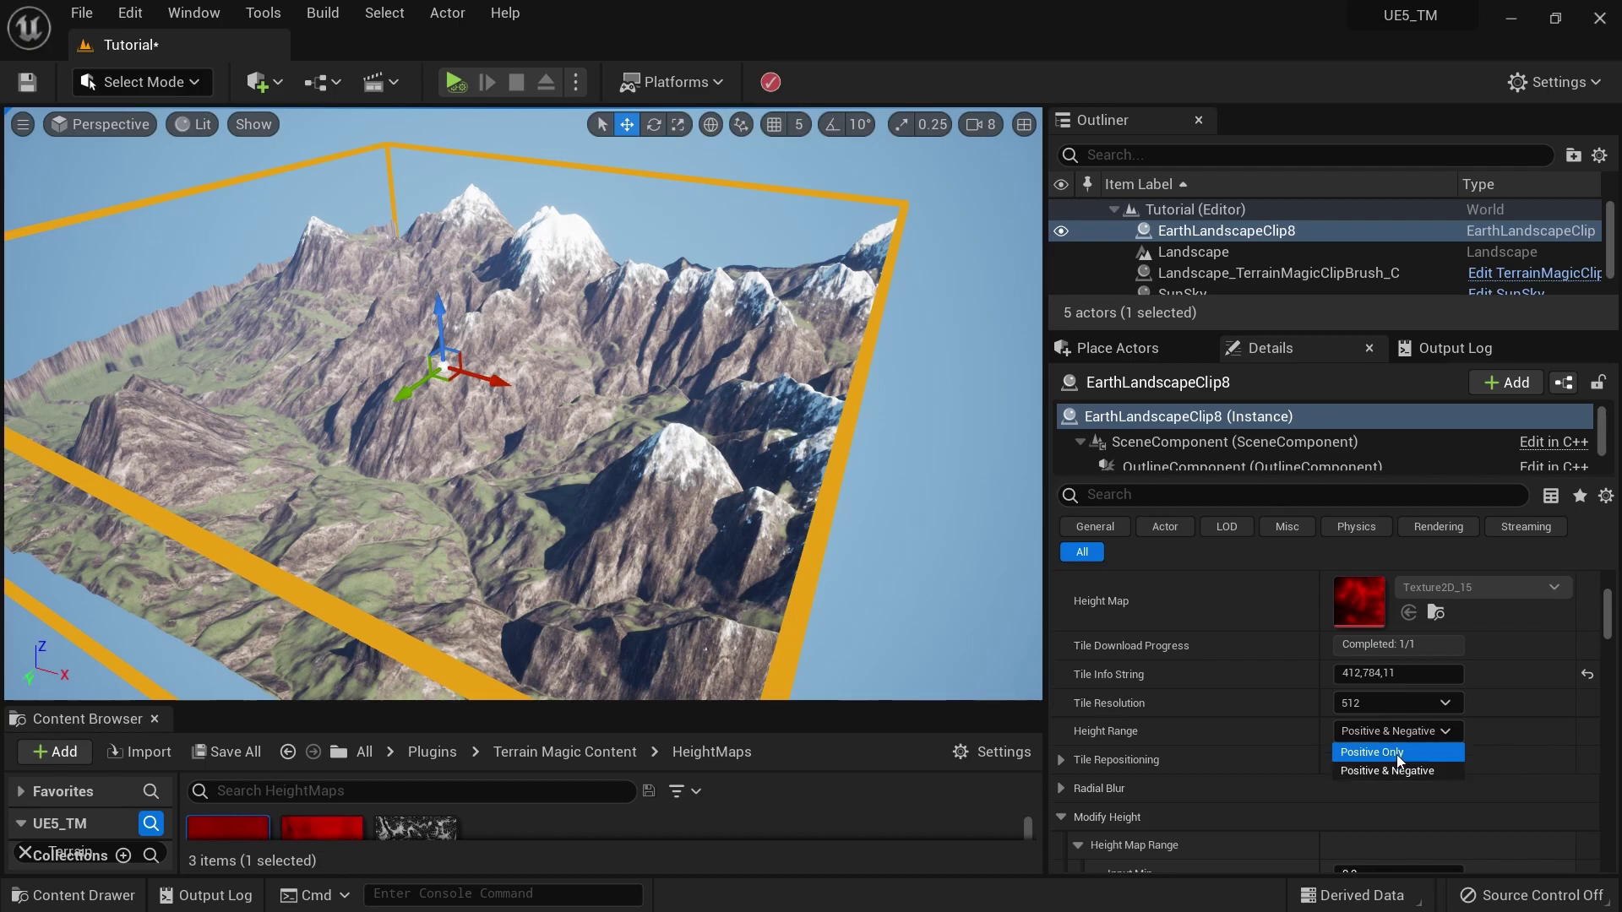
left_click(1395, 754)
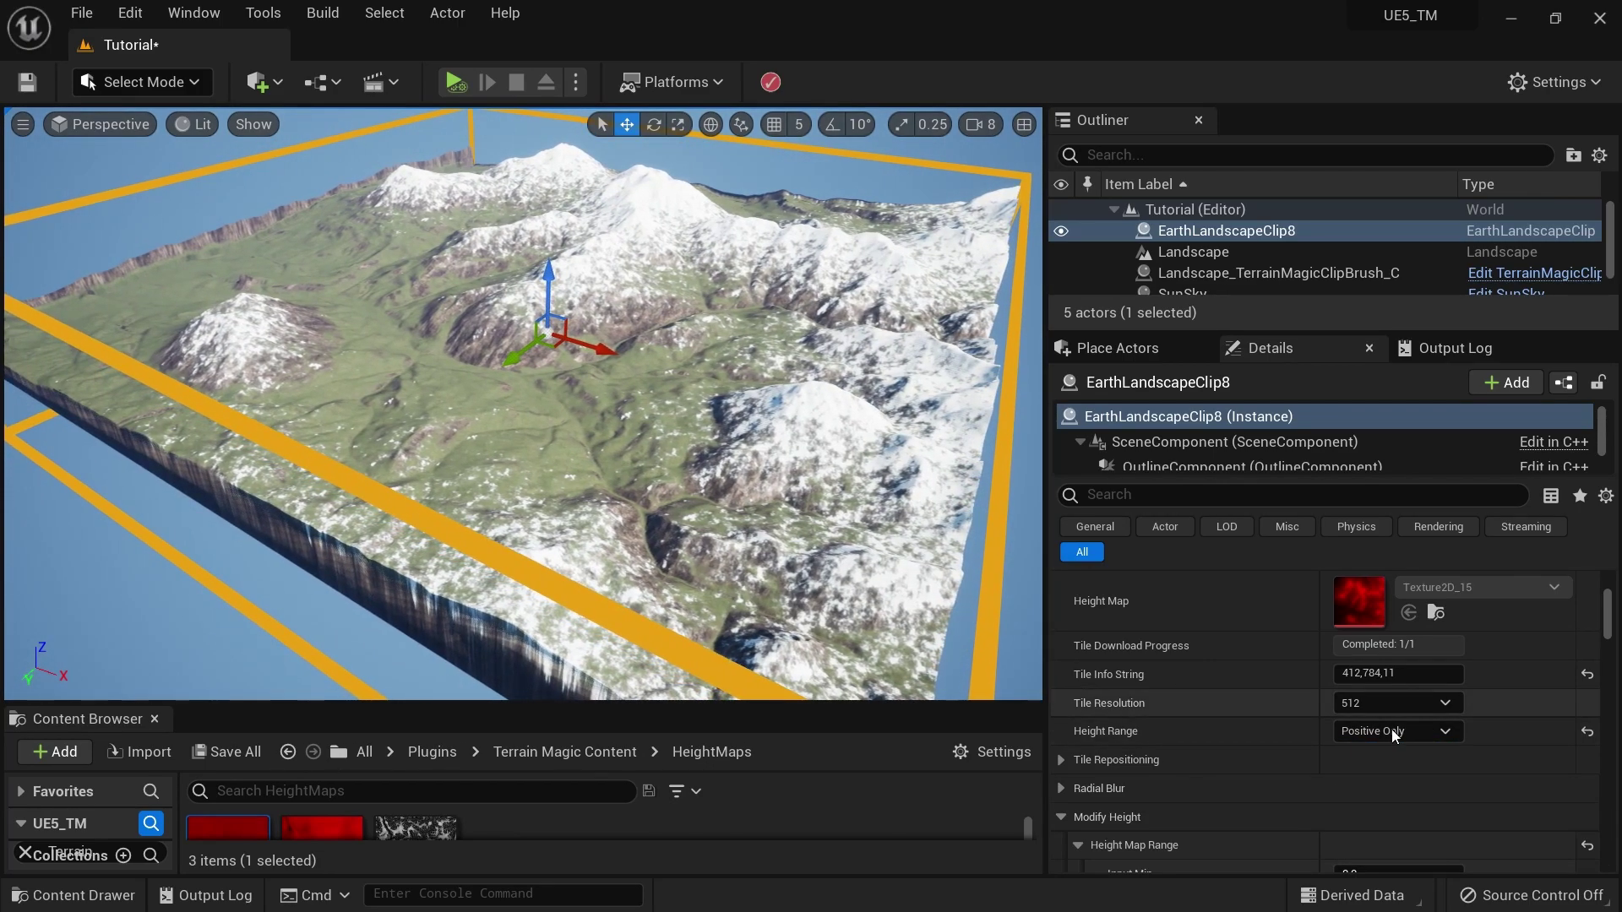
scroll(1393, 722, "down", 5)
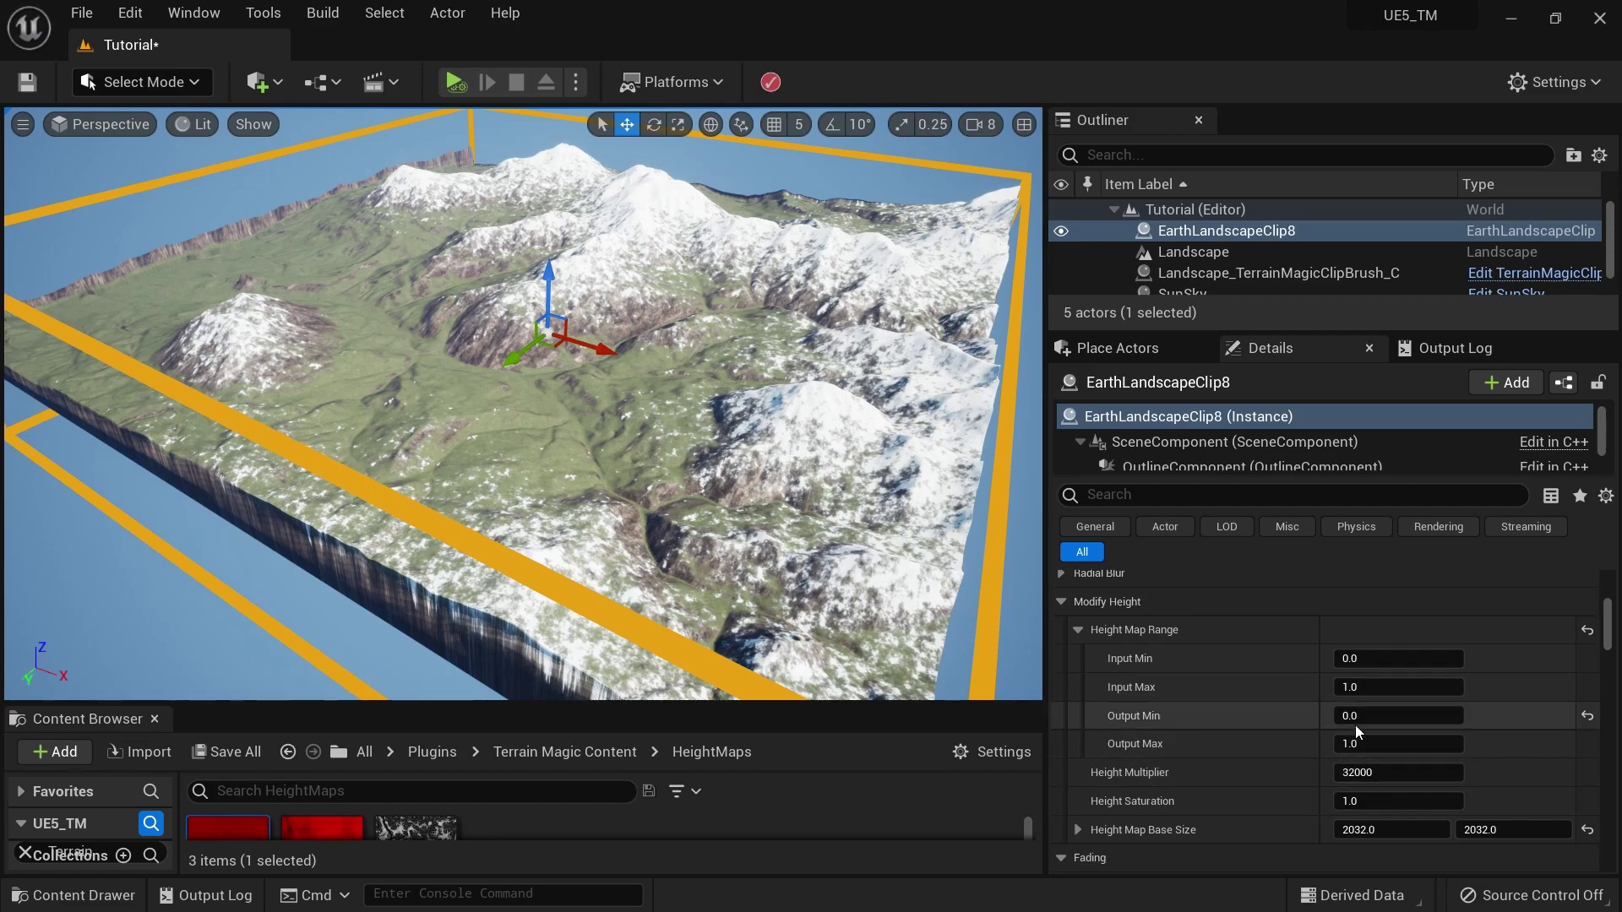
scroll(1397, 743, "up", 2)
scroll(1398, 744, "up", 5)
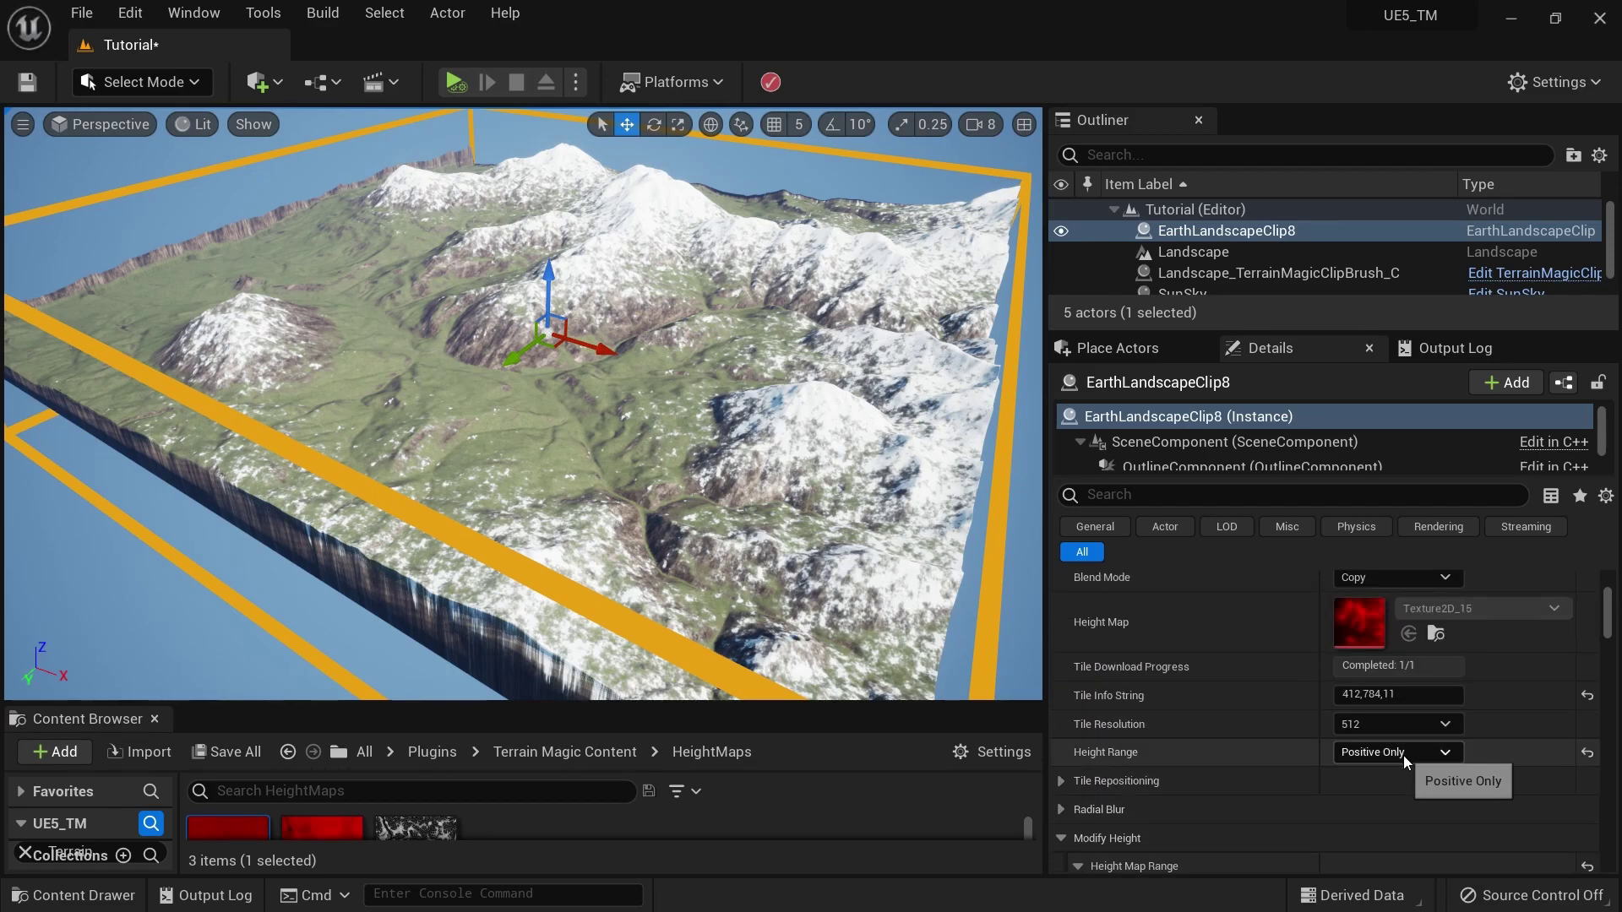
Step: Set the Earth clip's Height Range back to Positive & Negative and inspect the mountains from another side
left_click(1402, 752)
left_click(1411, 793)
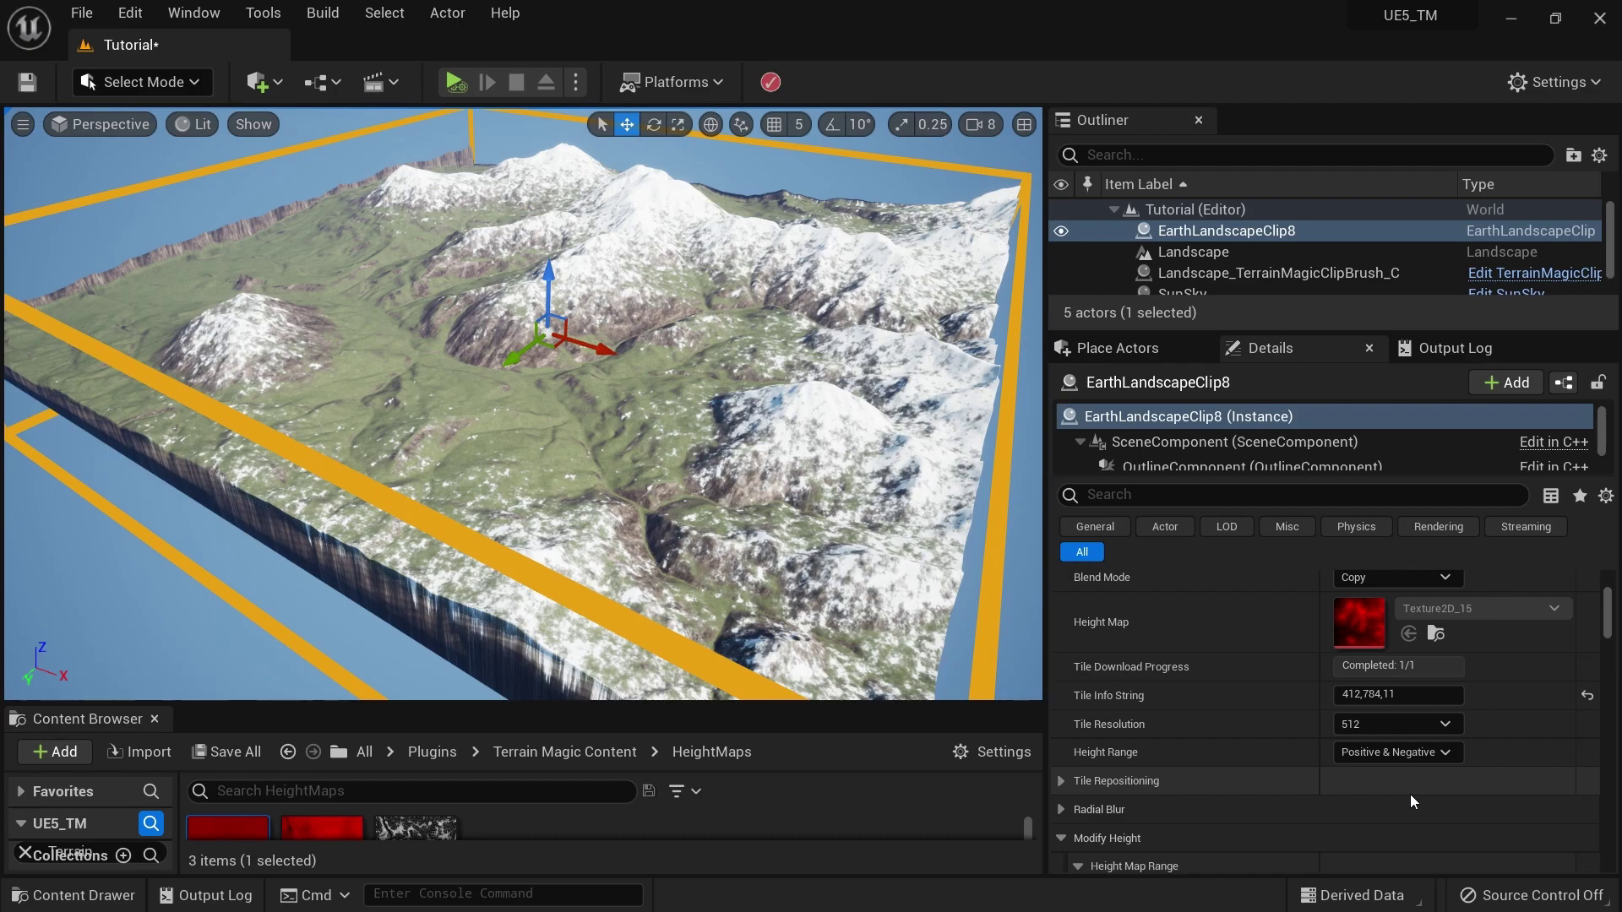
key("a")
right_click_drag(650, 541, 734, 575)
right_click_drag(869, 632, 870, 632)
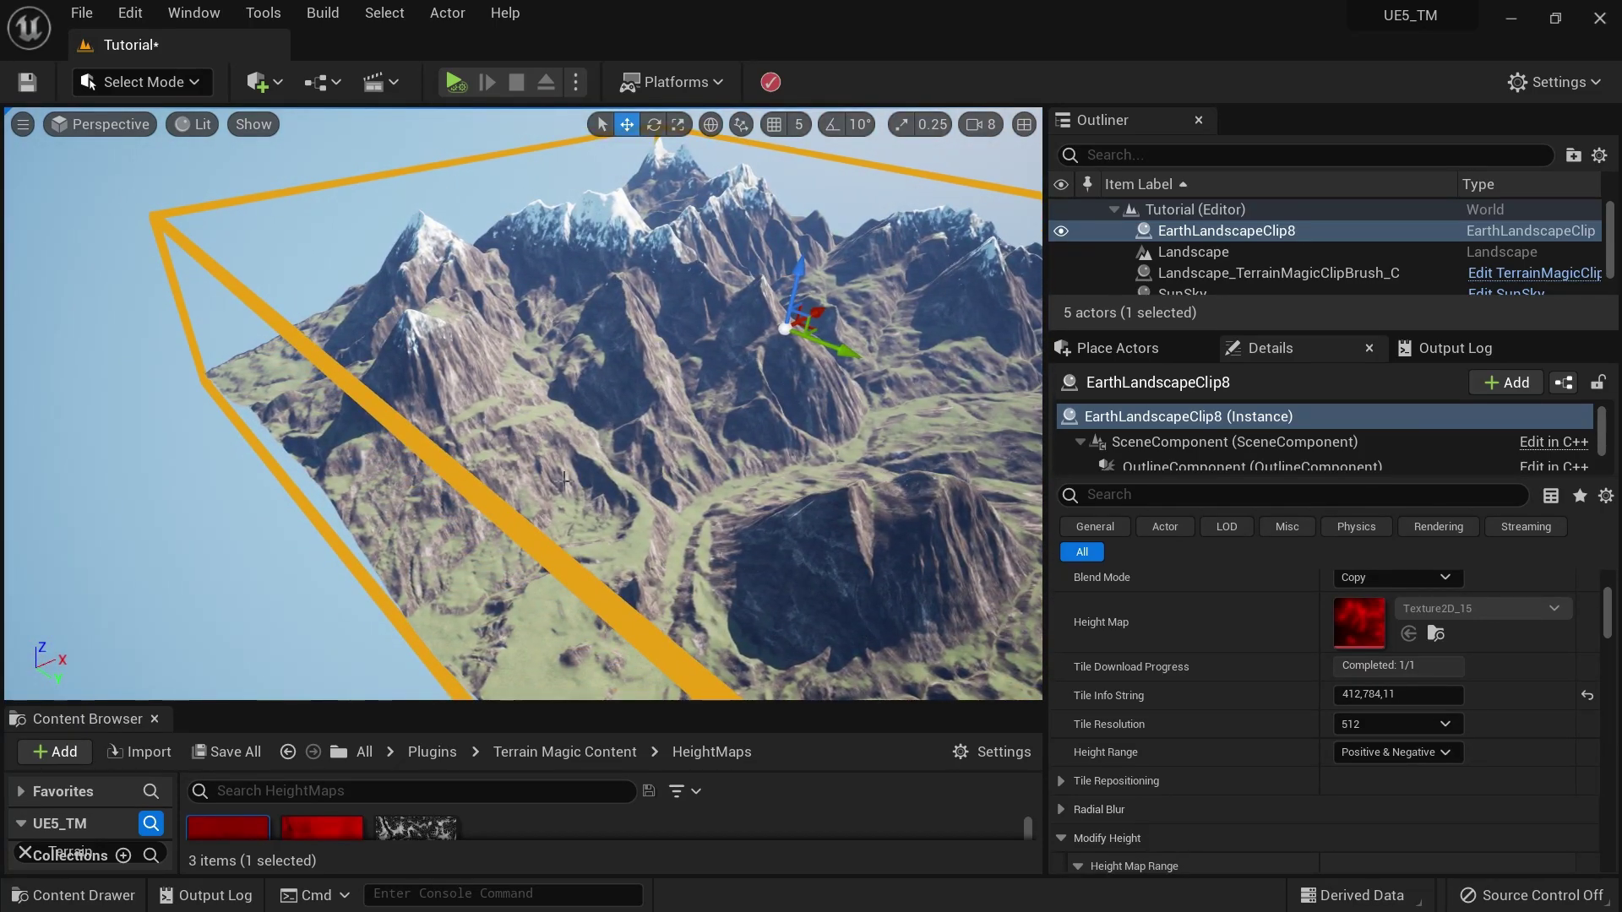
right_click_drag(500, 469, 522, 474)
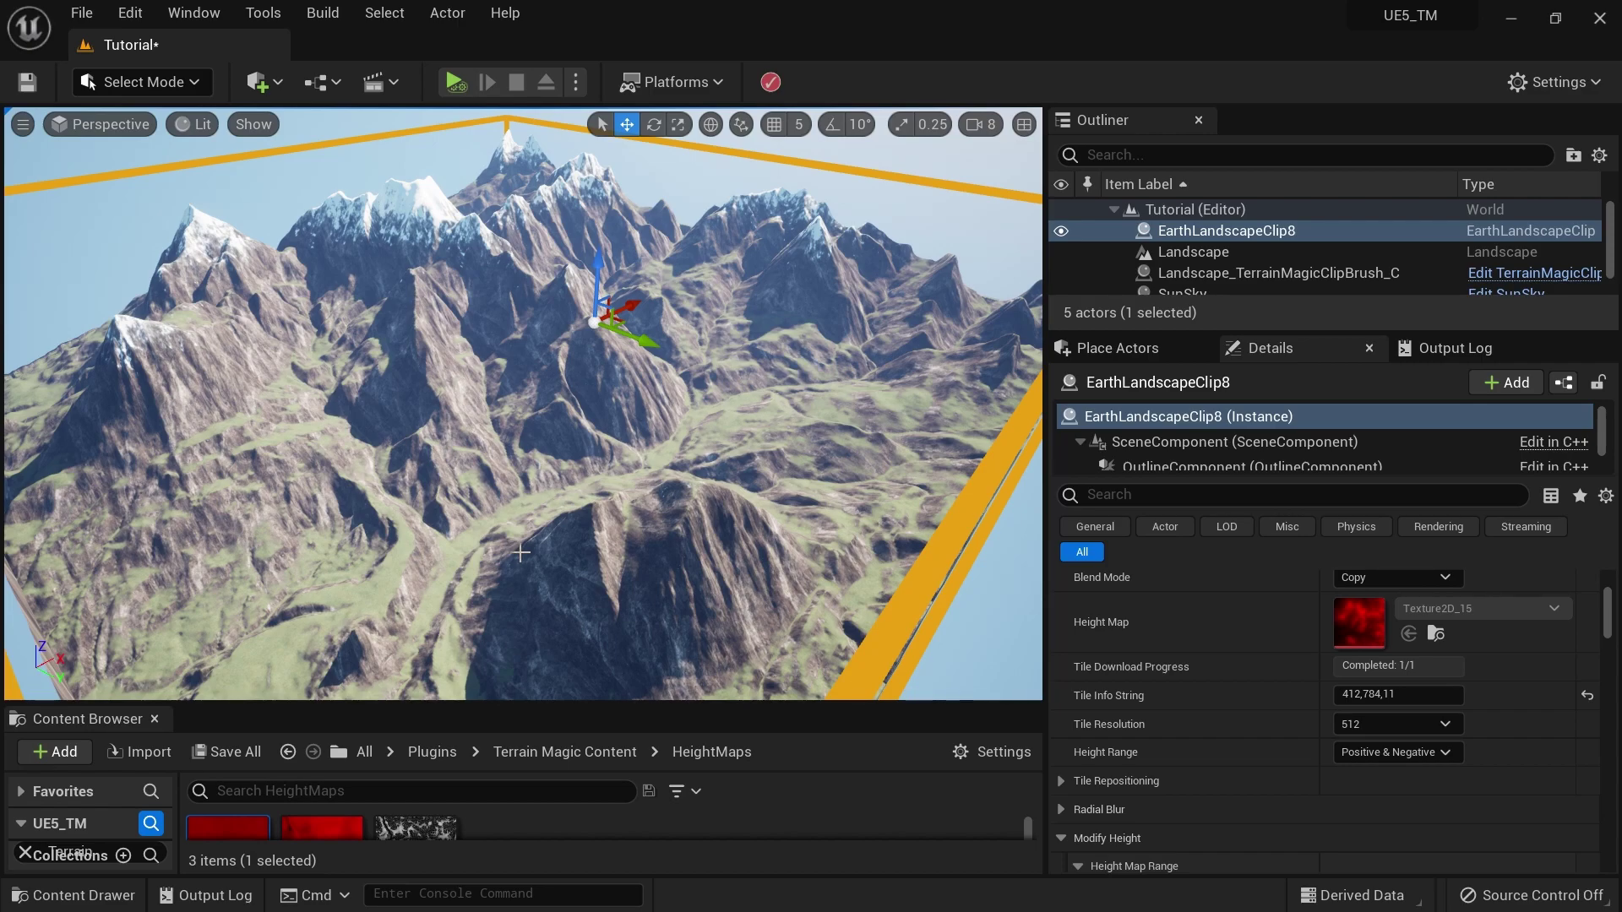
Step: Search the placeable actors for "Base" and place a Base Landscape Clip on the mountain terrain
left_click(1115, 349)
left_click(1116, 383)
type("Base")
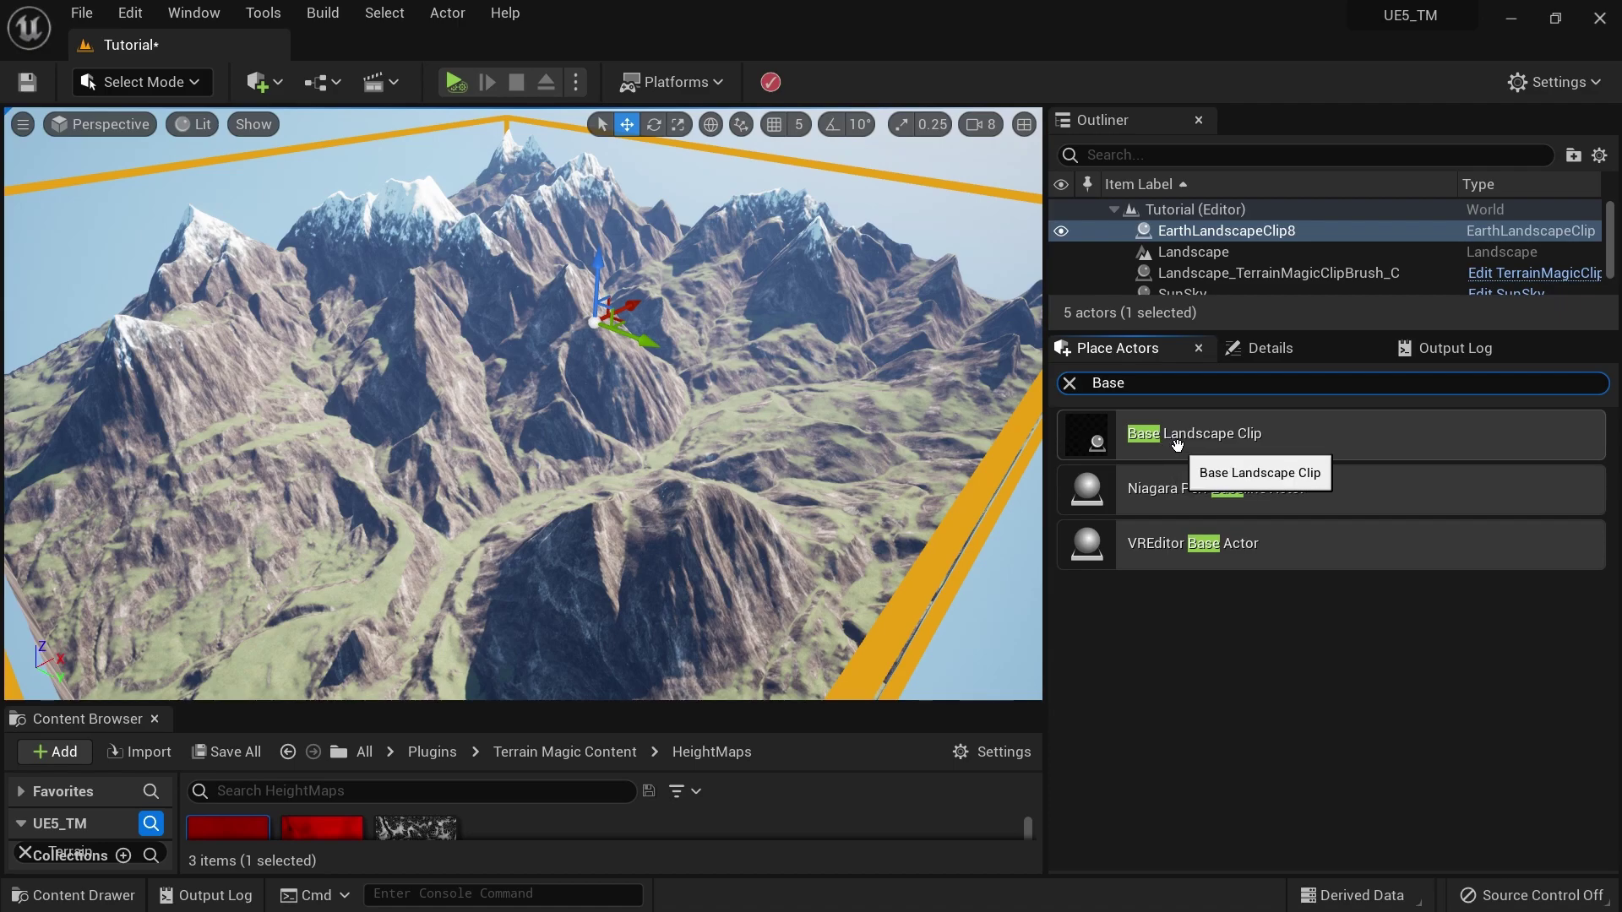
left_click_drag(1308, 444, 515, 378)
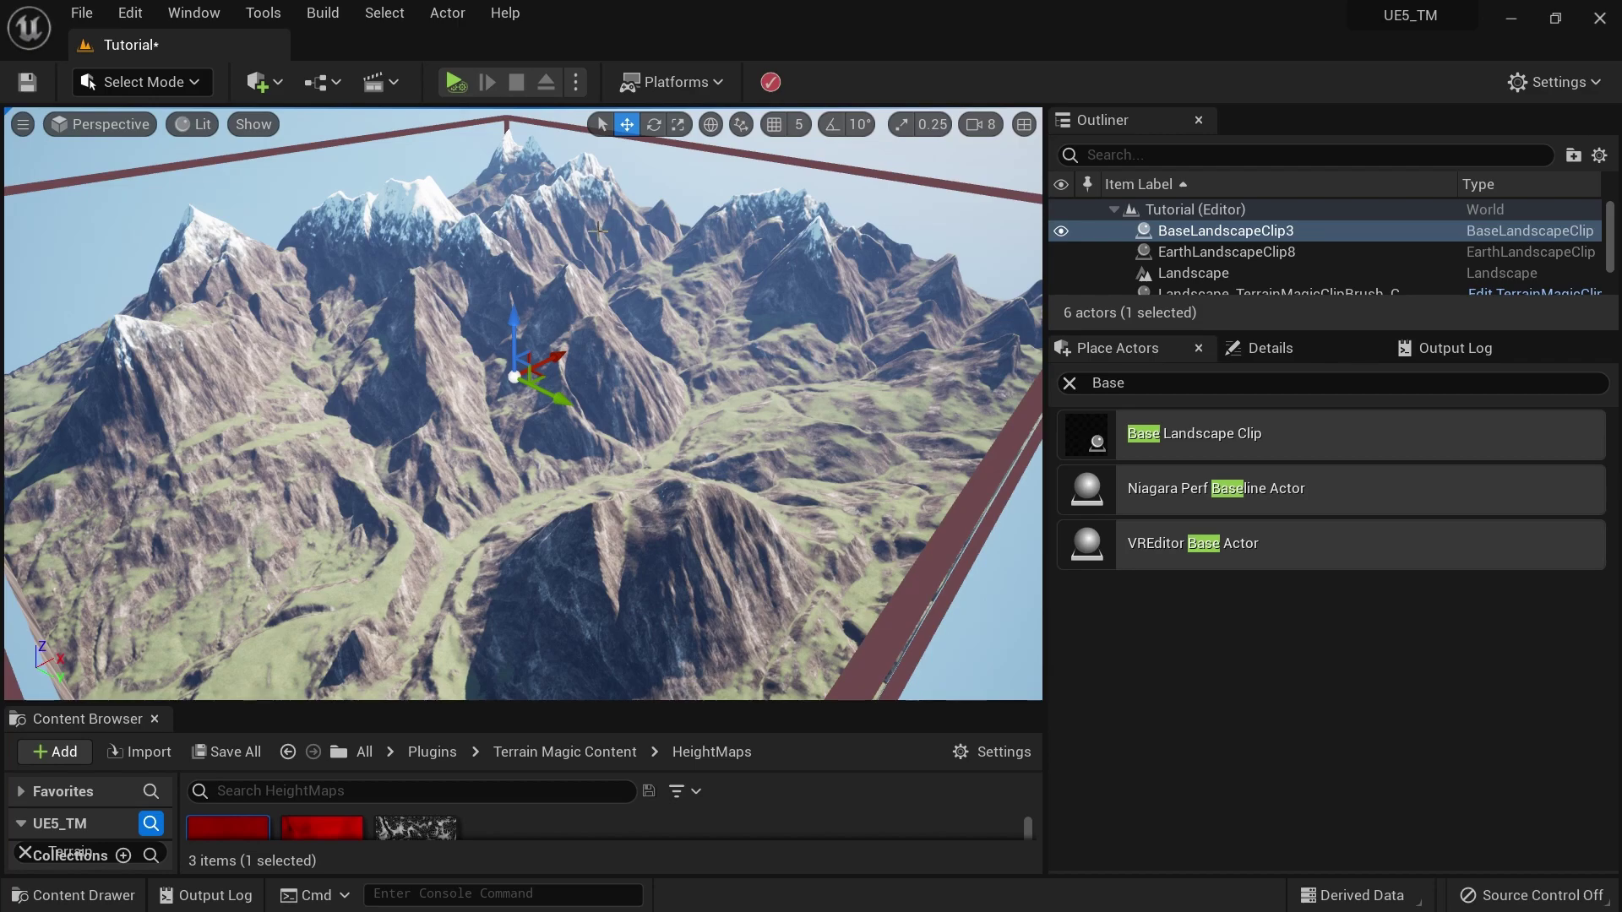
Step: Invalidate the base landscape clip so that the landscape is rebuilt with it
left_click(1269, 349)
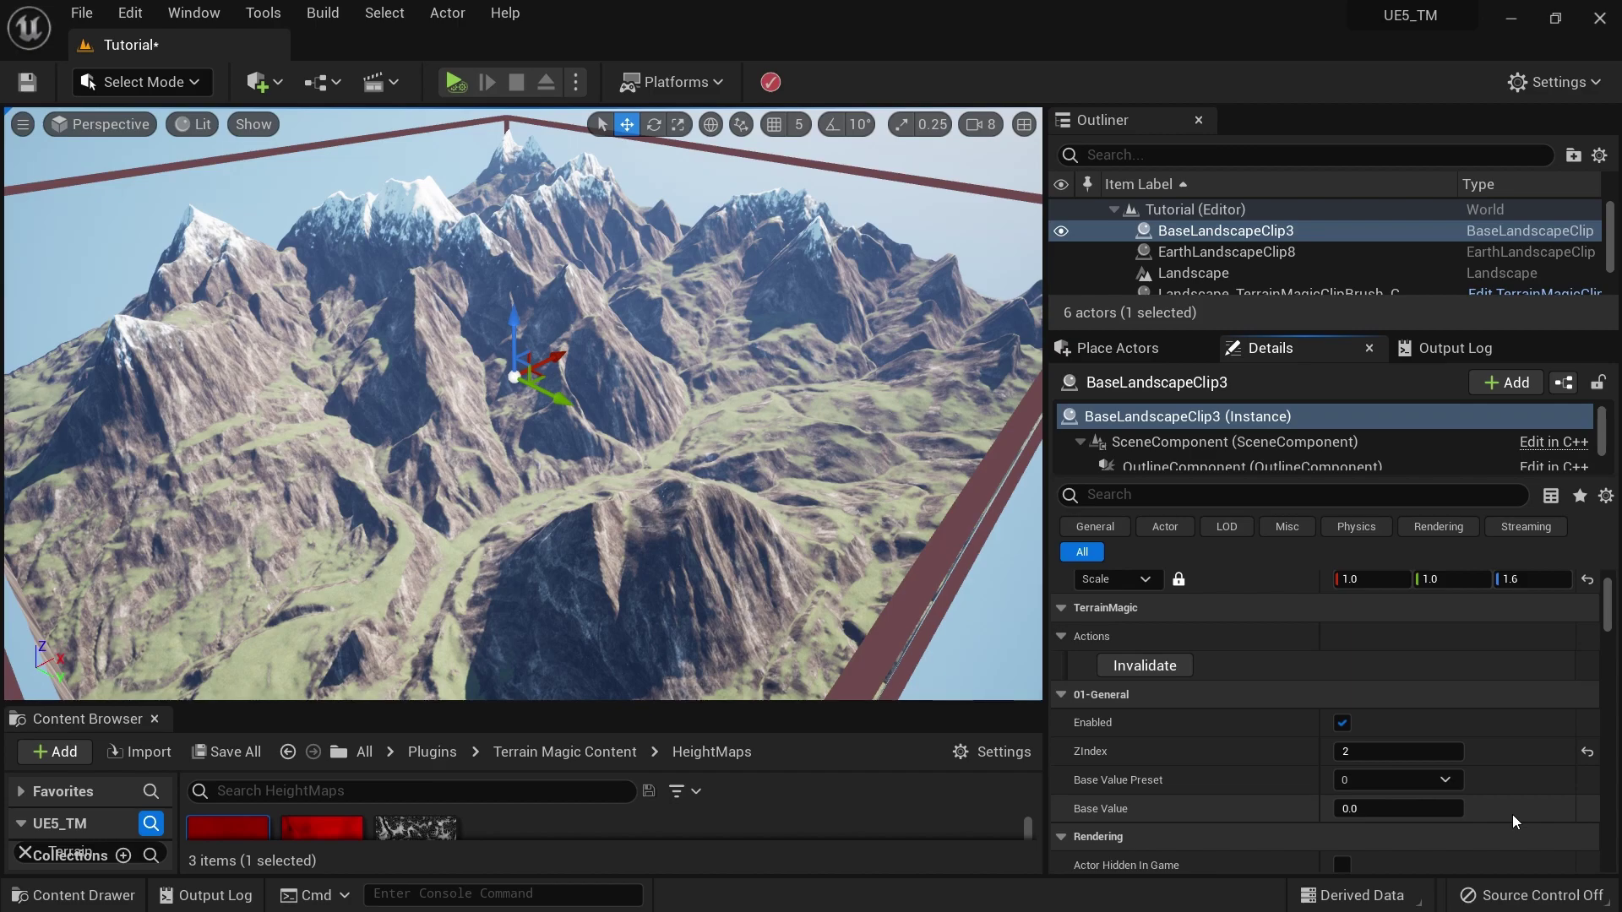
scroll(1352, 785, "up", 2)
left_click(1148, 759)
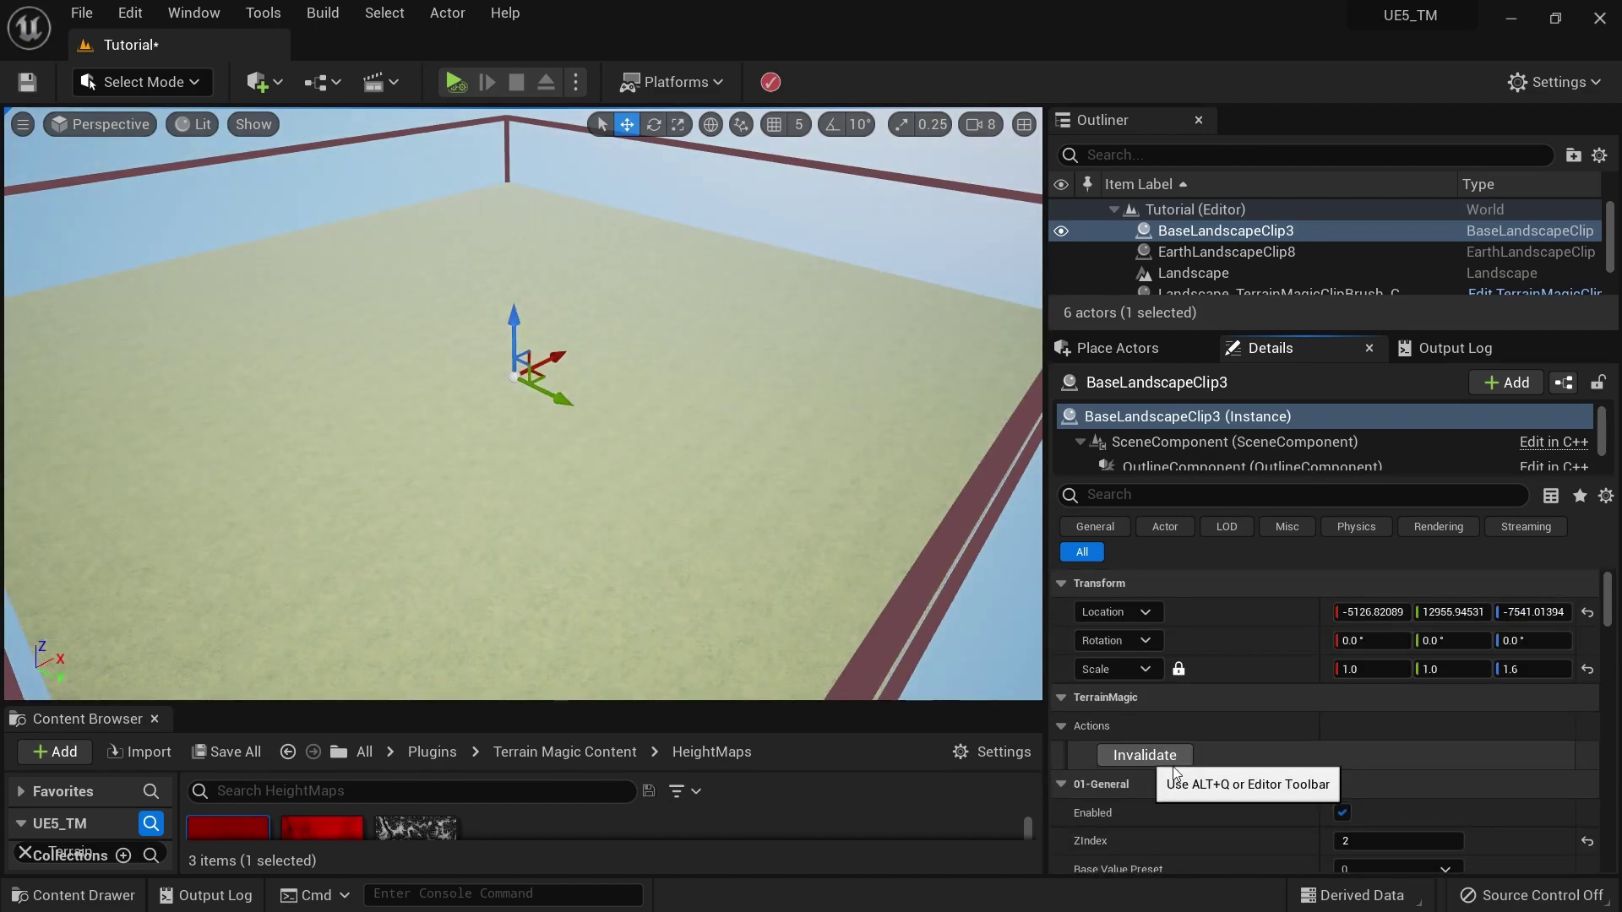
Step: Try the Absolute Minimum Base Value Preset on the base landscape clip
scroll(1387, 740, "down", 2)
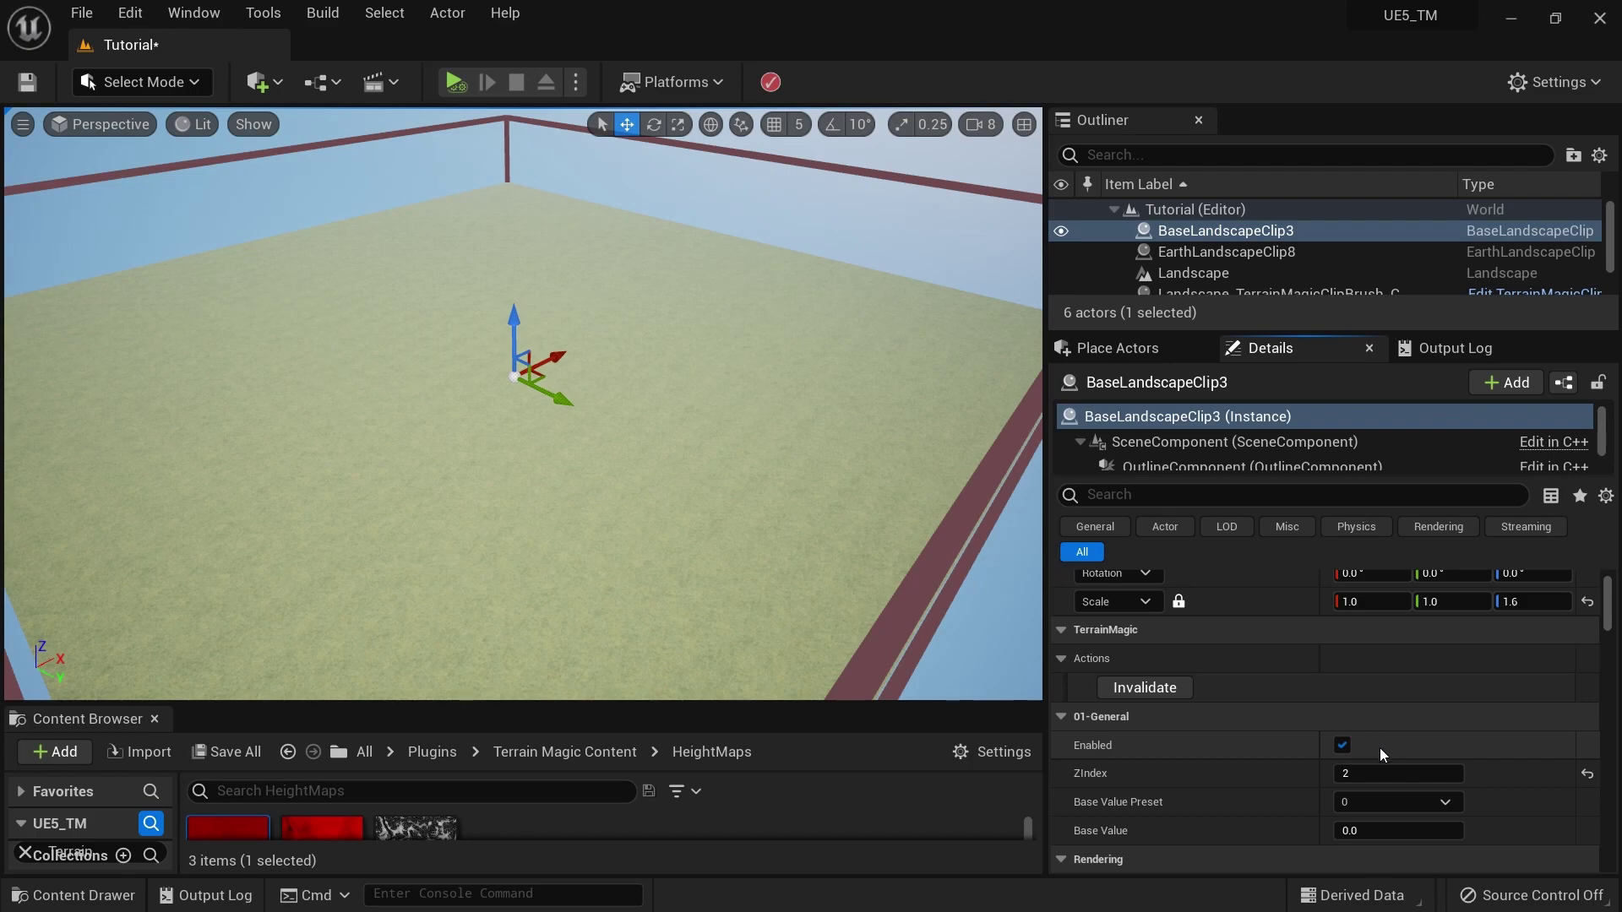
scroll(1375, 745, "up", 1)
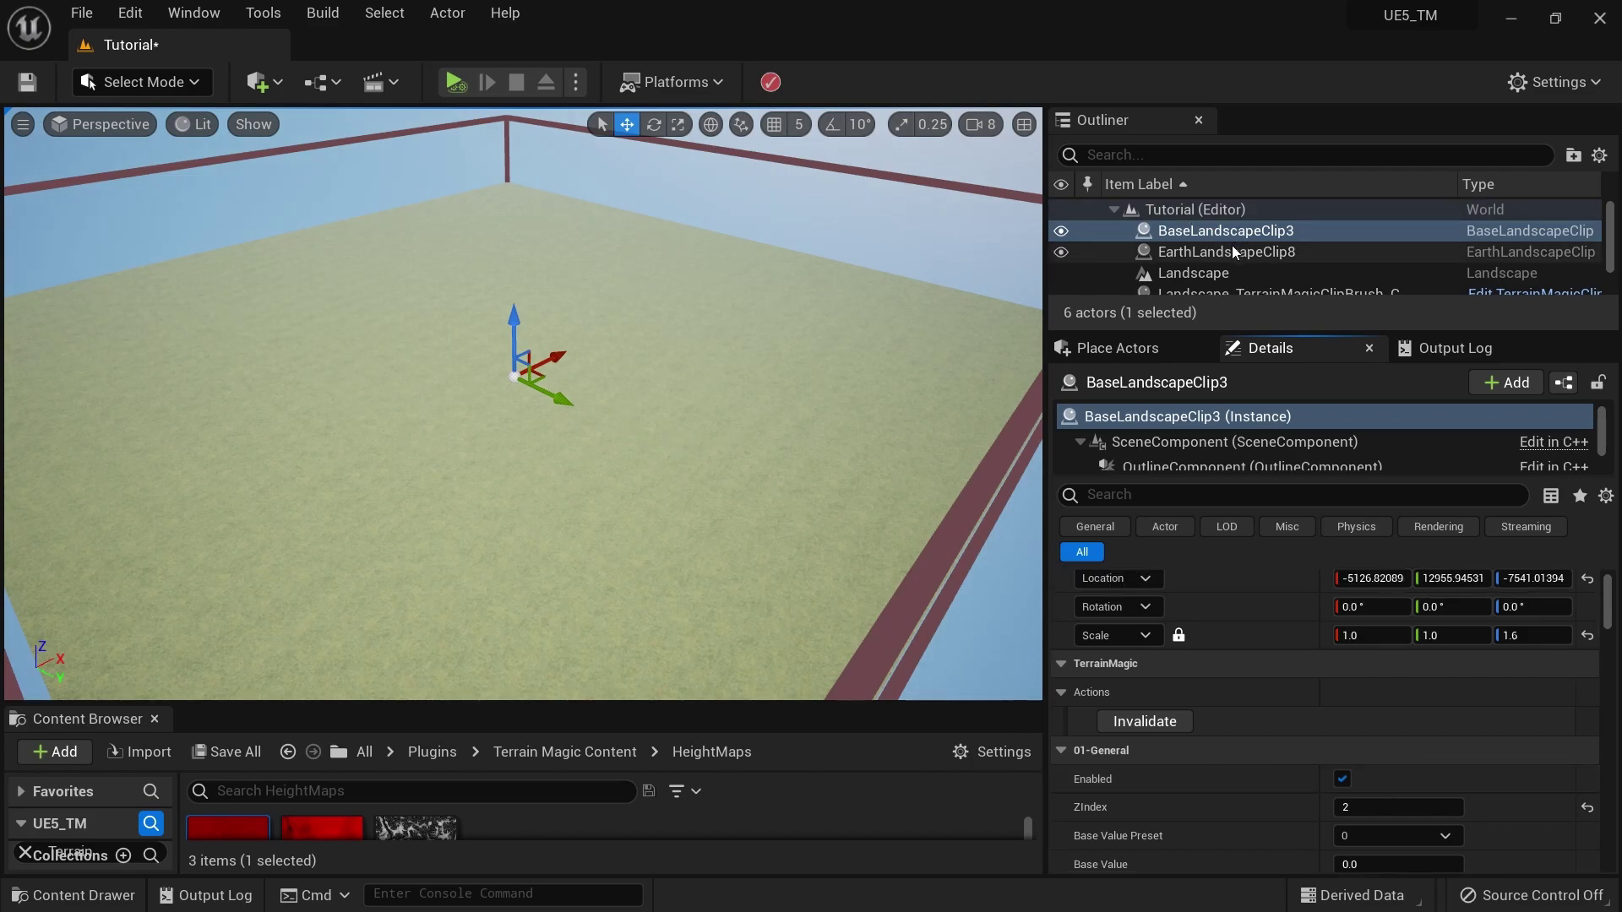
scroll(1330, 768, "up", 1)
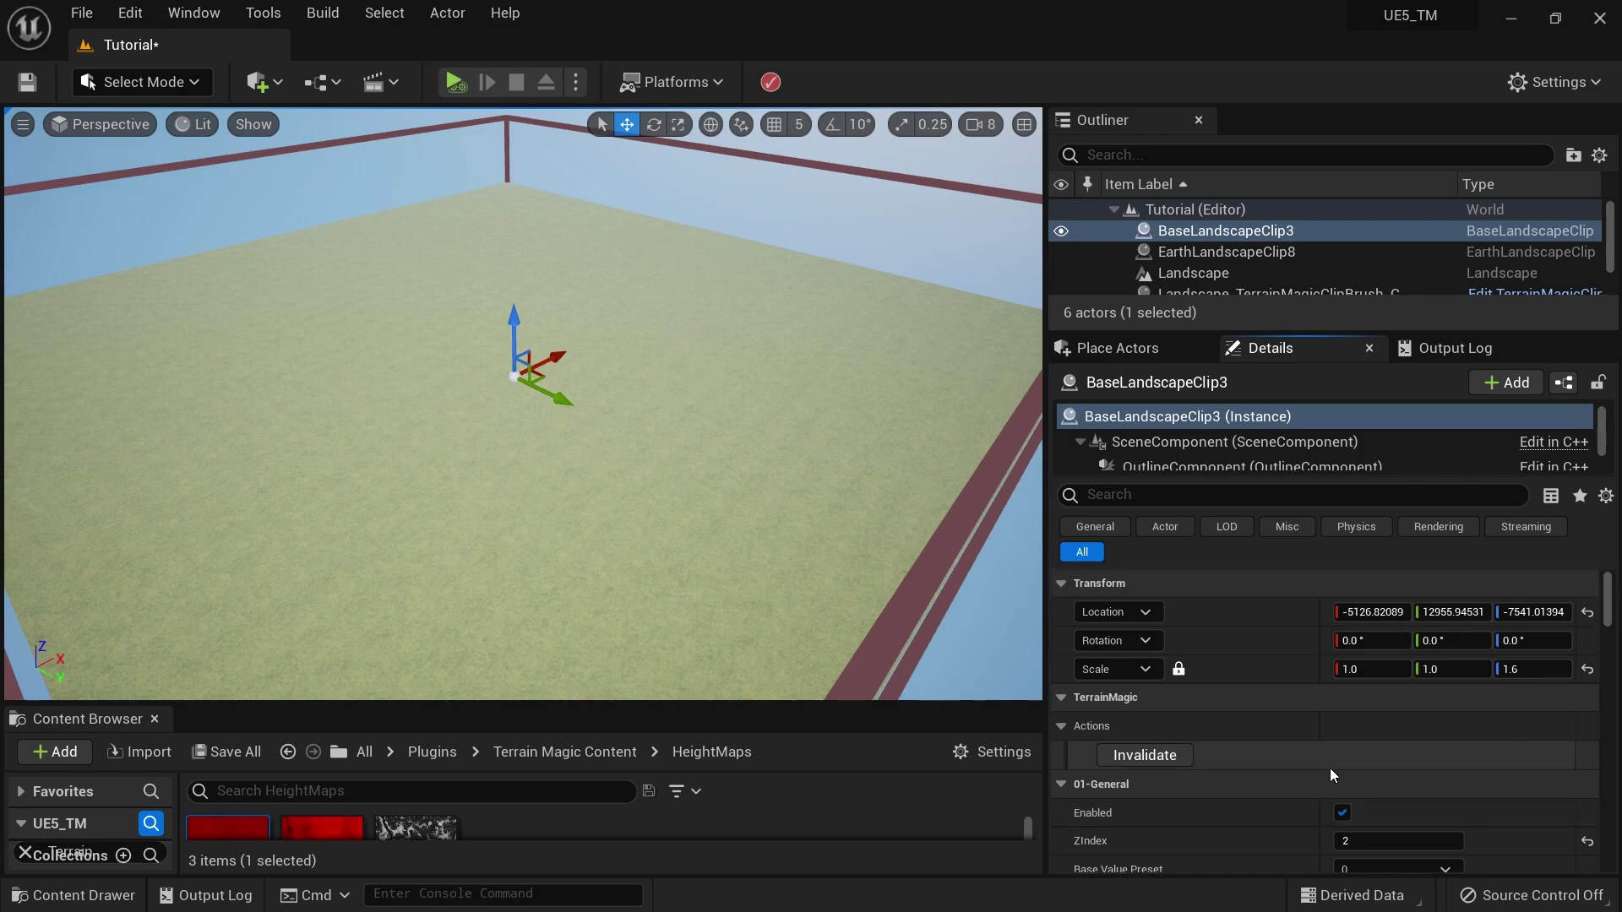
scroll(1330, 768, "down", 3)
right_click_drag(853, 642, 761, 439)
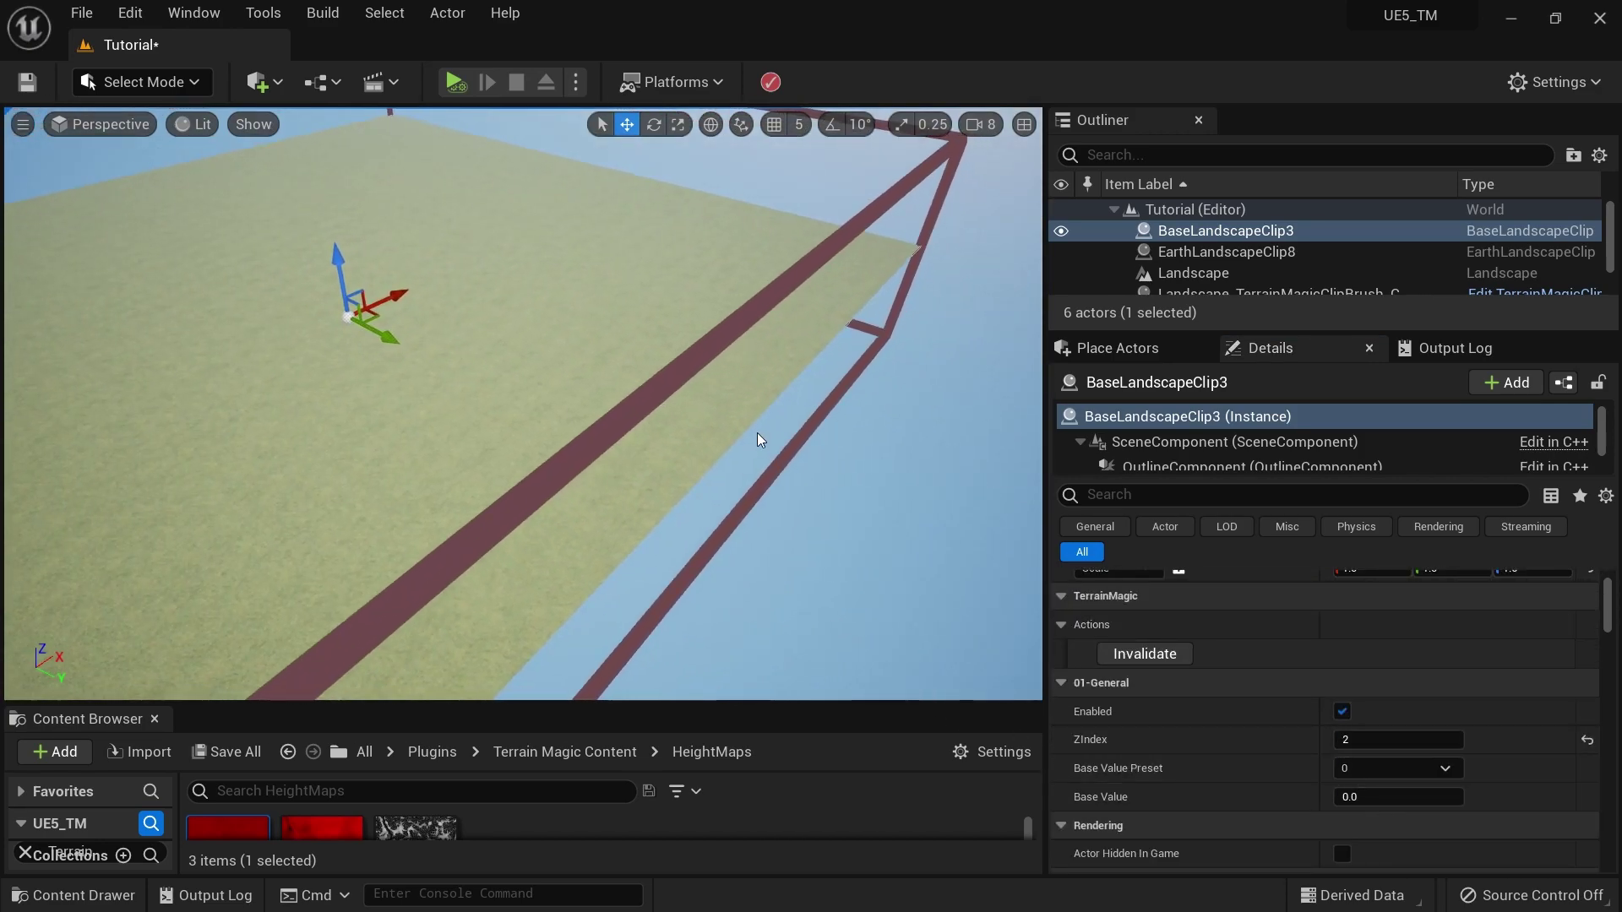
left_click(1398, 768)
left_click(1385, 808)
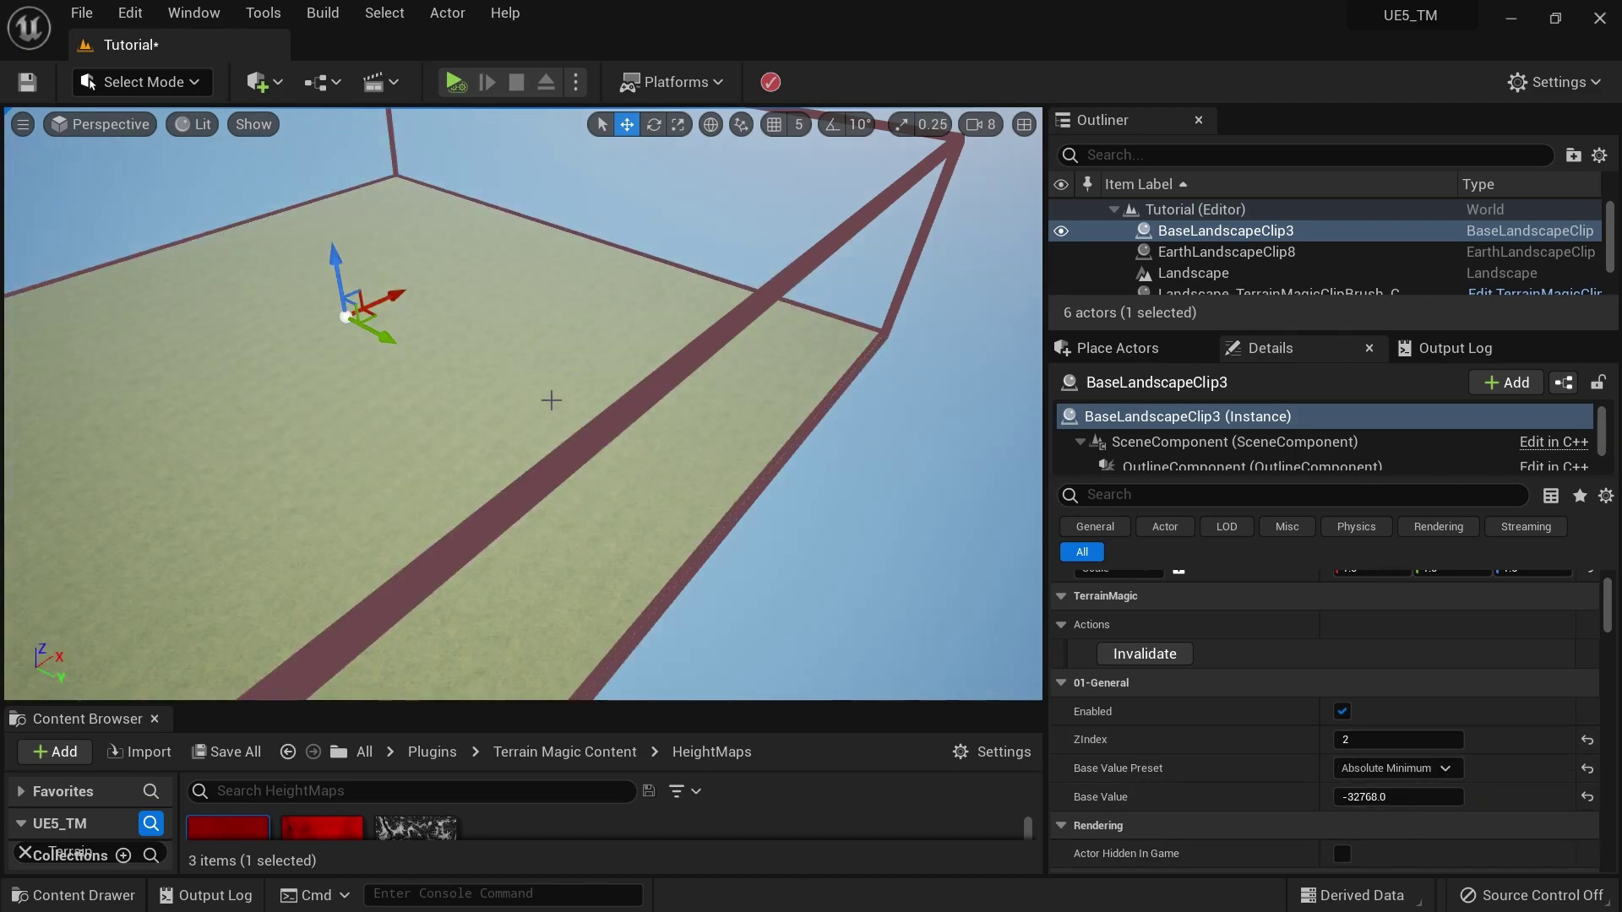
Step: Switch the base landscape clip's Base Value Preset to Absolute Maximum
left_click(1422, 768)
left_click(1422, 826)
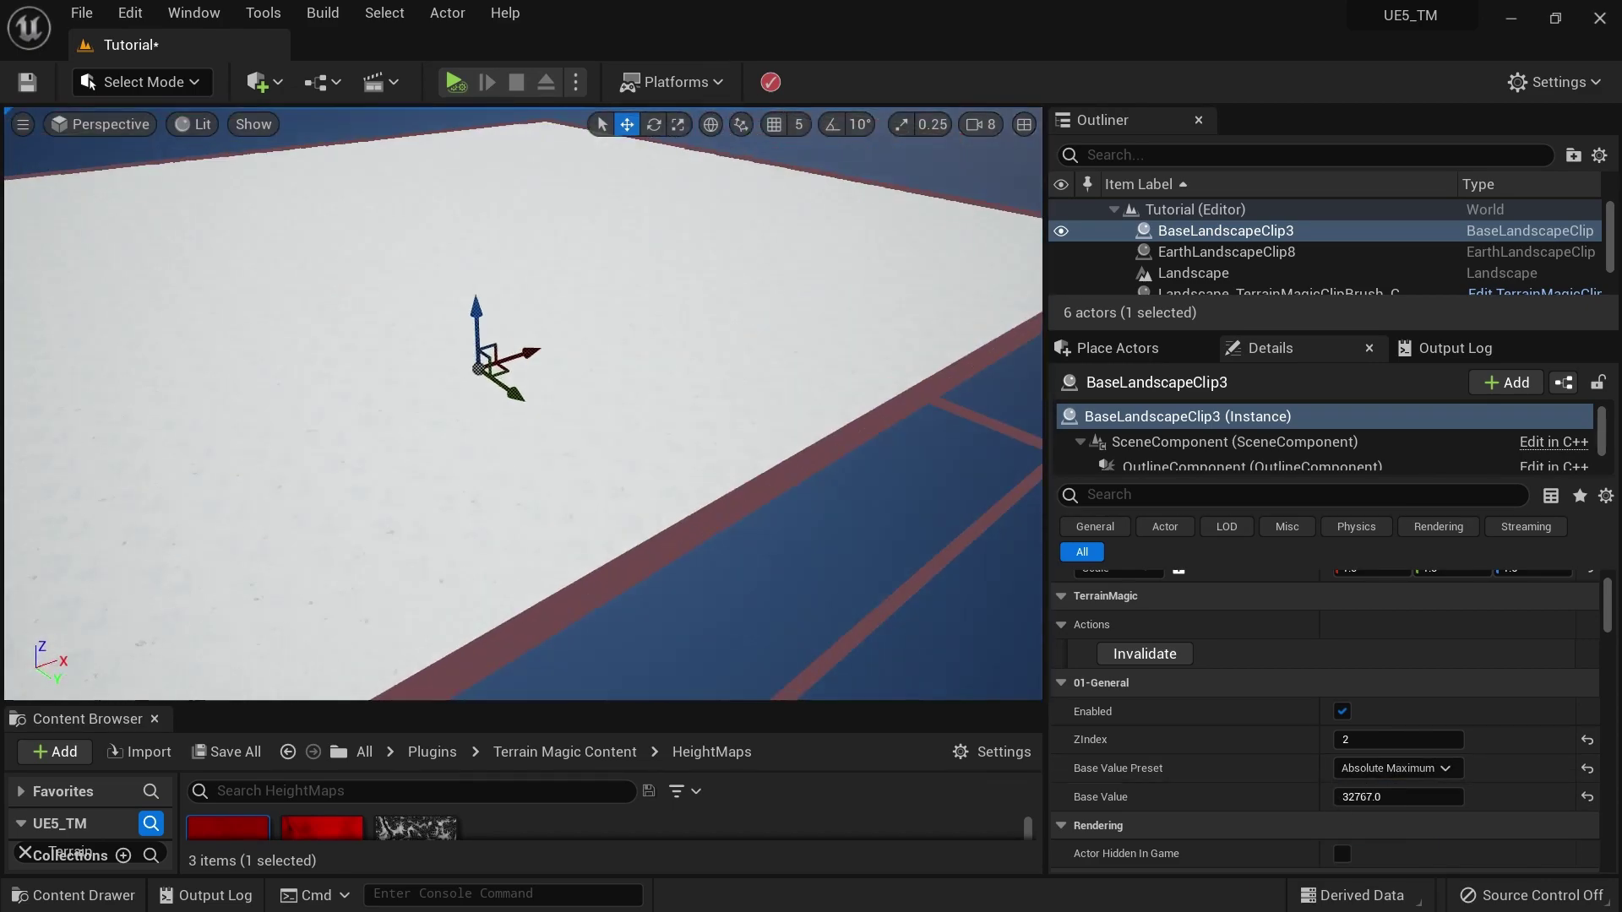
left_click(1555, 825)
Step: Try a Base Value of about 1328 on the base landscape clip, and return its Base Value Preset to Absolute Minimum
mouse_move(1362, 798)
left_mouse_down()
mouse_move(1343, 797)
mouse_move(1370, 798)
left_mouse_up()
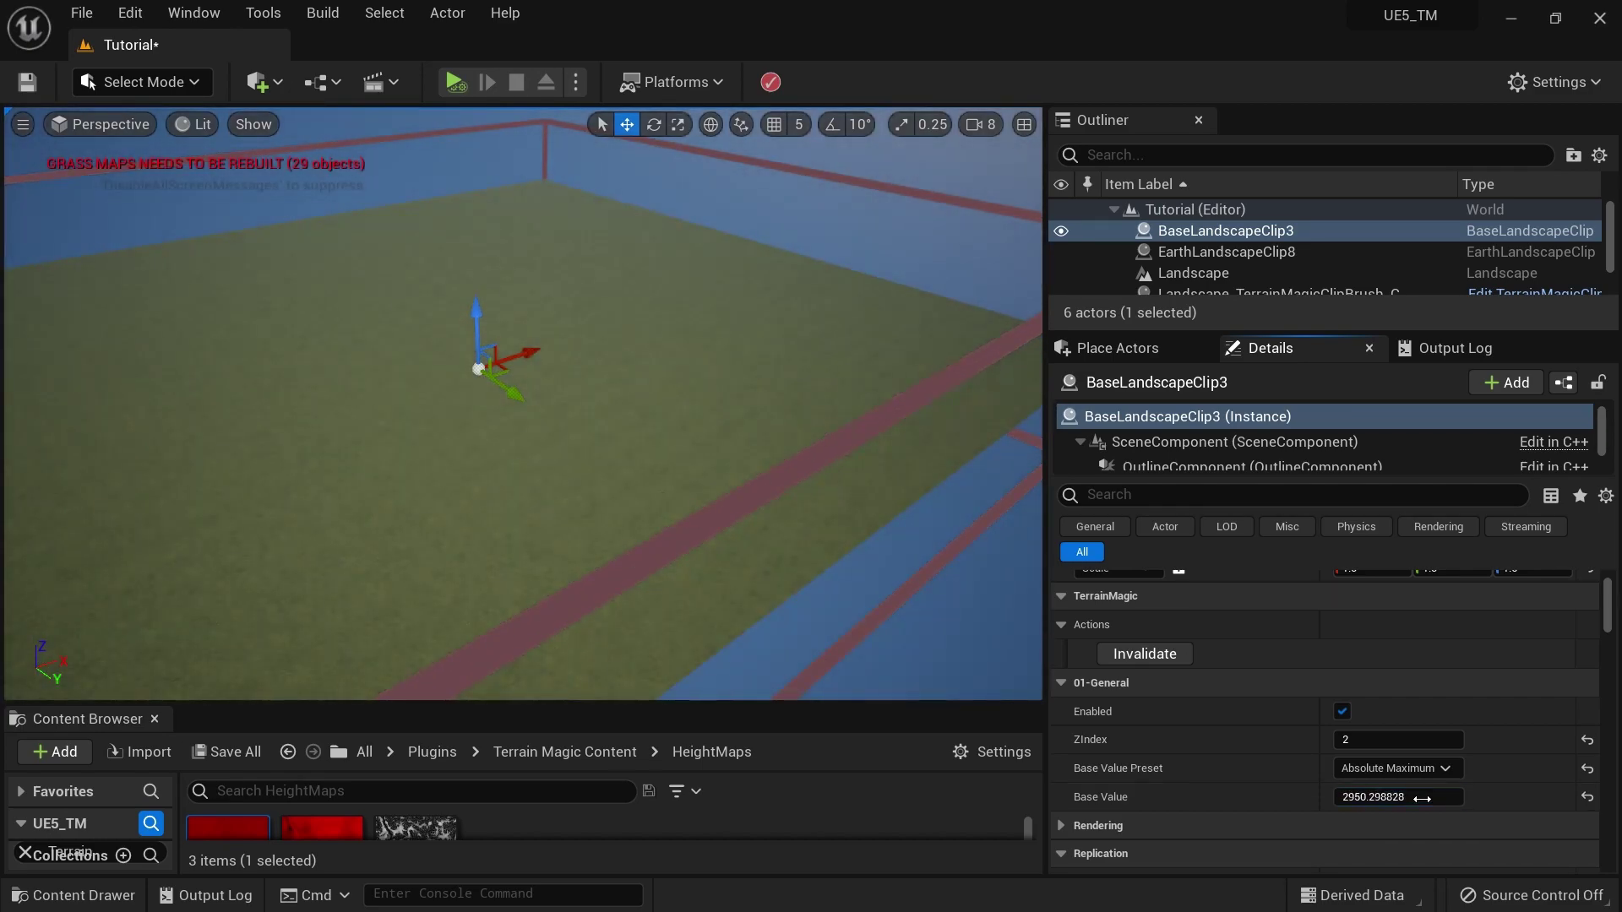
left_click(1352, 770)
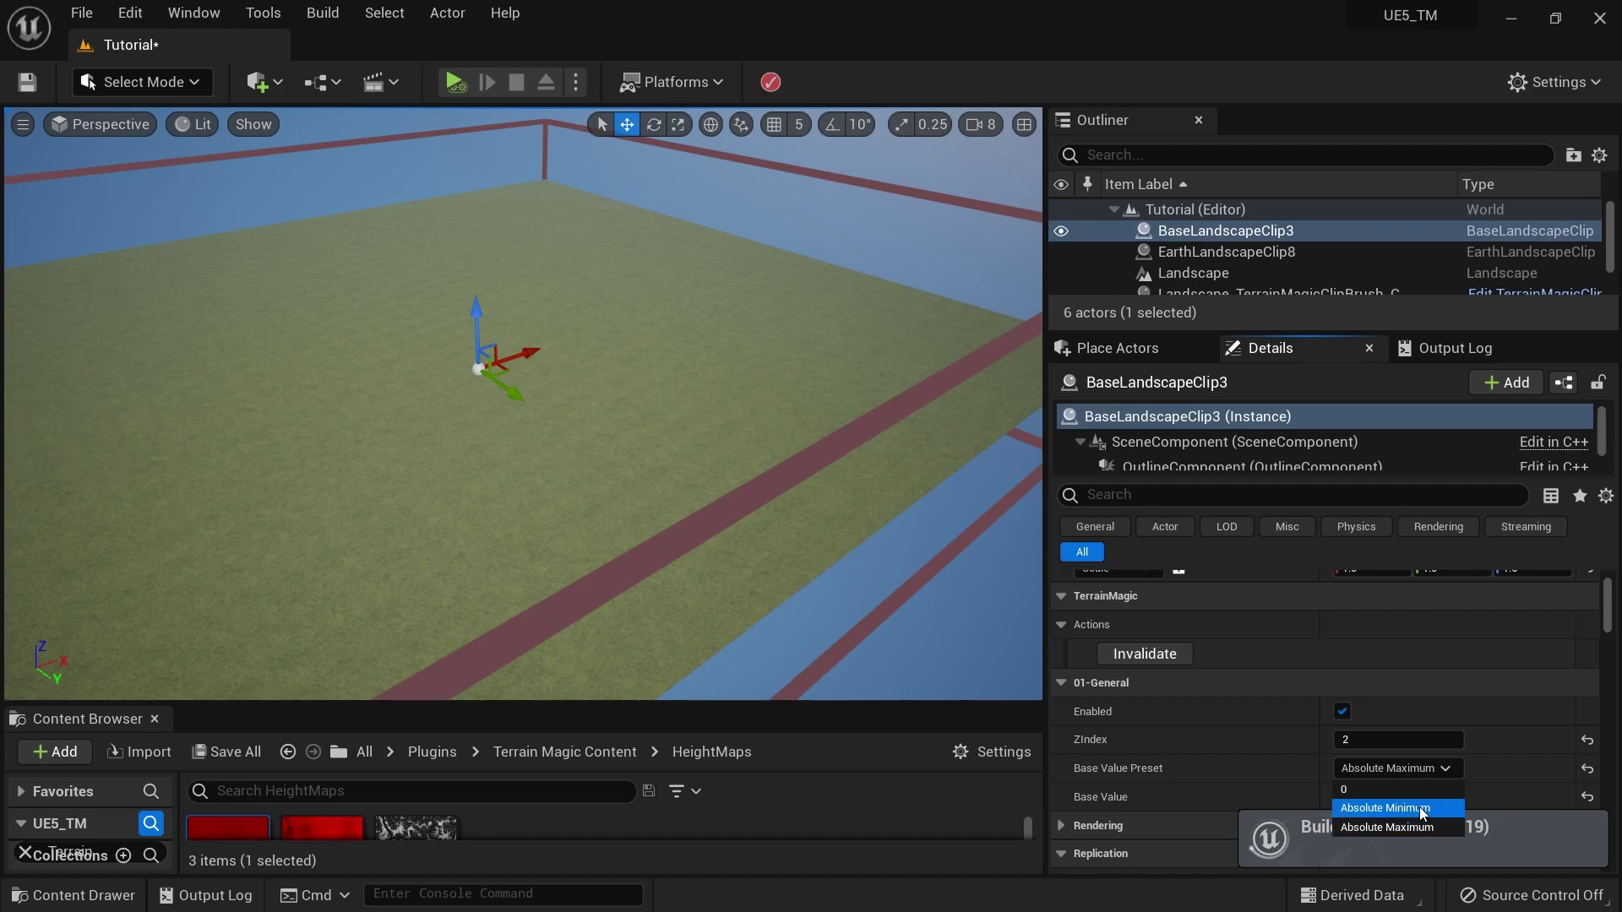
left_click(1419, 809)
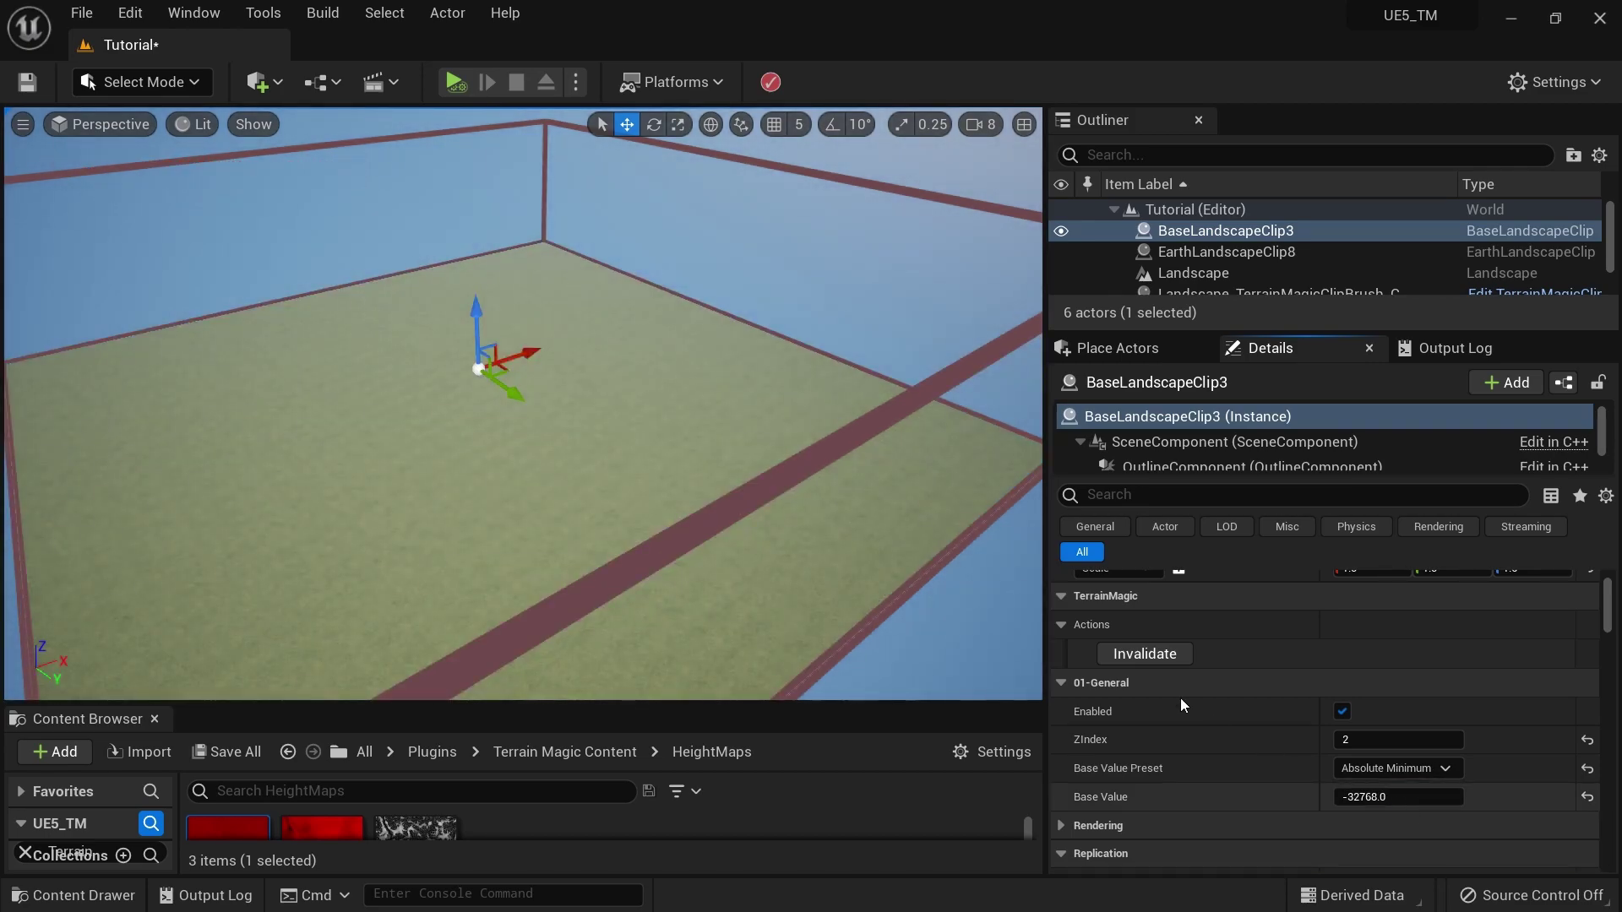
key("s")
mouse_move(523, 404)
right_mouse_down()
mouse_move(456, 391)
mouse_move(505, 403)
right_mouse_up()
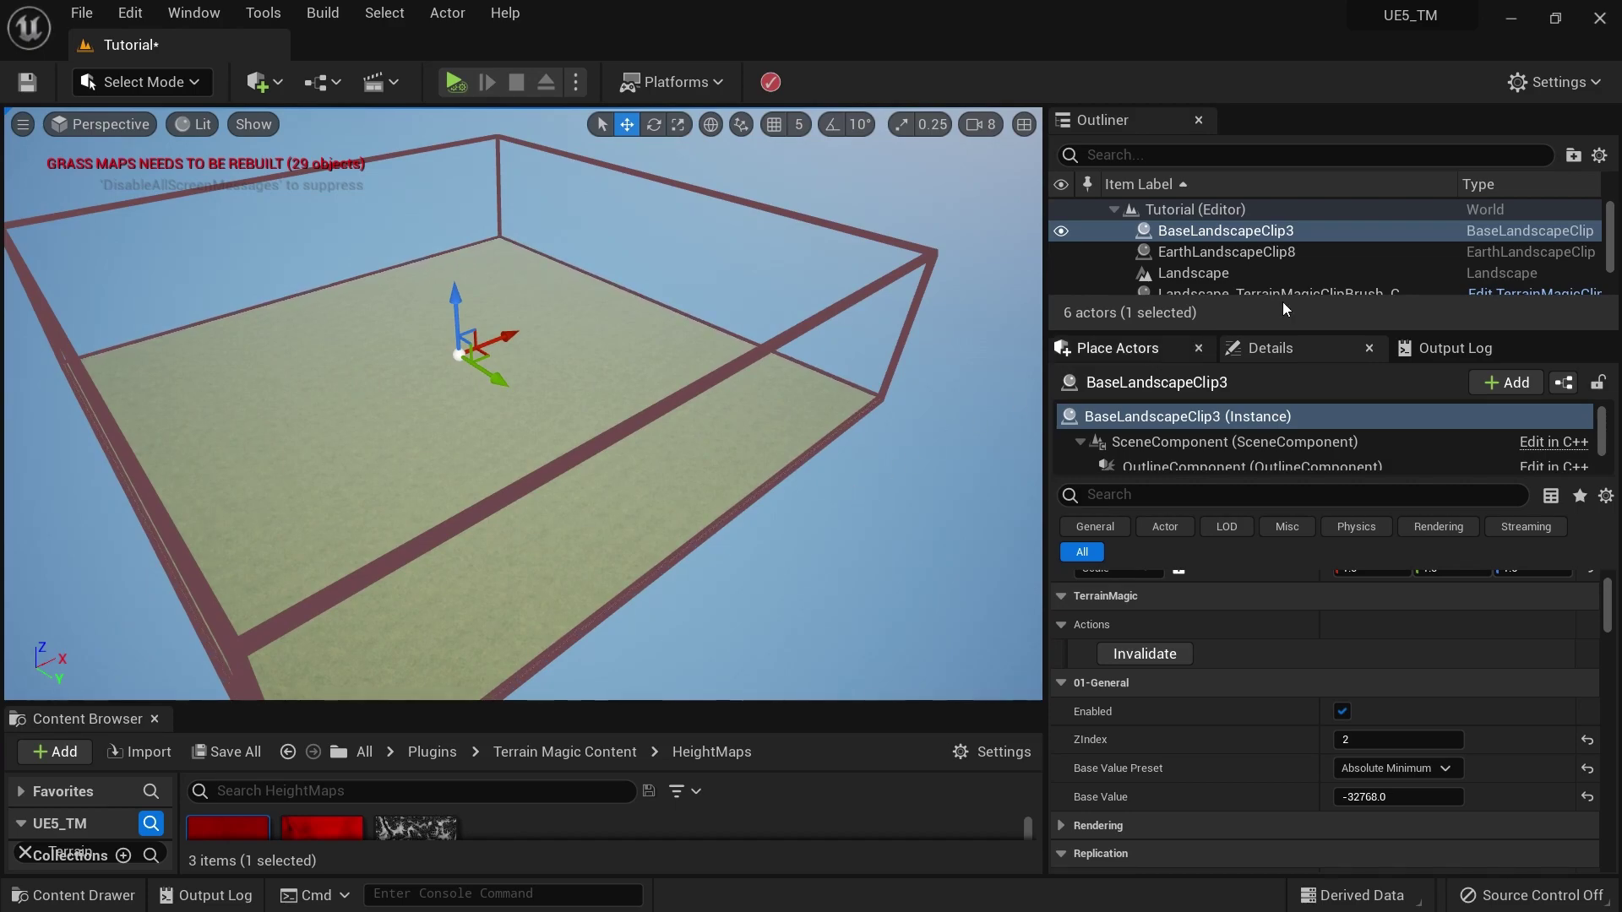
Step: Compare the ZIndex settings of the base landscape clip and the Earth landscape clip
left_click(1283, 249)
left_click(1281, 230)
left_click(1280, 250)
left_click(1282, 230)
left_click(1278, 253)
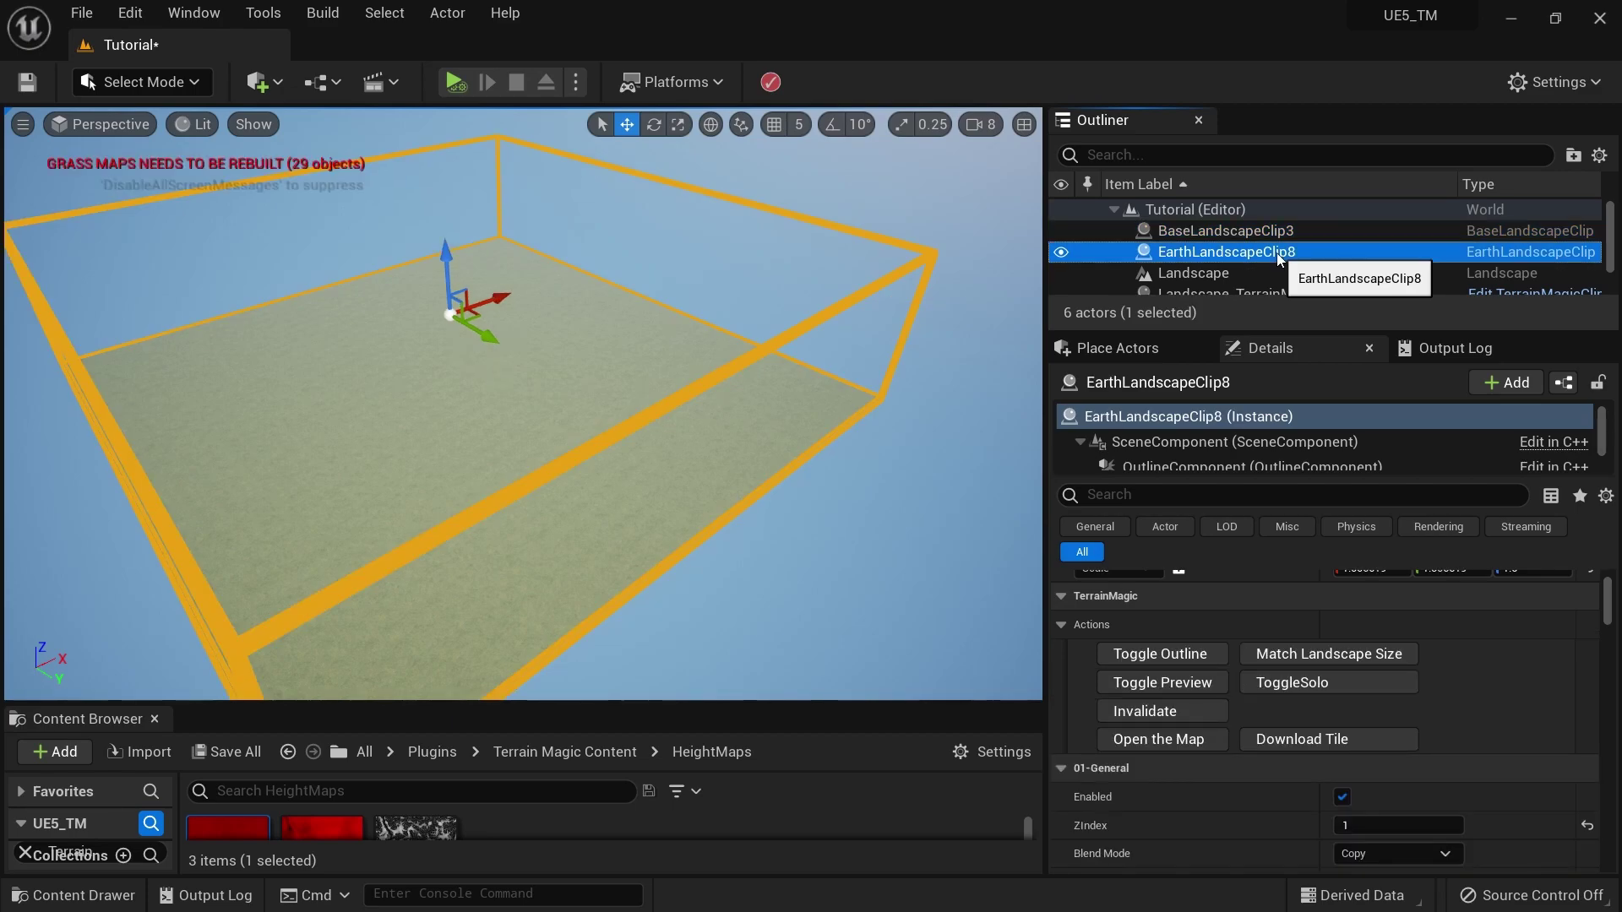
left_click(1267, 231)
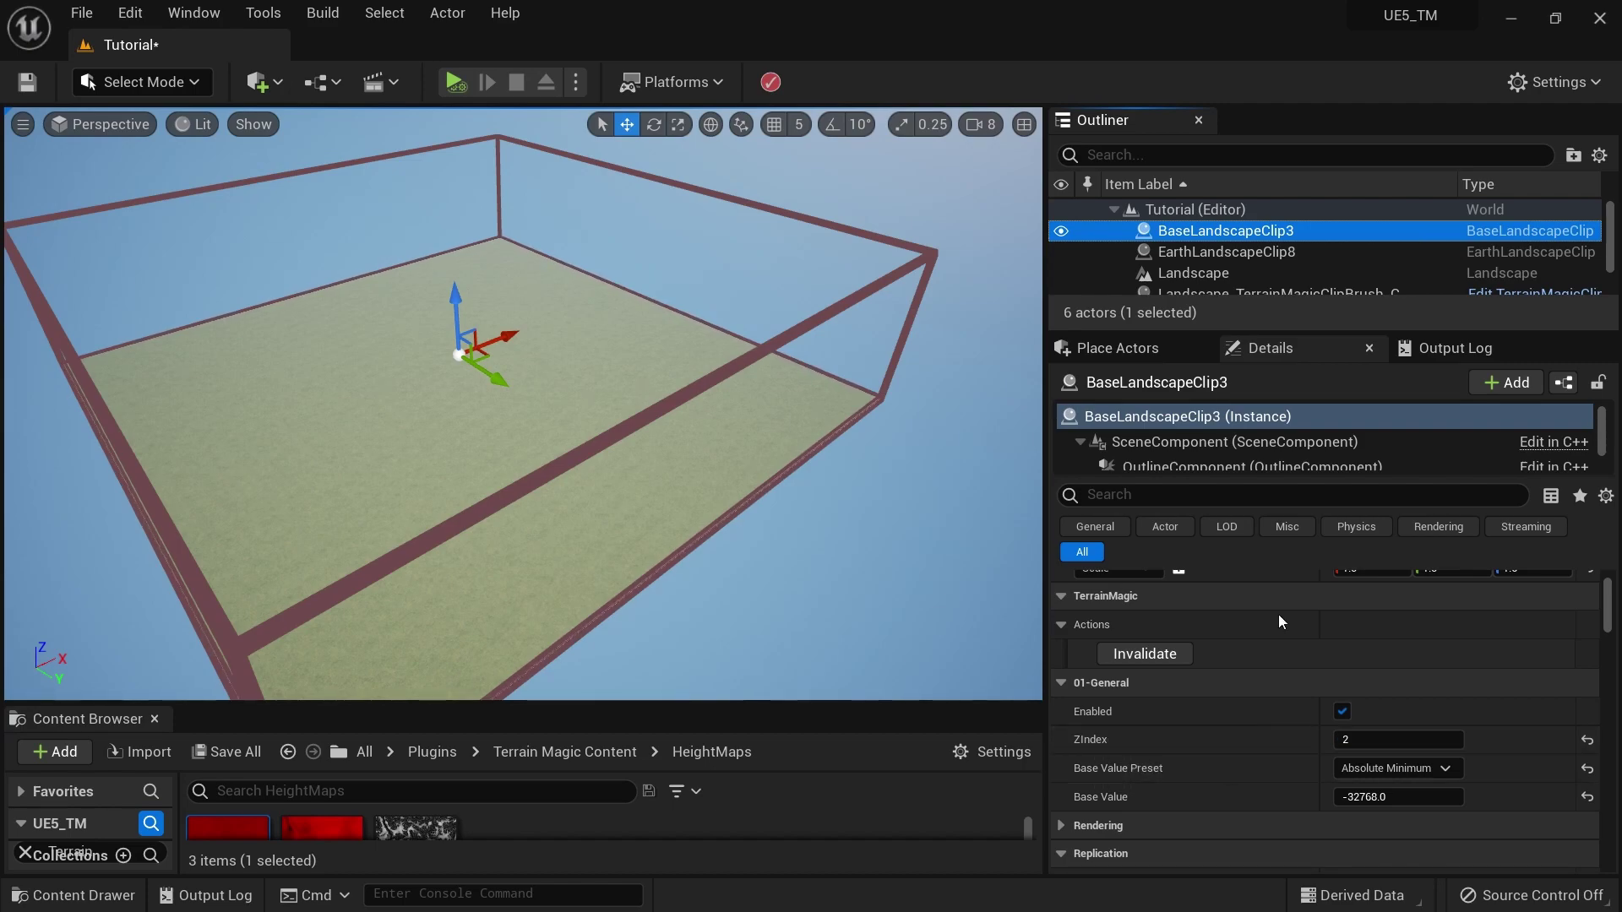
left_click(1239, 252)
left_click(1239, 234)
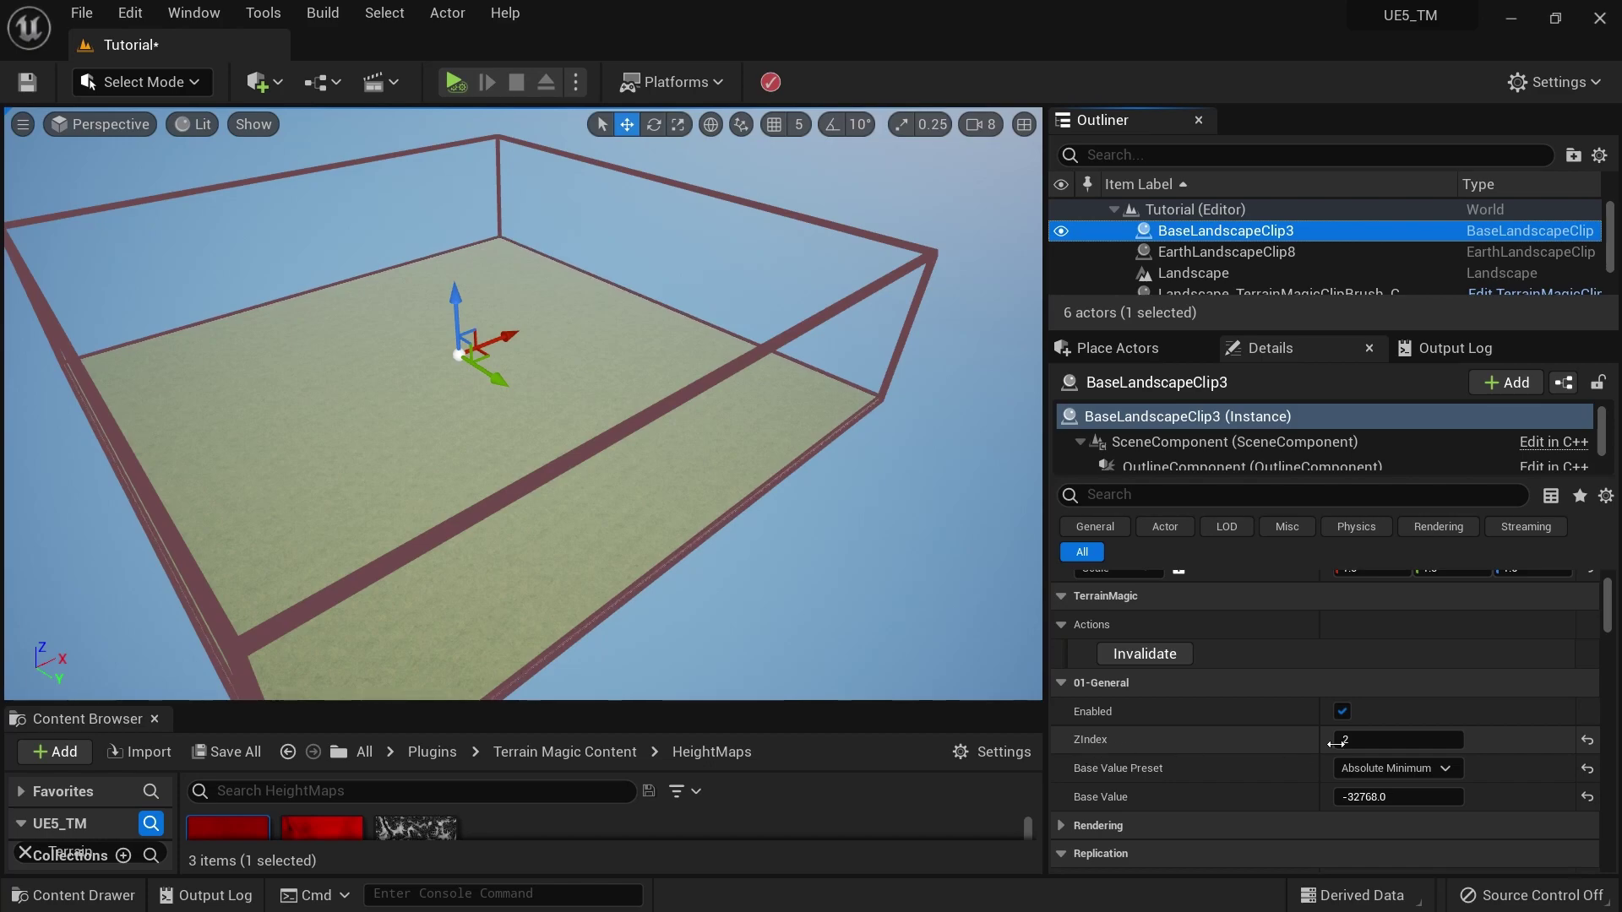
left_click(1249, 257)
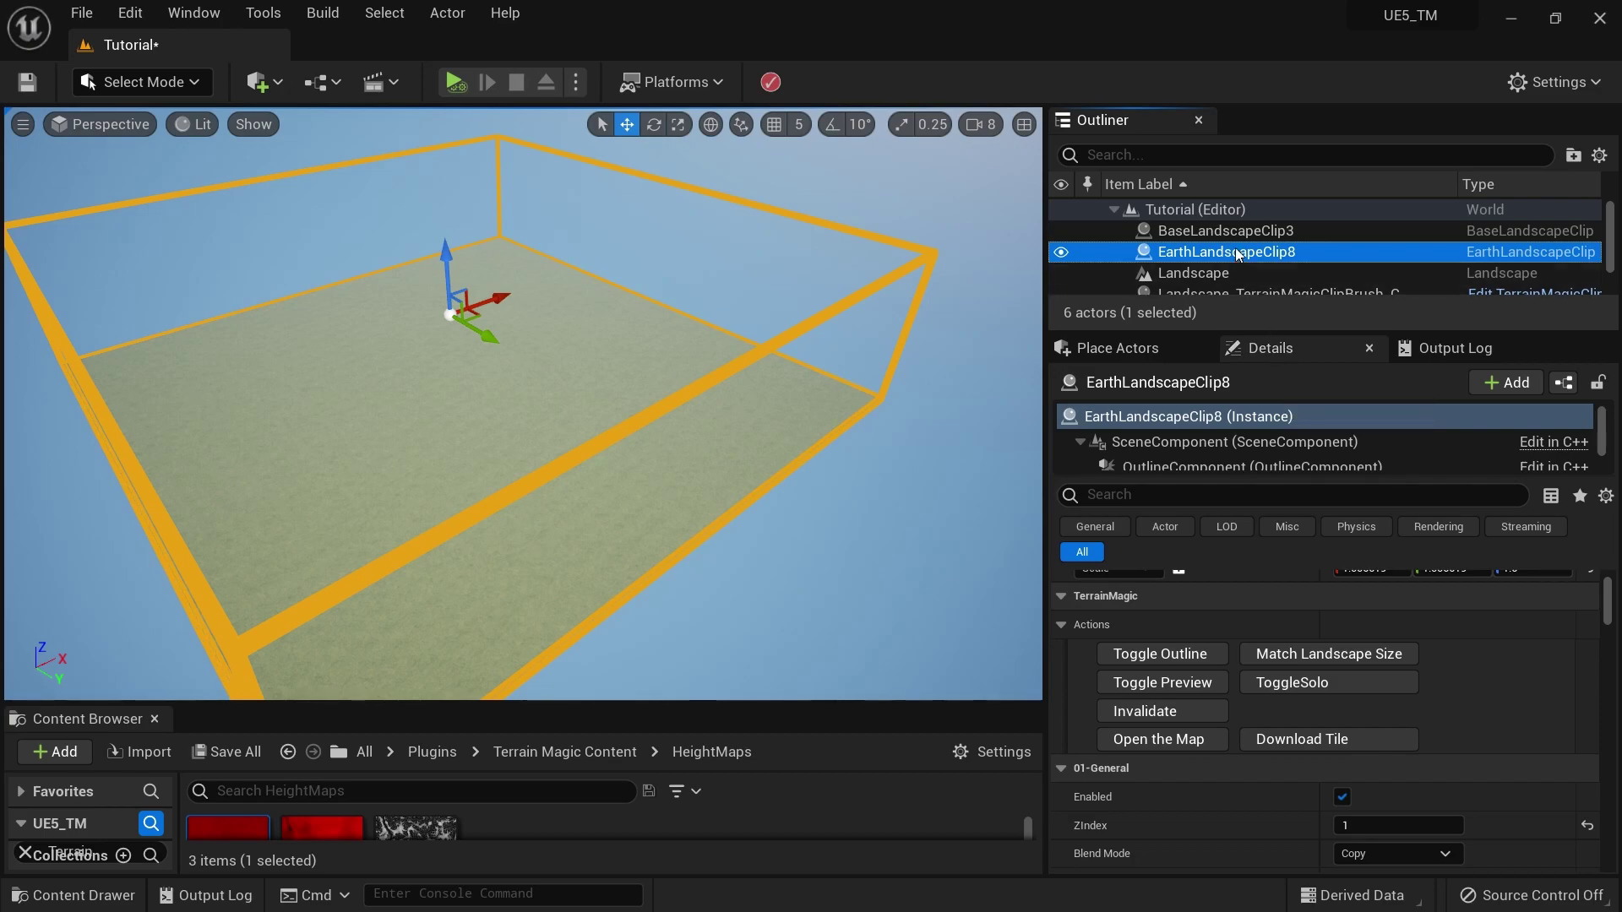
Step: Set the base landscape clip's ZIndex to 1 and the Earth landscape clip's ZIndex to 2
left_click(1230, 230)
left_click(1379, 740)
type("1")
key("Return")
left_click(1188, 255)
left_click(1368, 826)
type("2")
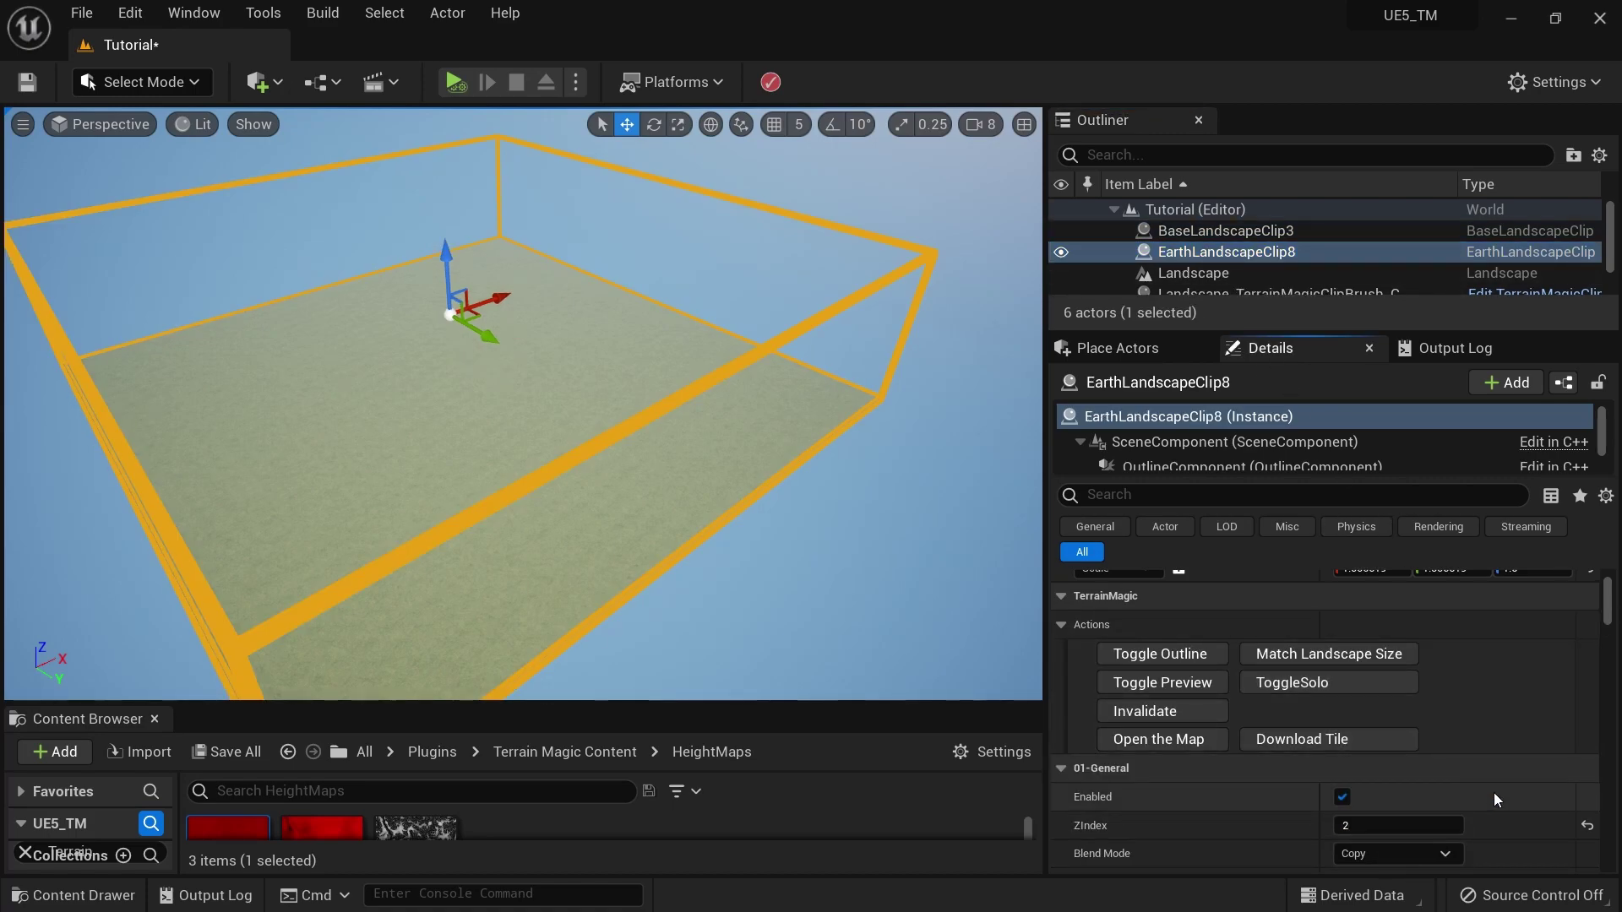
key("Return")
Step: Examine the Earth landscape clip's mountain terrain from several angles
right_click_drag(712, 503, 728, 537)
key("a")
key("d")
key("a")
key("w")
key("a")
right_click_drag(640, 470, 702, 490)
key("a")
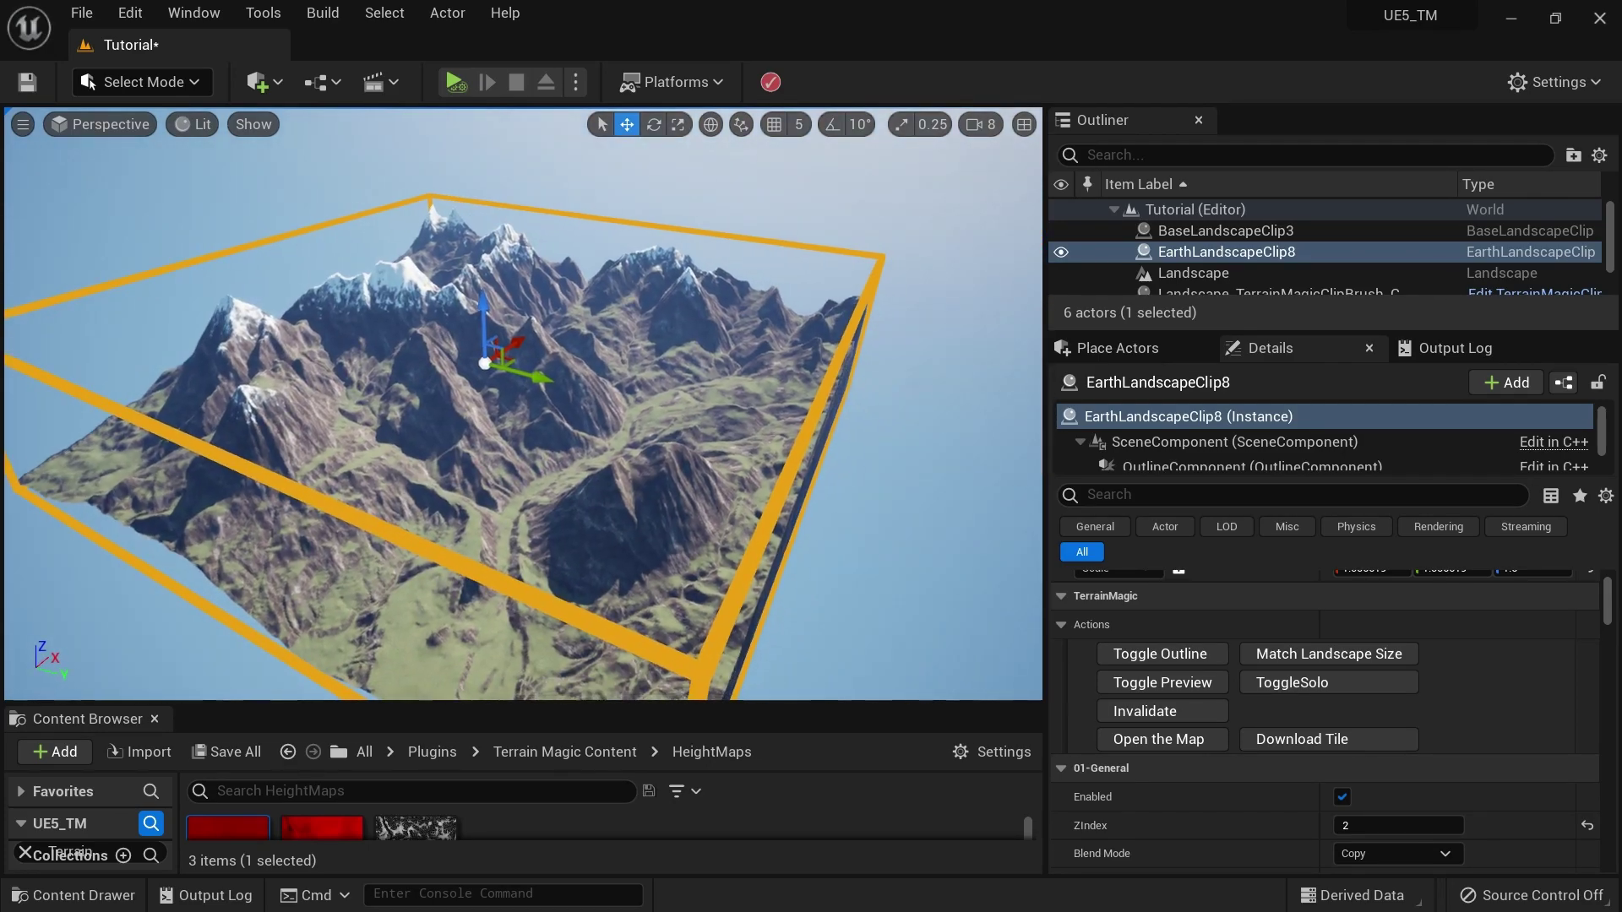
right_click_drag(600, 508, 583, 509)
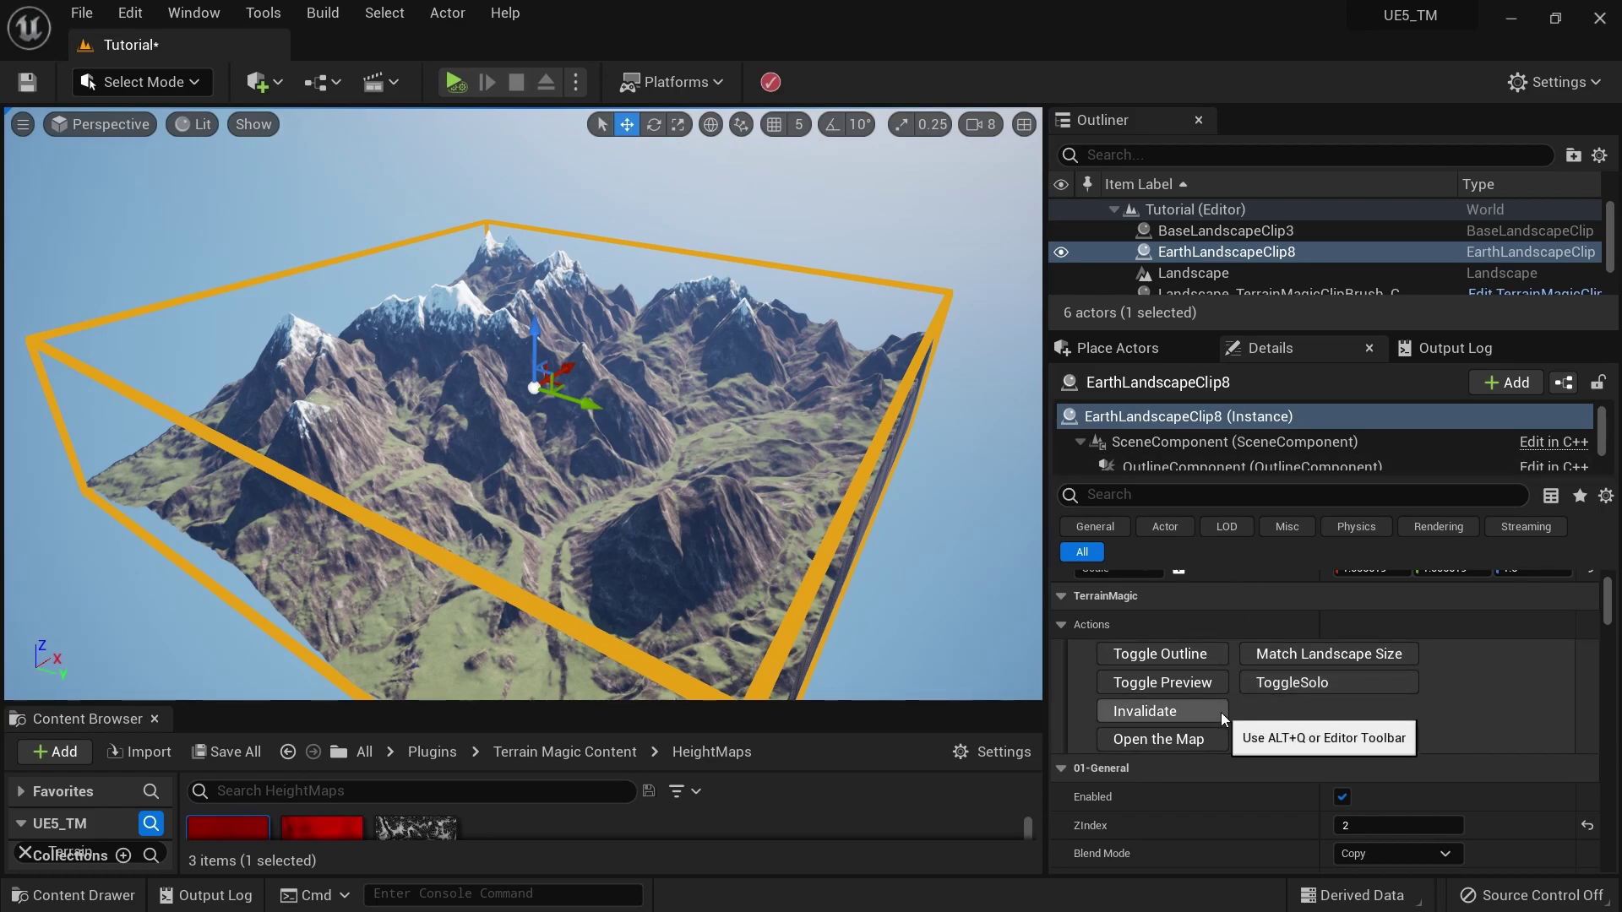
Step: Find the Earth landscape clip's fading settings, collapsing Modify Height, and set the Fade Mode to Circular
scroll(1239, 775, "down", 5)
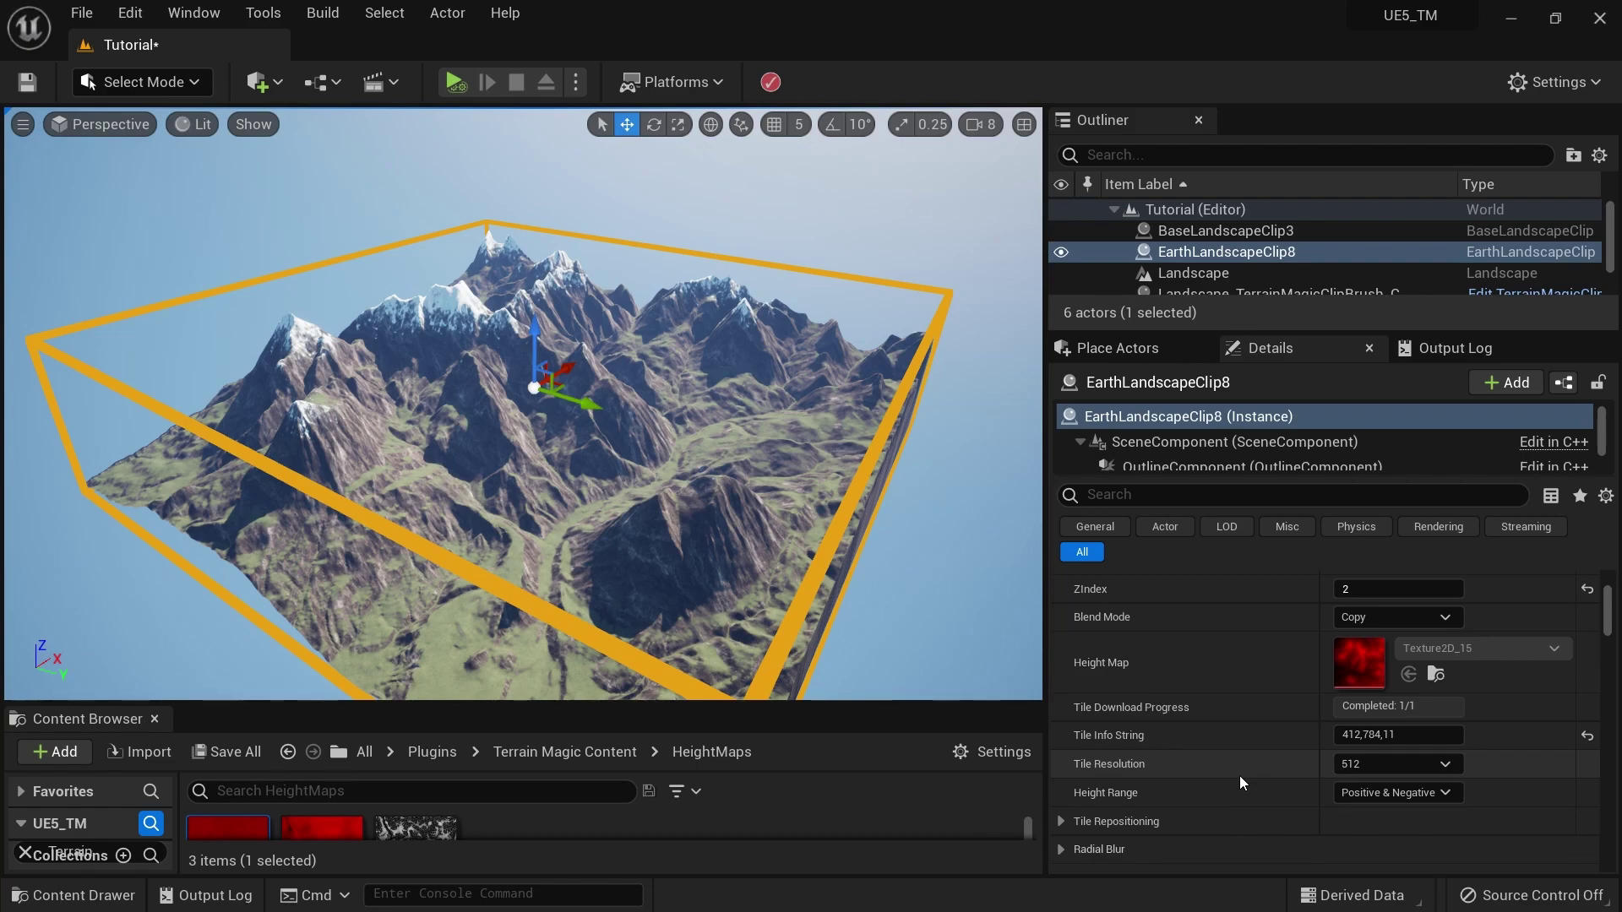
scroll(1239, 775, "up", 5)
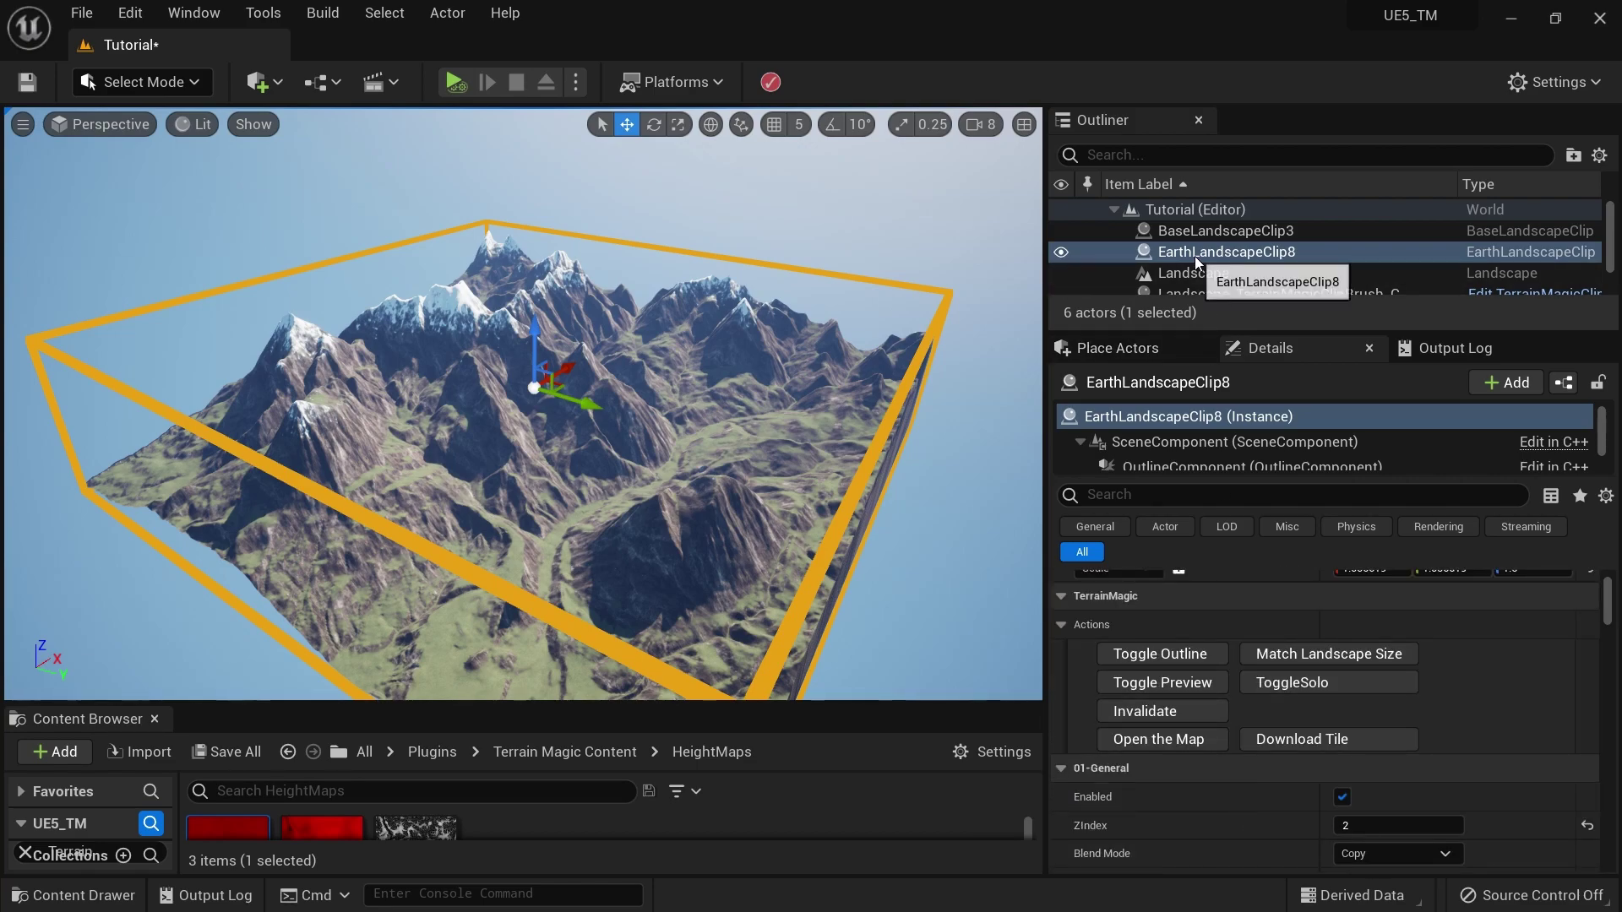
scroll(1386, 686, "down", 5)
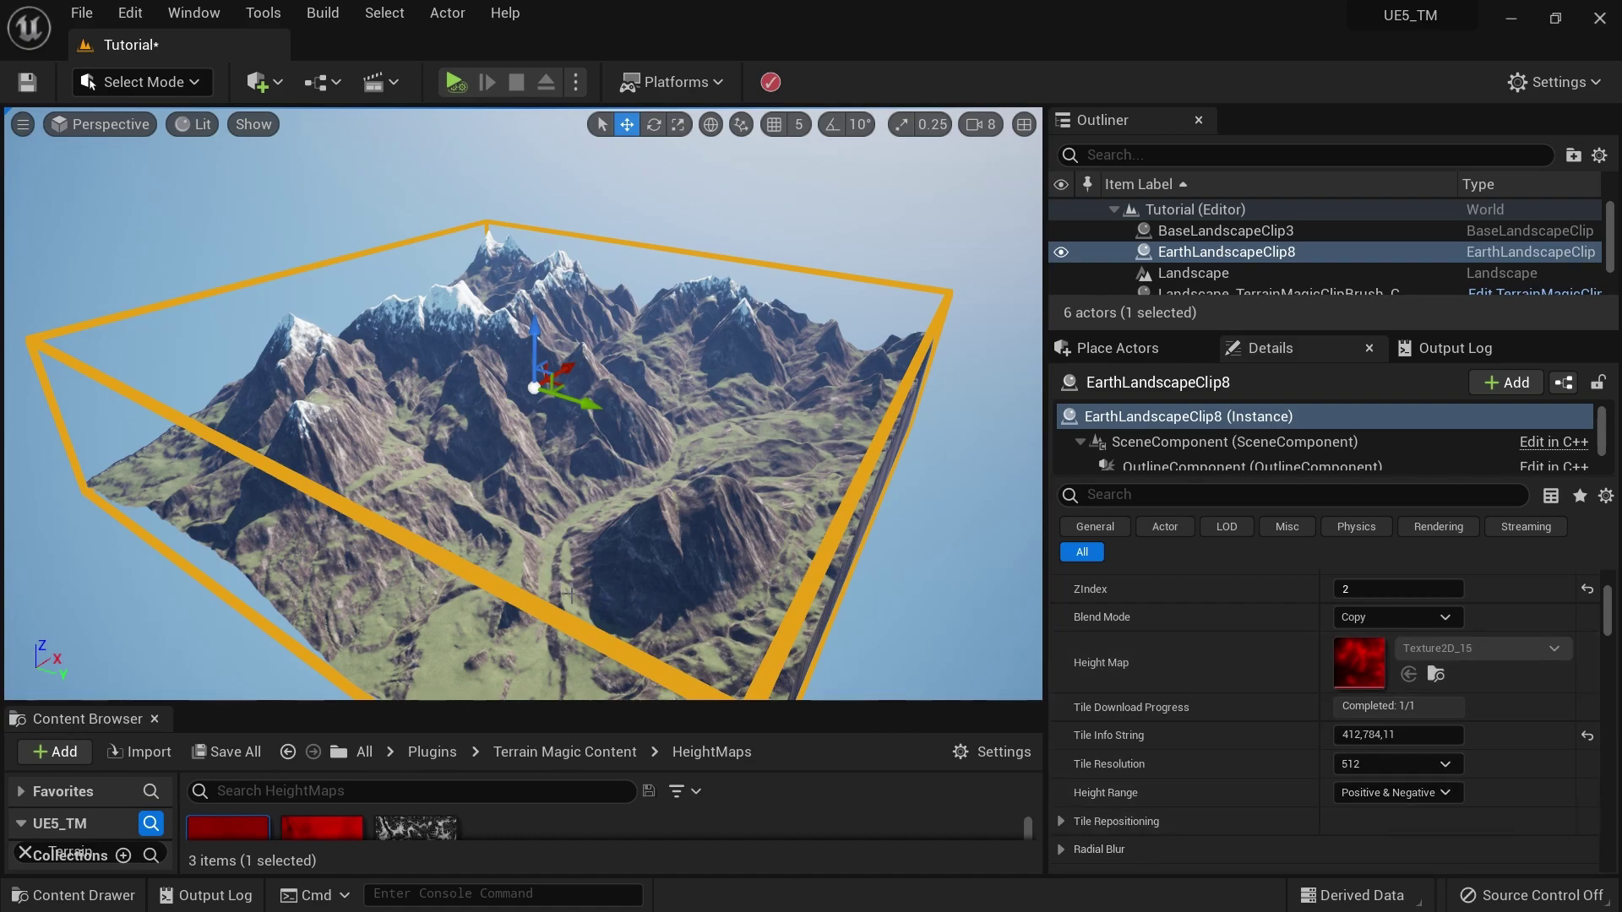
scroll(1357, 828, "down", 3)
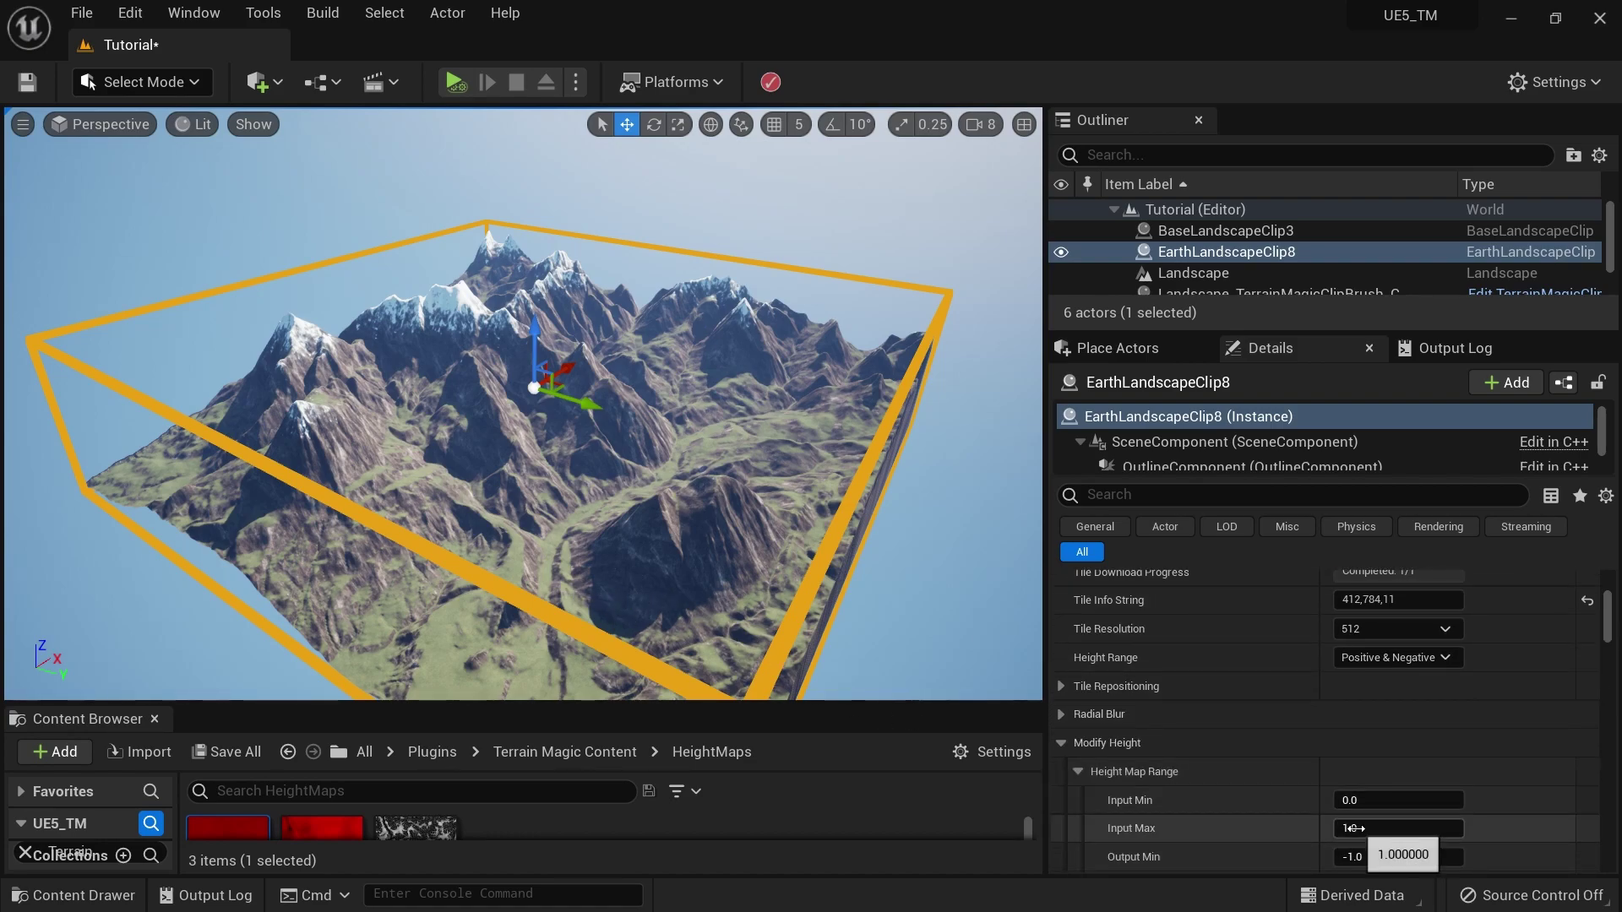
left_click(1061, 744)
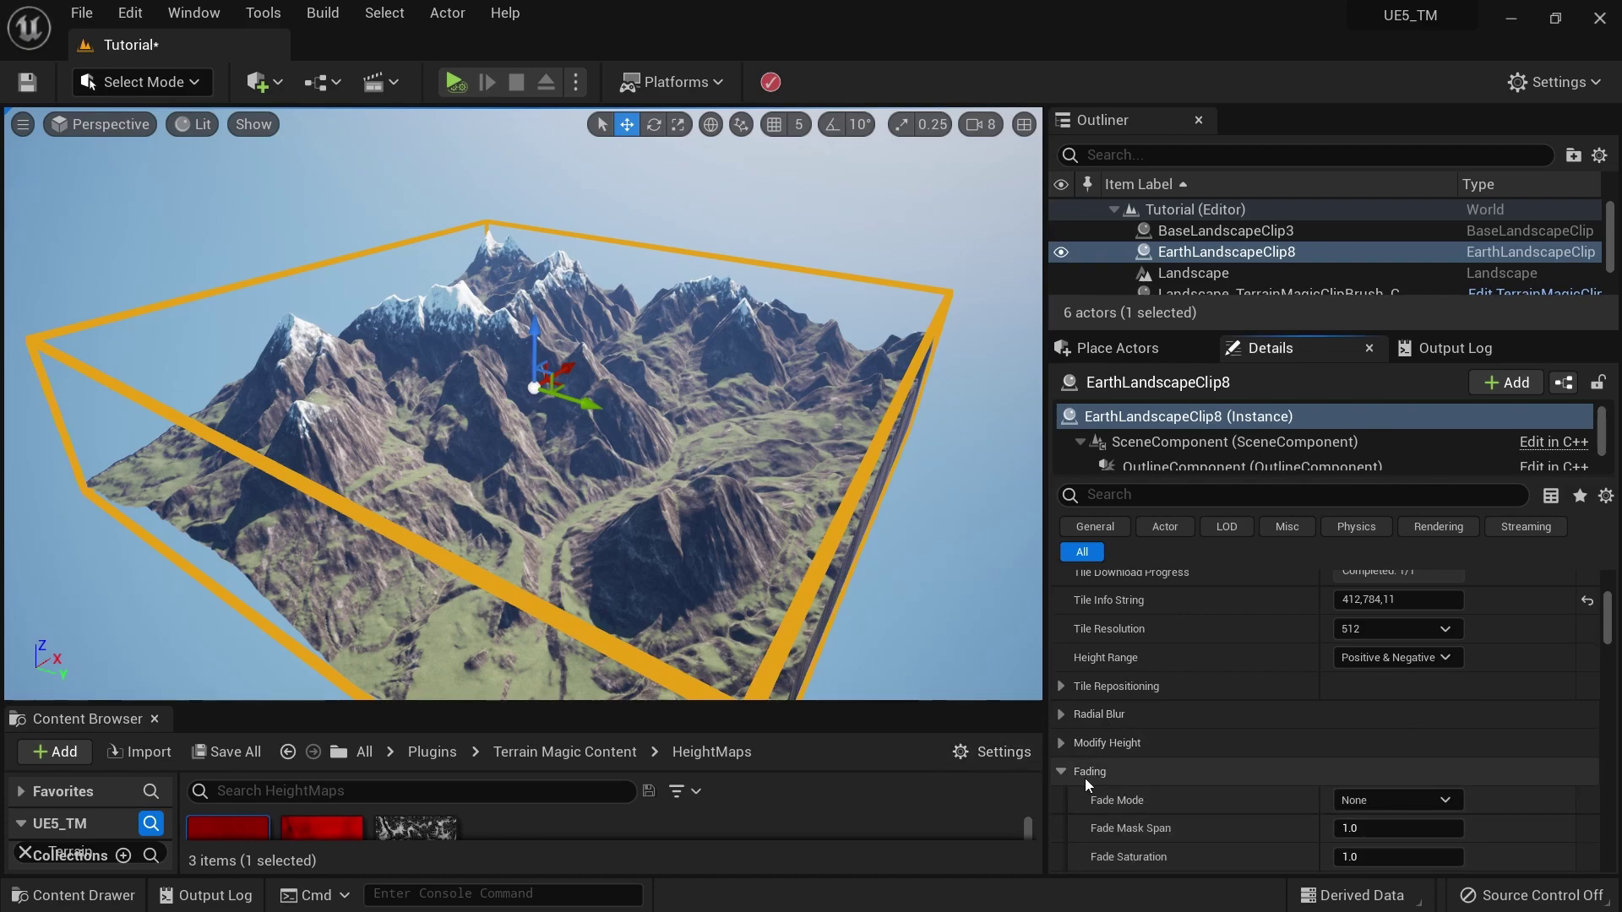
scroll(1394, 801, "down", 1)
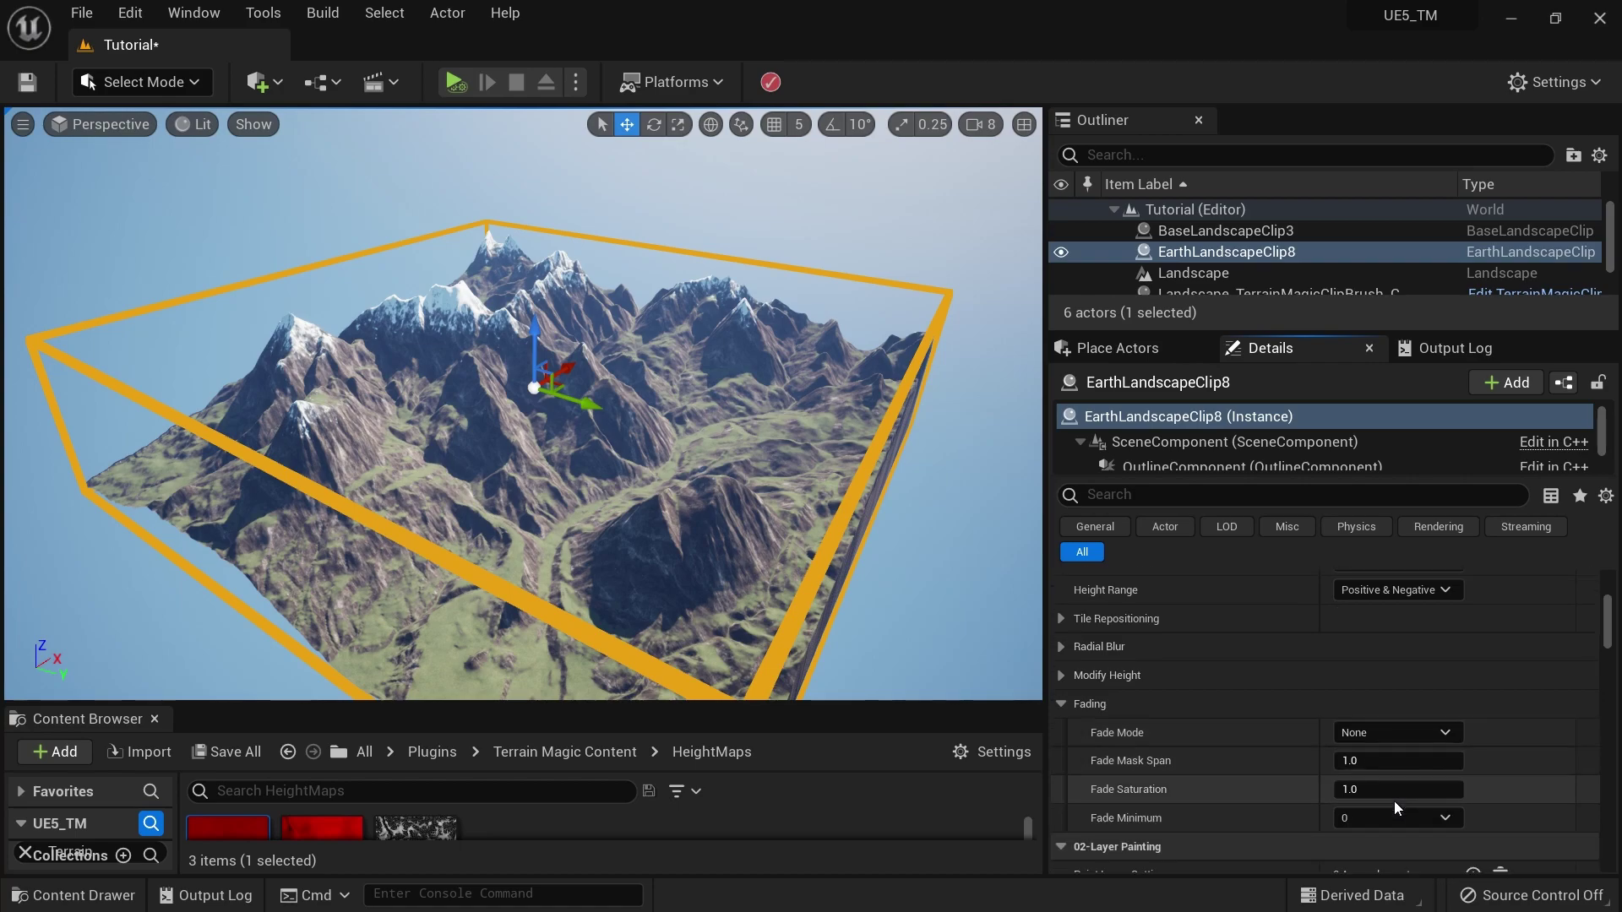
left_click(1371, 733)
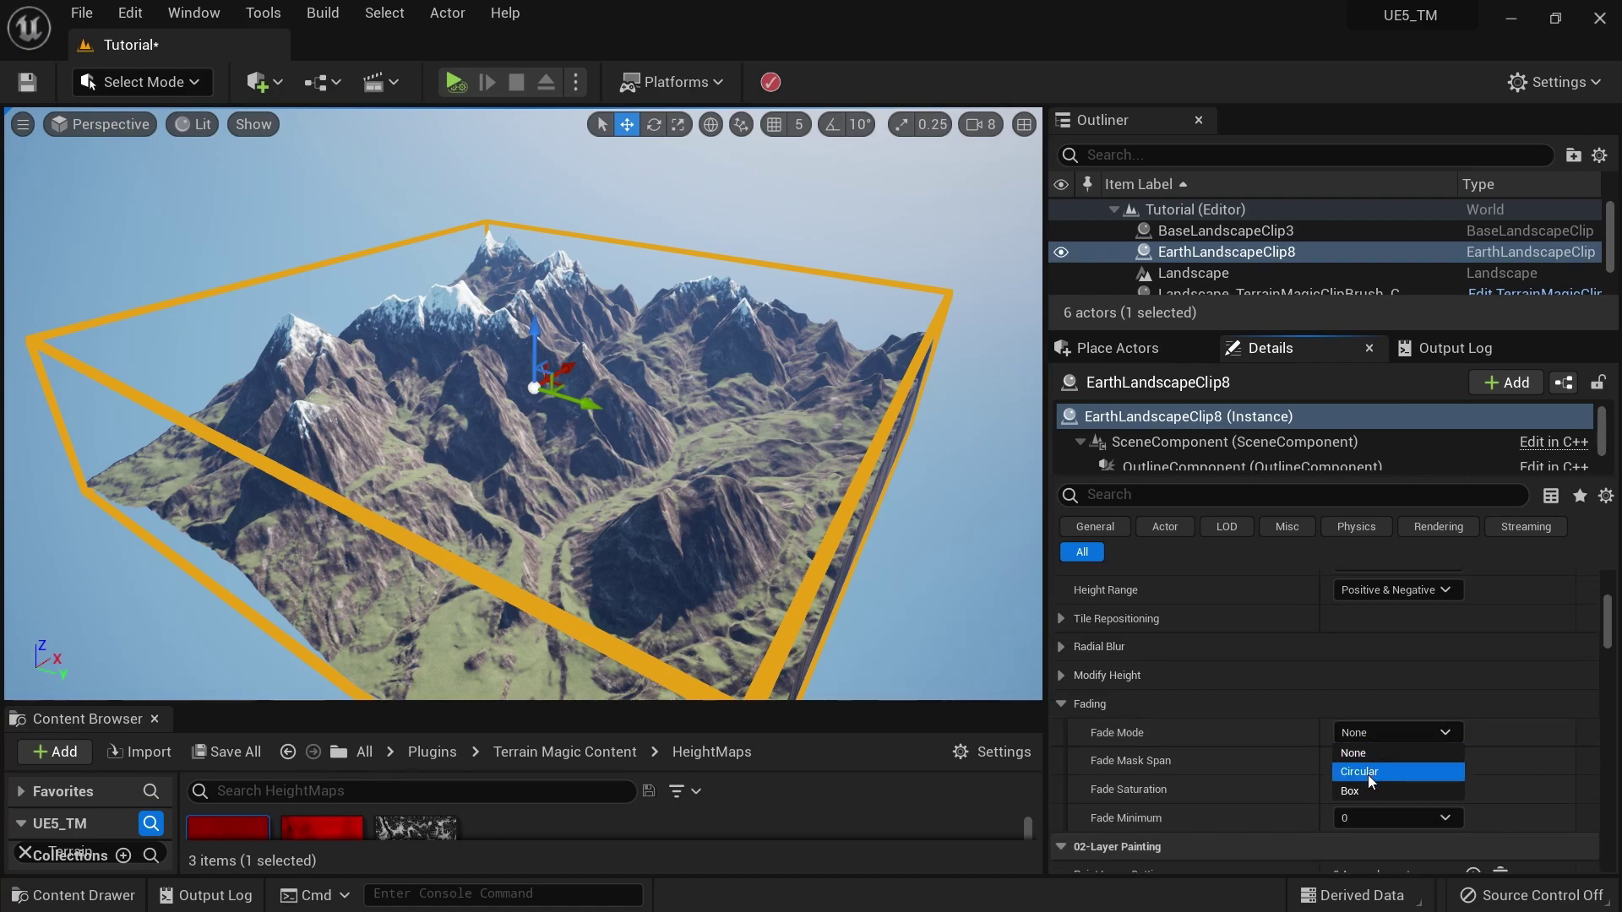
left_click(1367, 774)
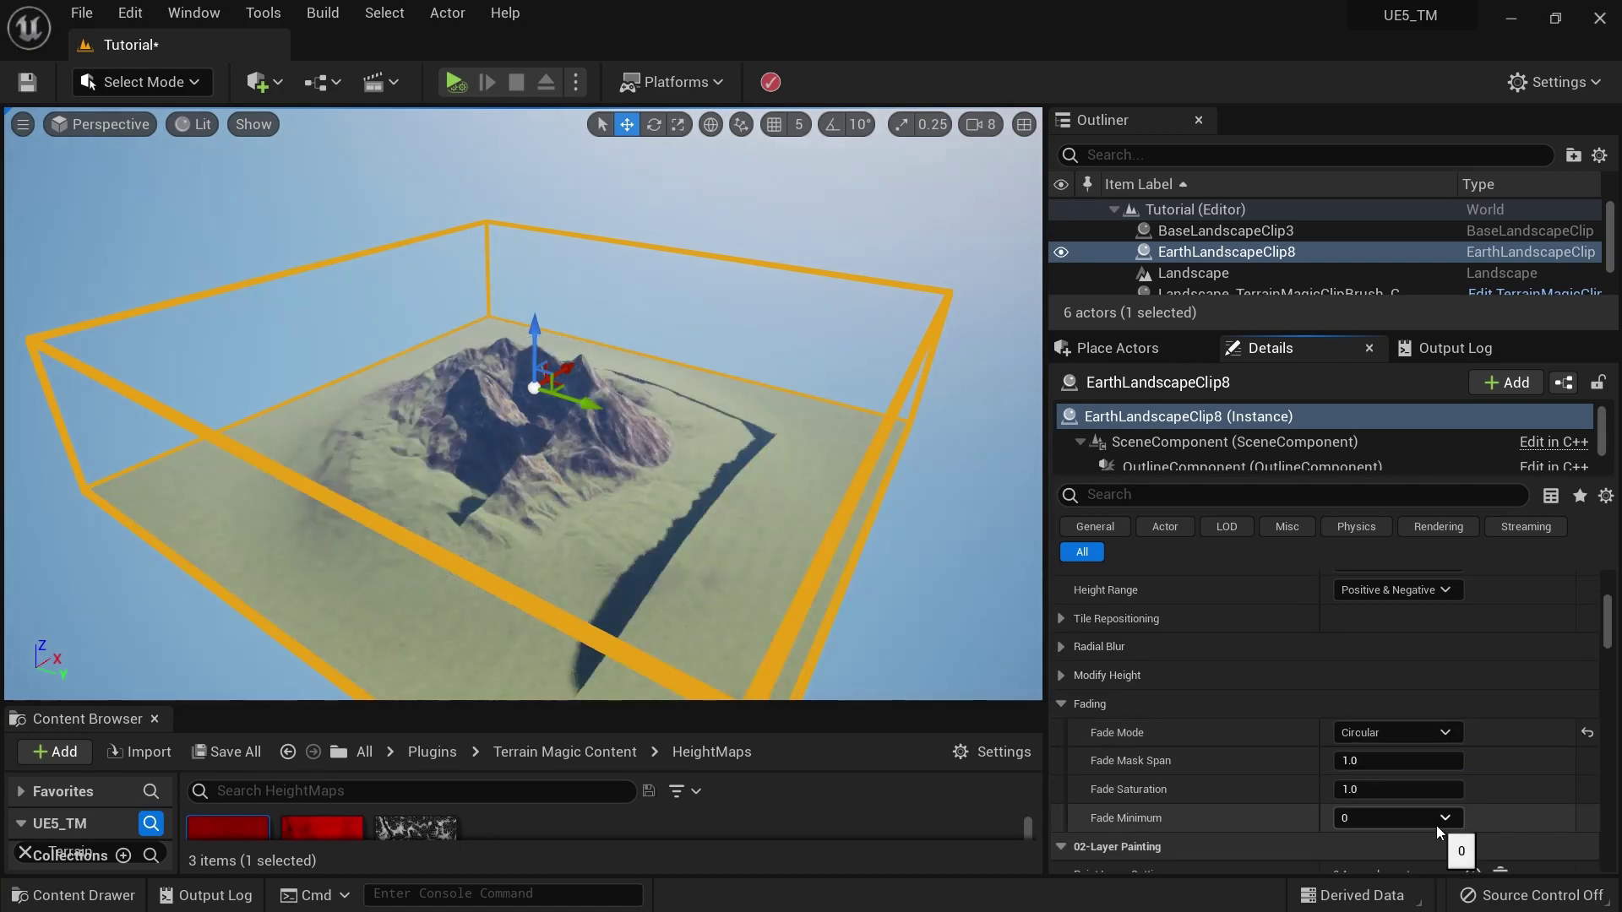
Step: Set the Earth landscape clip's Fade Minimum to HeightMap Range Output Min
right_click_drag(523, 404, 509, 475)
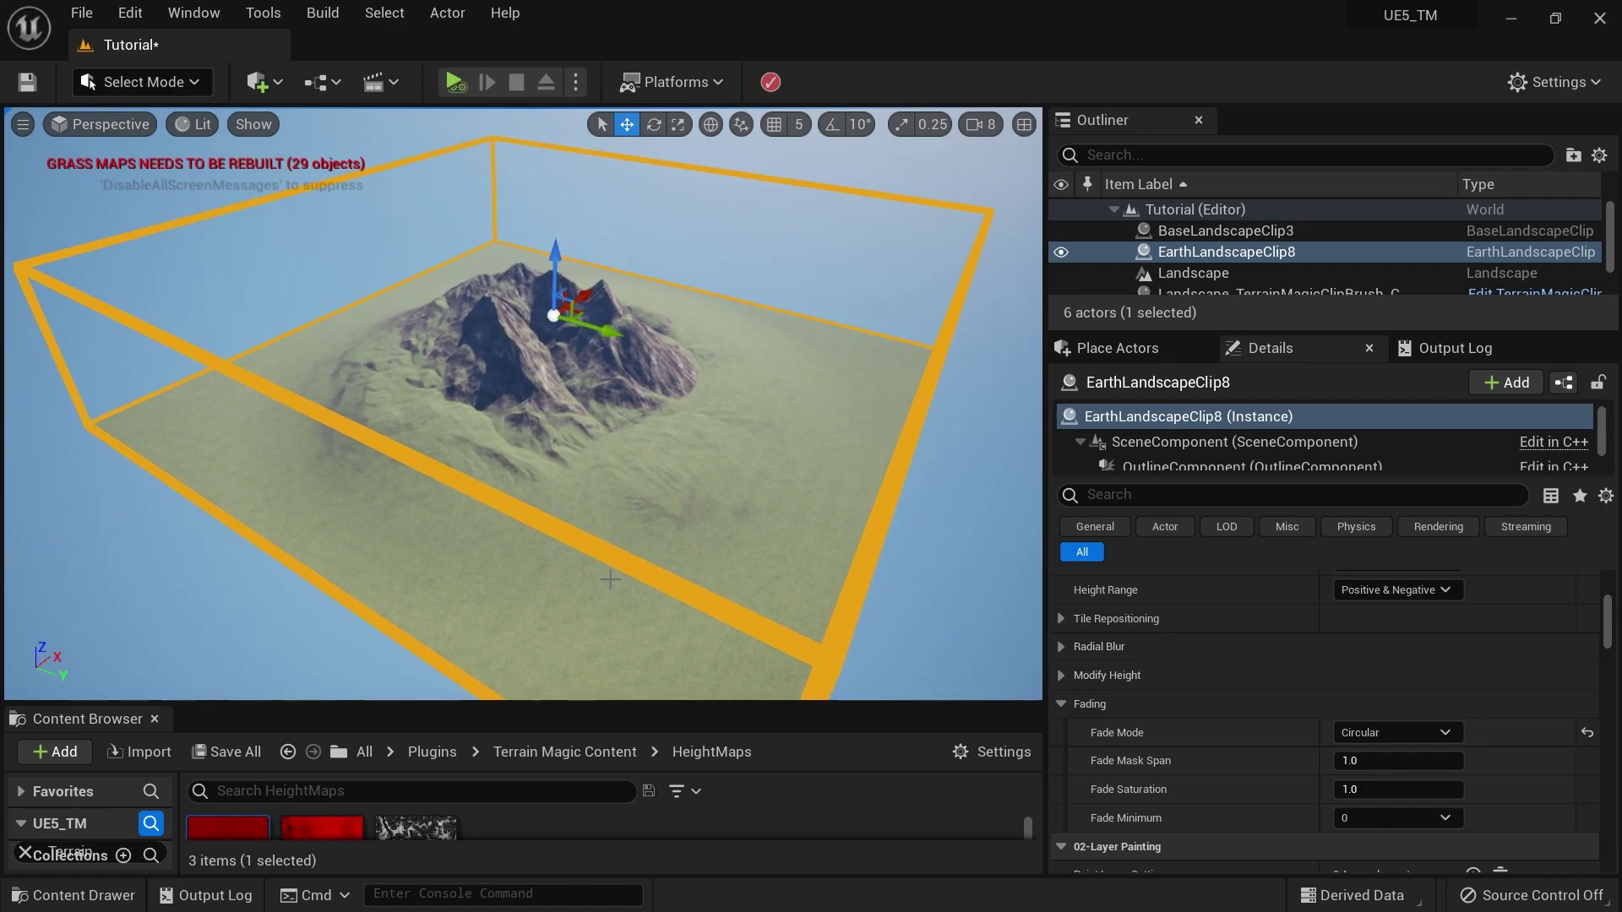
left_click(1372, 818)
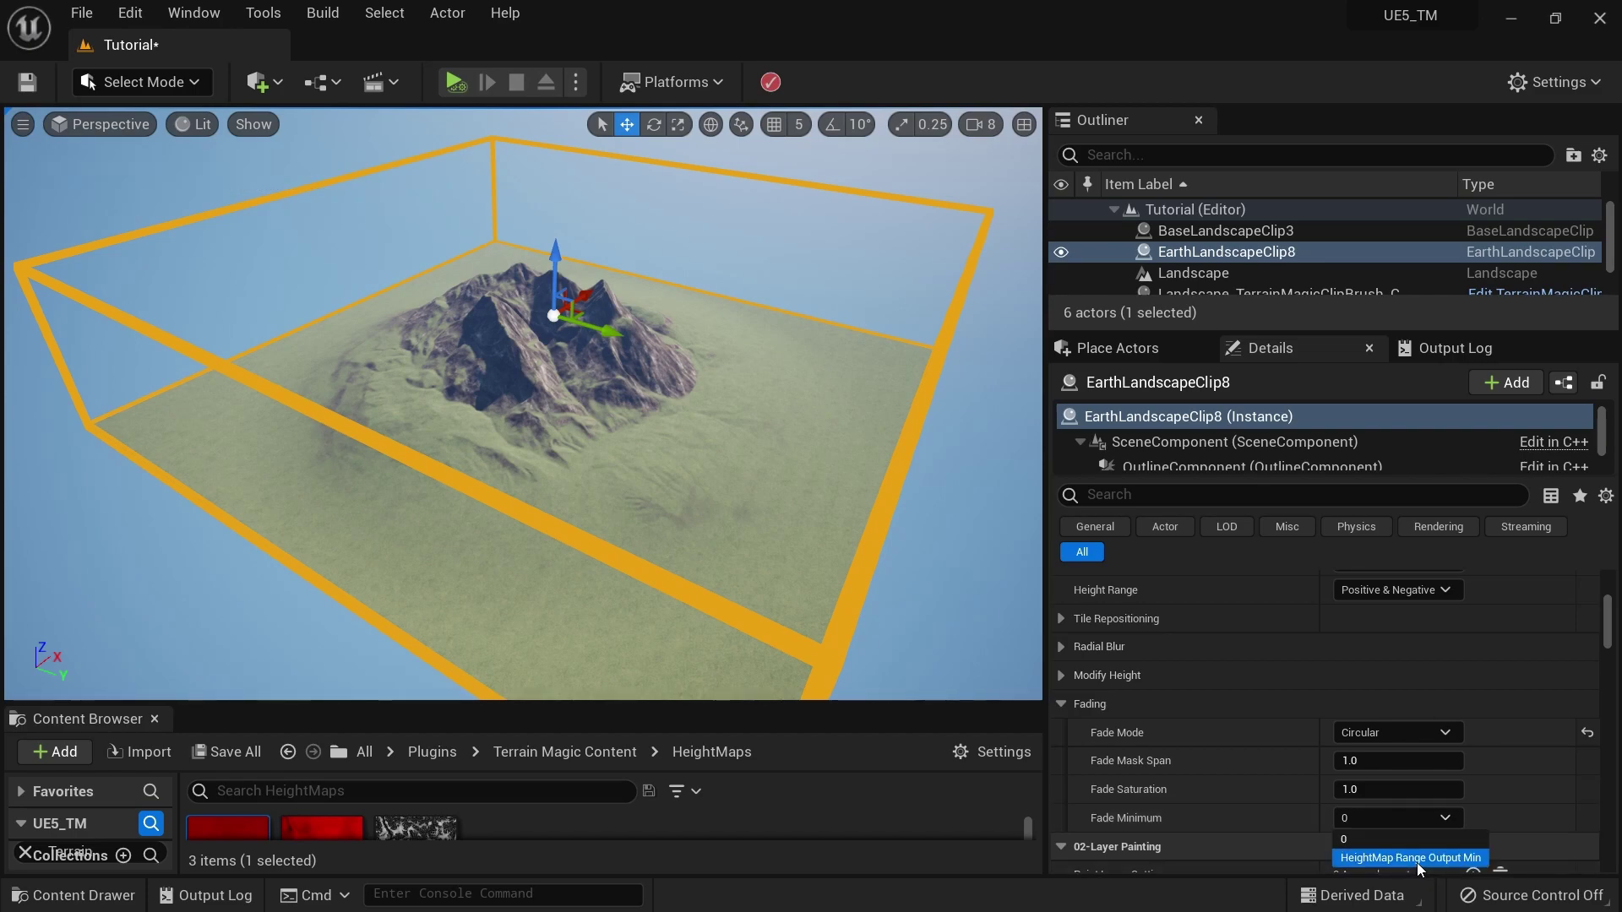
left_click(1416, 860)
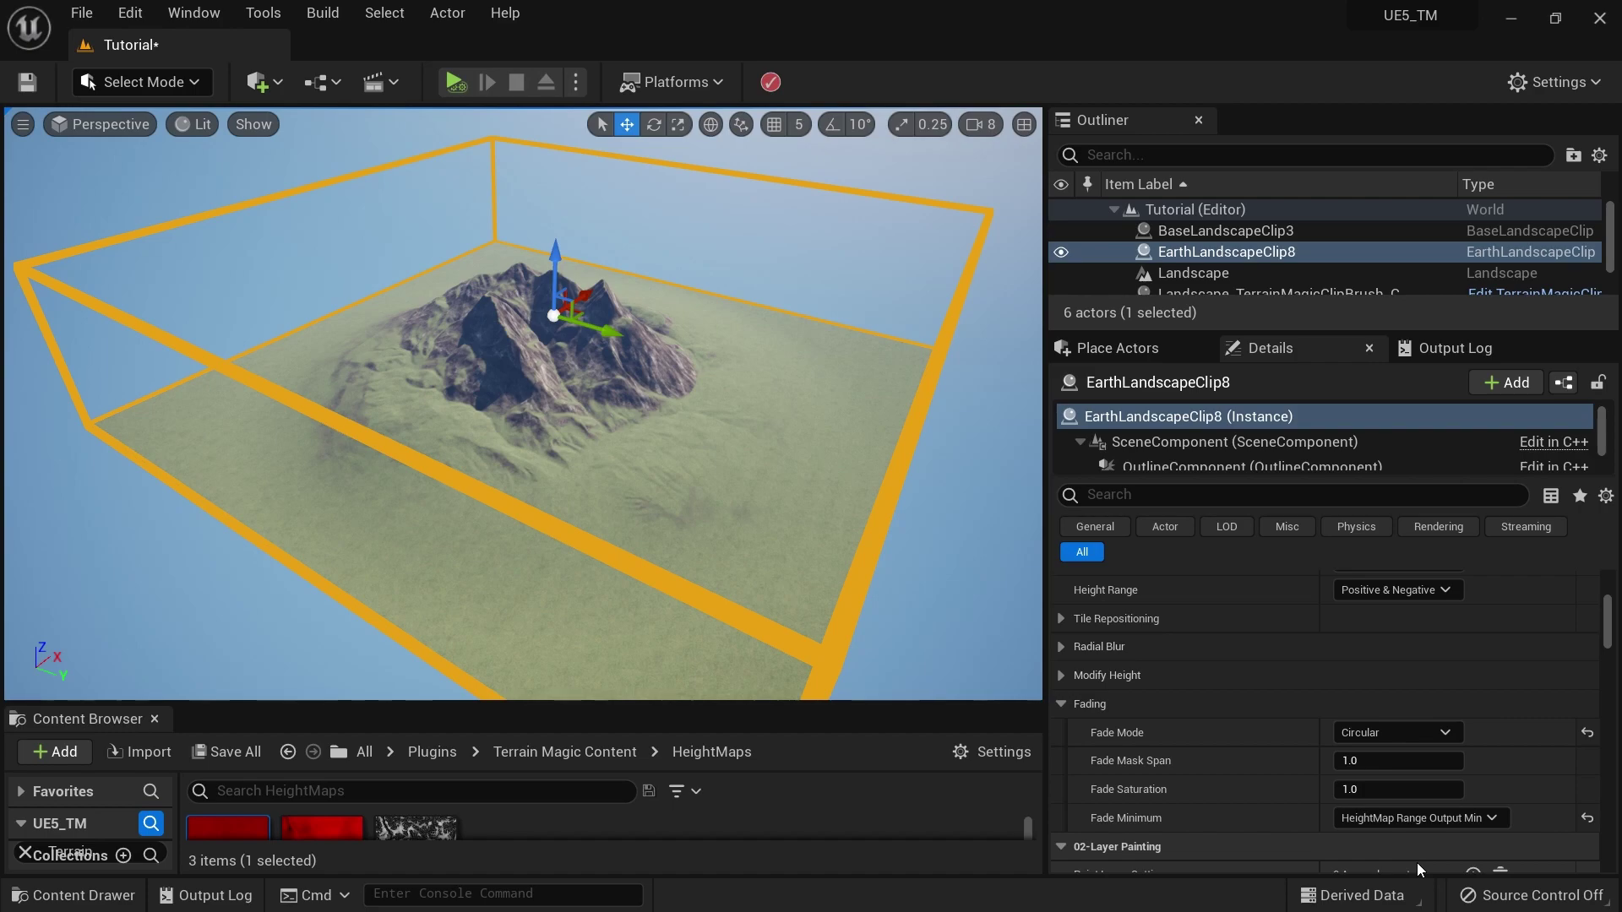
mouse_move(748, 495)
right_mouse_down()
mouse_move(768, 495)
mouse_move(702, 495)
mouse_move(719, 496)
right_mouse_up()
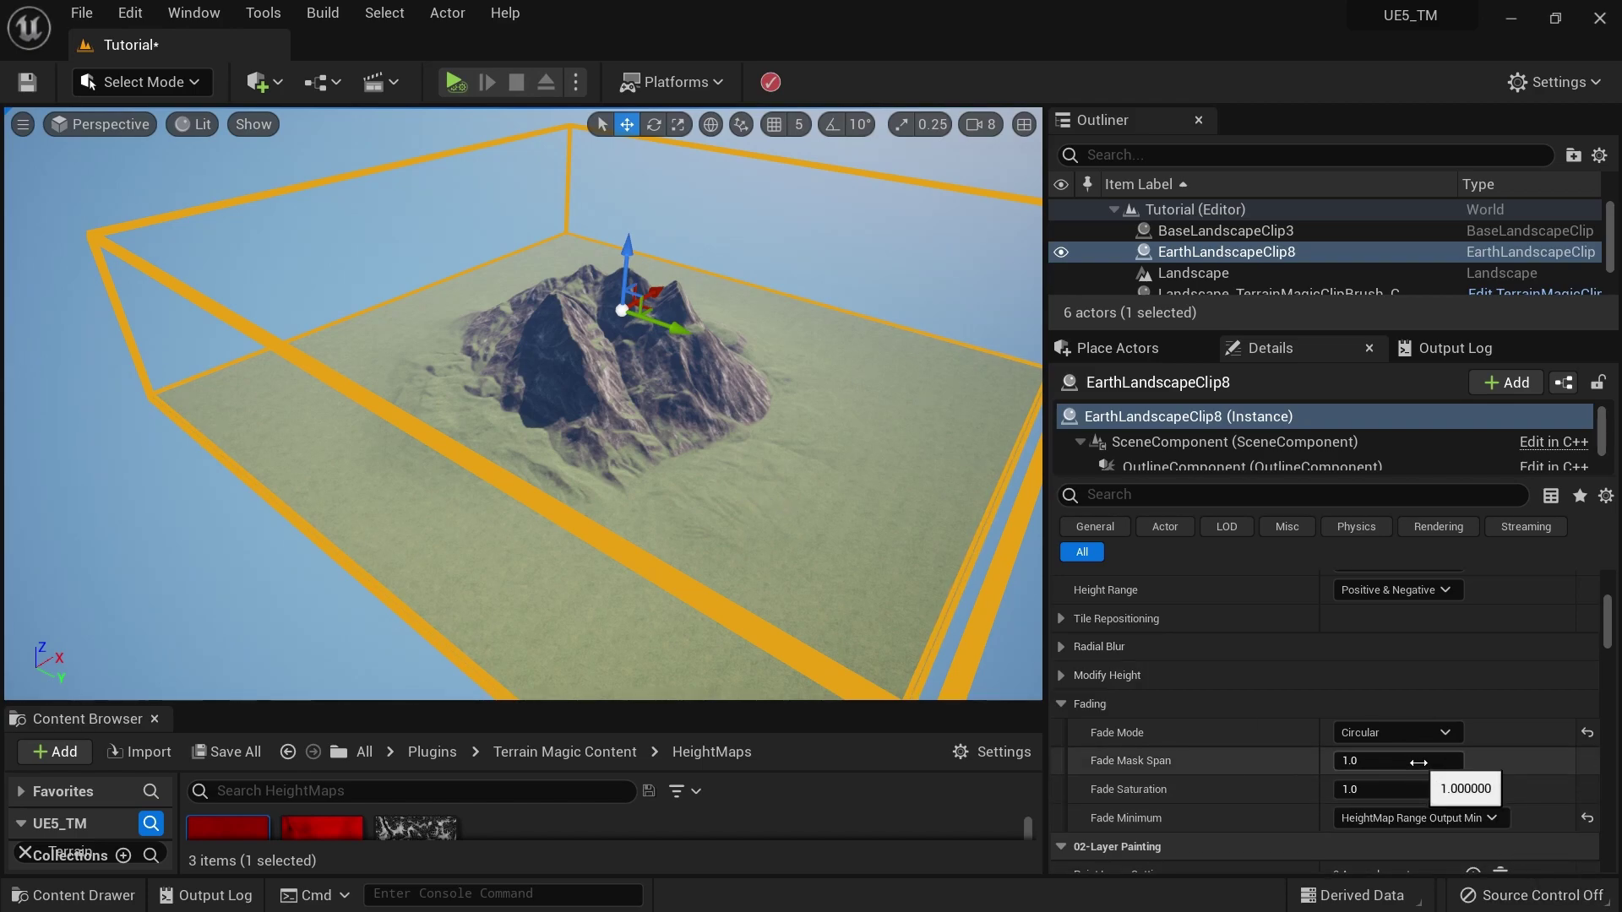
Step: Adjust the Earth landscape clip's Fade Mask Span, trying about 0.32 and settling on about 0.72
left_click_drag(1419, 762, 1344, 761)
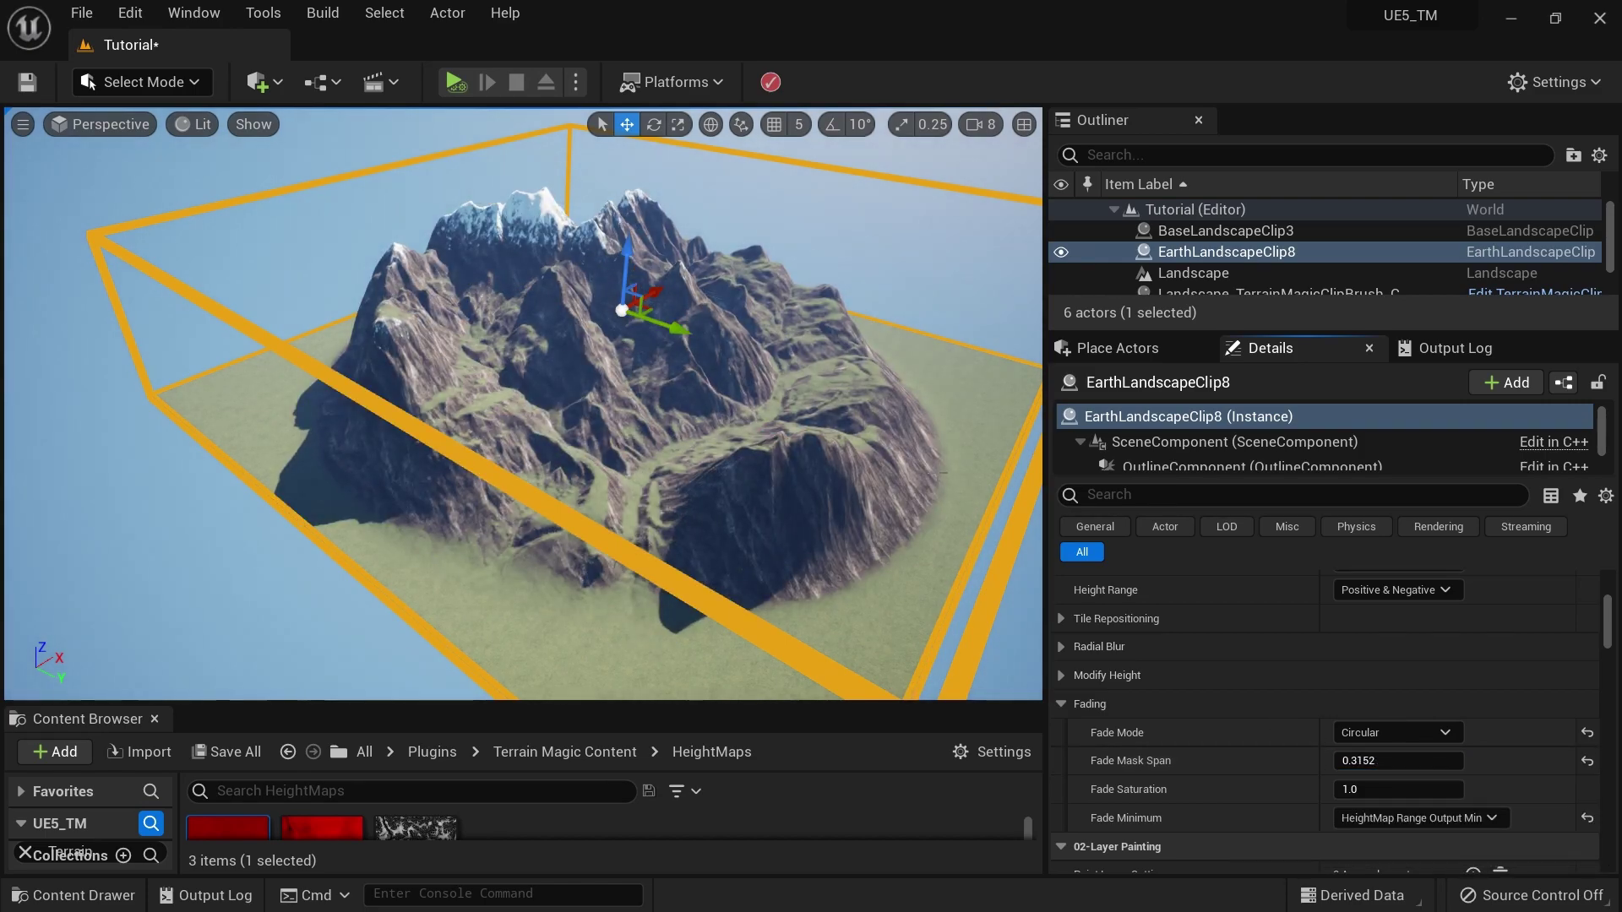
left_click(1385, 760)
type("0.6416")
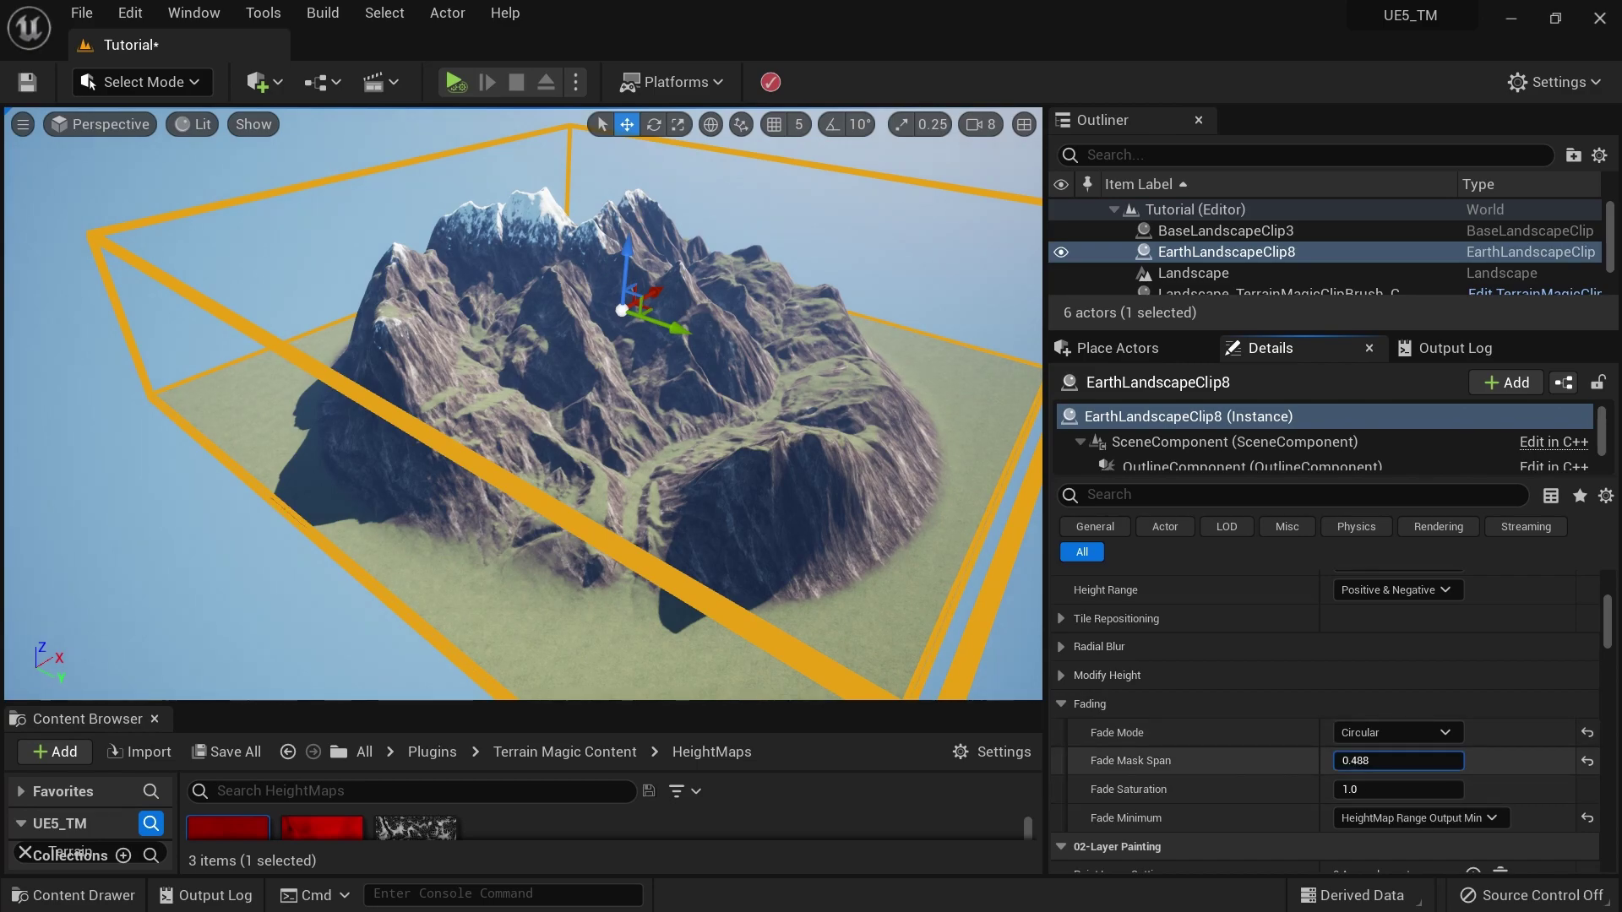
left_click_drag(1369, 760, 1368, 760)
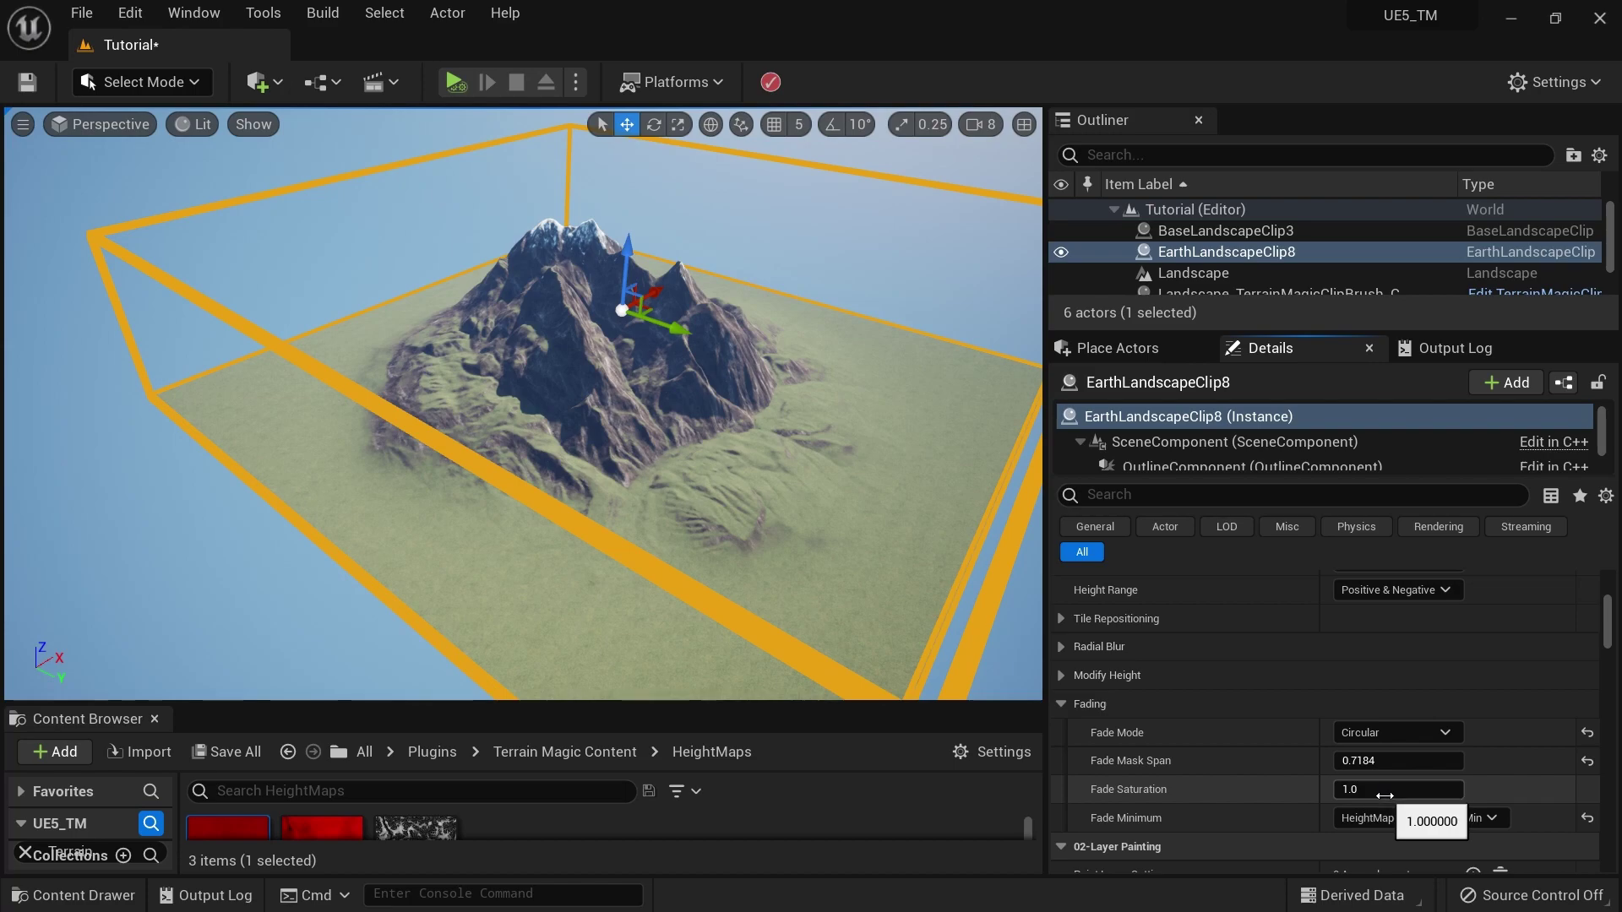
Step: Try a Fade Saturation of about 3.04 on the Earth landscape clip, reset it, and set it to about 1.53
left_click_drag(1384, 796, 1478, 796)
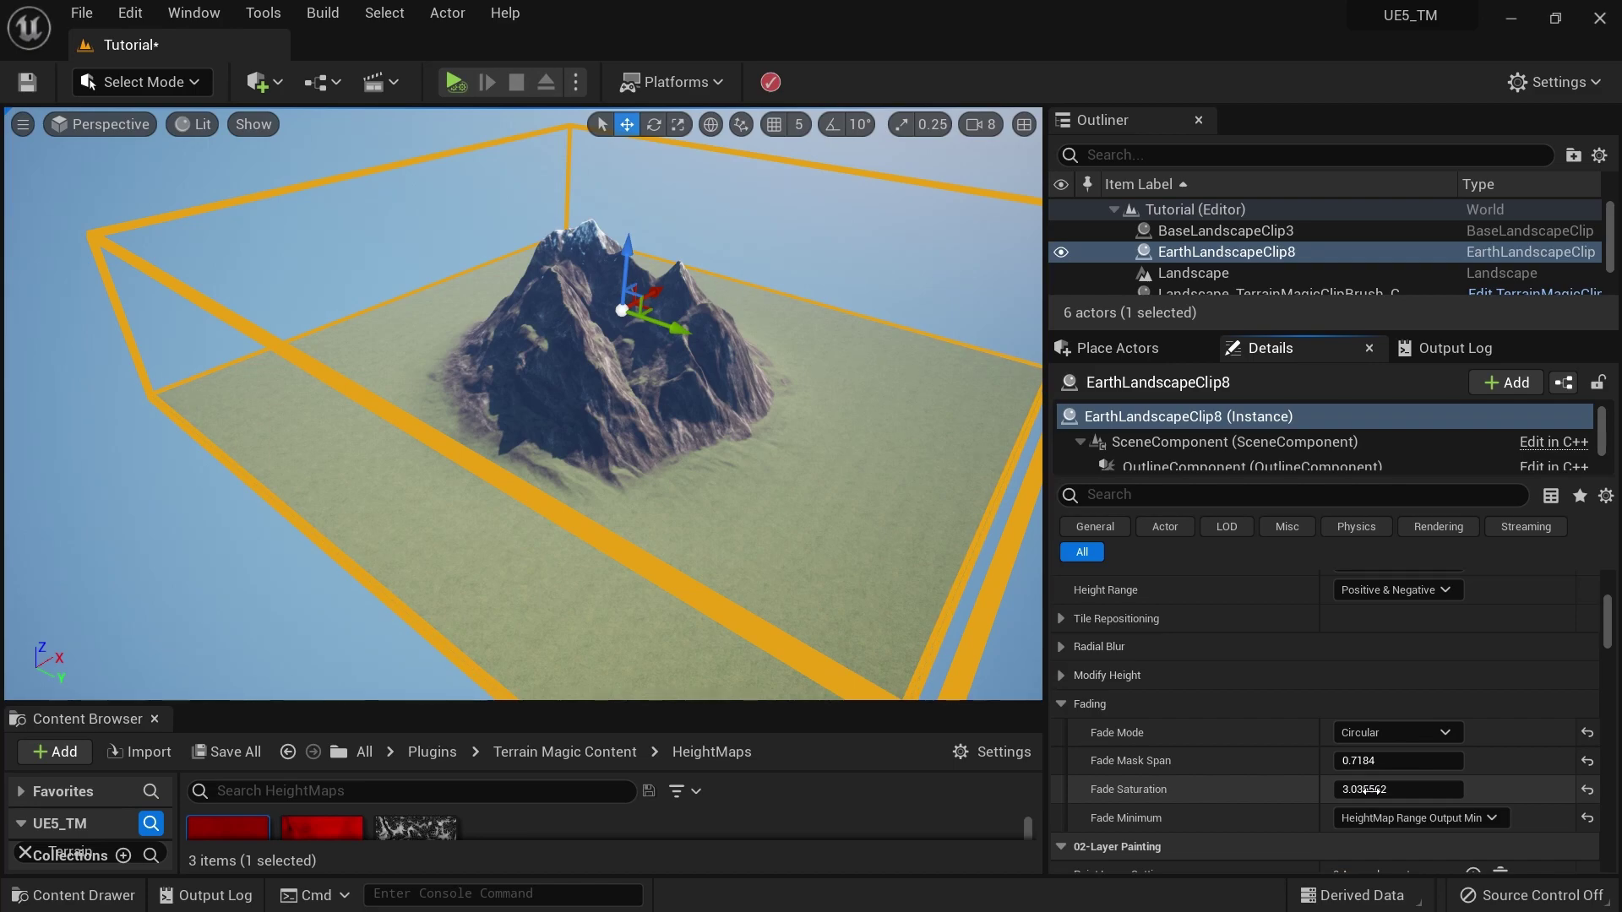
left_click(1587, 790)
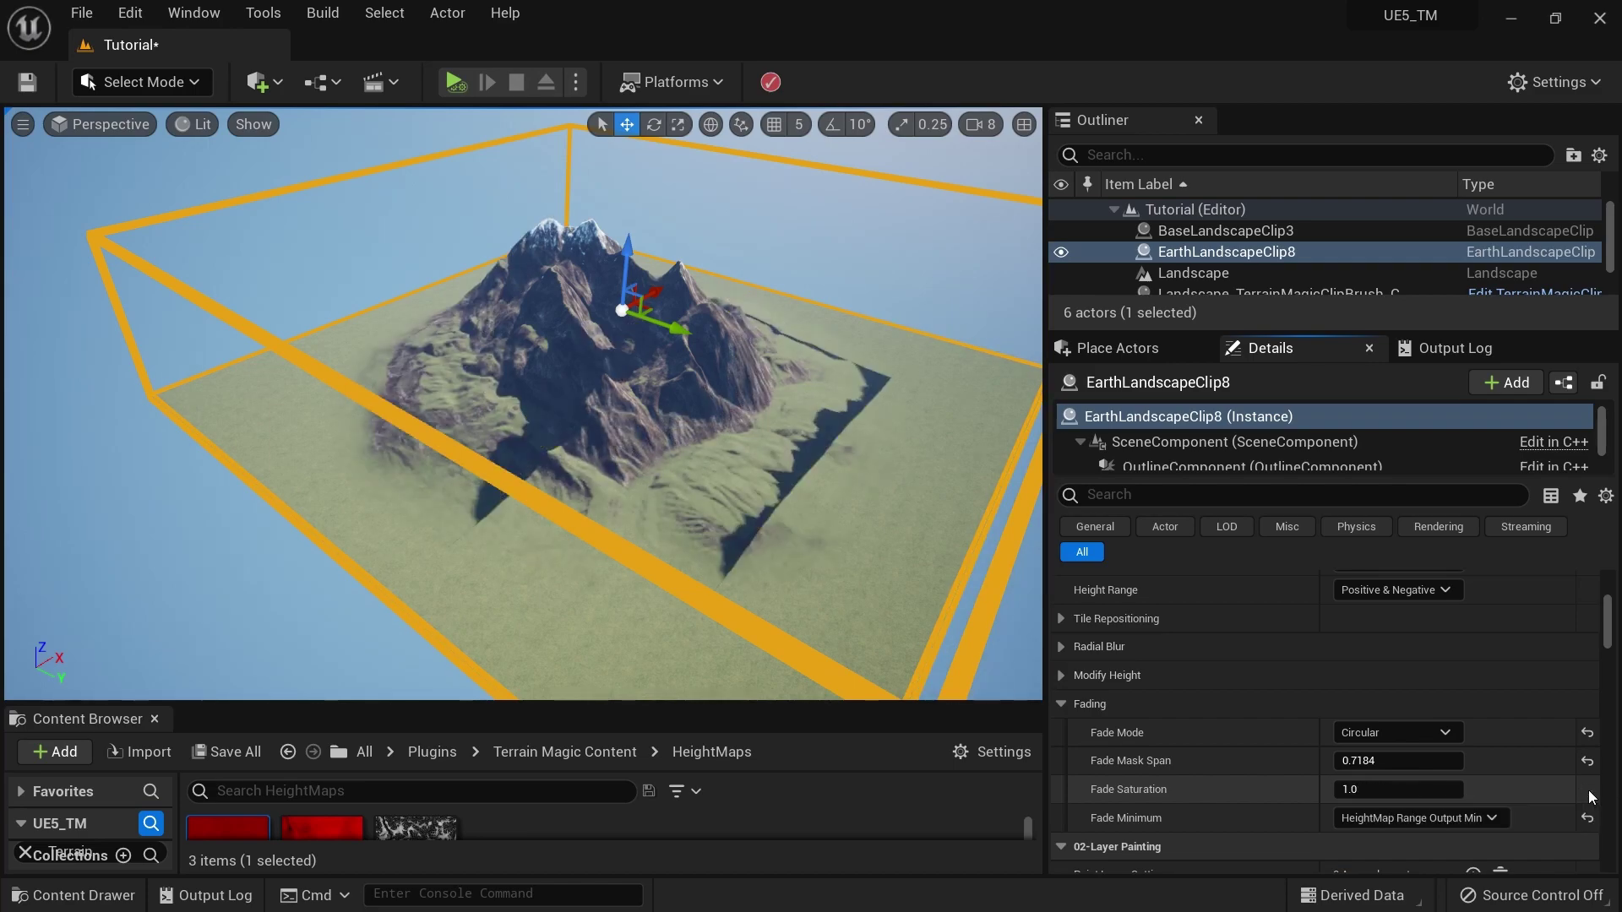
left_click_drag(1436, 790, 1473, 790)
right_click_drag(524, 404, 490, 404)
key("s")
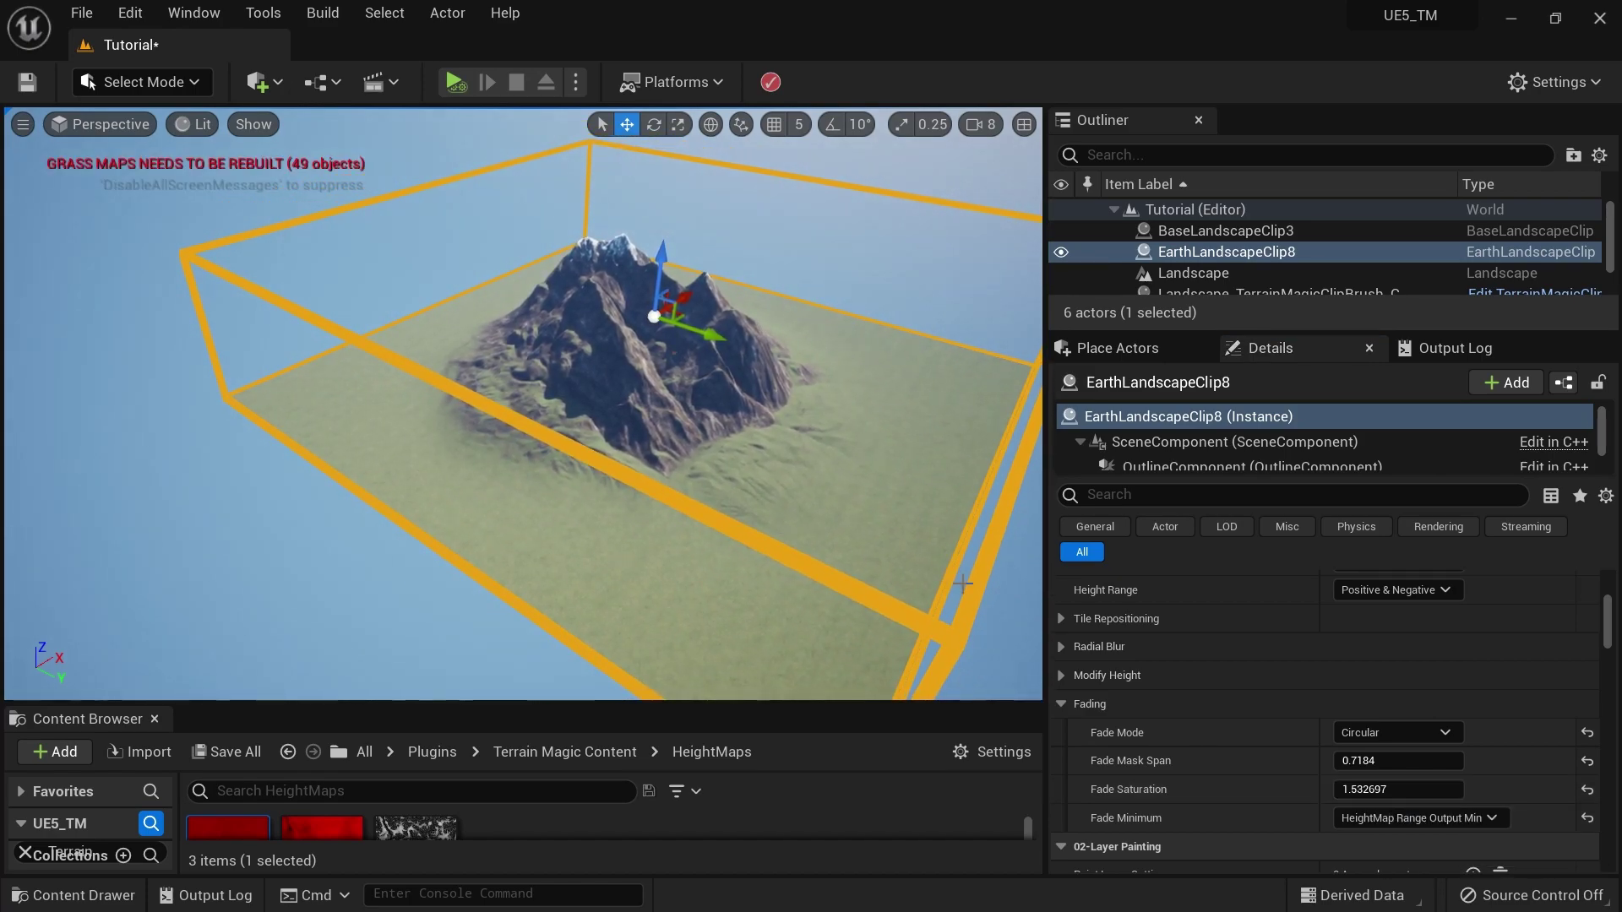
Step: Fine-tune the Earth landscape clip's Fade Mask Span to about 0.71 and inspect the faded mountain
left_click_drag(1390, 764, 1373, 764)
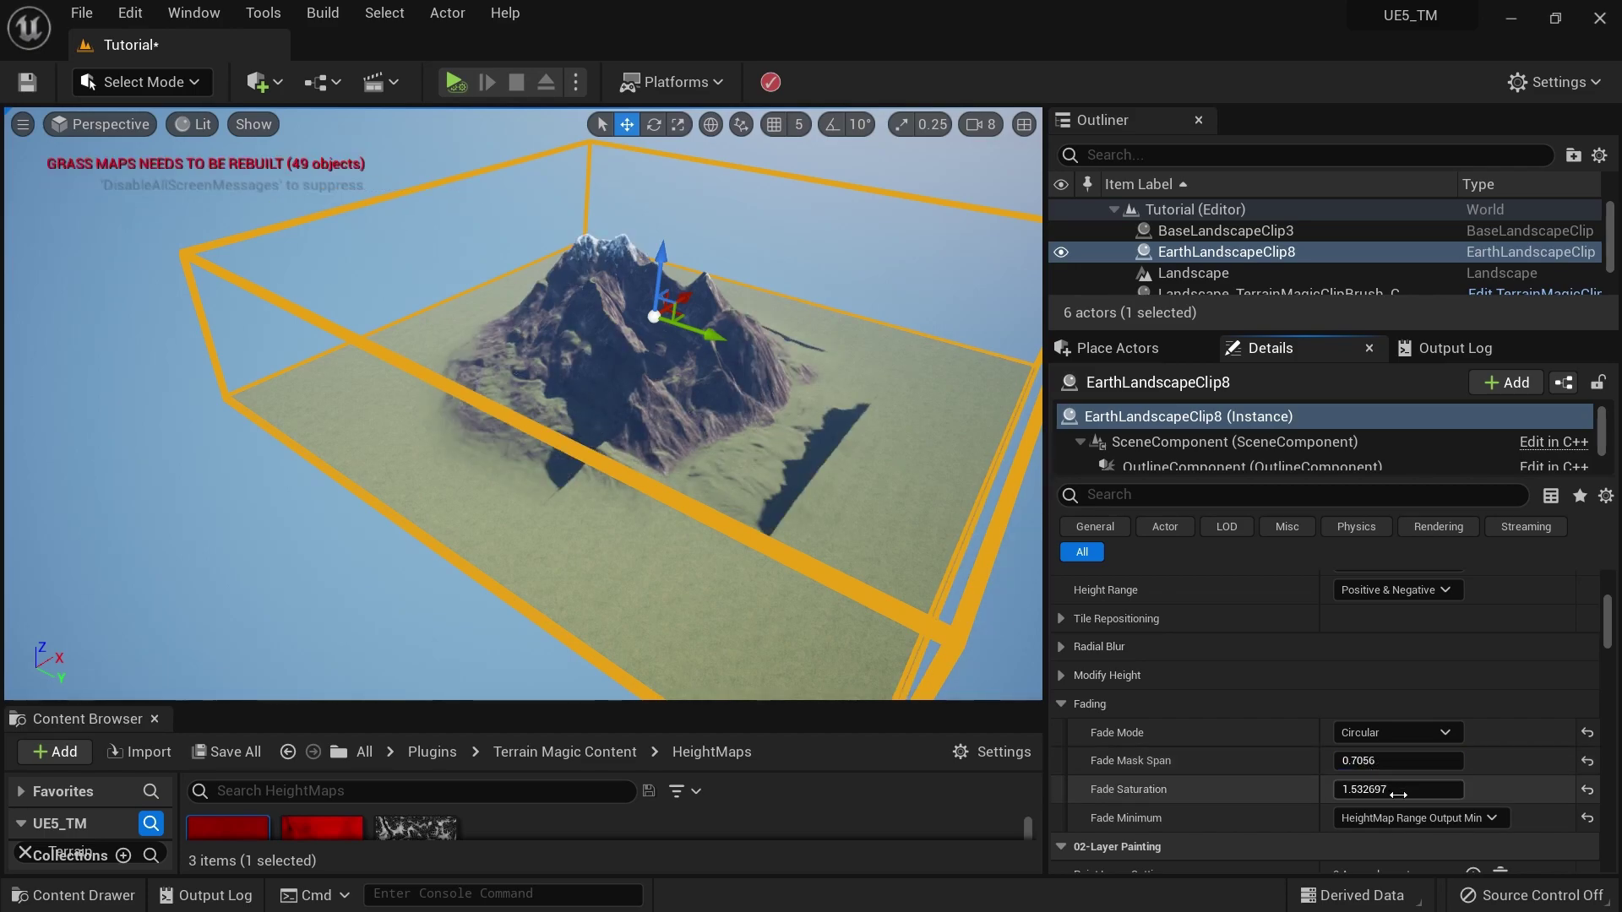
key("s")
right_click_drag(646, 359, 668, 394)
key("w")
right_click_drag(914, 490, 914, 490)
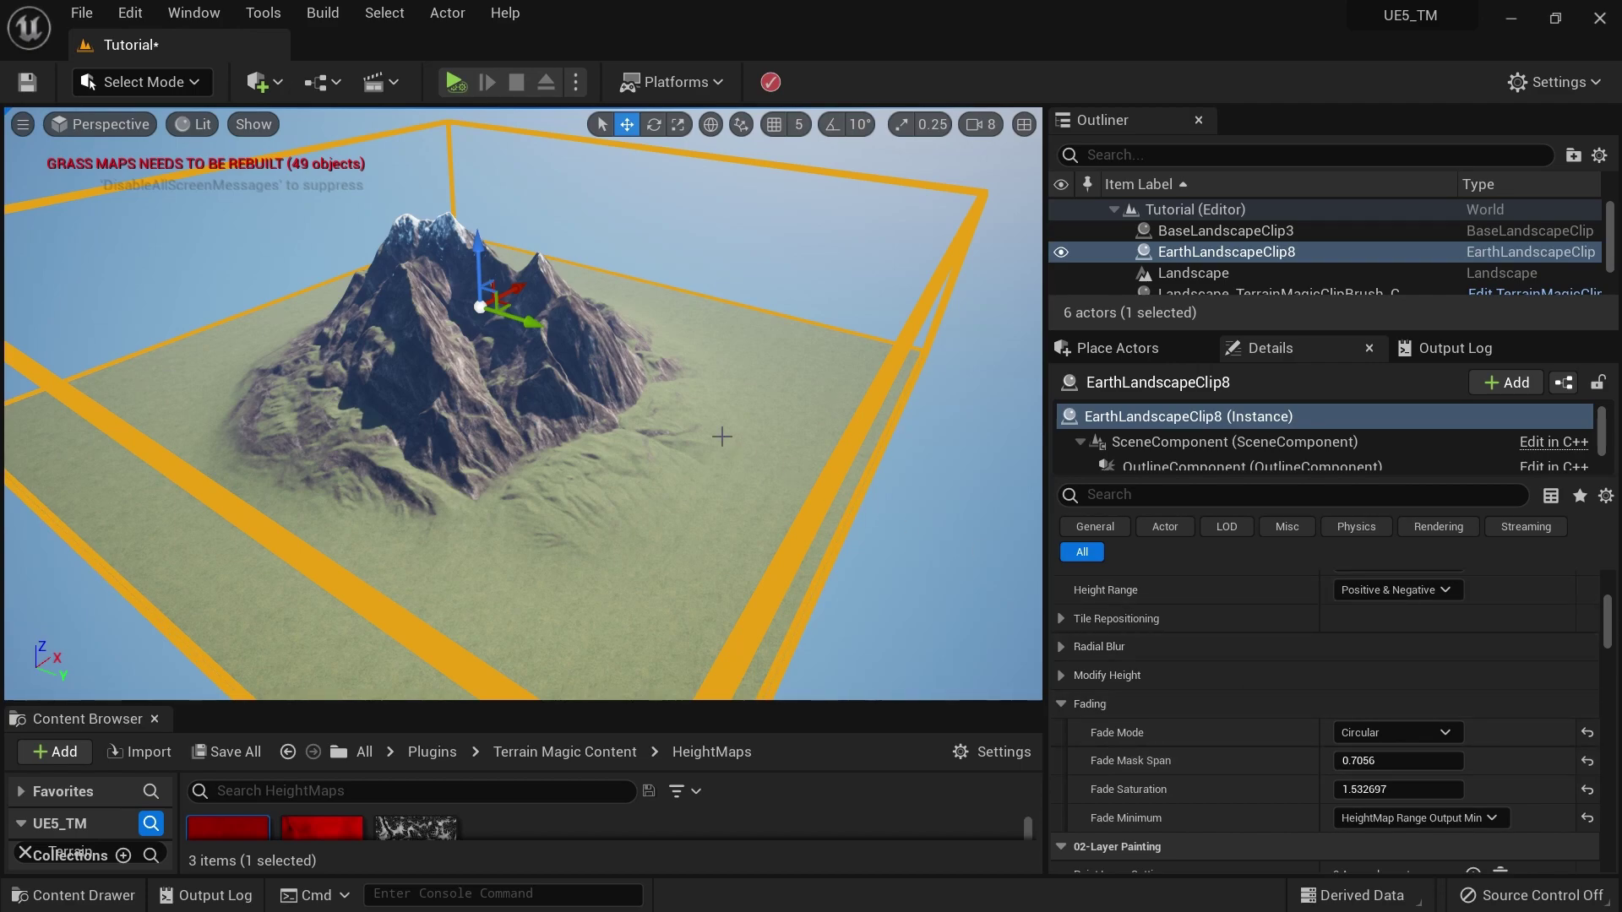
mouse_move(673, 461)
right_mouse_down()
mouse_move(636, 469)
mouse_move(667, 452)
mouse_move(650, 465)
right_mouse_up()
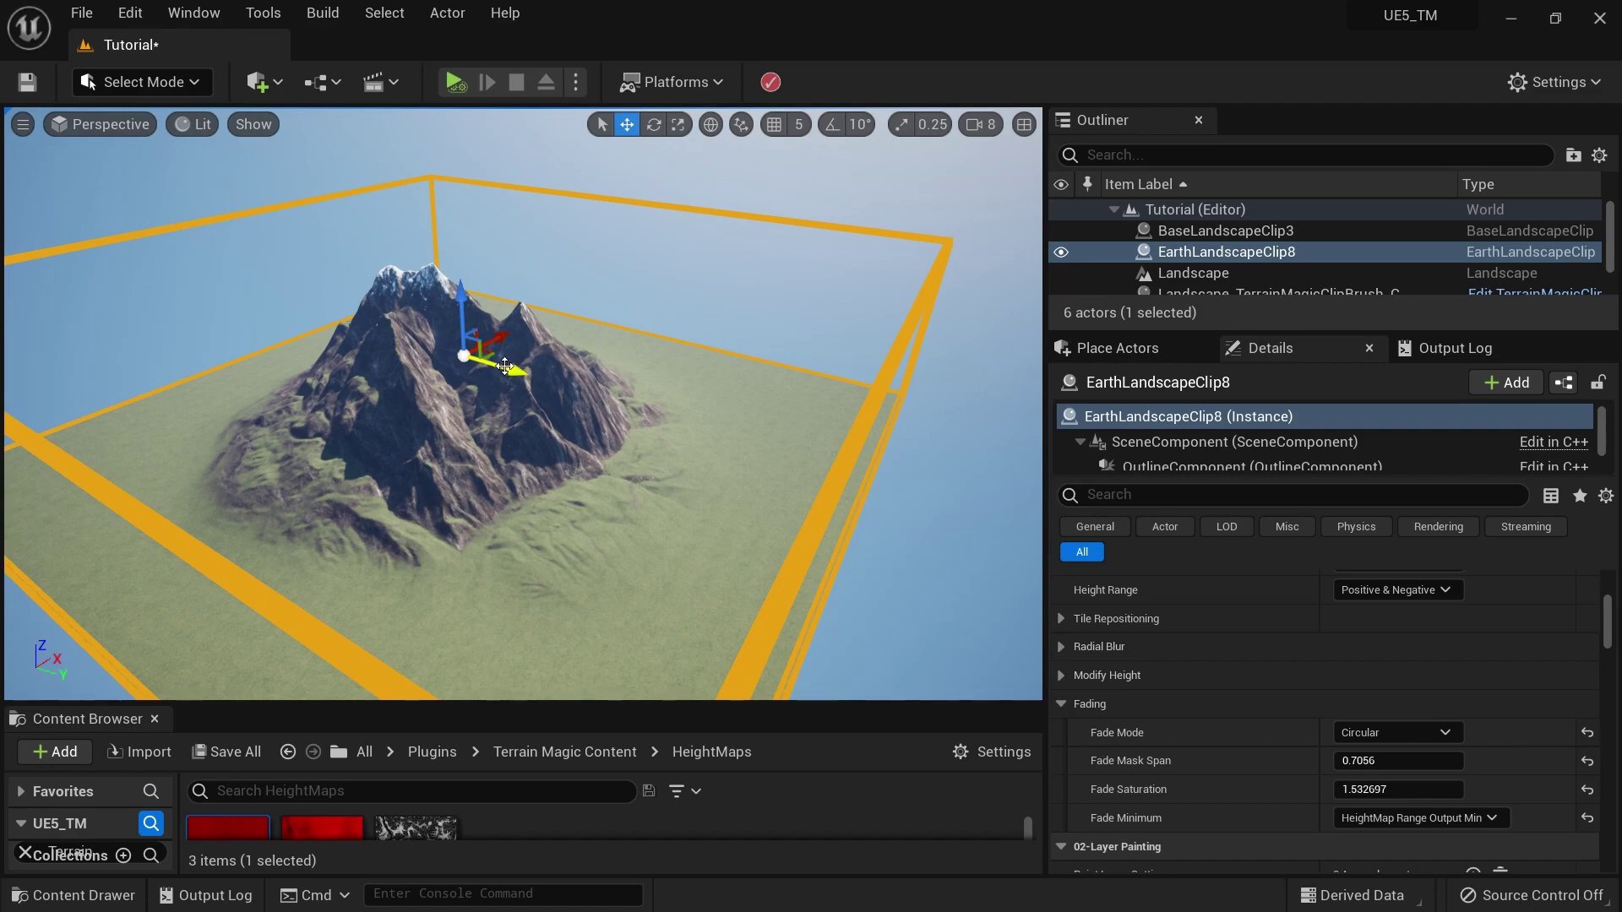
Step: Try moving the Earth landscape clip along its Y axis, undo that move, and shift the clip along its X axis
left_click_drag(504, 369, 634, 422)
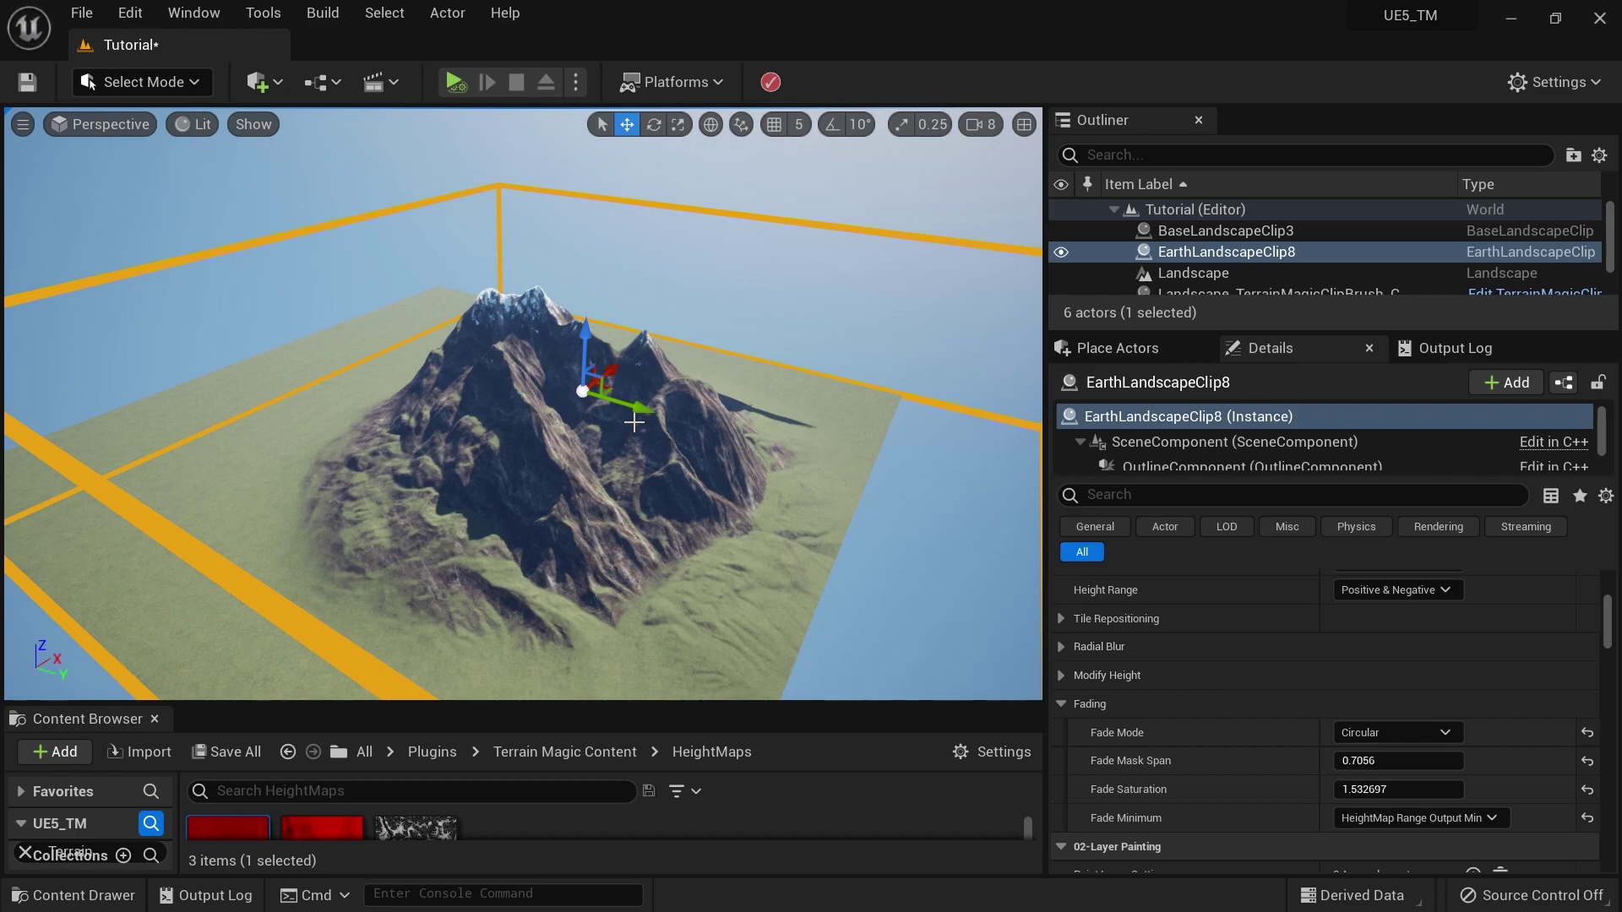
key("ctrl+z")
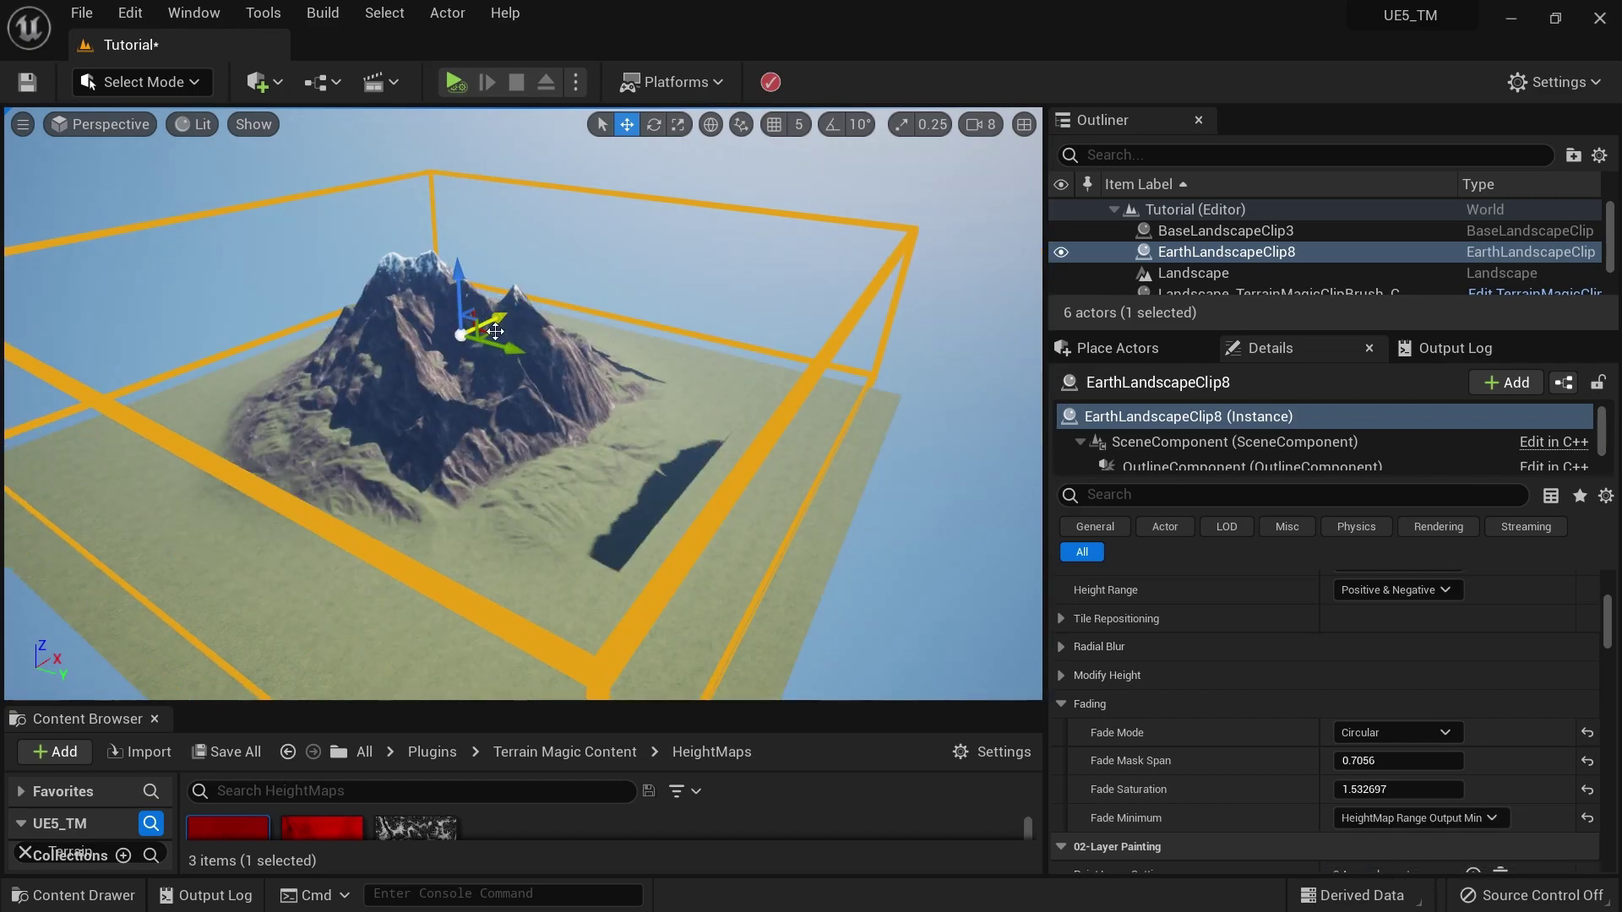
left_click_drag(474, 328, 447, 343)
scroll(1395, 637, "up", 5)
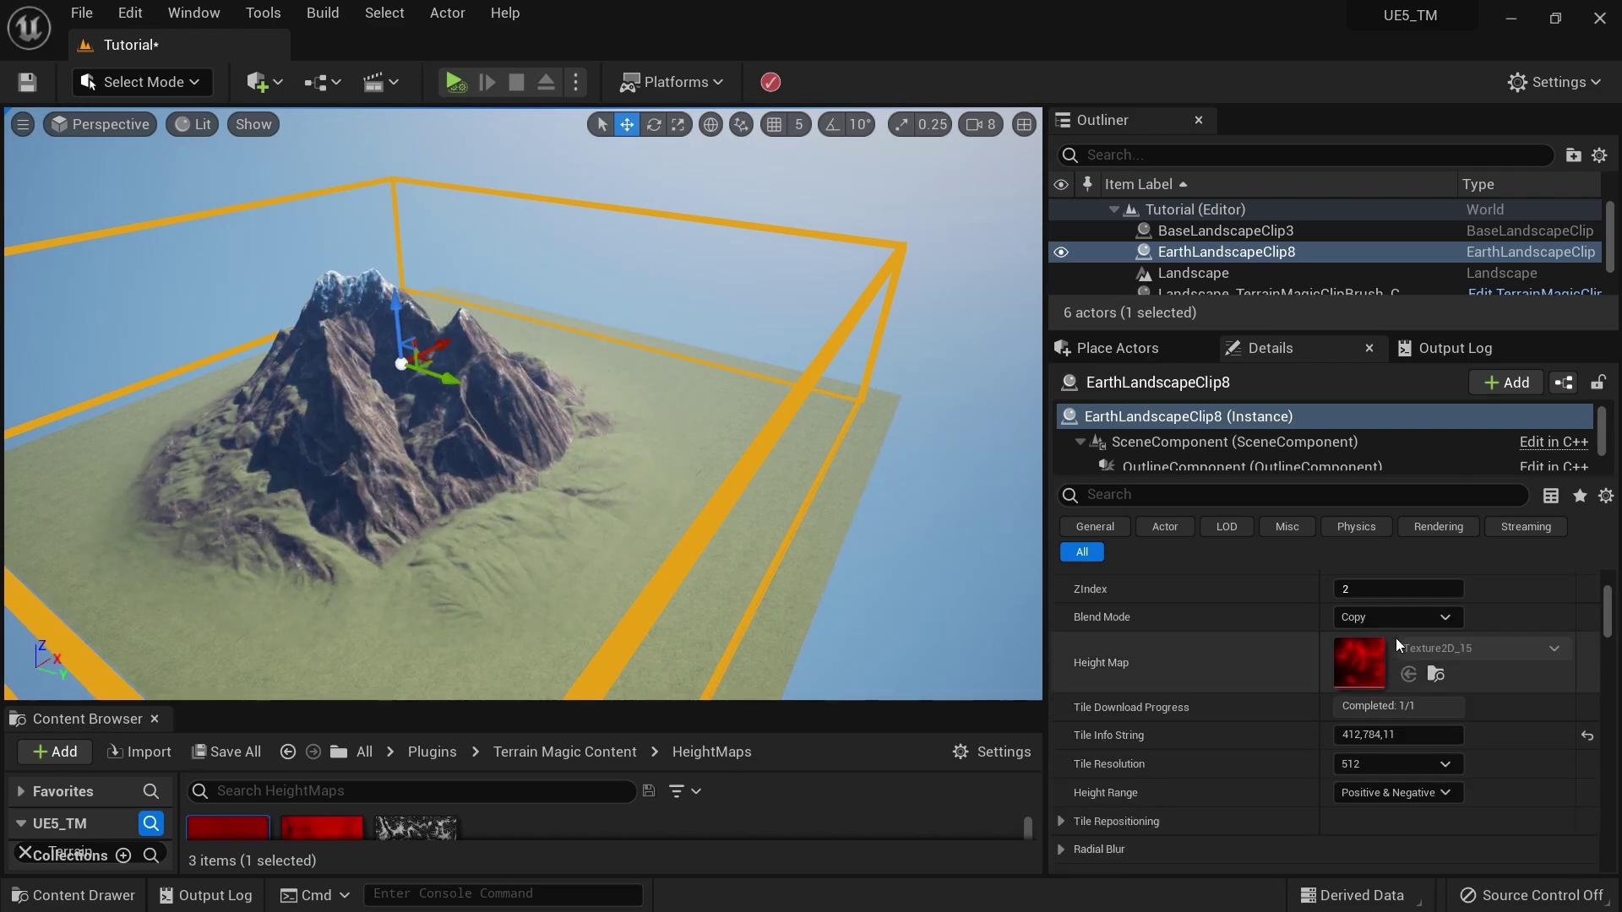
Step: Try raising the Earth landscape clip along its Z axis, and refit it to the terrain with Match Landscape Size
scroll(1377, 622, "up", 4)
left_click(1378, 620)
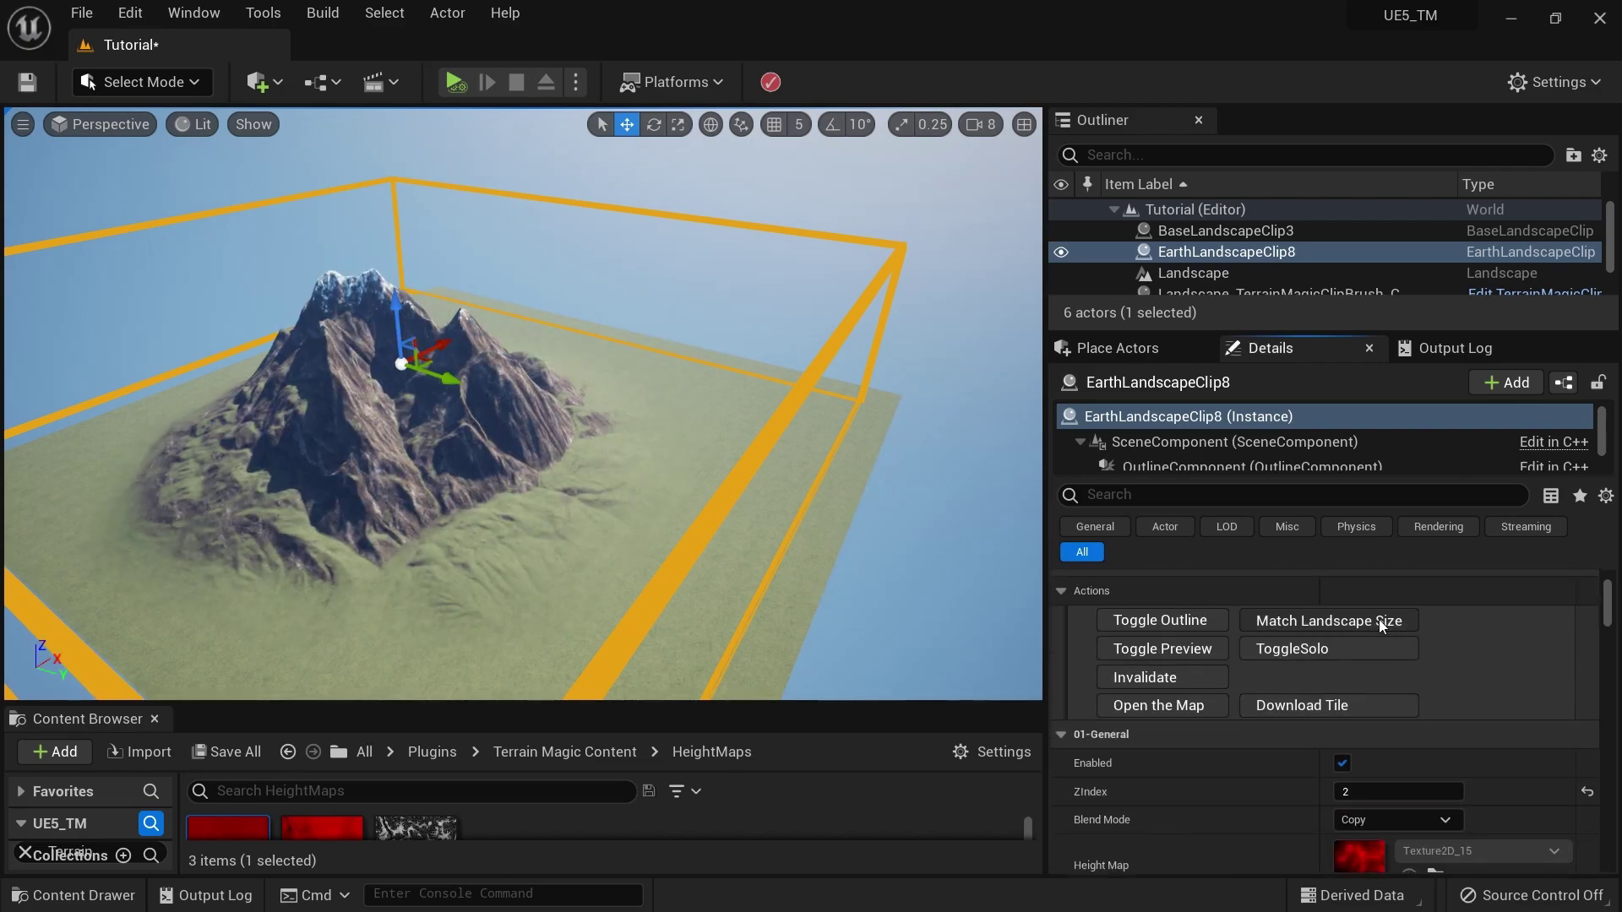
mouse_move(498, 448)
right_mouse_down()
mouse_move(548, 484)
mouse_move(496, 433)
right_mouse_up()
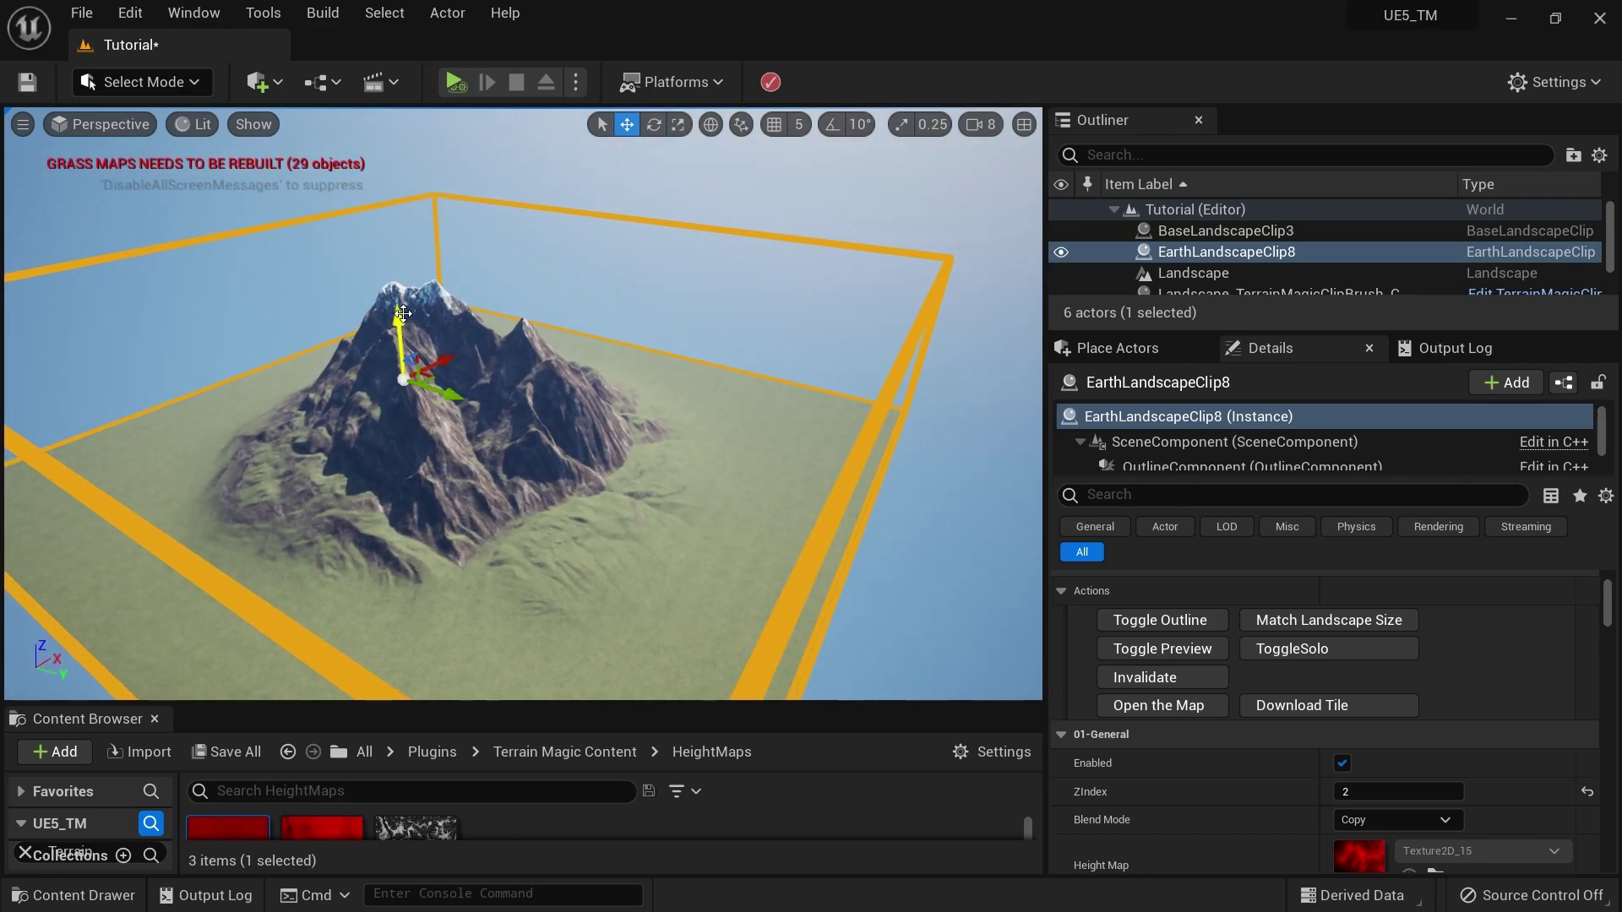
left_click_drag(398, 315, 470, 250)
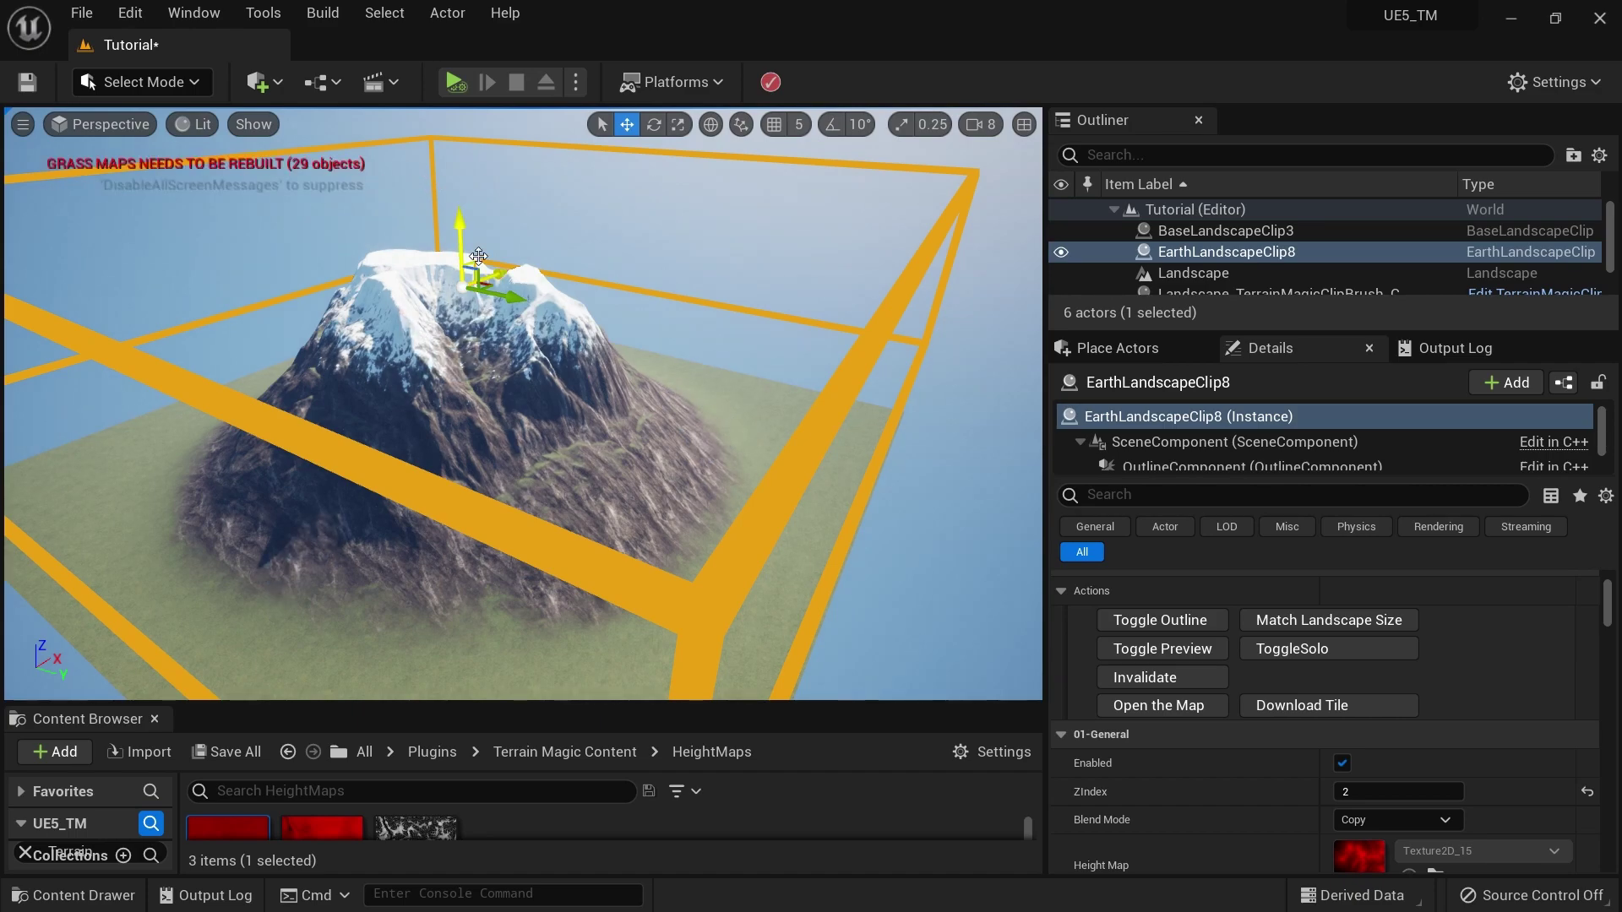
left_click(1341, 622)
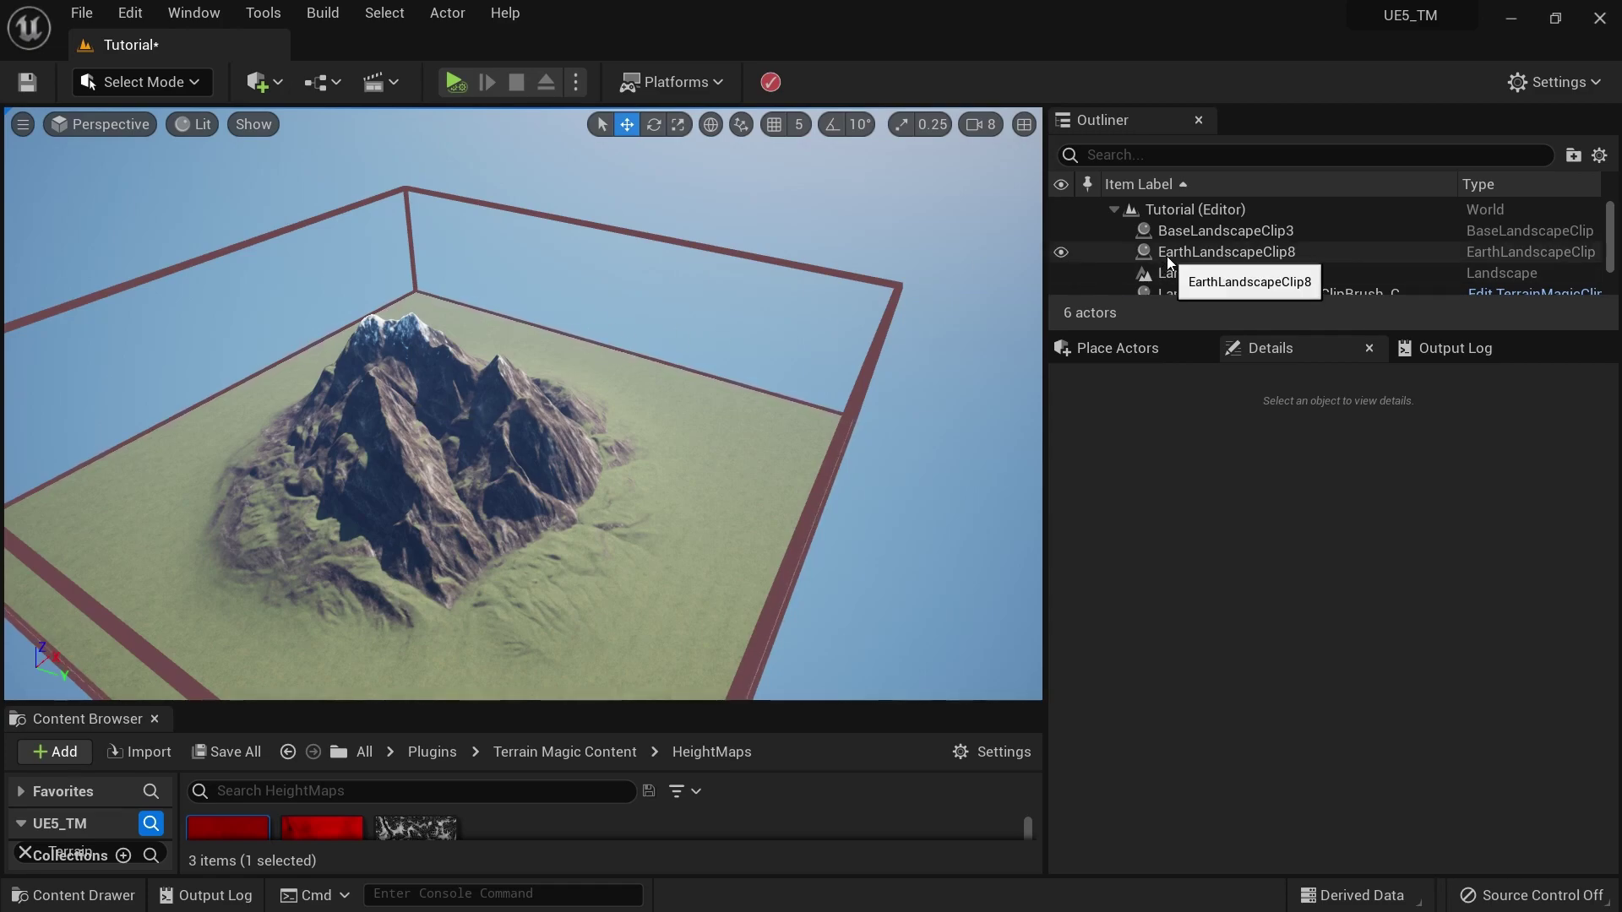
Step: Duplicate EarthLandscapeClip8 by moving a copy along the Y axis, and inspect the copy's settings and terrain
left_click(1168, 254)
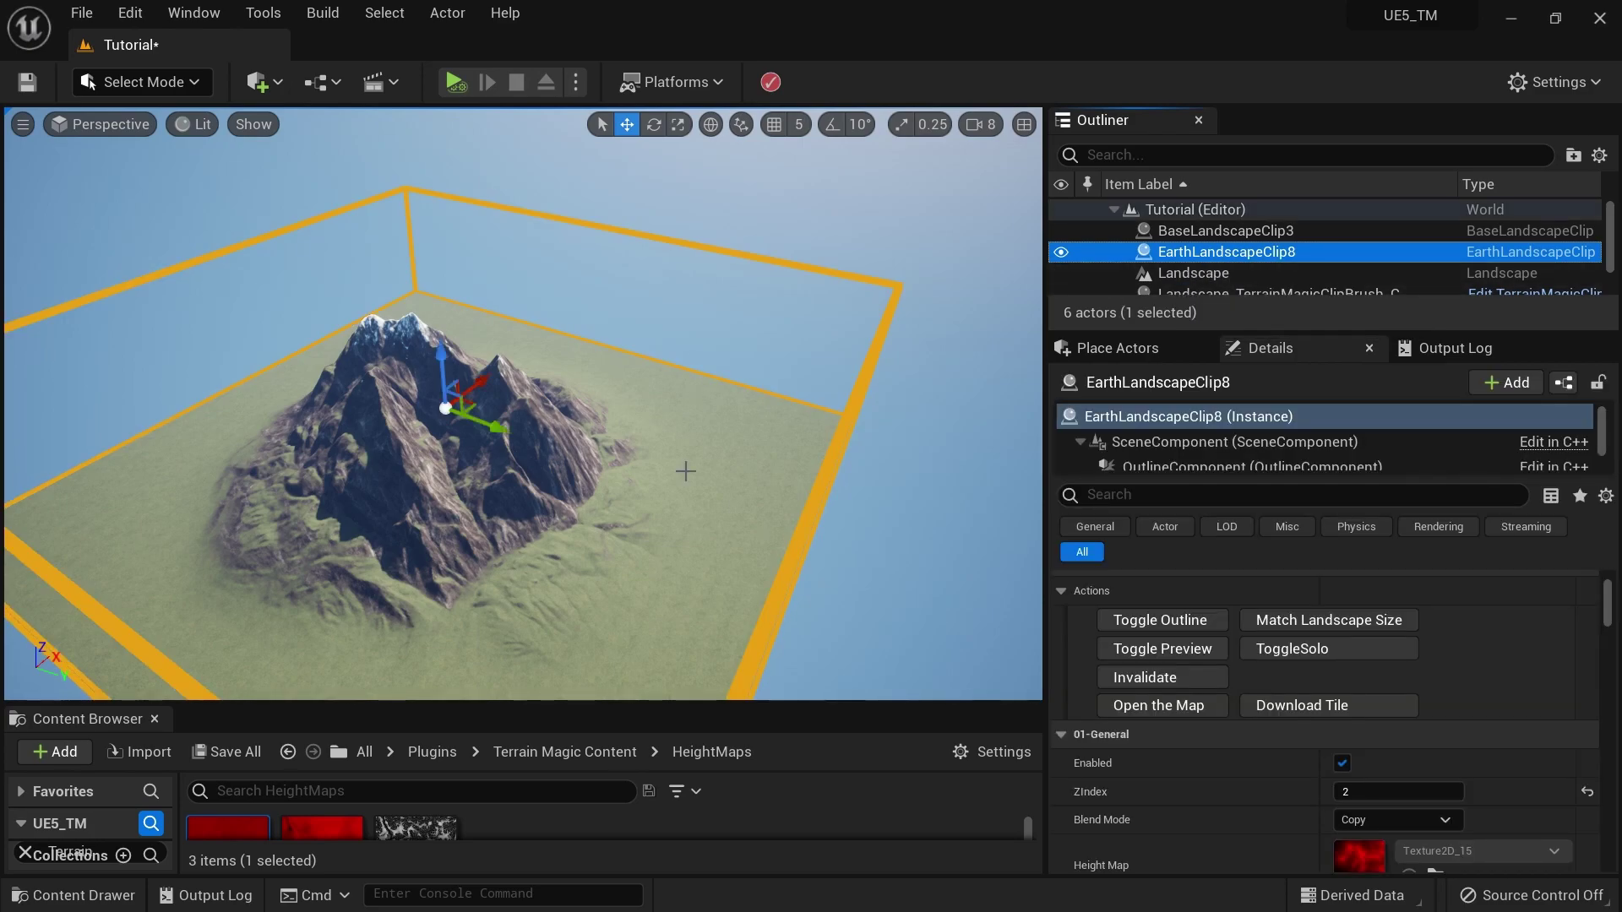
left_click(1259, 251)
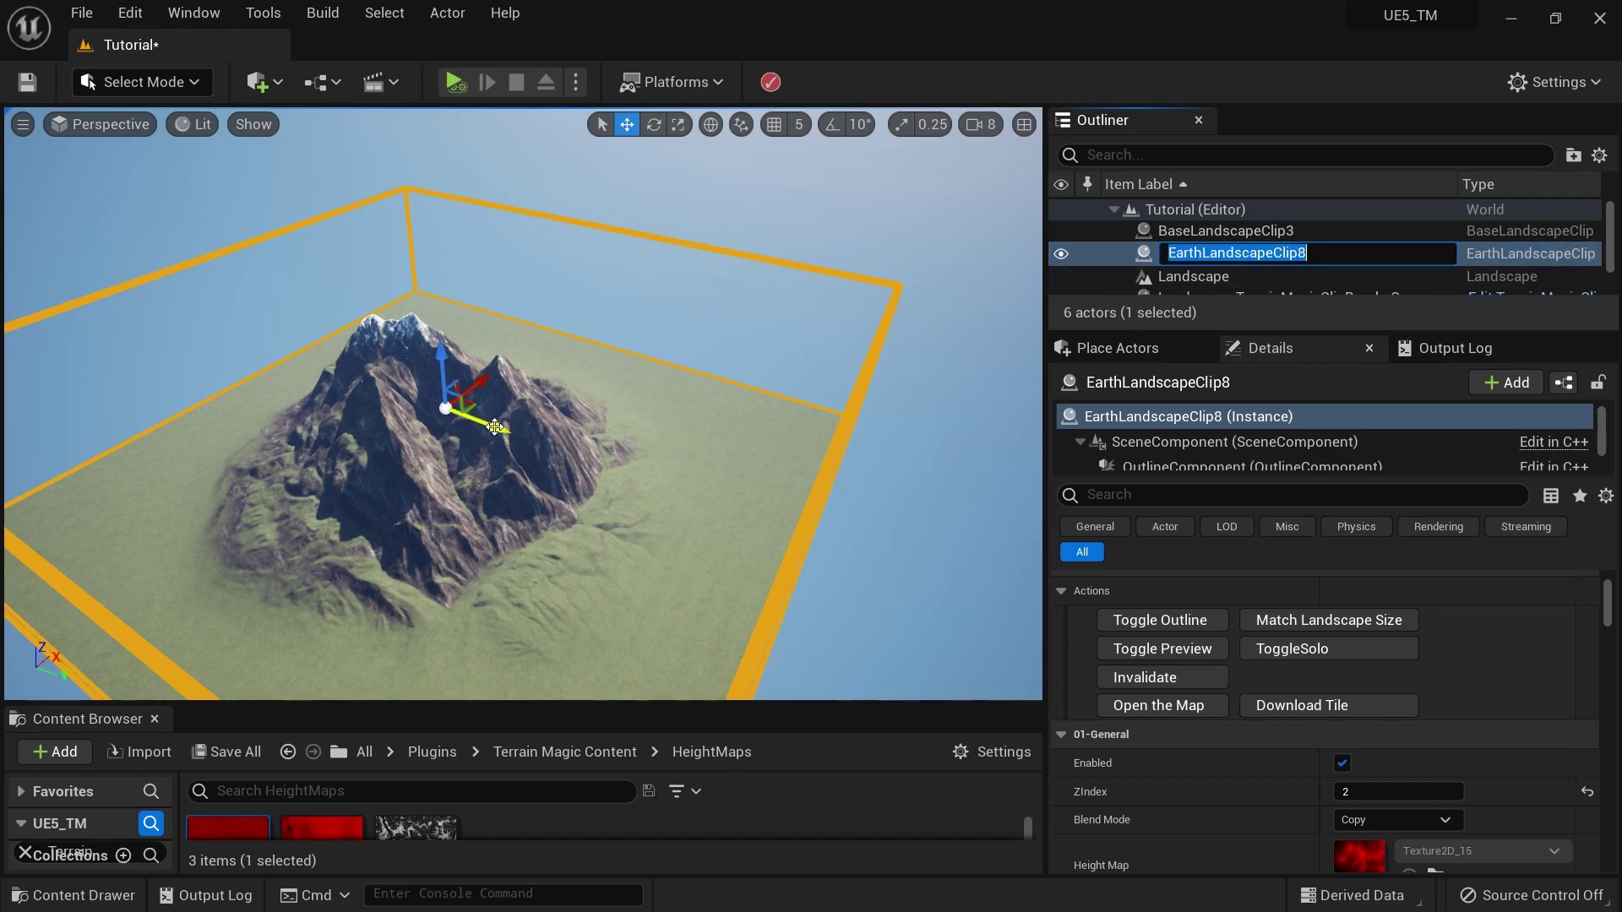
left_click_drag(508, 437, 730, 512, "alt")
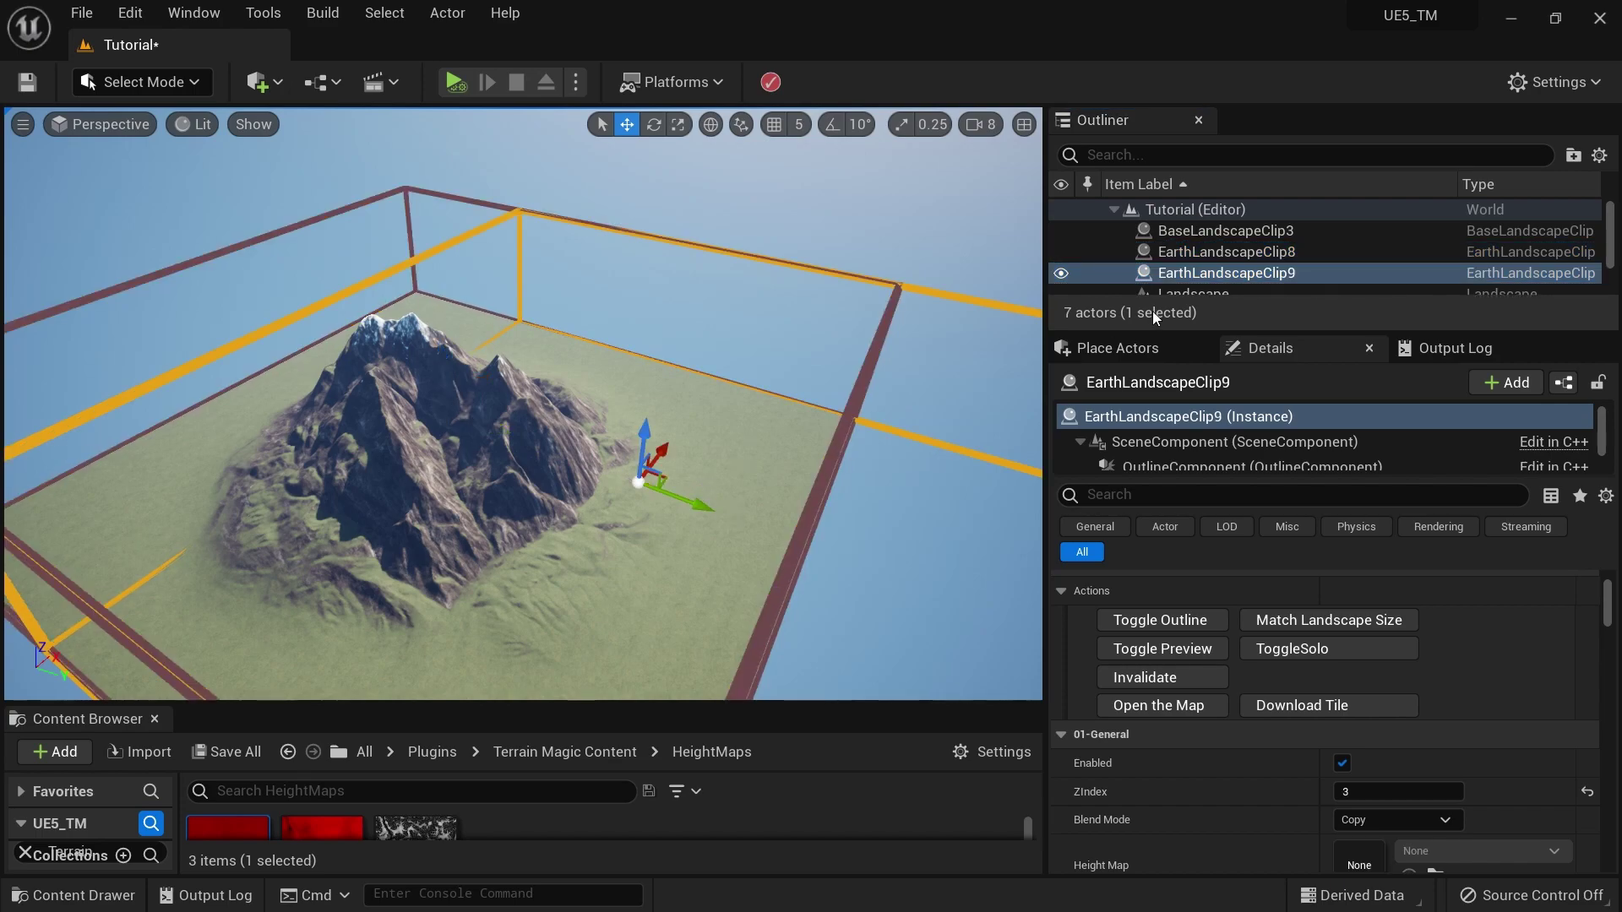
scroll(1451, 640, "down", 2)
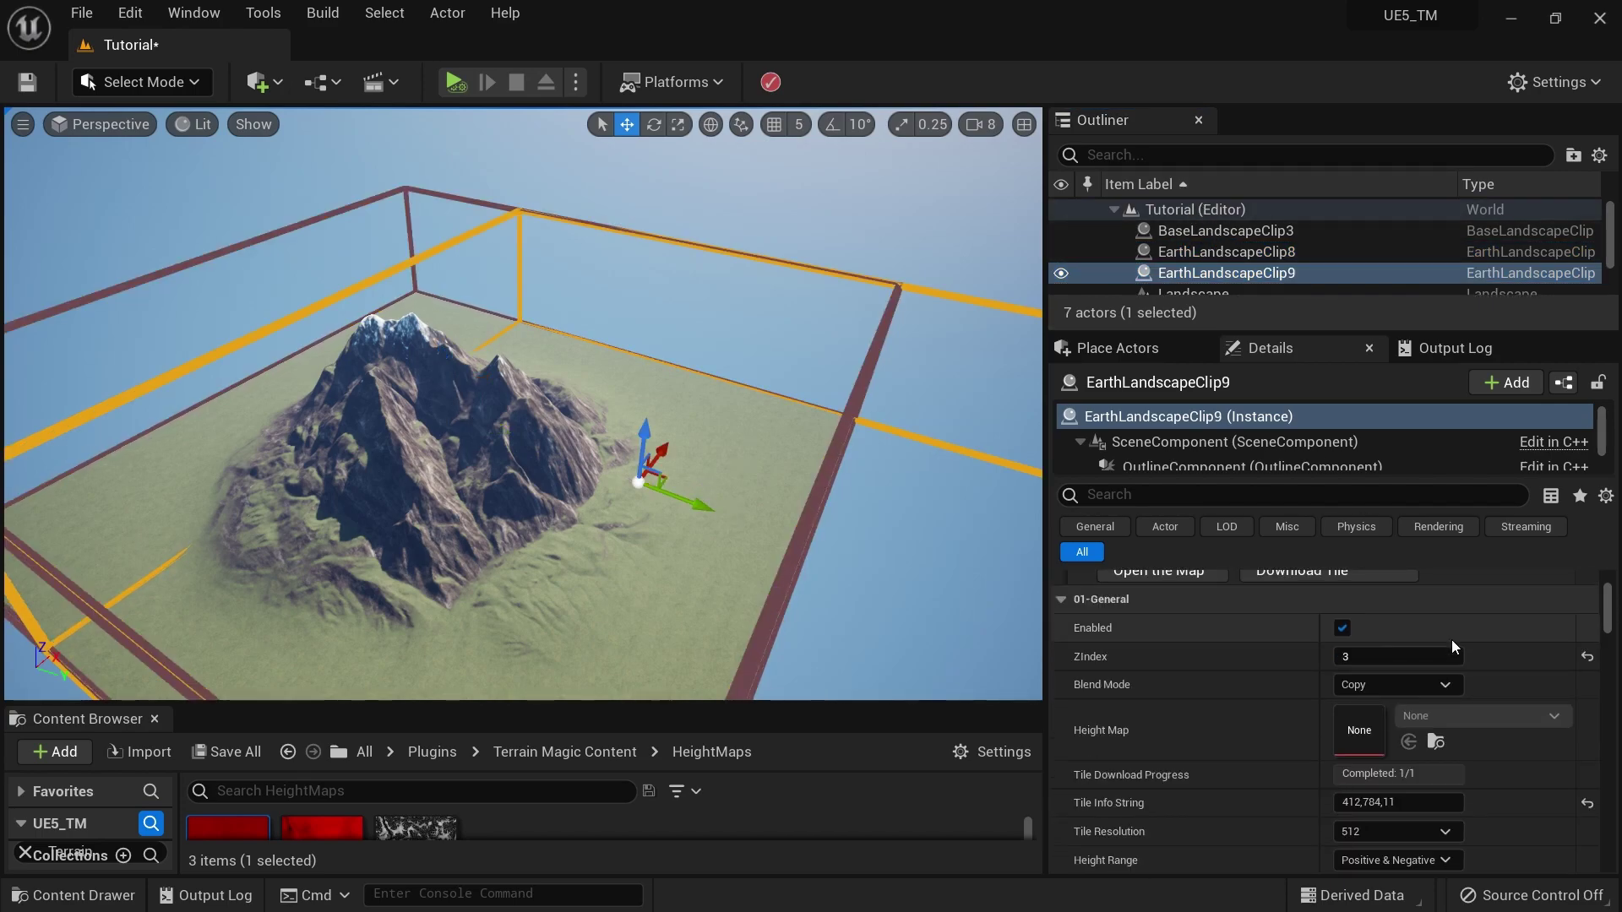
scroll(1363, 818, "up", 1)
scroll(1364, 818, "up", 1)
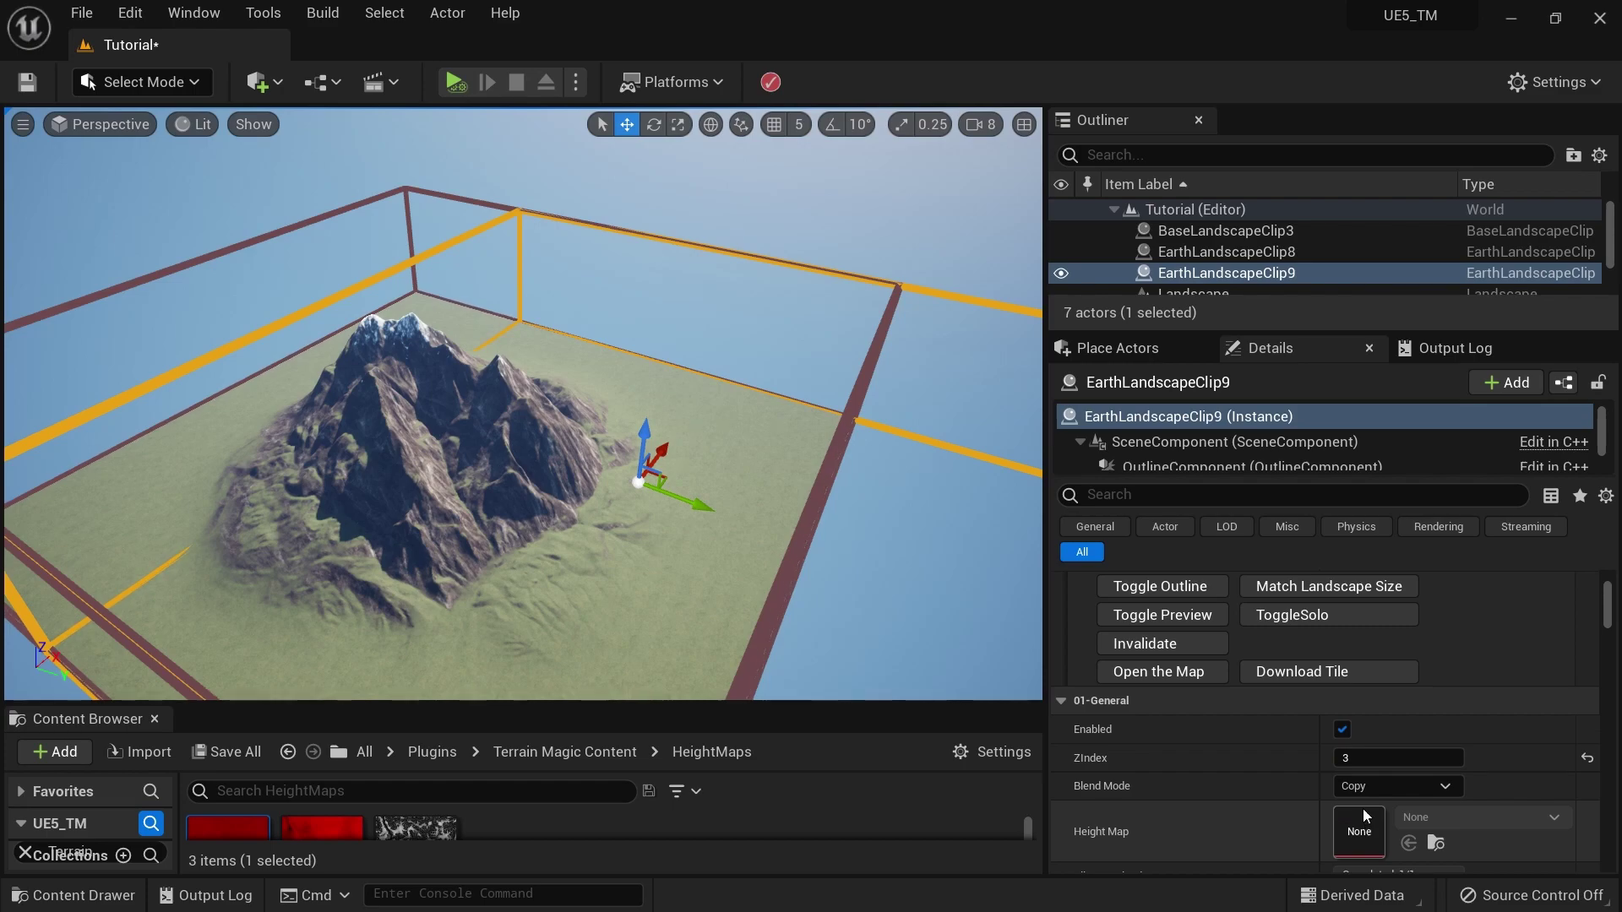
scroll(1396, 807, "down", 1)
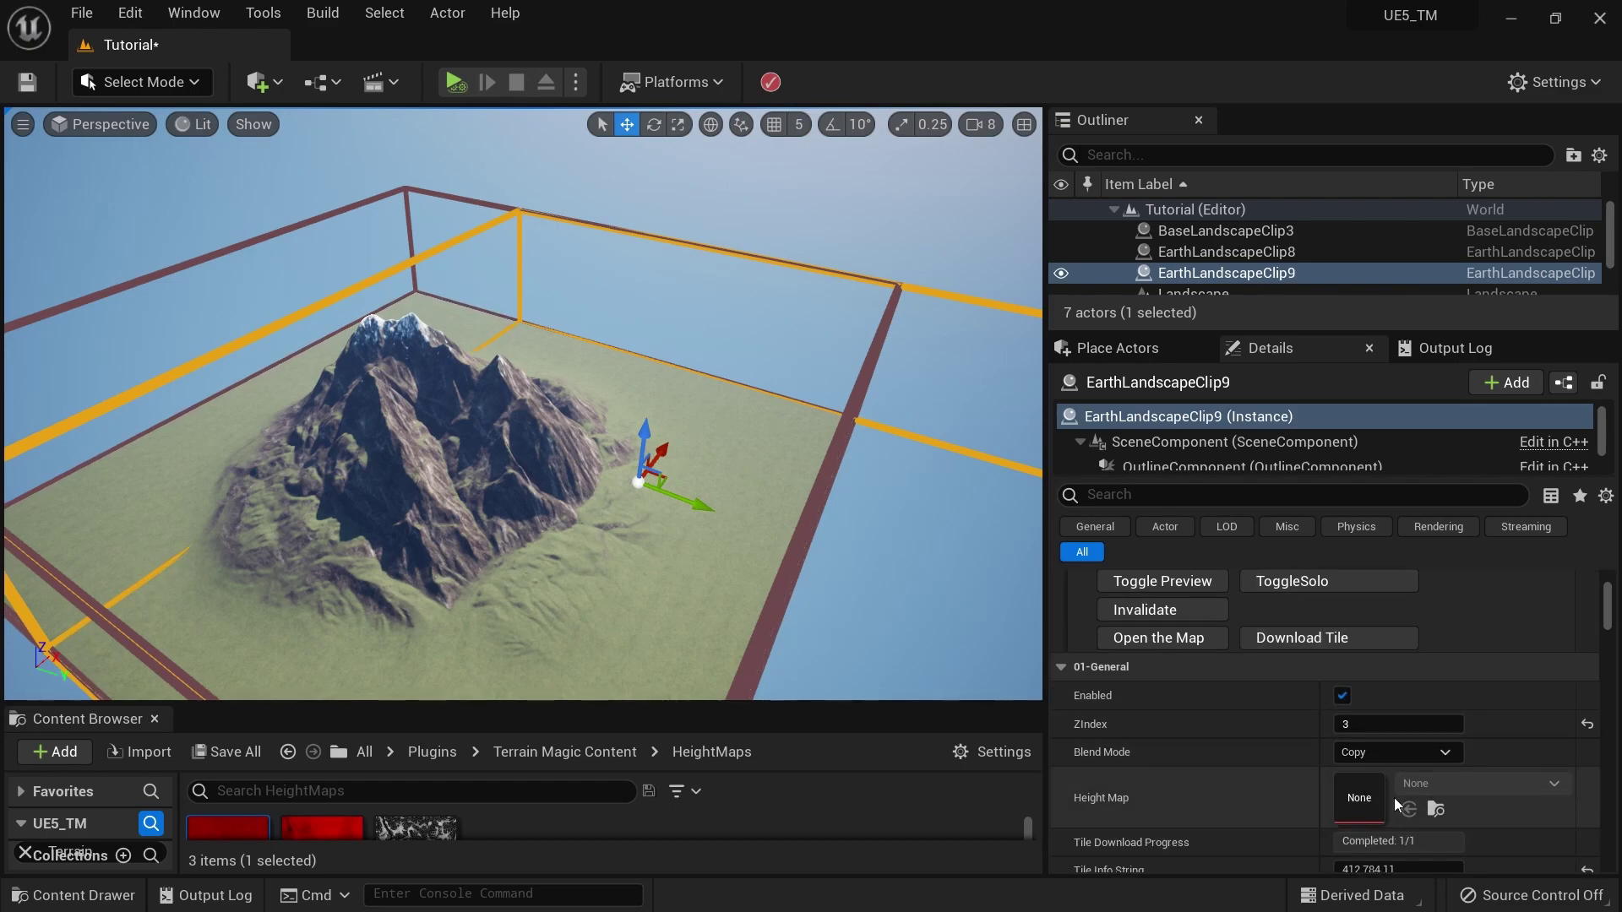
scroll(1396, 802, "up", 1)
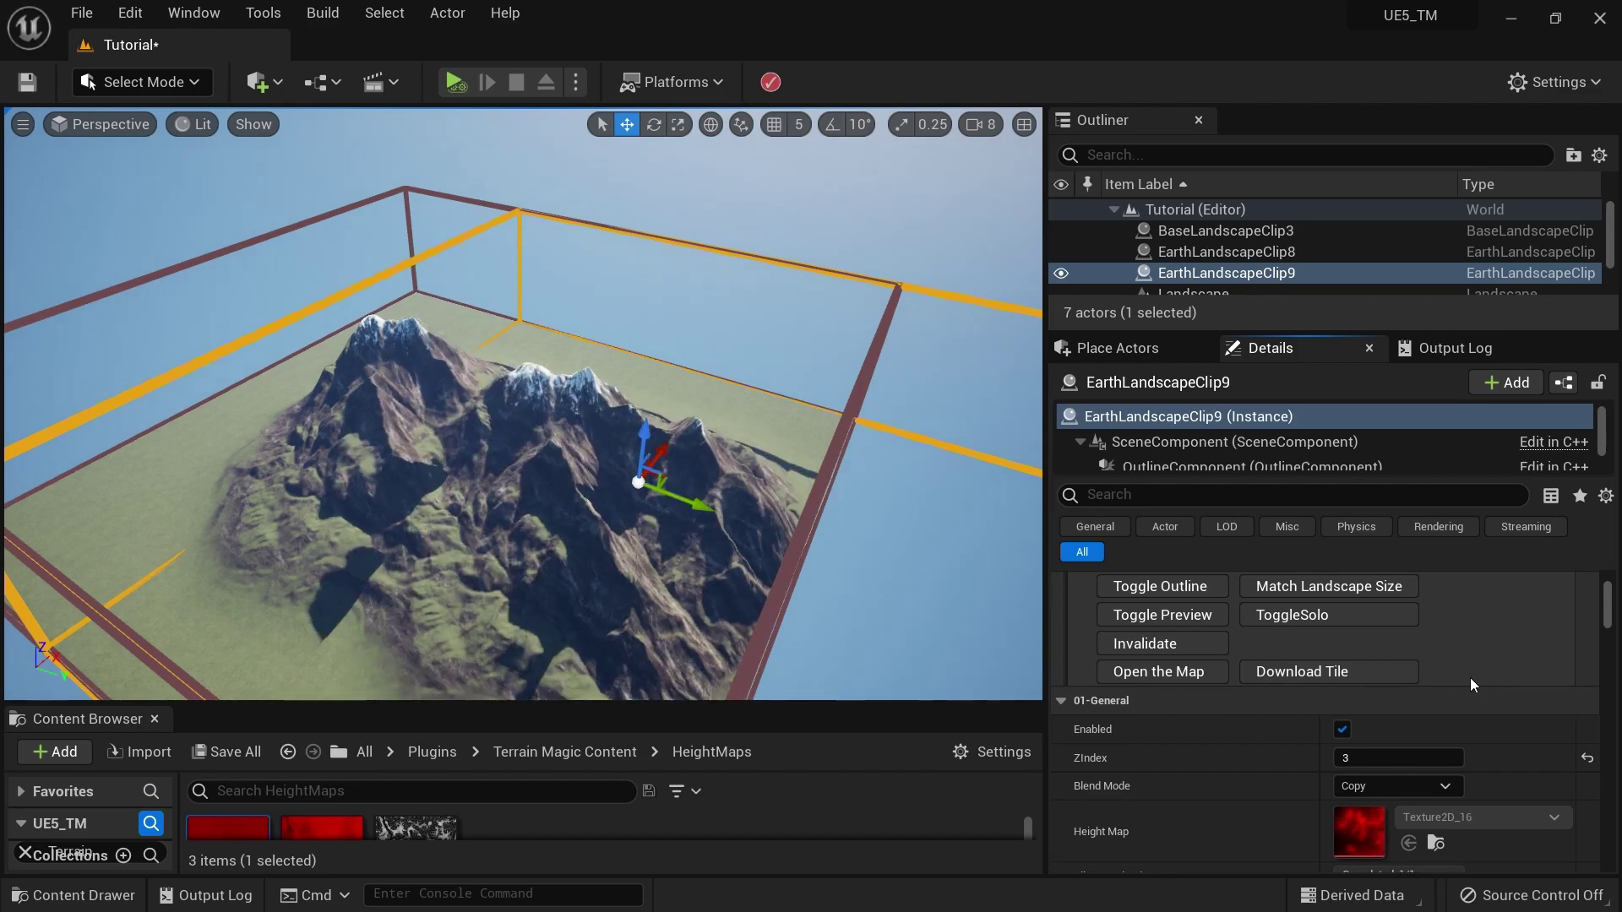
mouse_move(879, 533)
right_mouse_down()
mouse_move(972, 630)
mouse_move(878, 532)
right_mouse_up()
left_click_drag(604, 395, 546, 389)
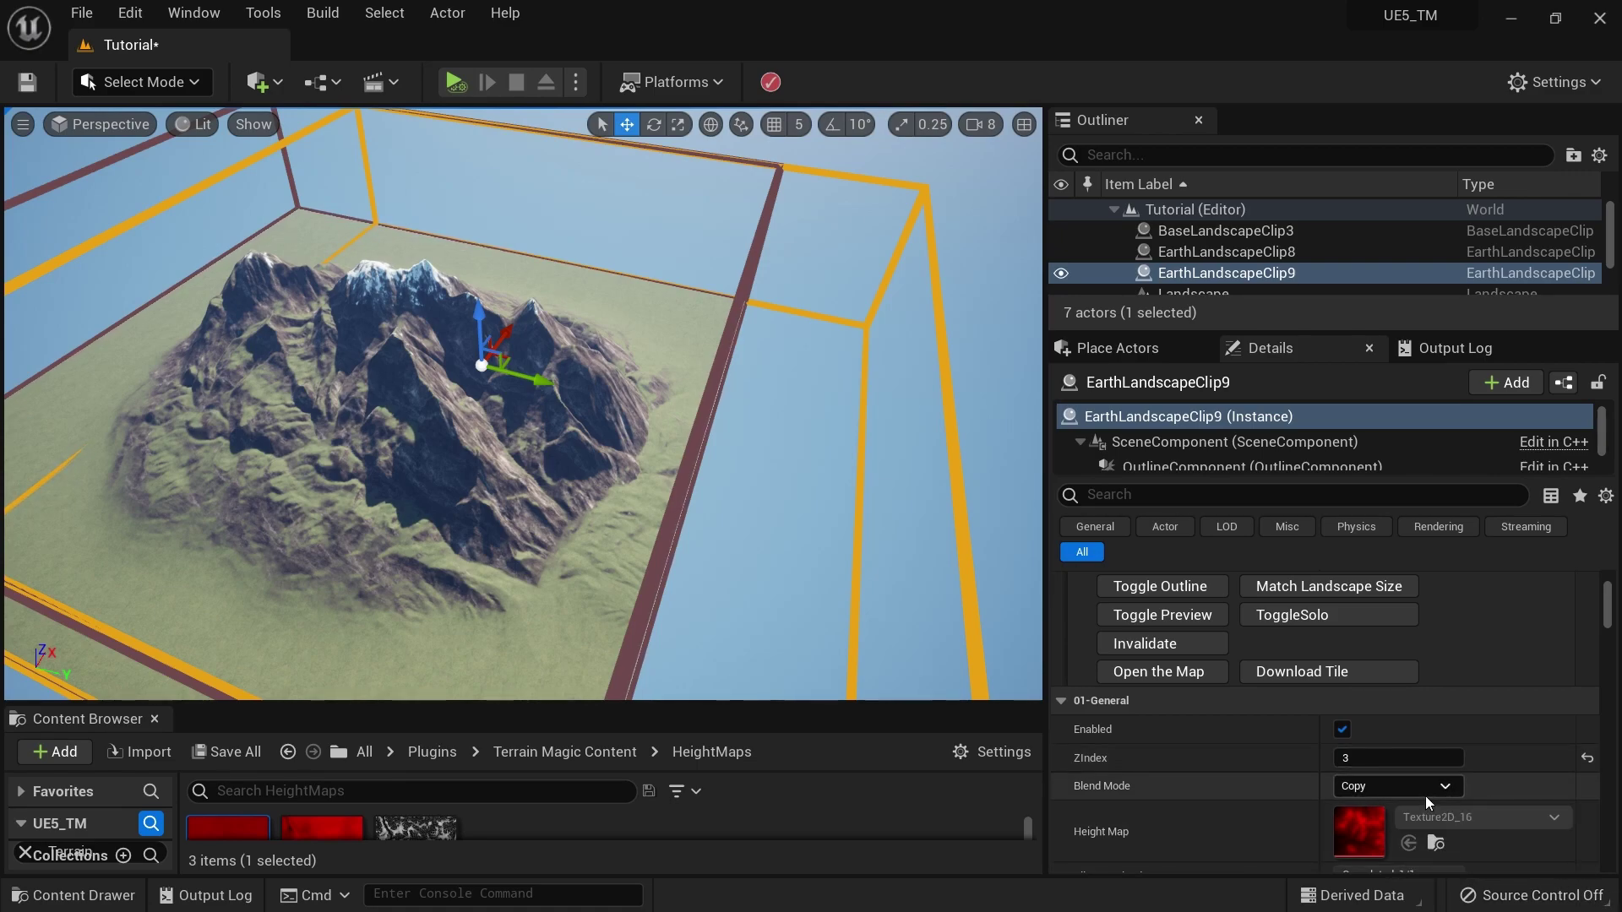
Step: Try the Add and Average blend modes on the duplicated Earth clip, and return its Blend Mode to Copy
left_click(1389, 785)
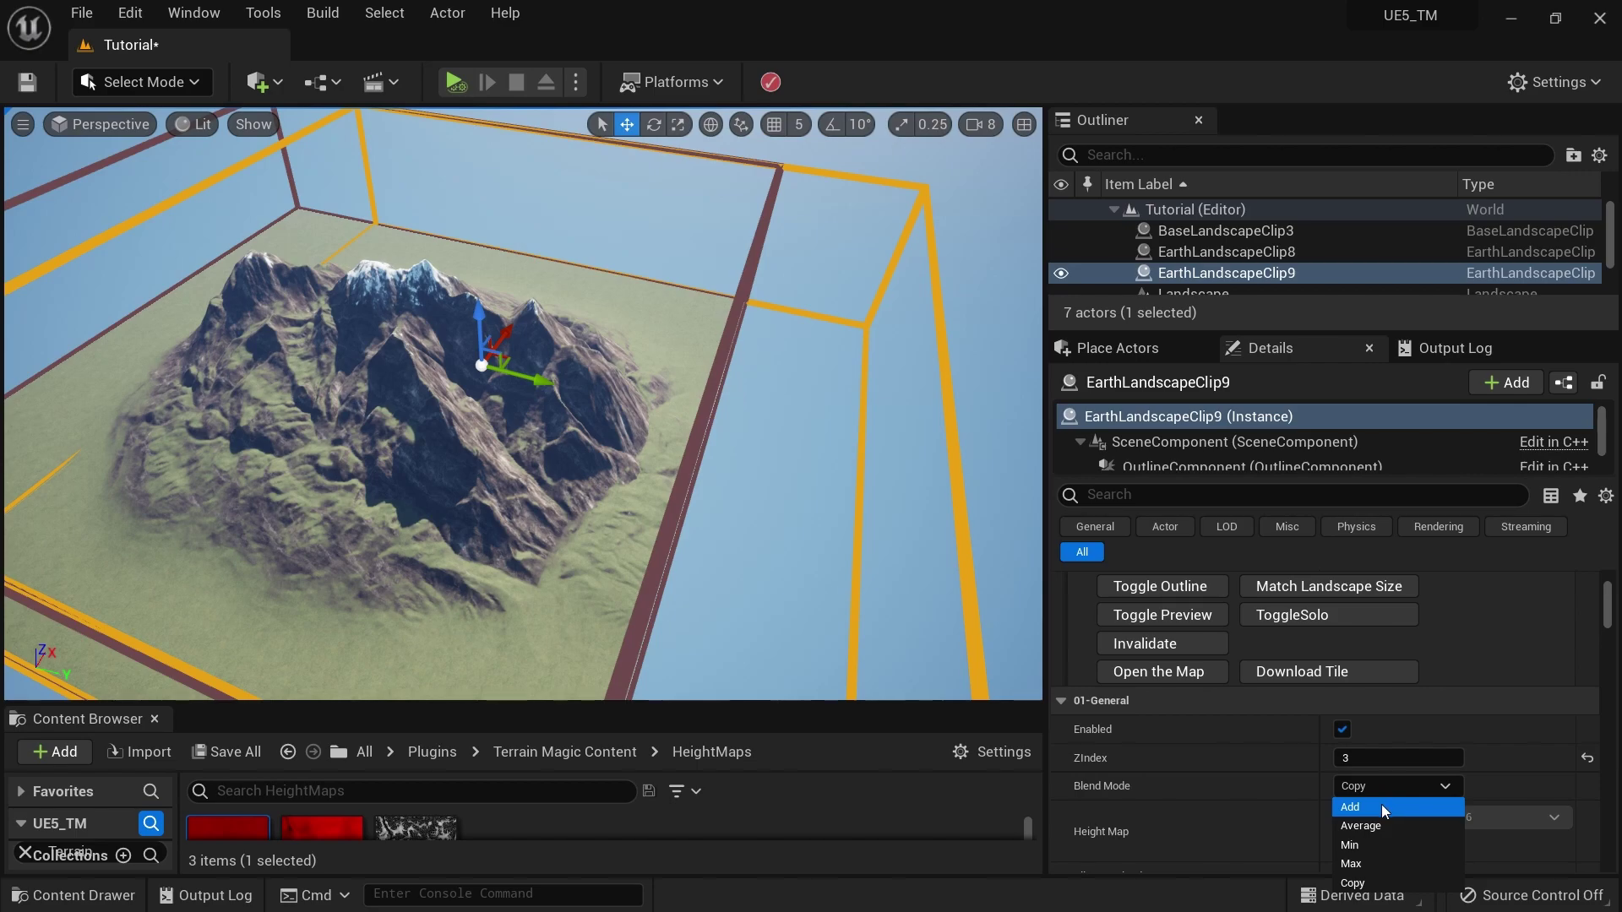
left_click(1382, 805)
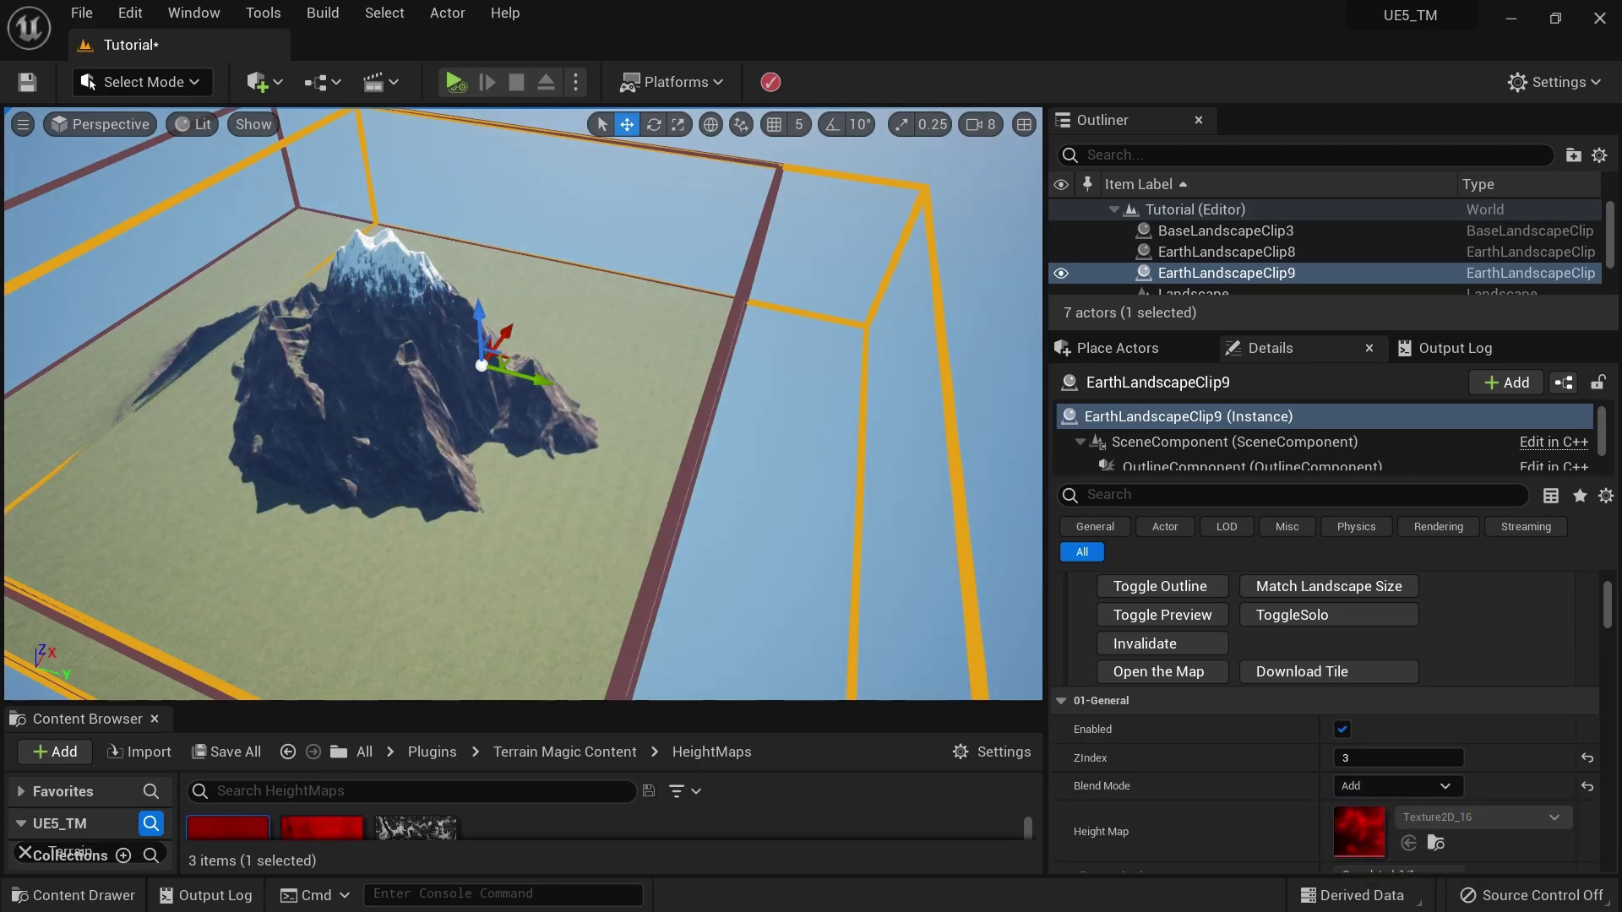
key("Caps_Lock")
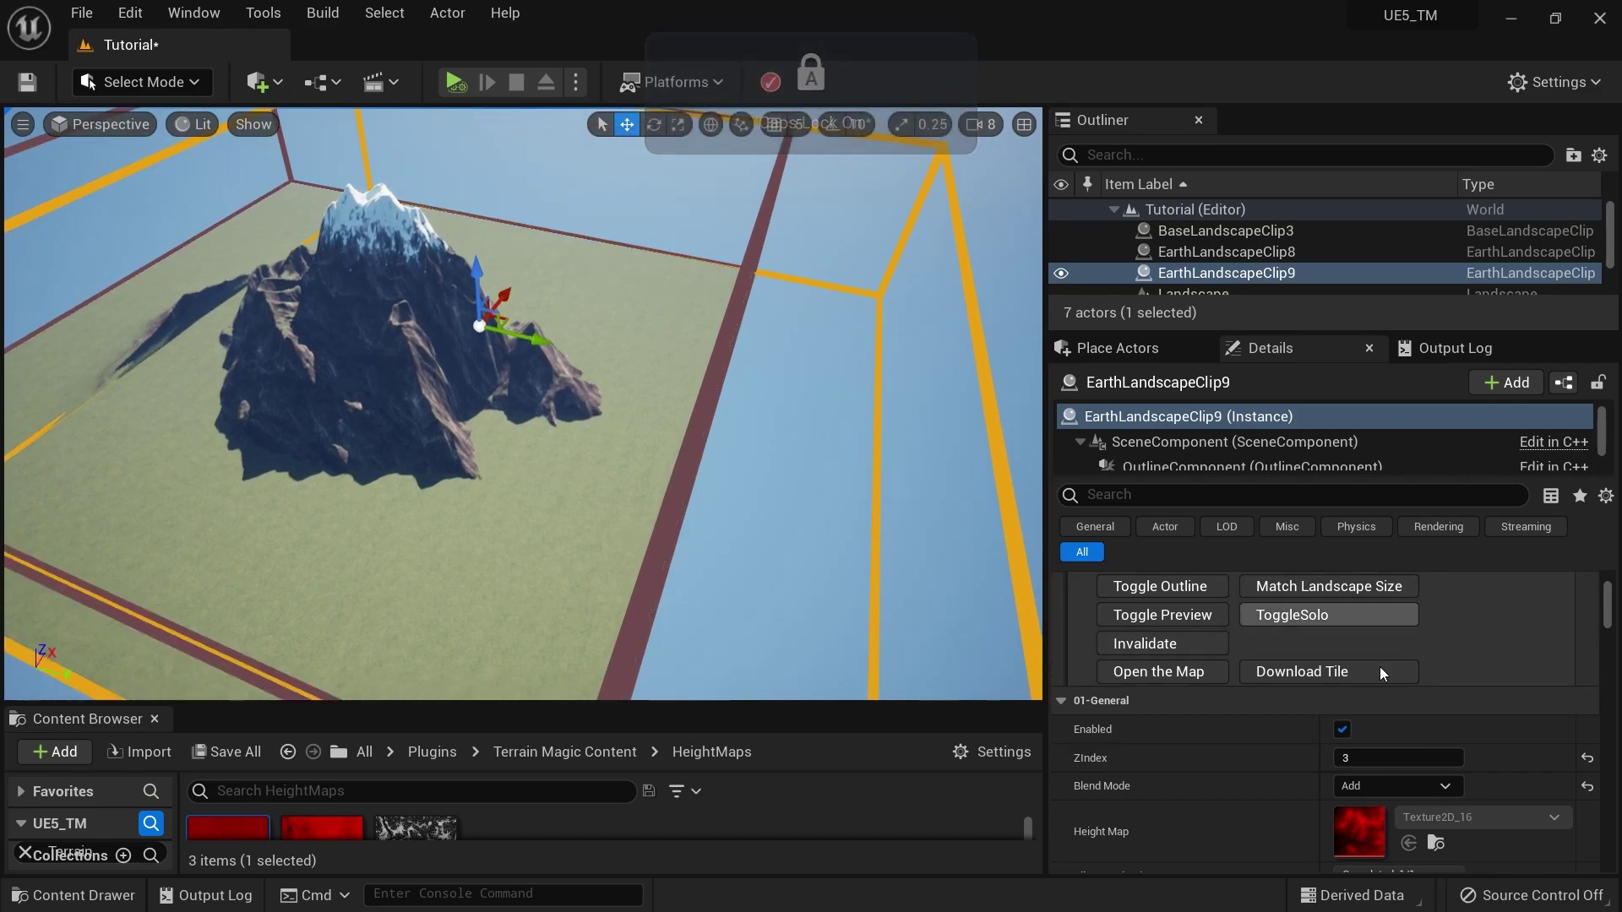
left_click(1417, 790)
left_click(1410, 825)
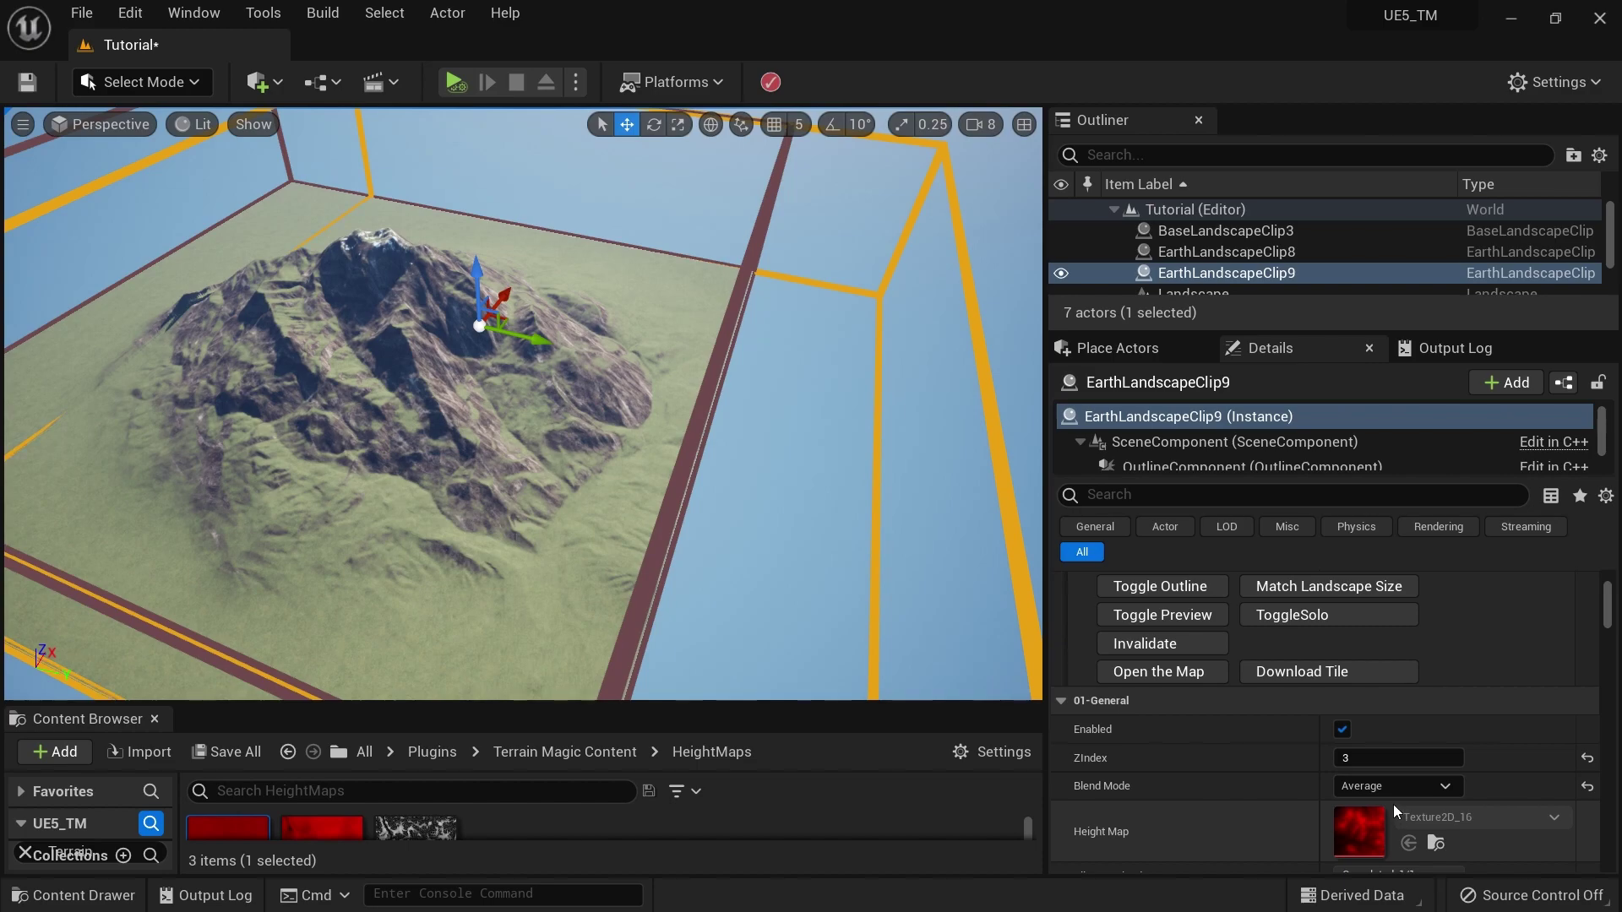
left_click(1388, 791)
left_click(1387, 792)
left_click(1382, 791)
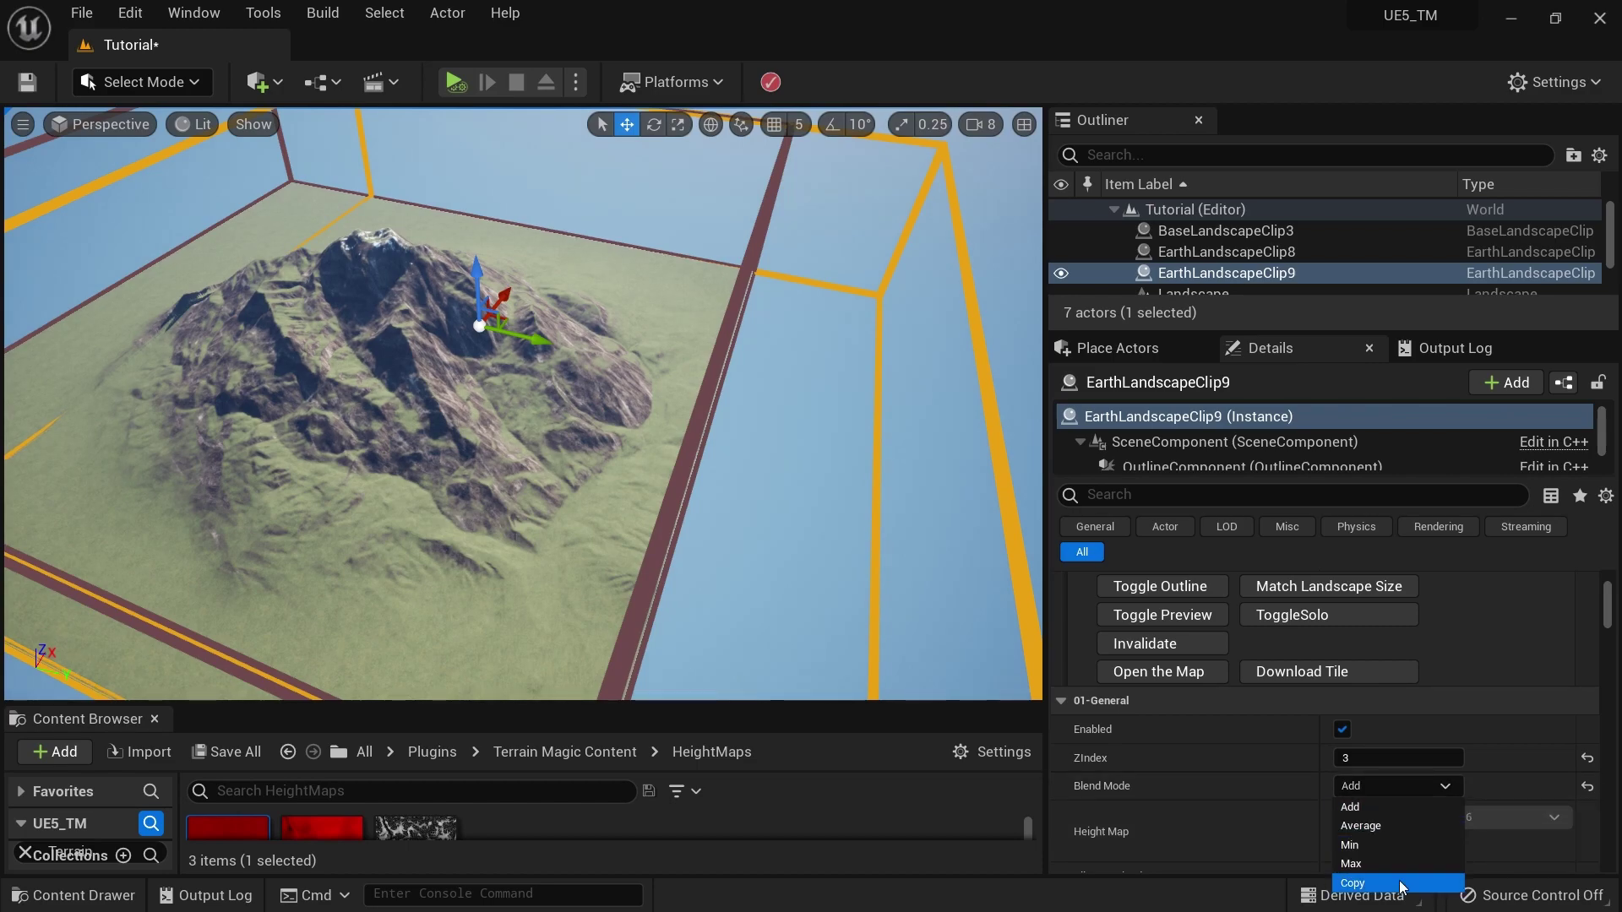
left_click(1351, 882)
Step: Scale EarthLandscapeClip9 down so it covers only part of the landscape
left_click(1274, 272)
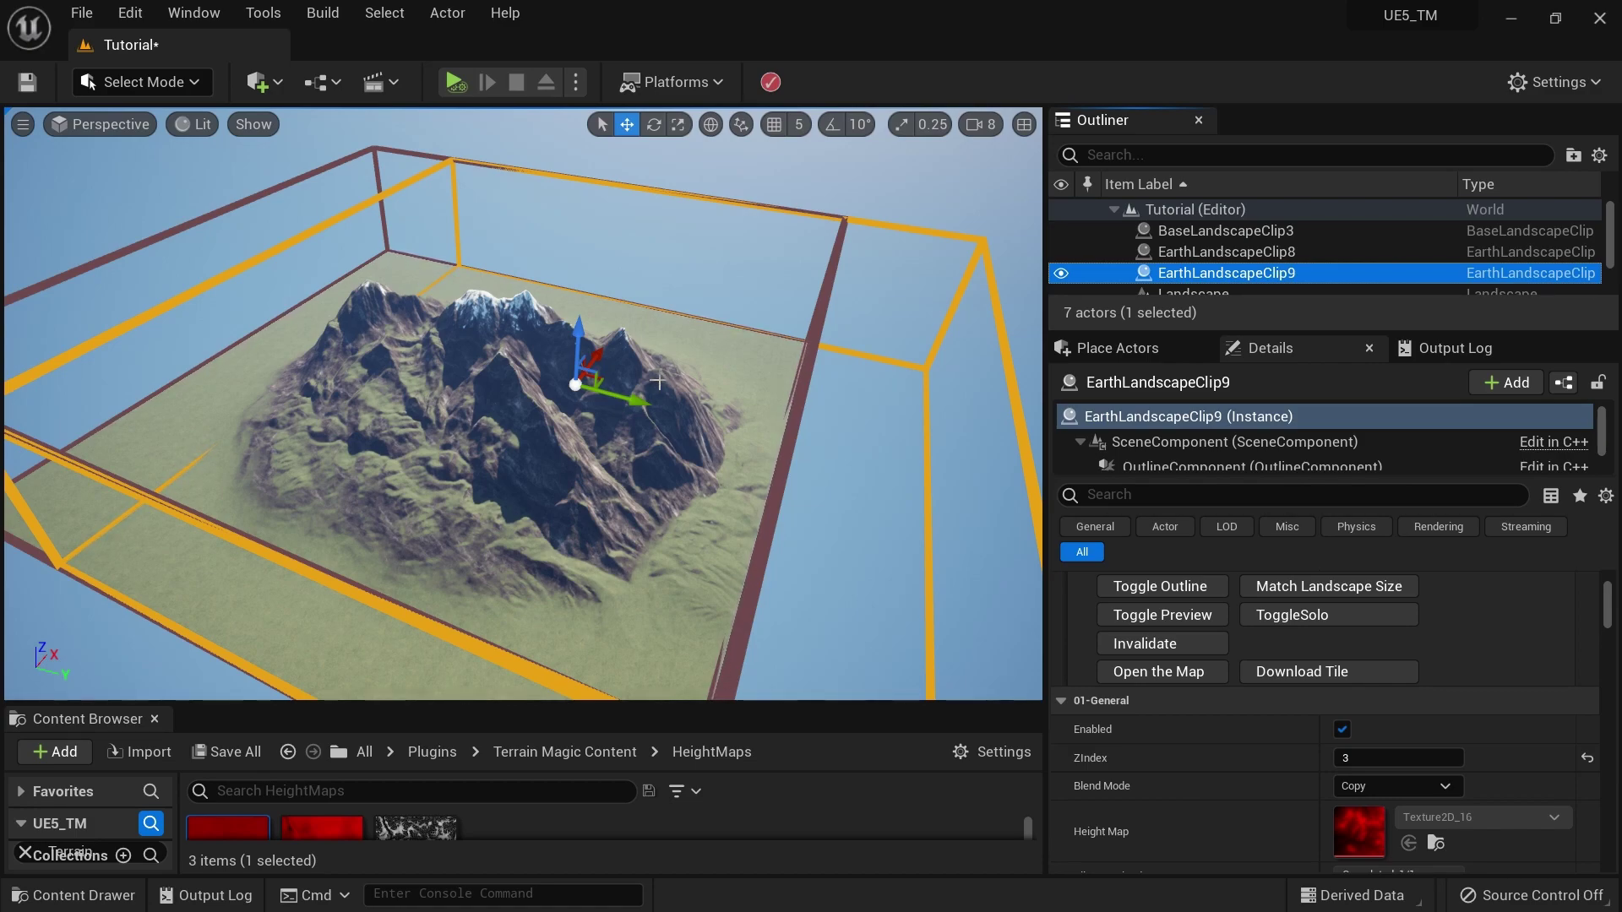
key("e")
key("r")
left_click_drag(602, 393, 626, 397)
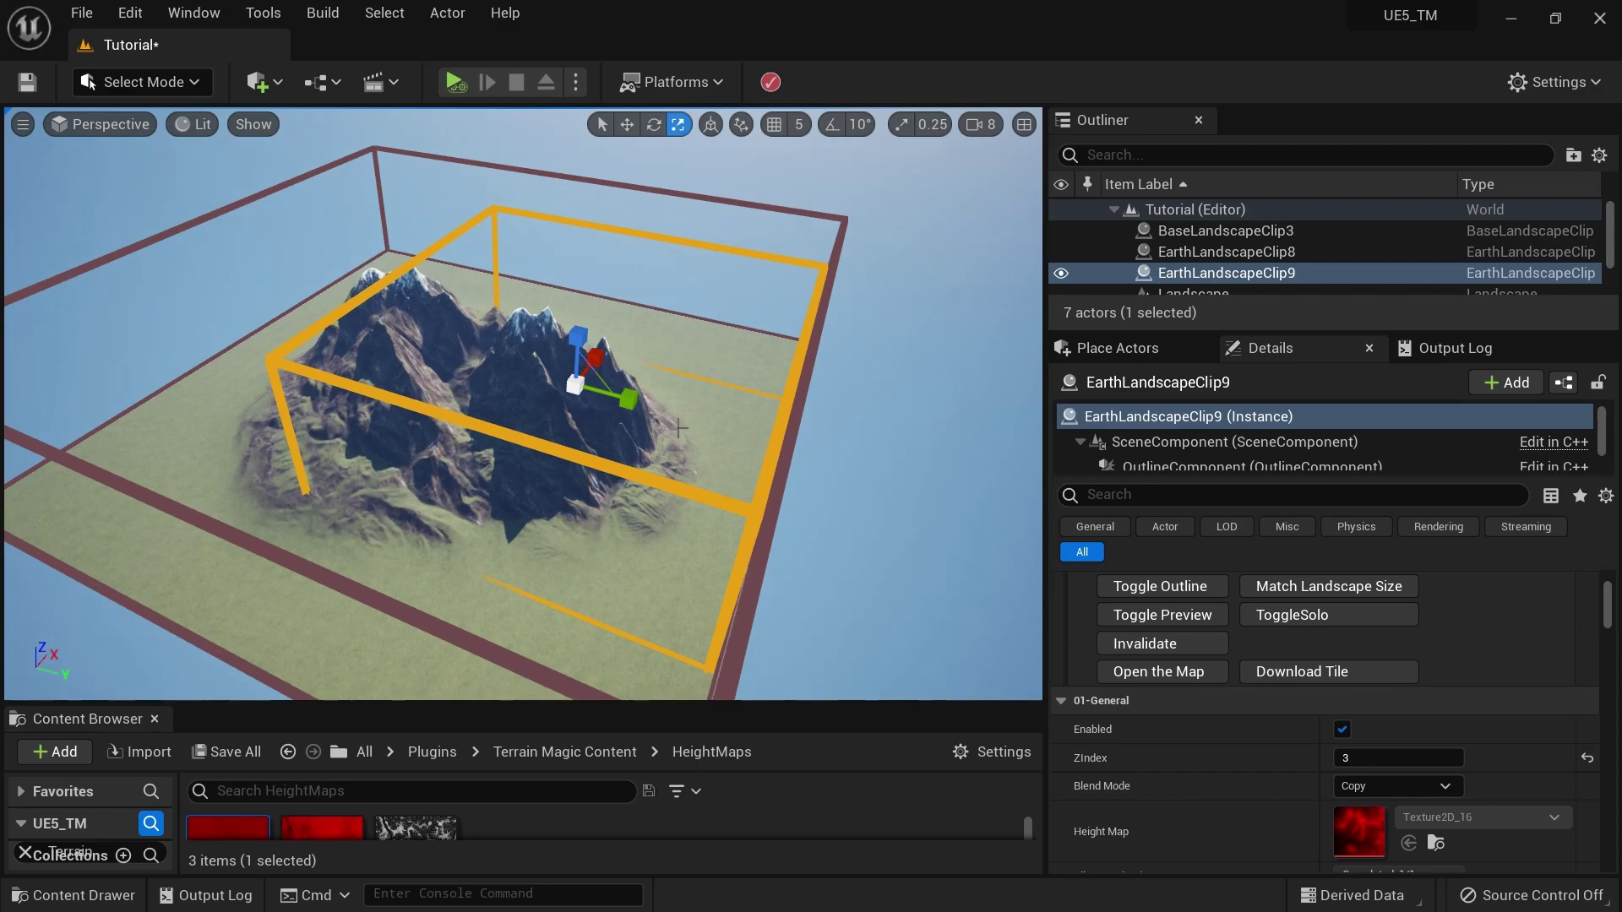
Step: Set EarthLandscapeClip9's Height Multiplier to about 3994 and its Height Saturation to about 0.475
scroll(1362, 786, "down", 10)
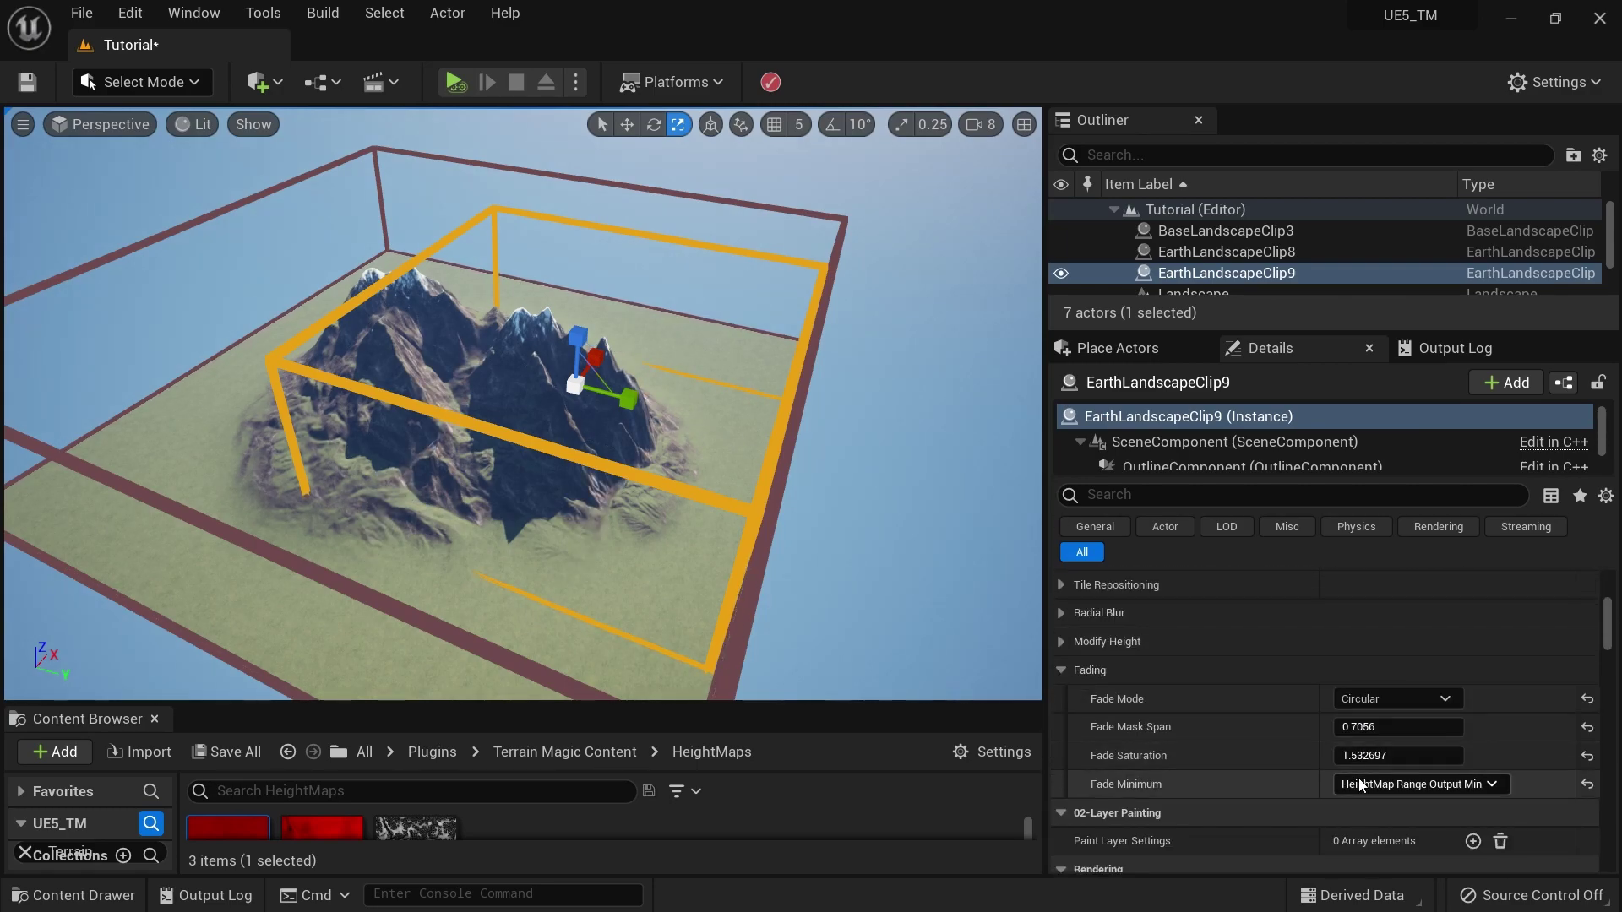
left_click(1351, 670)
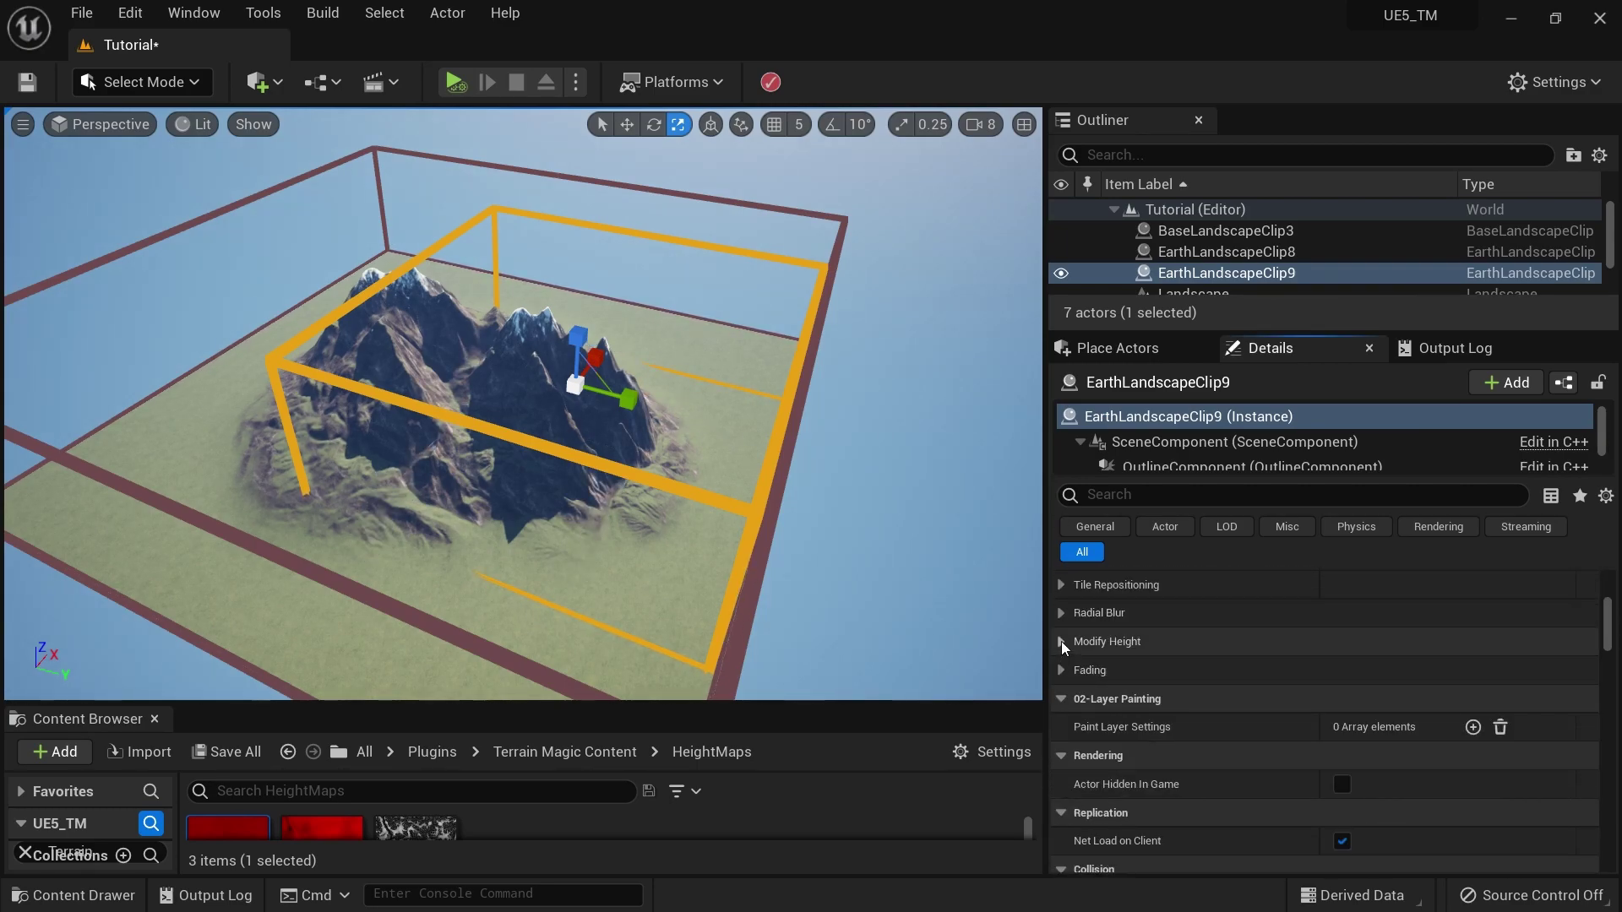
left_click(1351, 641)
mouse_move(1404, 699)
left_mouse_down()
mouse_move(1377, 698)
mouse_move(1404, 697)
left_mouse_up()
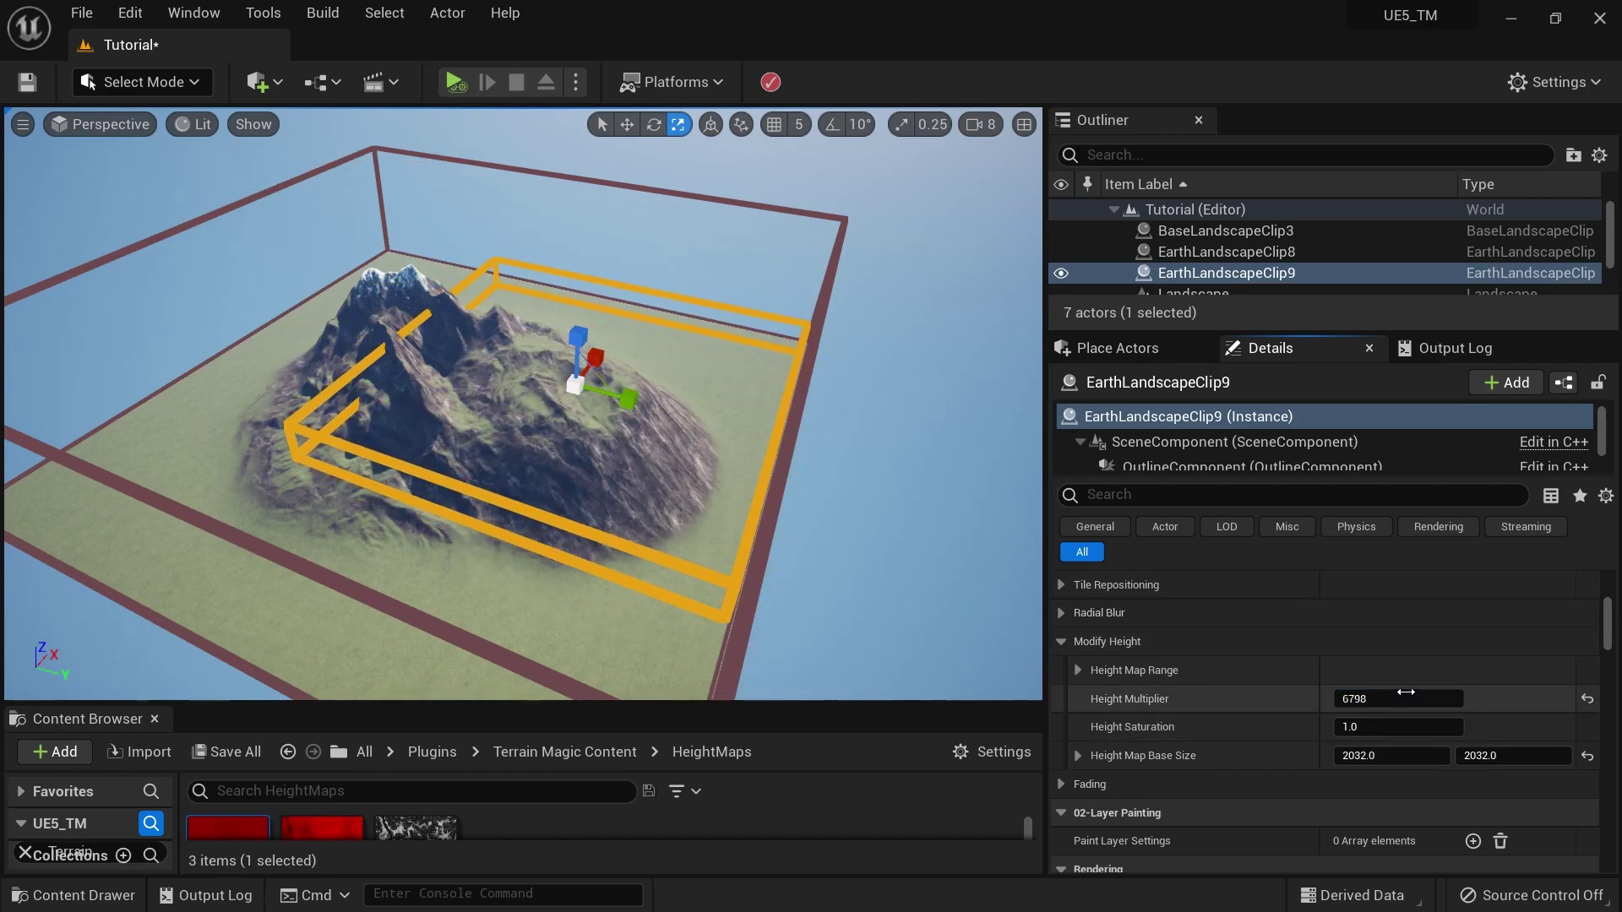
mouse_move(1405, 698)
left_mouse_down()
mouse_move(1385, 698)
mouse_move(1406, 727)
mouse_move(1367, 726)
mouse_move(1427, 725)
mouse_move(1375, 727)
mouse_move(1404, 699)
left_mouse_up()
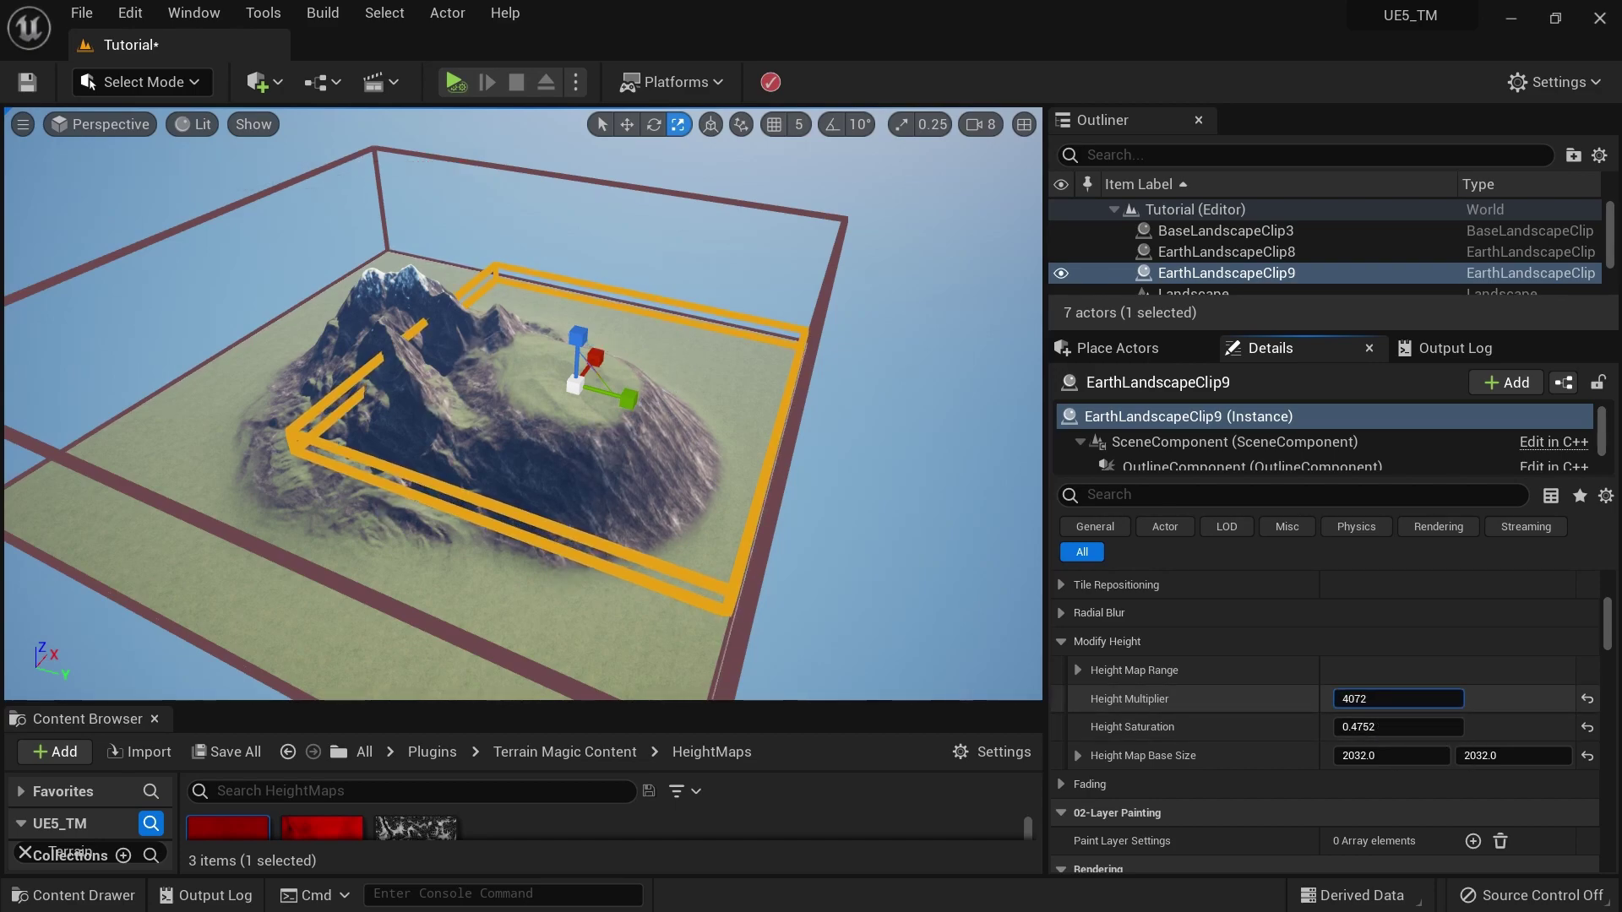
Step: Shrink EarthLandscapeClip9 further and reposition it along the Y and Z axes, sinking it into the first mountain's slope
key("w")
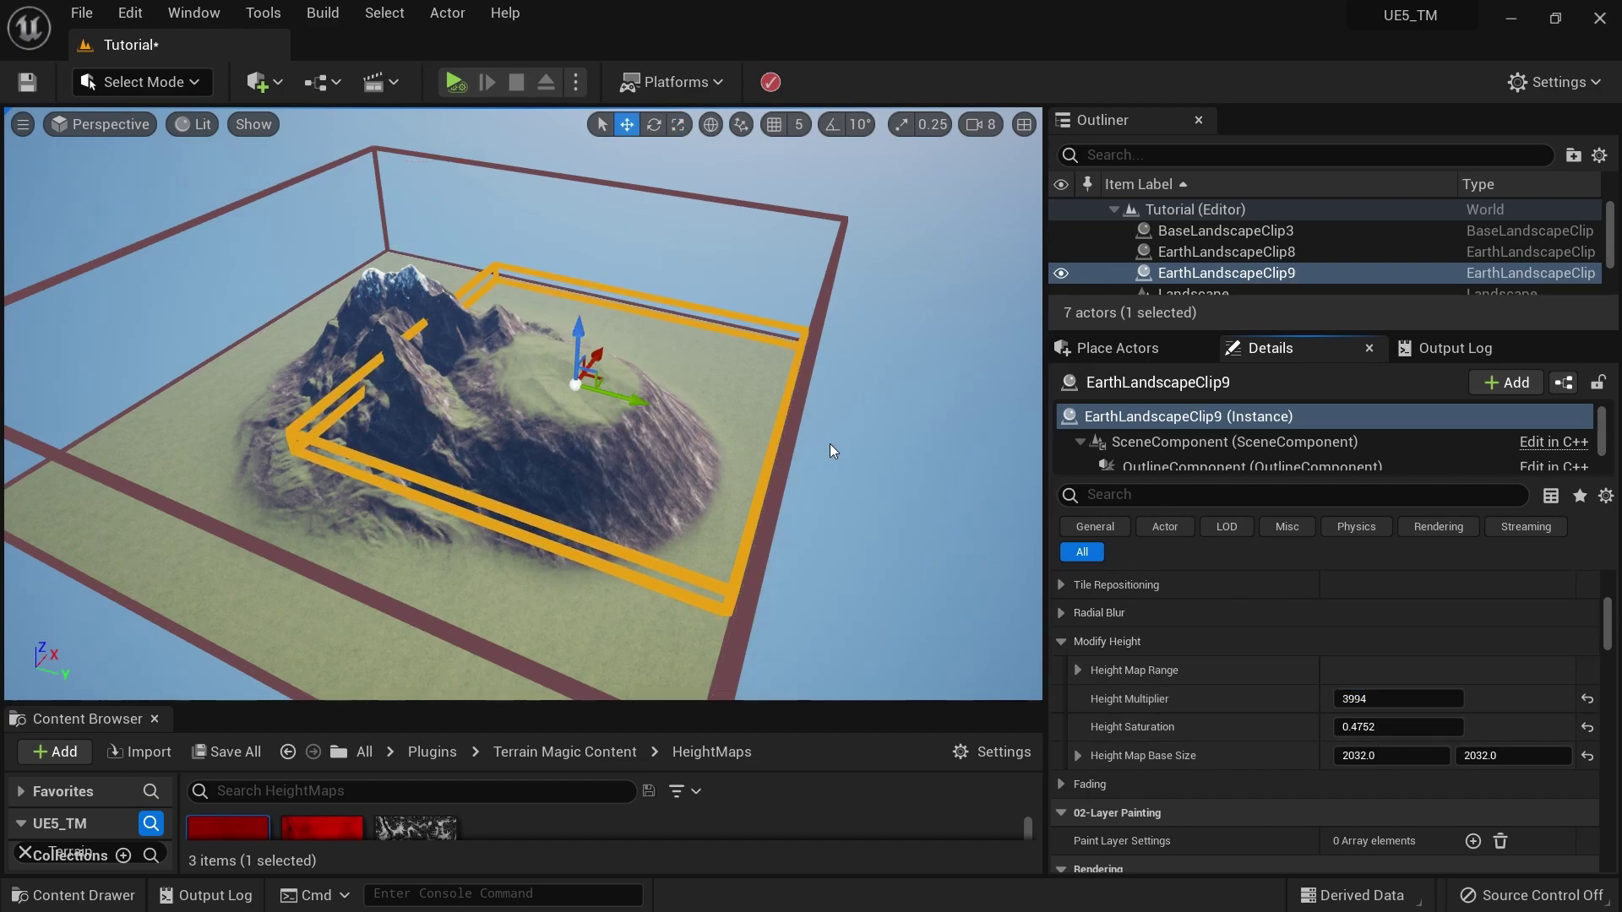
left_click_drag(636, 398, 499, 354)
key("e")
key("r")
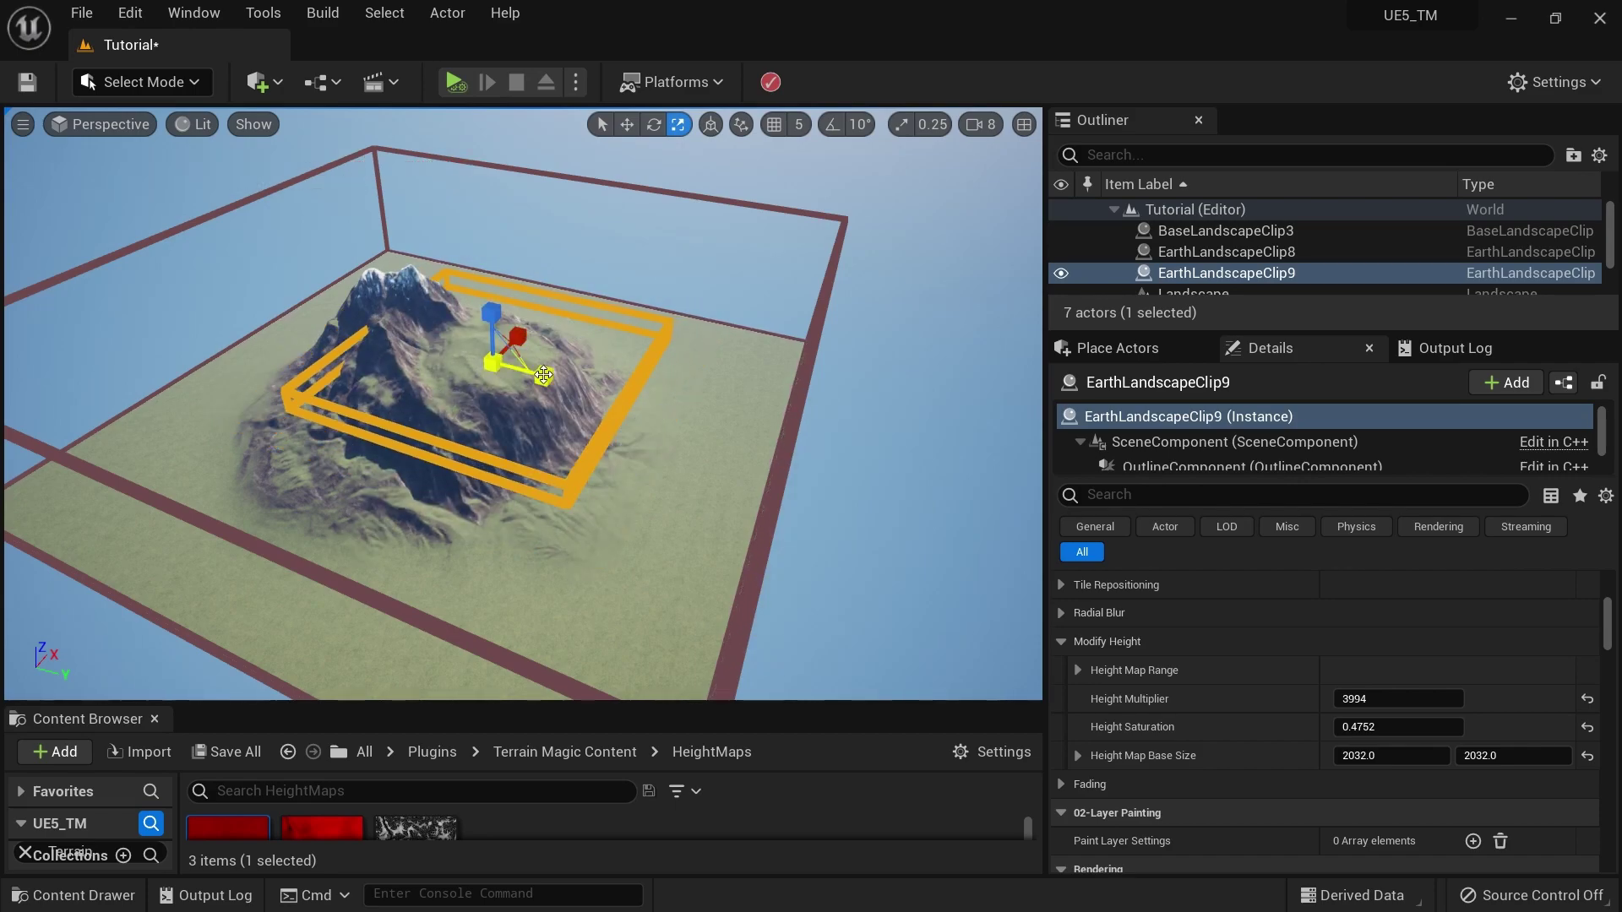
key("w")
left_click_drag(543, 375, 535, 372)
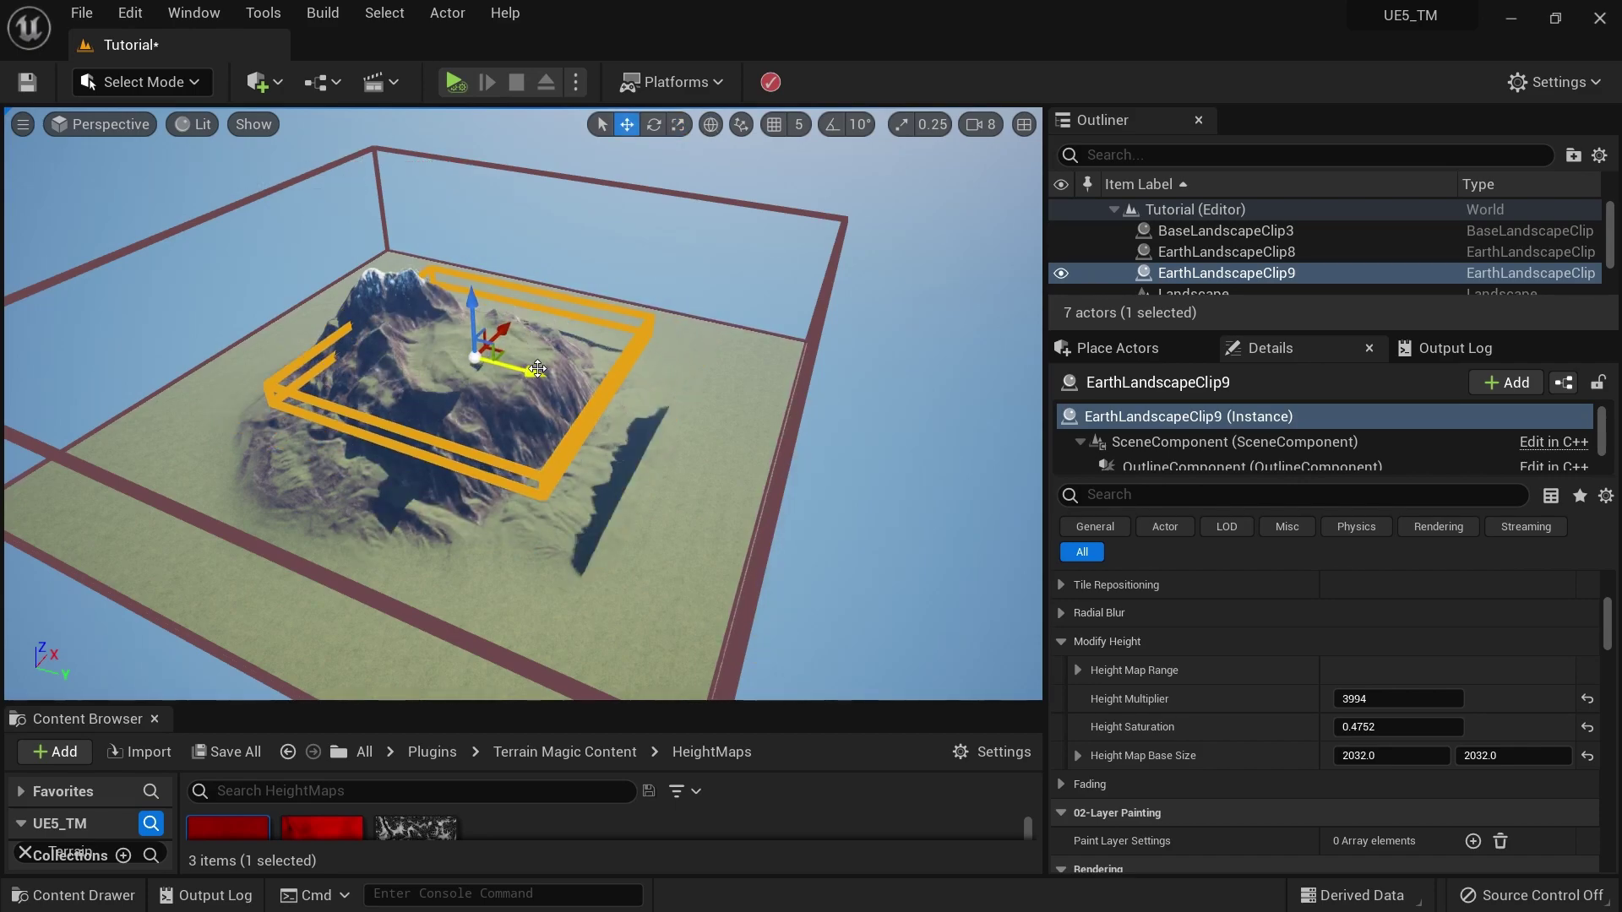
left_click_drag(474, 306, 483, 351)
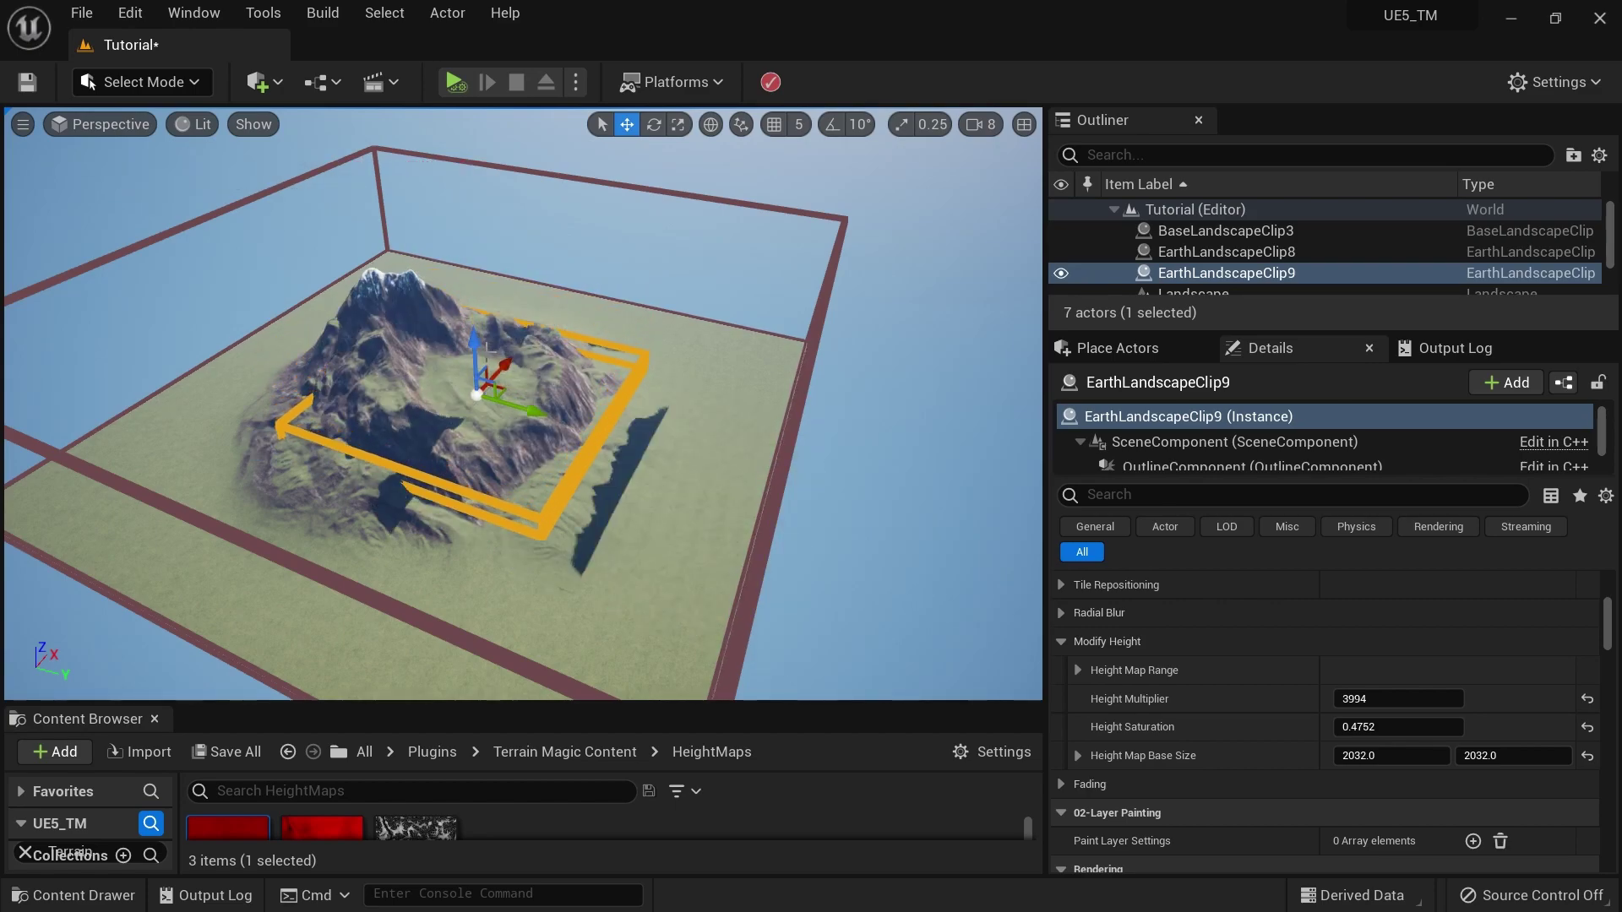
mouse_move(533, 413)
left_mouse_down()
mouse_move(516, 409)
mouse_move(539, 411)
left_mouse_up()
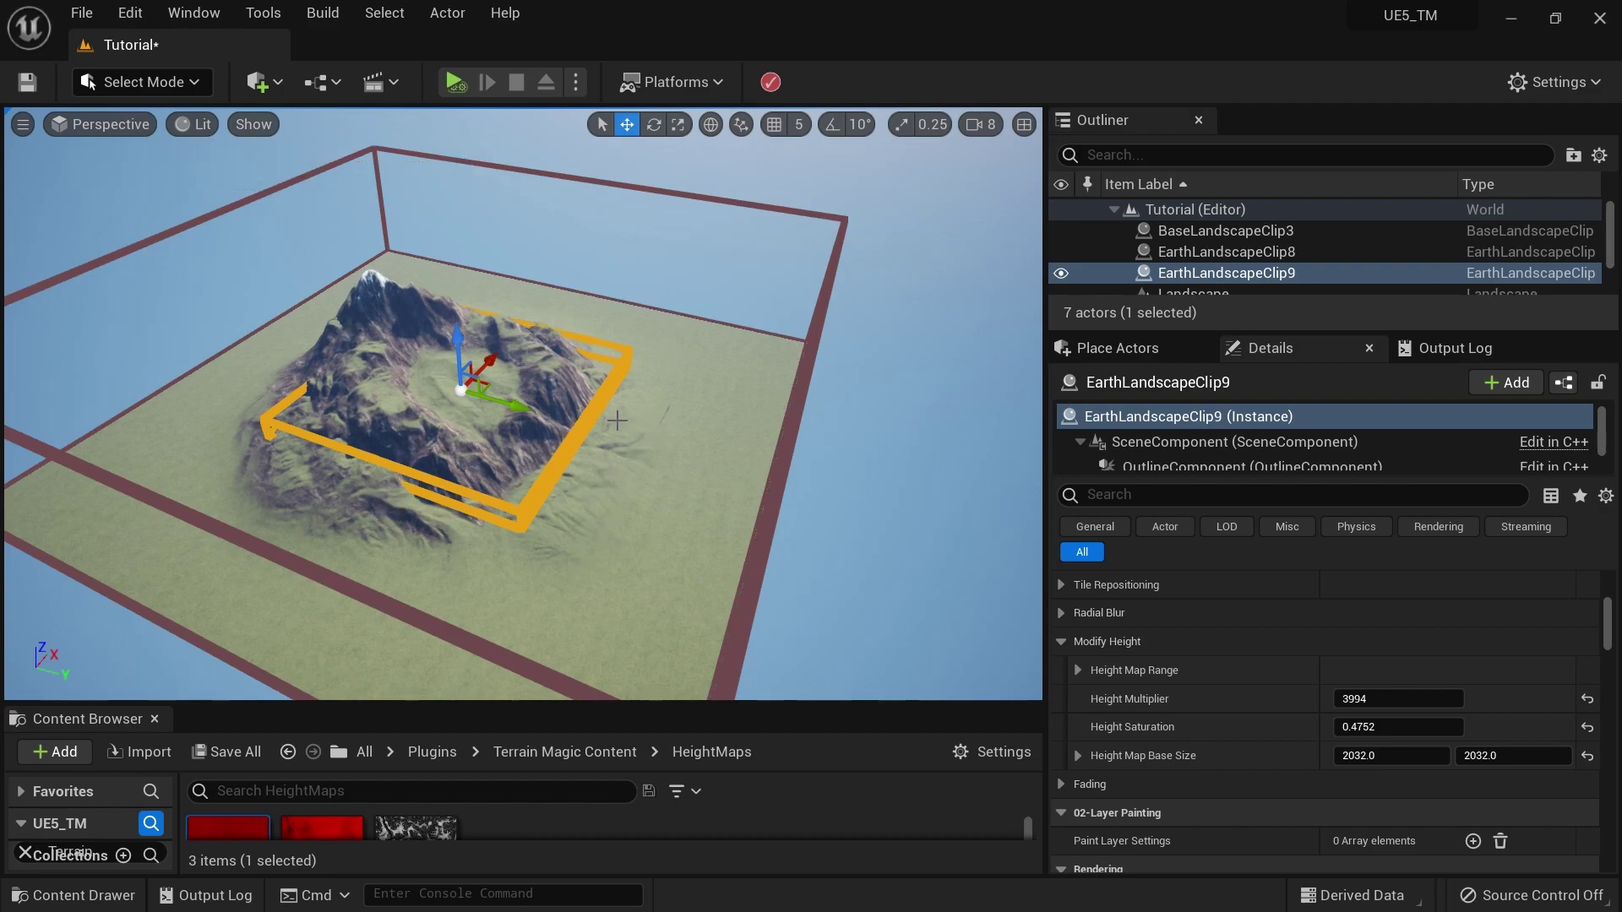
Step: Rework EarthLandscapeClip9's fading from default values, setting Fade Mask Span to about 0.50 and slightly raising Fade Saturation
scroll(1395, 718, "down", 5)
scroll(1395, 717, "up", 3)
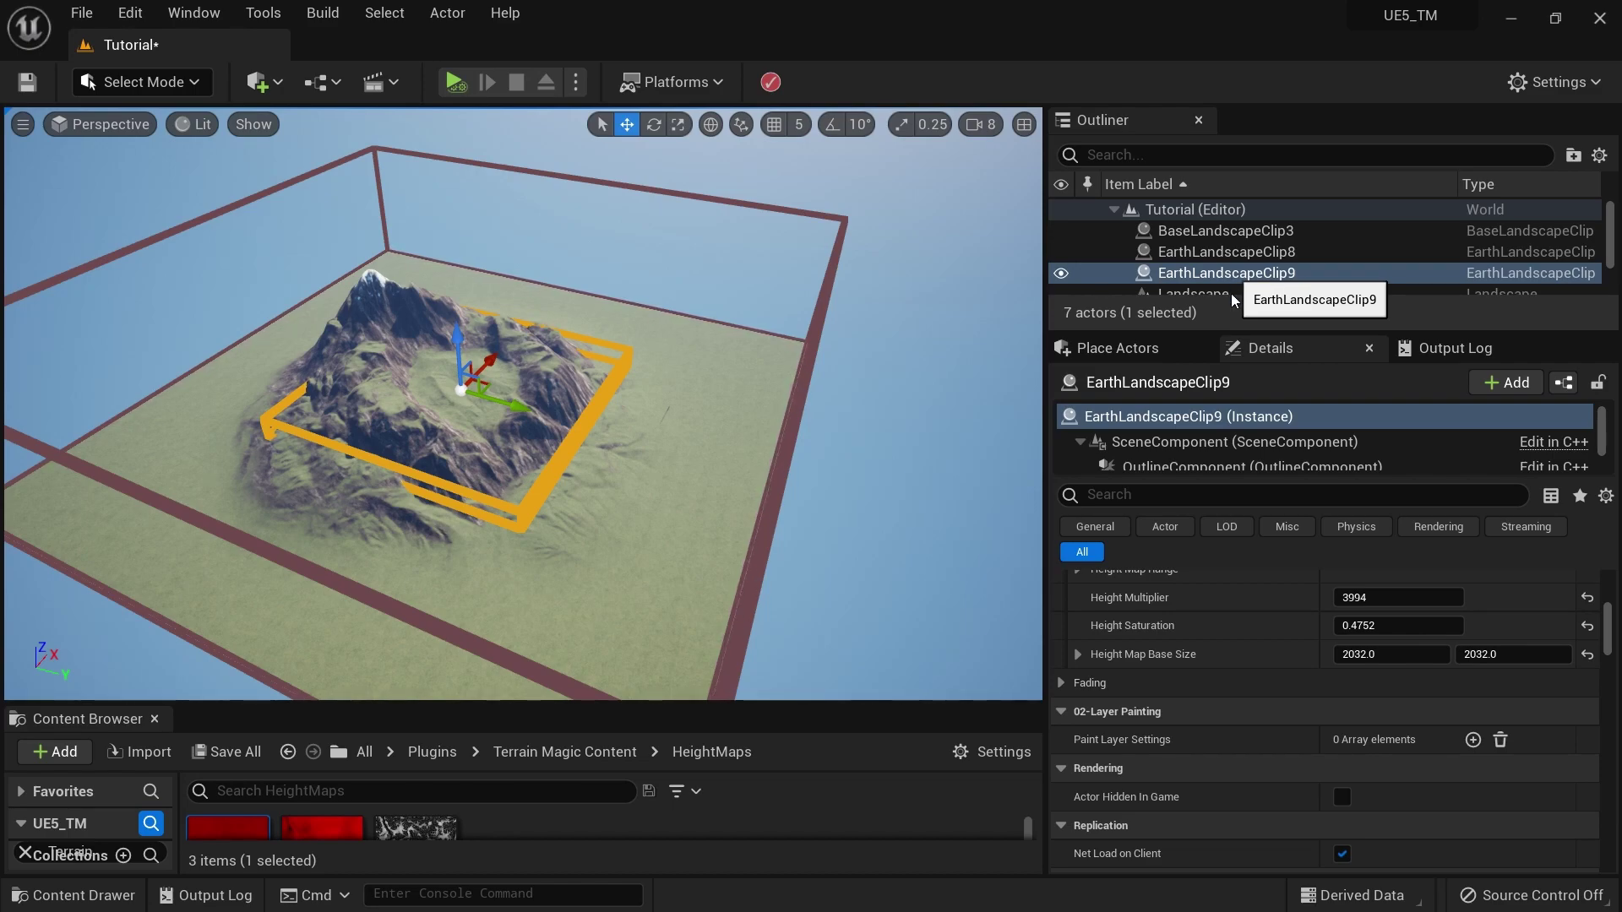
scroll(1078, 639, "down", 2)
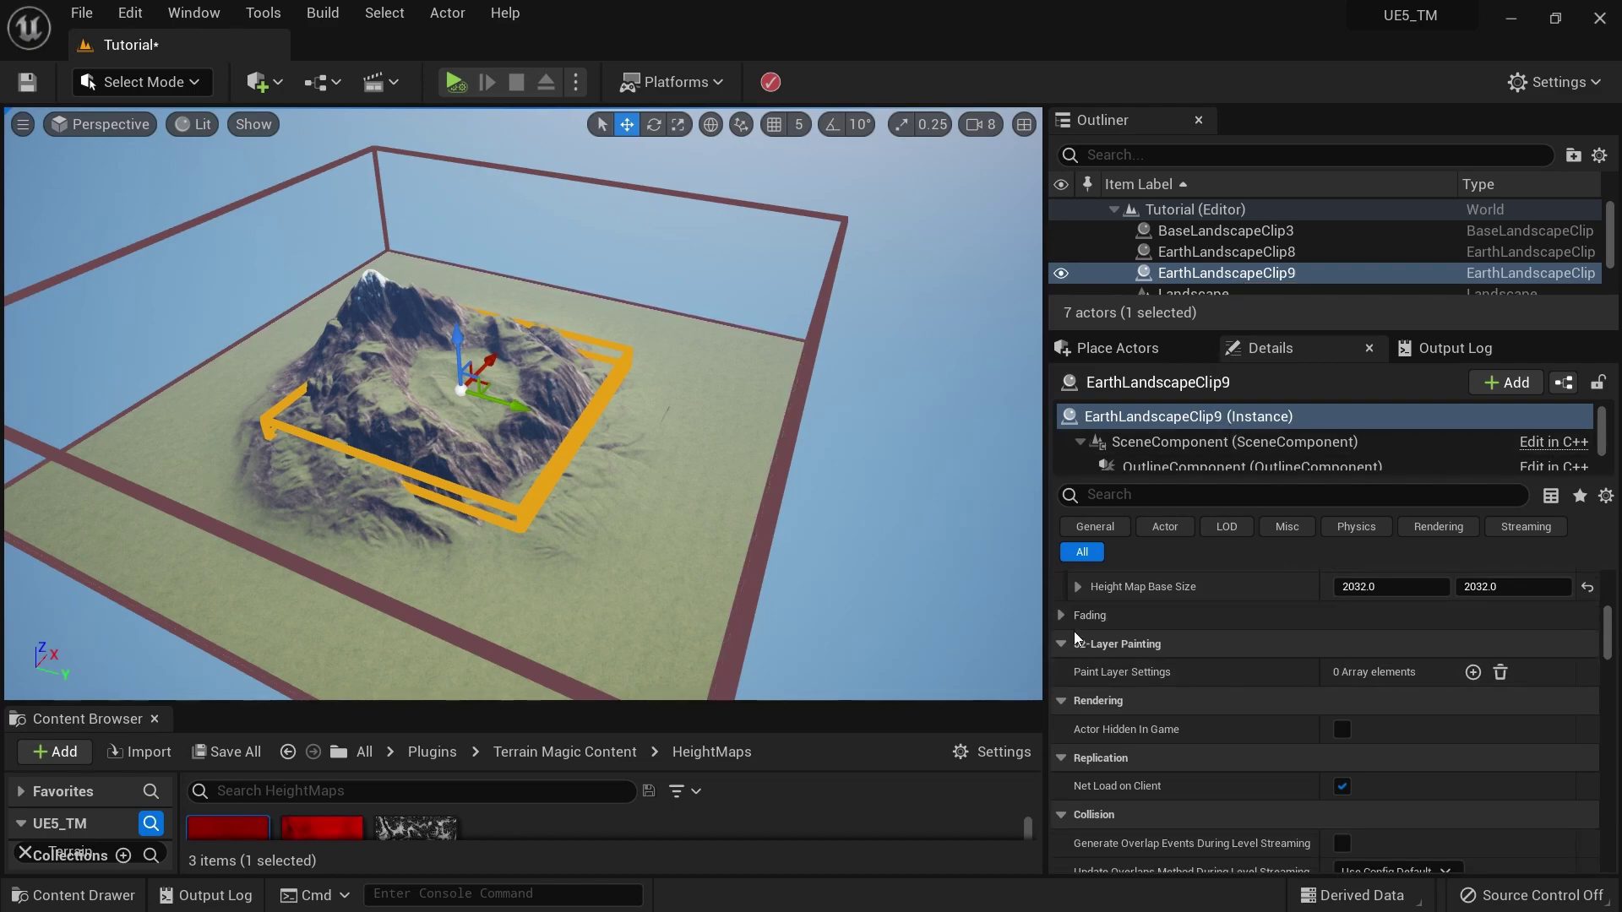
left_click(1077, 617)
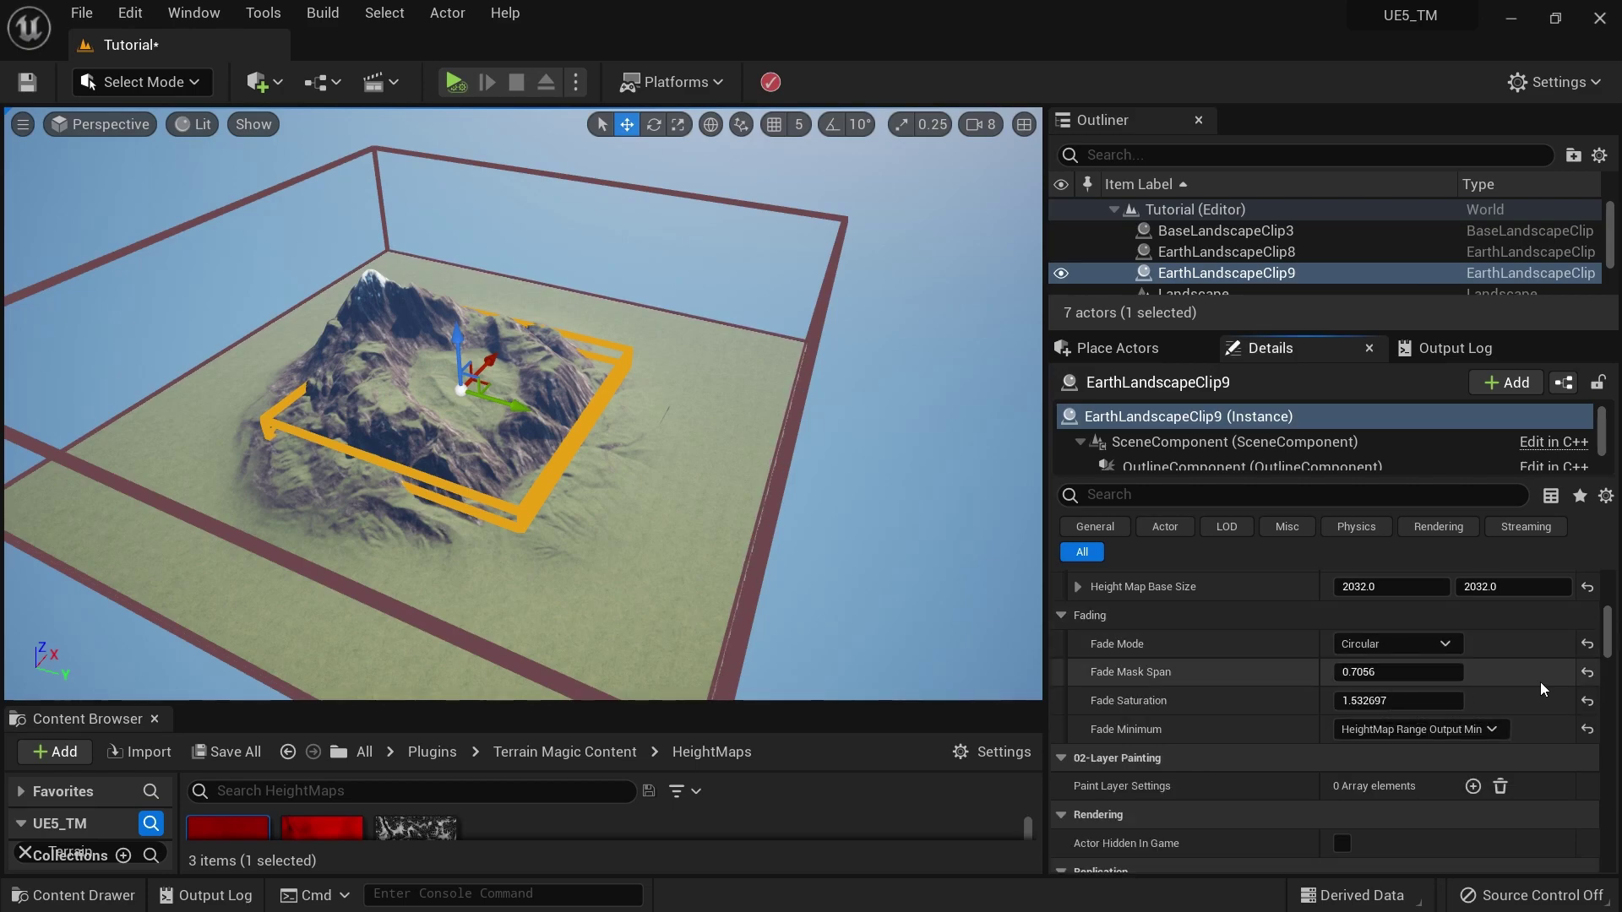
left_click(1588, 673)
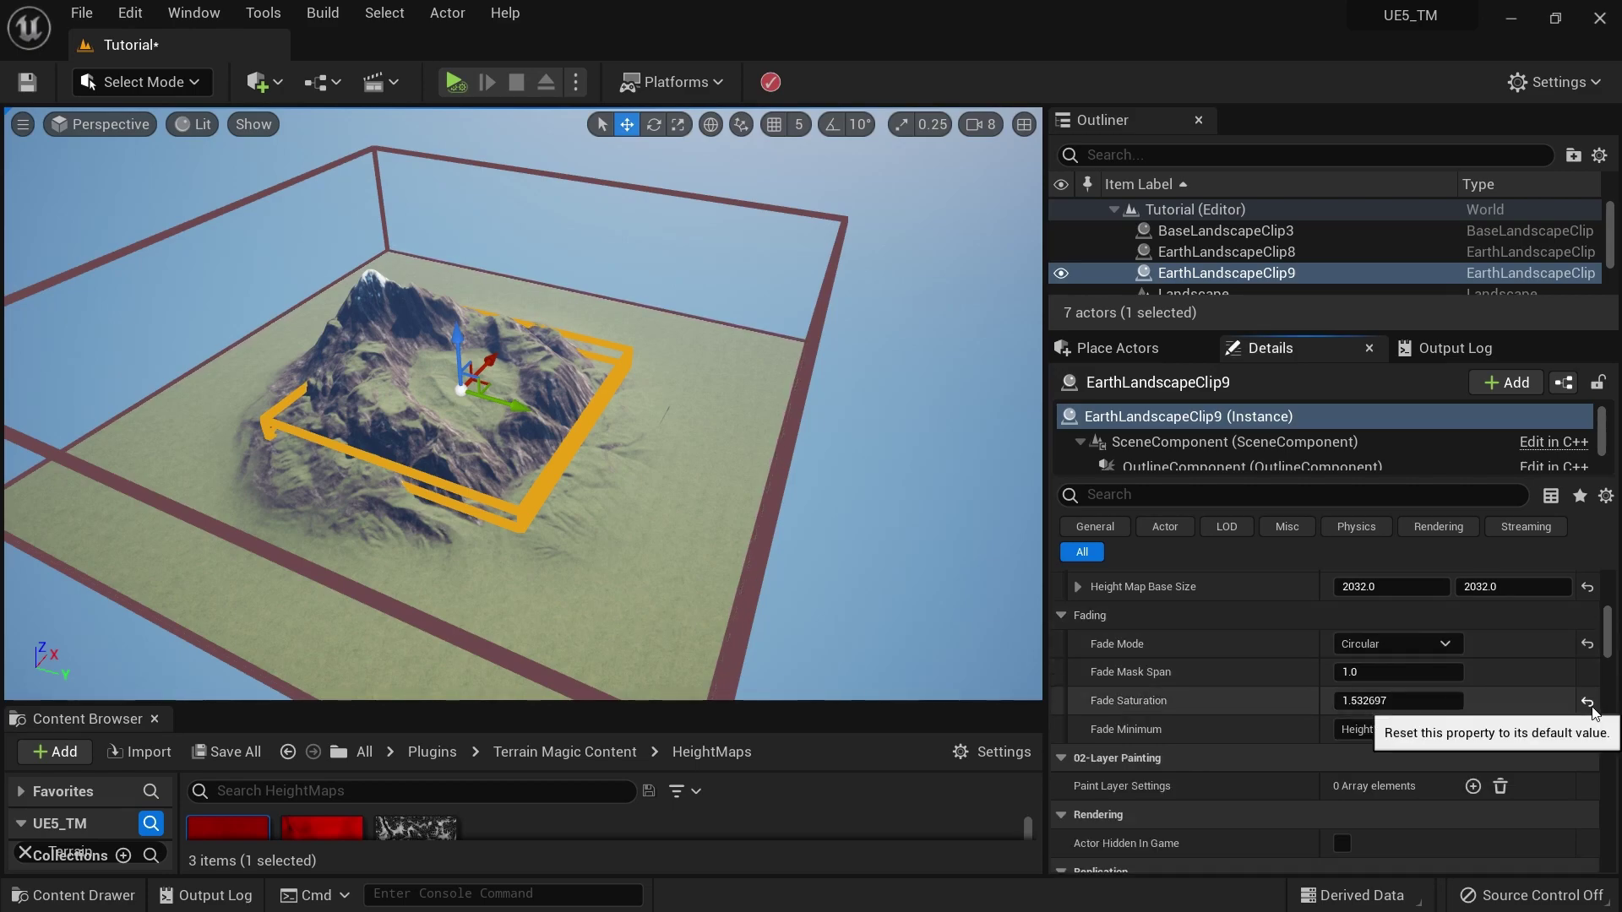
left_click(1588, 702)
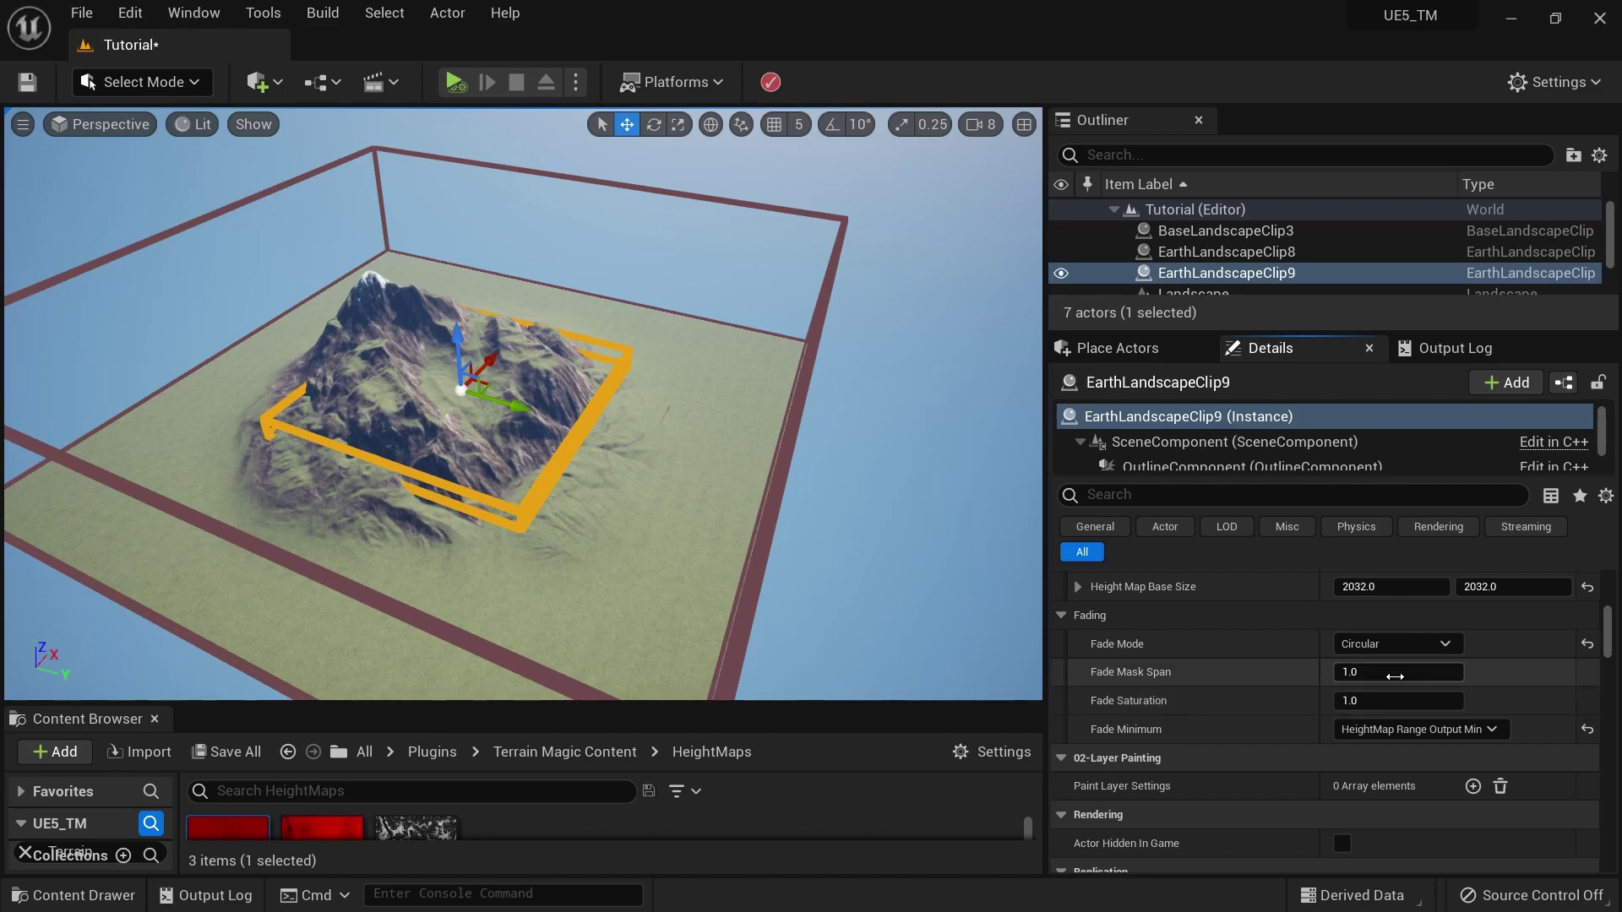
left_click_drag(1394, 673, 1364, 673)
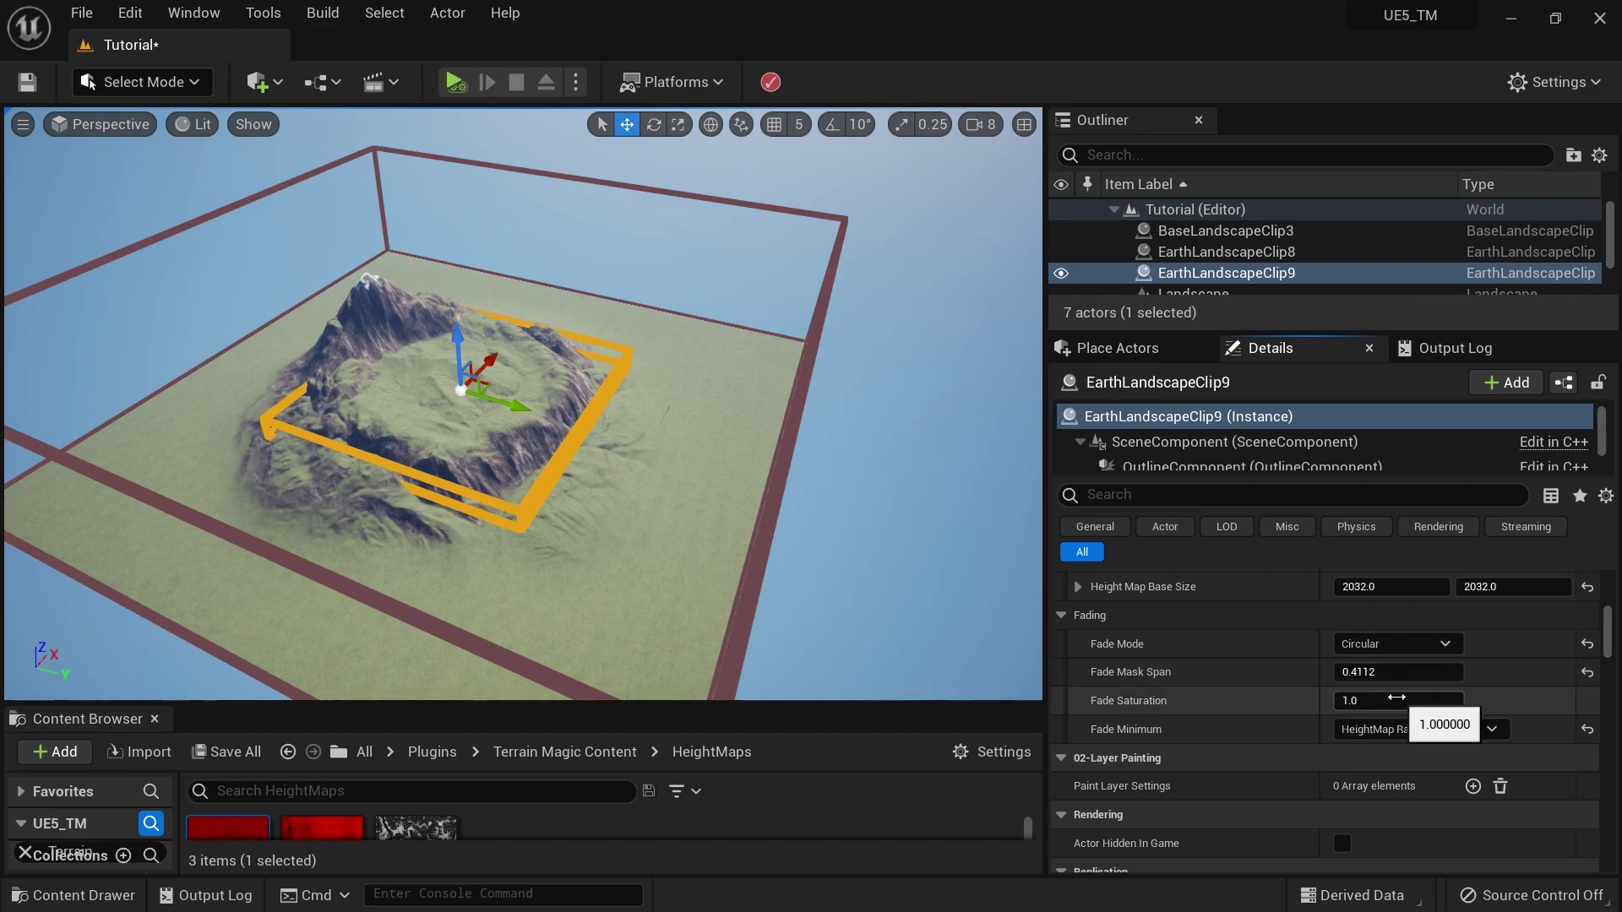
mouse_move(1394, 701)
left_mouse_down()
mouse_move(1453, 700)
mouse_move(1384, 701)
mouse_move(1396, 672)
mouse_move(1400, 700)
left_mouse_up()
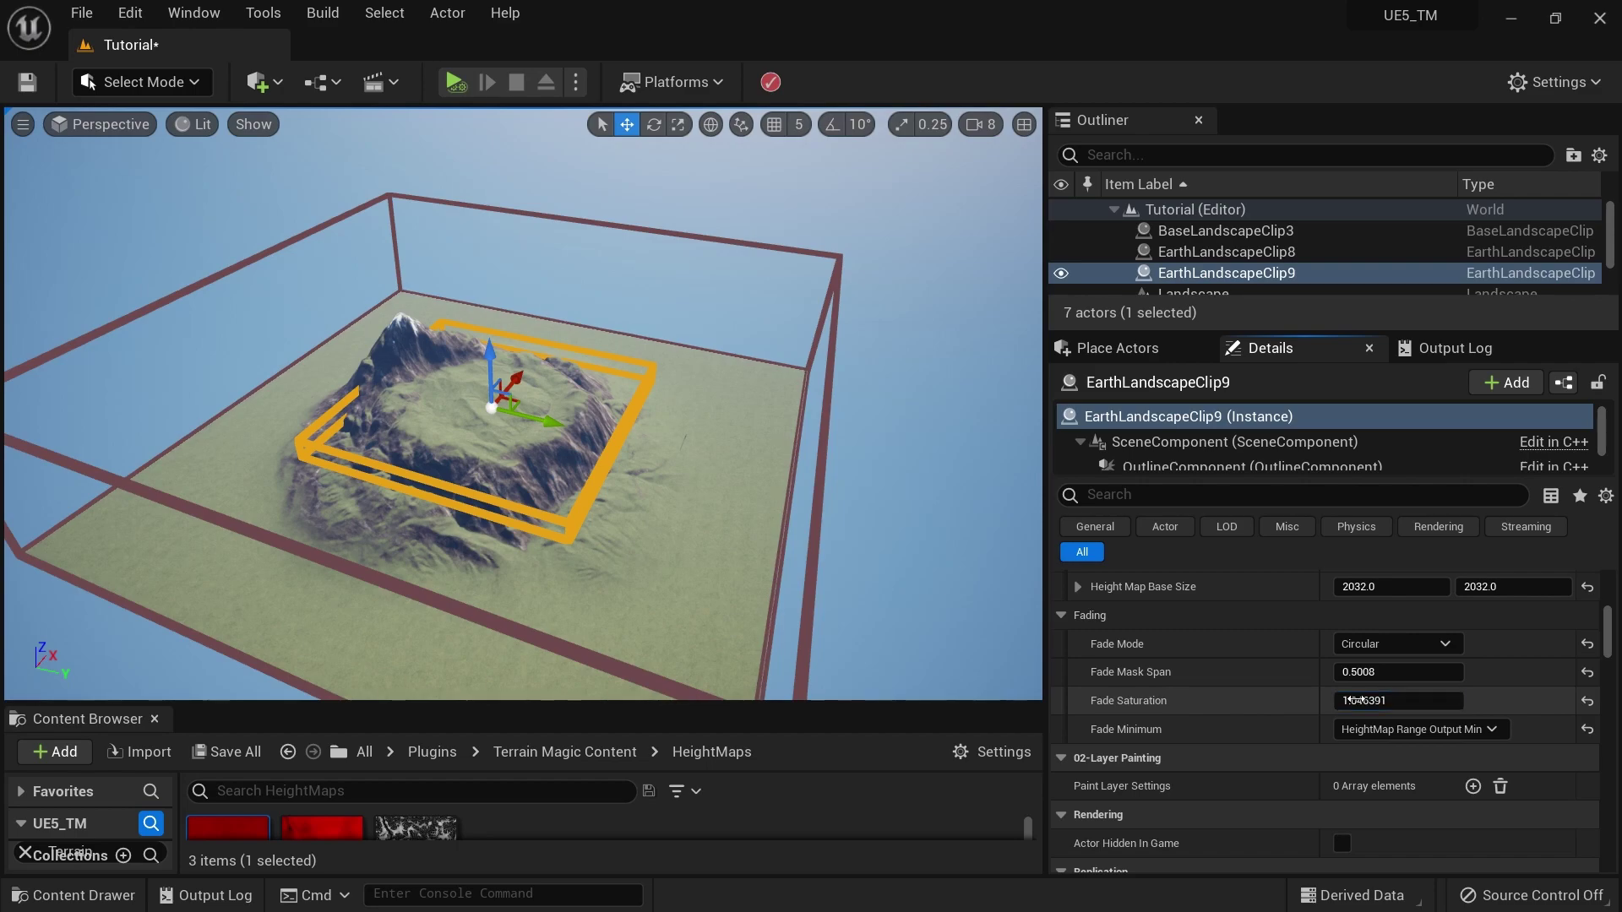
Step: Scale EarthLandscapeClip9 down a little more and raise it slightly along the Z axis on the mountain
key("space")
key("space")
mouse_move(547, 422)
left_mouse_down()
mouse_move(503, 412)
mouse_move(568, 422)
left_mouse_up()
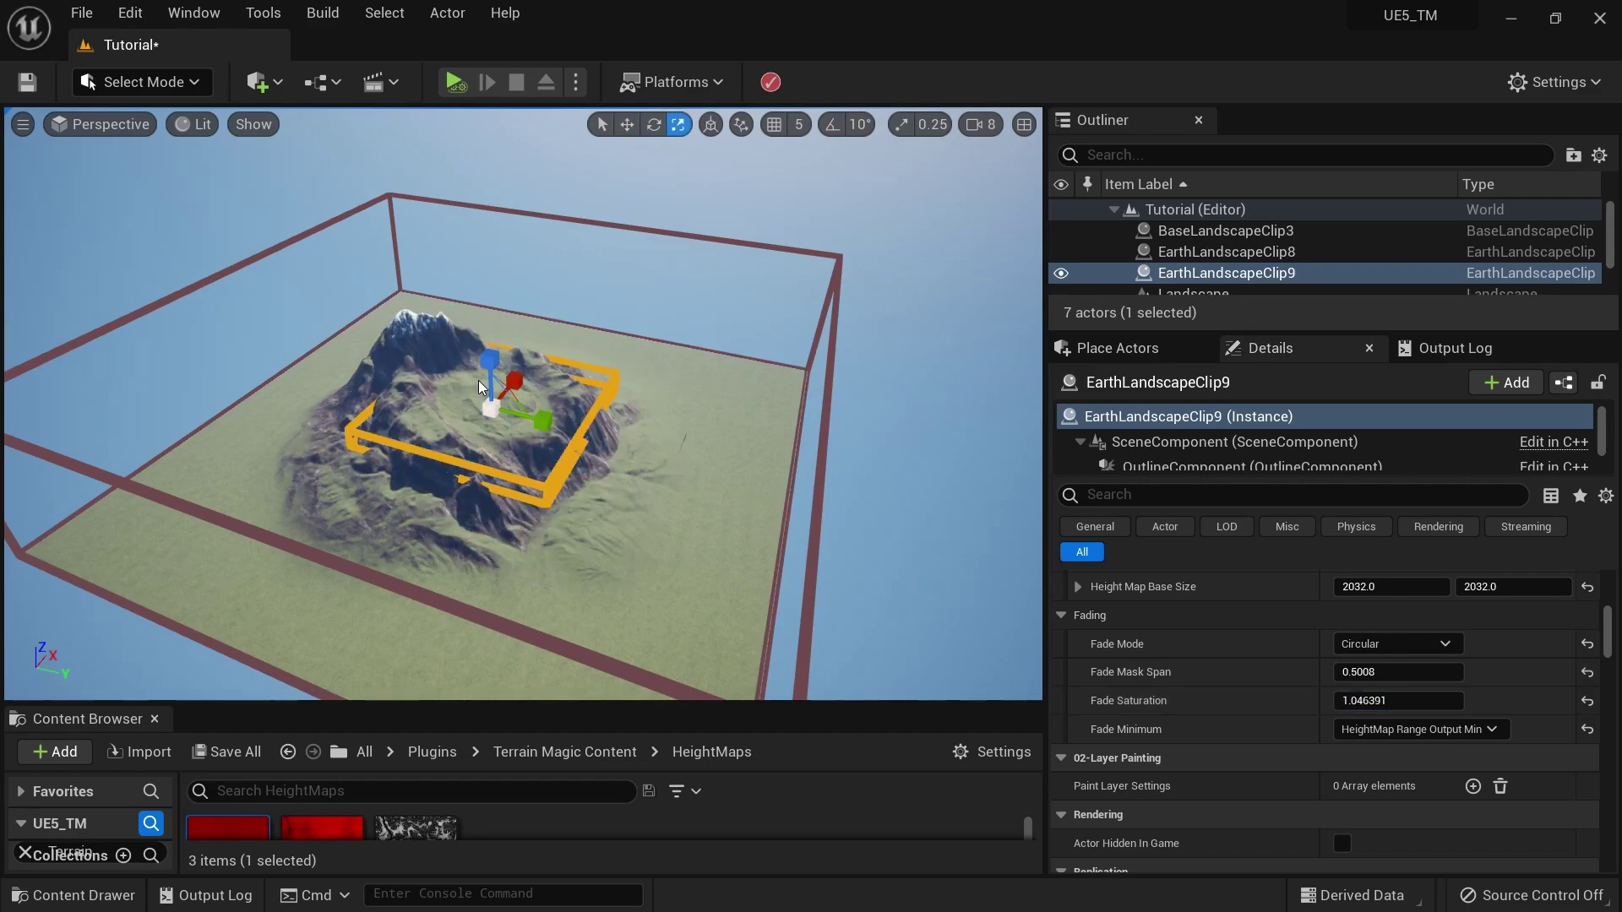
key("w")
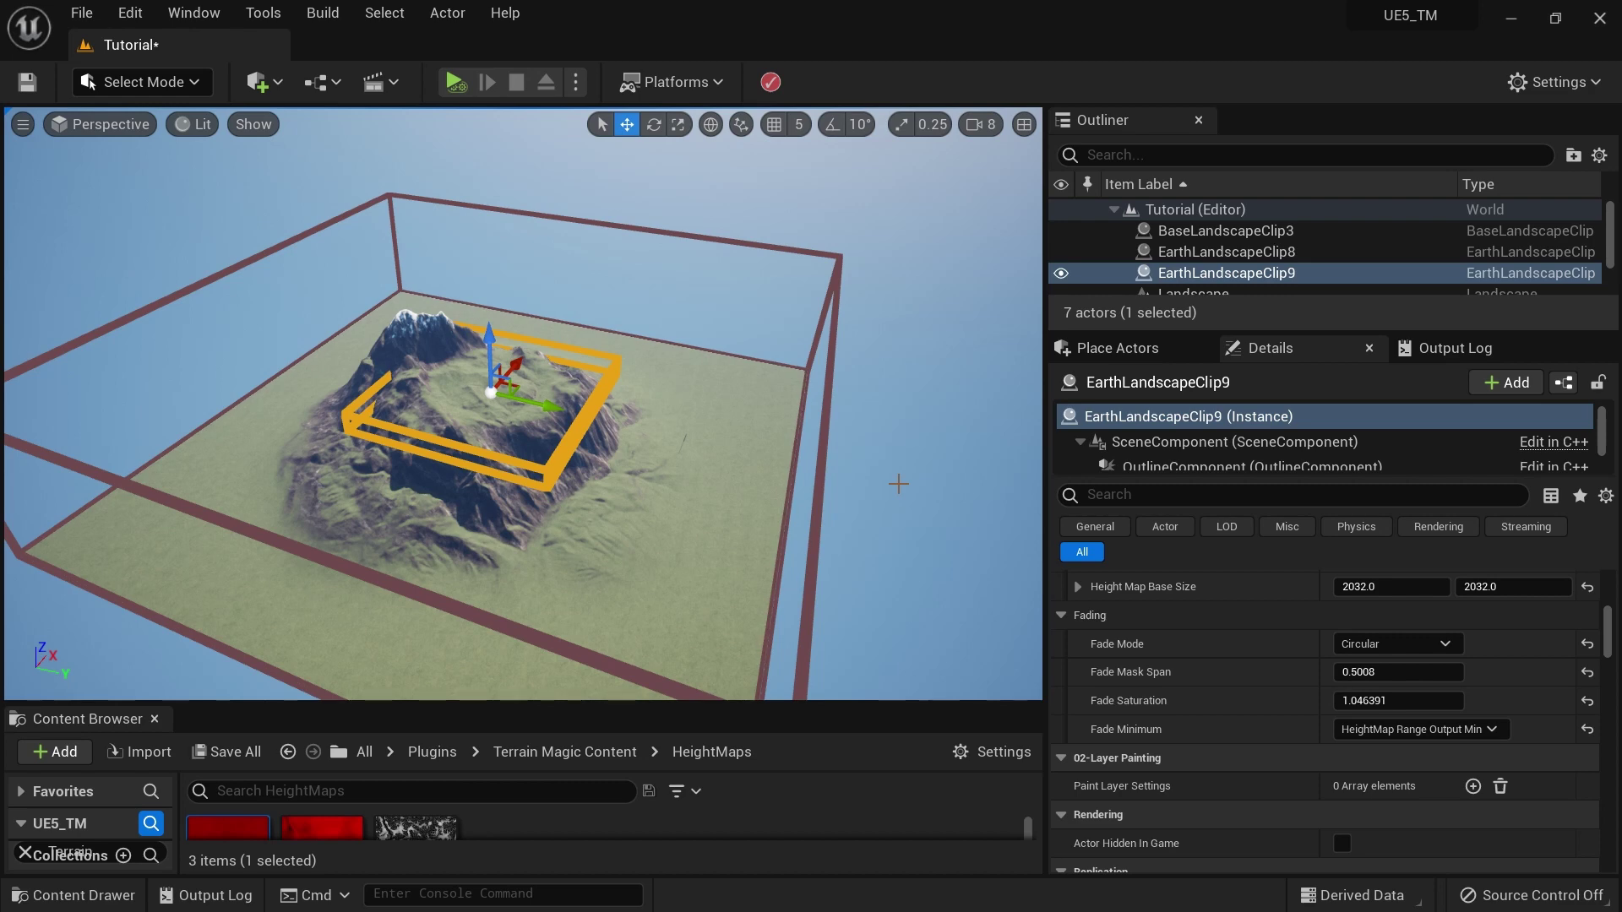
Step: Switch to the Terrain Magic map in Chrome, examine the wider region around the selected Colorado tile, and return to Unreal Editor
key("alt+Tab")
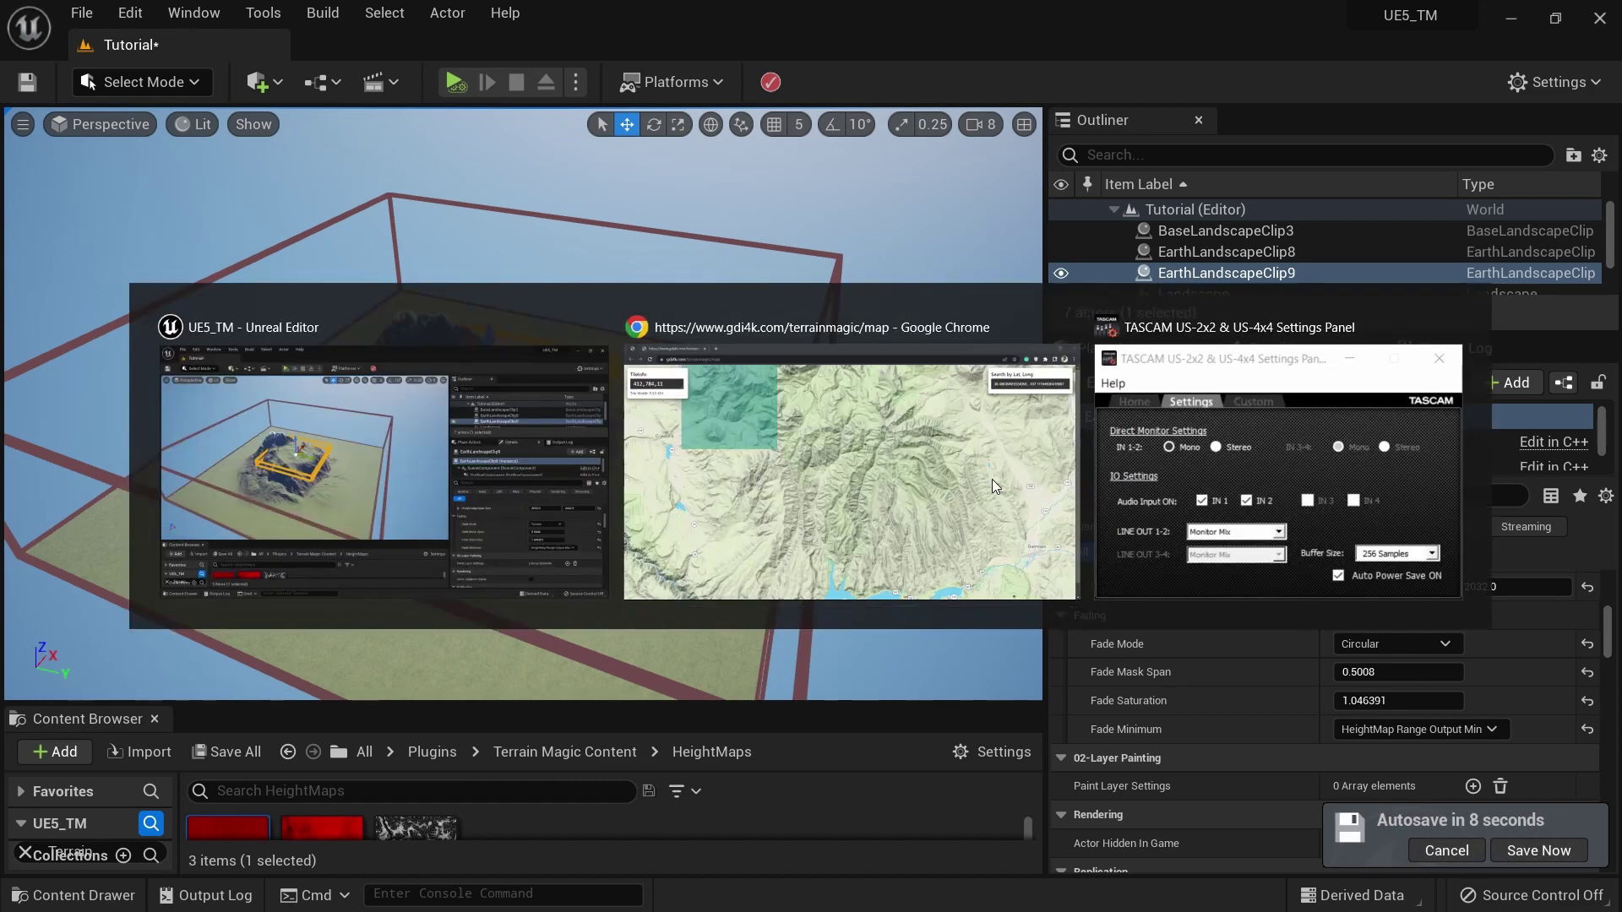
scroll(694, 411, "down", 5)
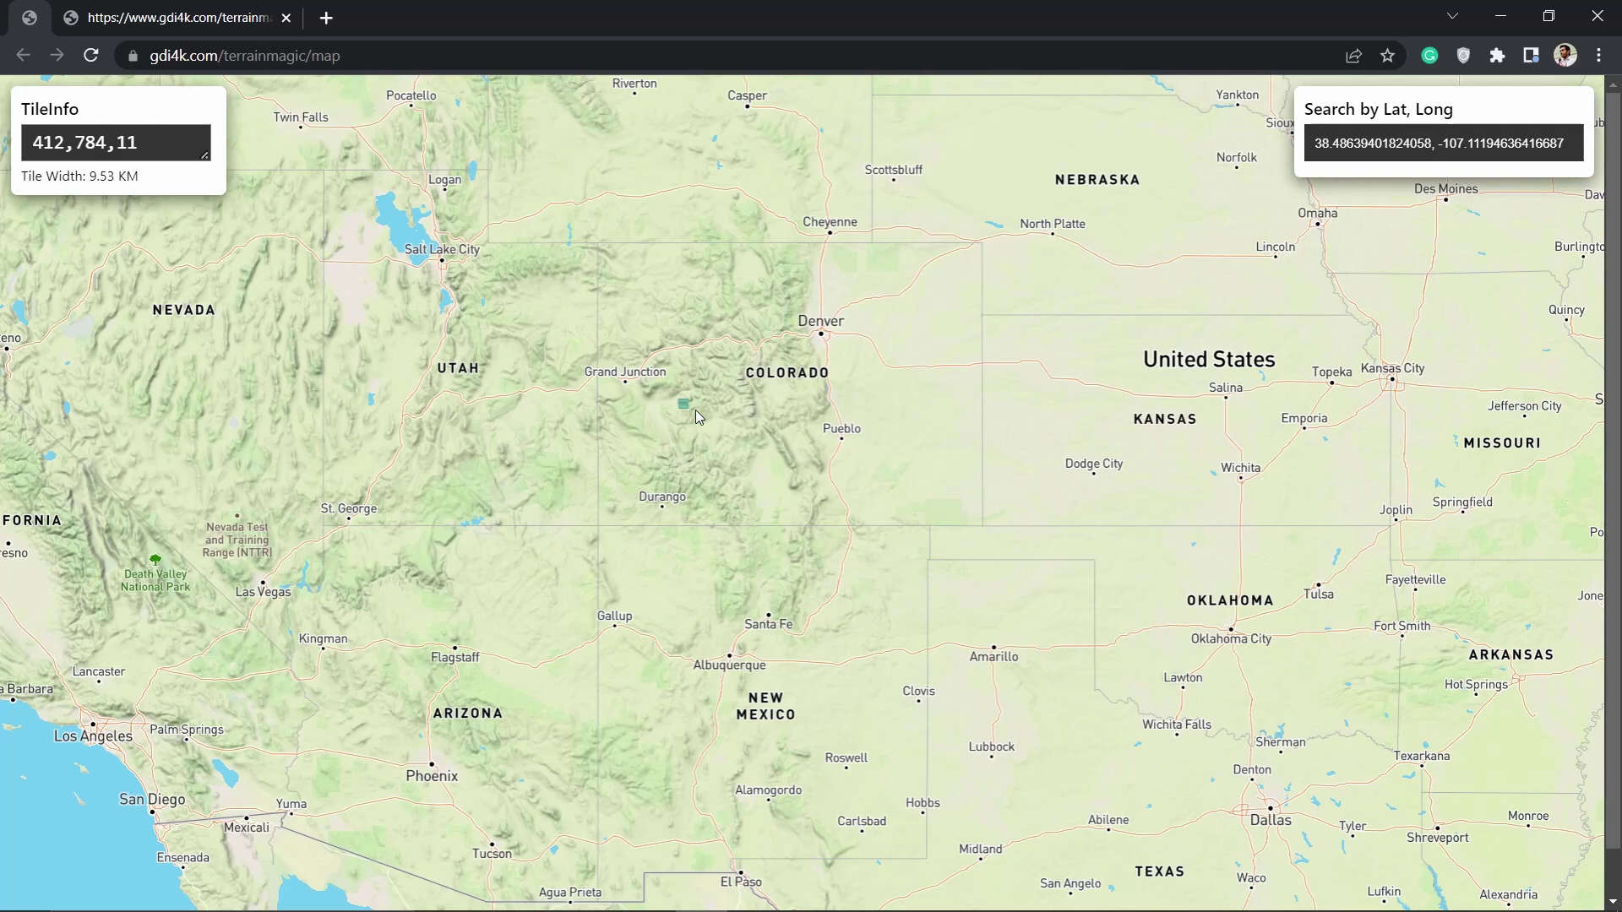
scroll(696, 409, "up", 2)
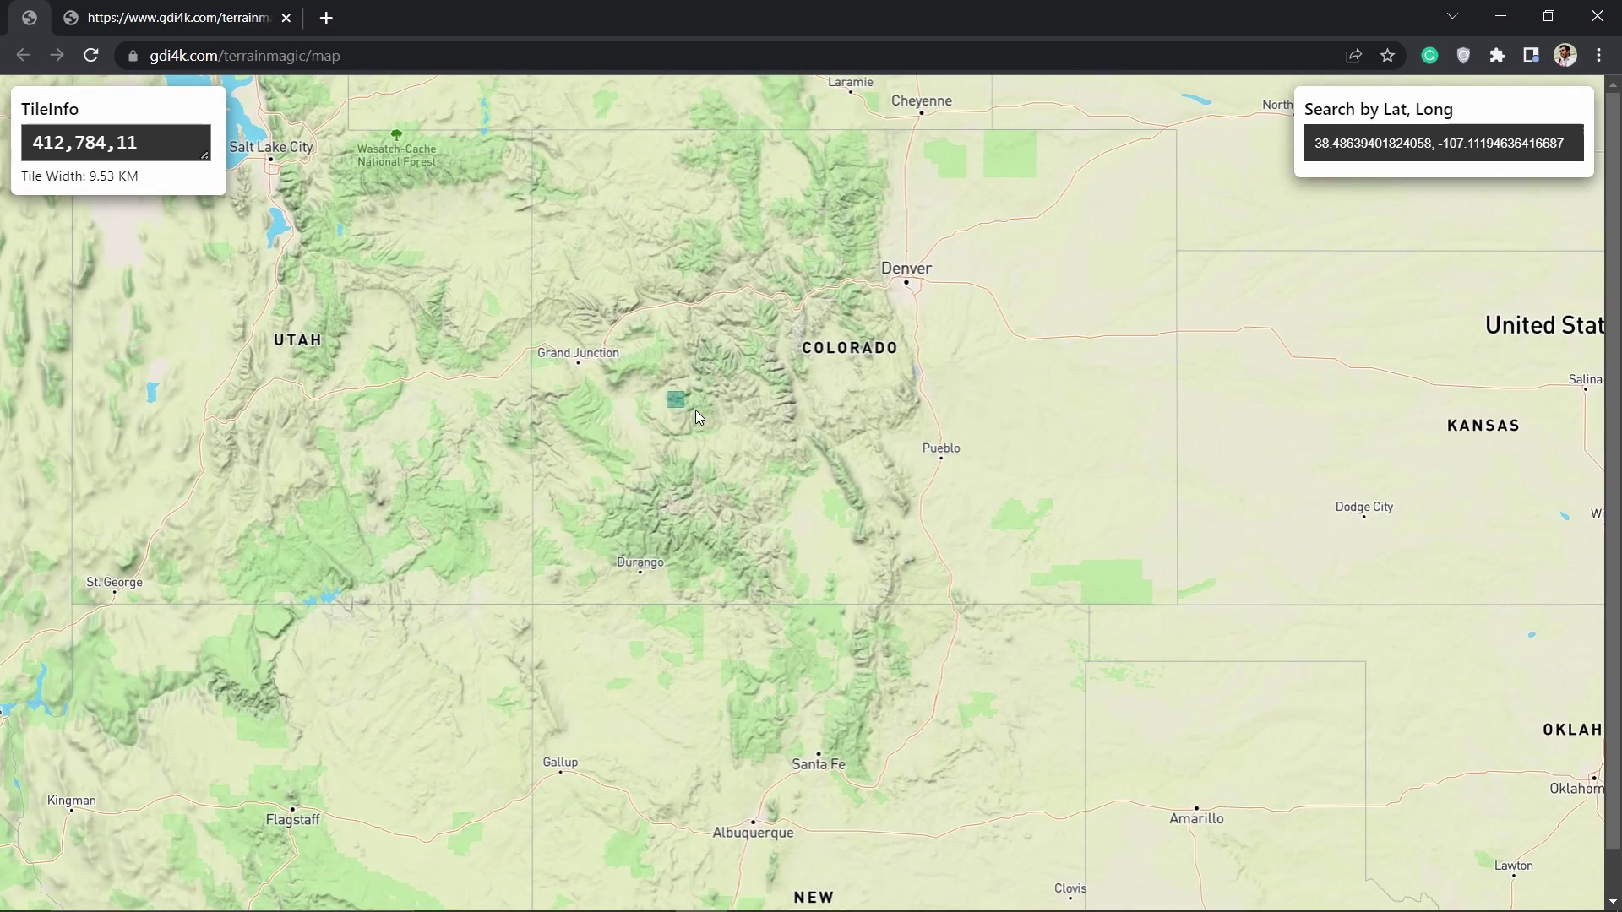
key("alt+Tab")
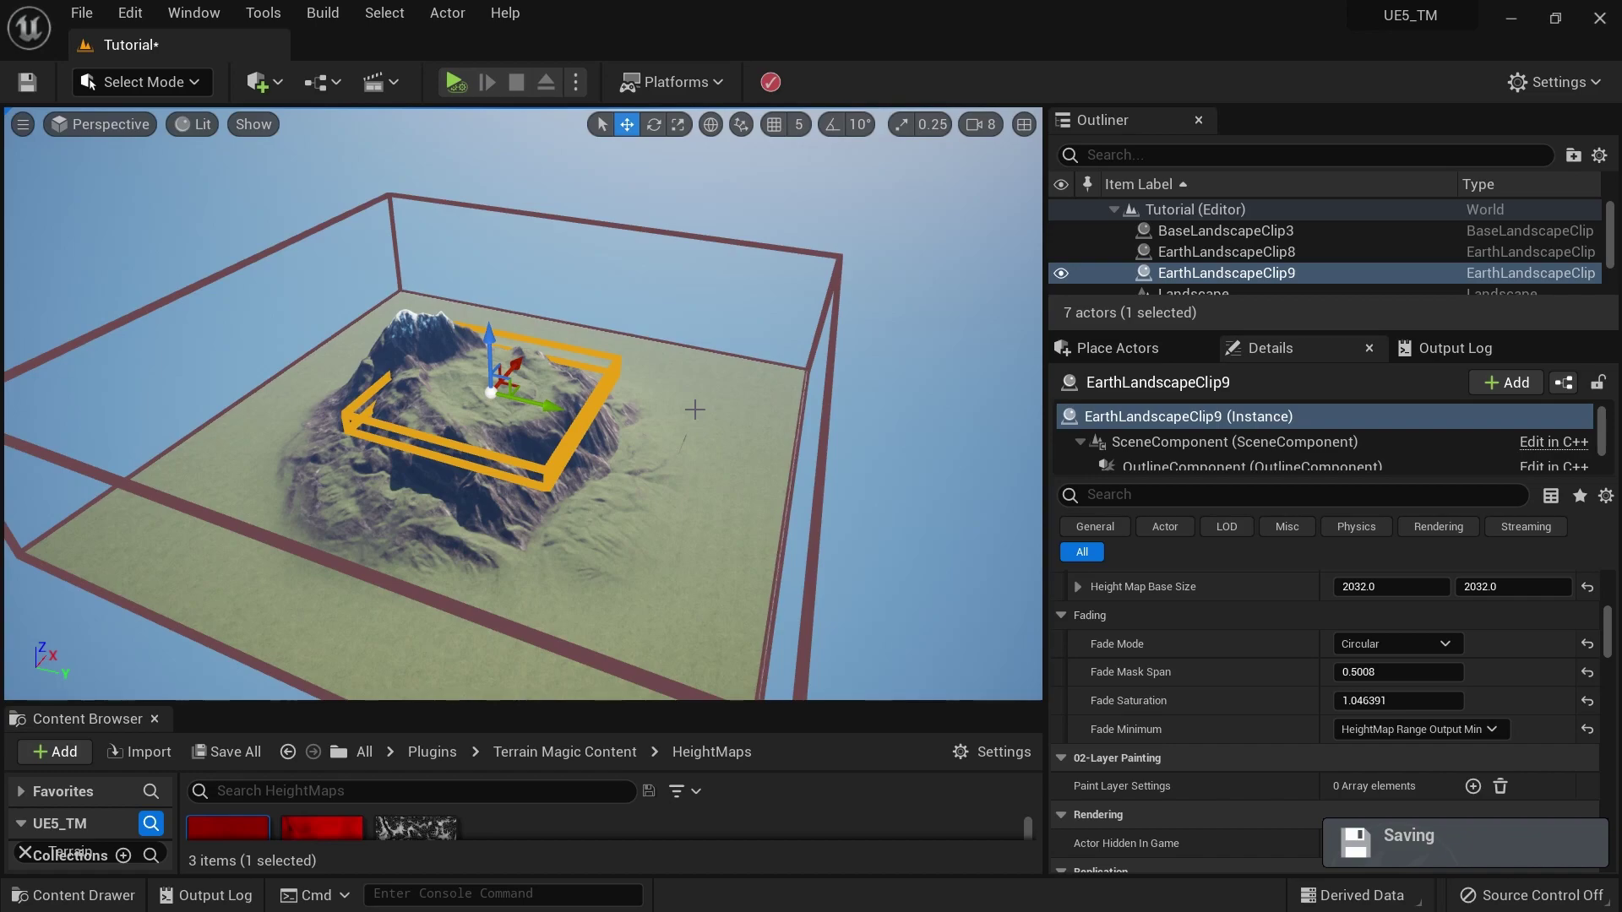